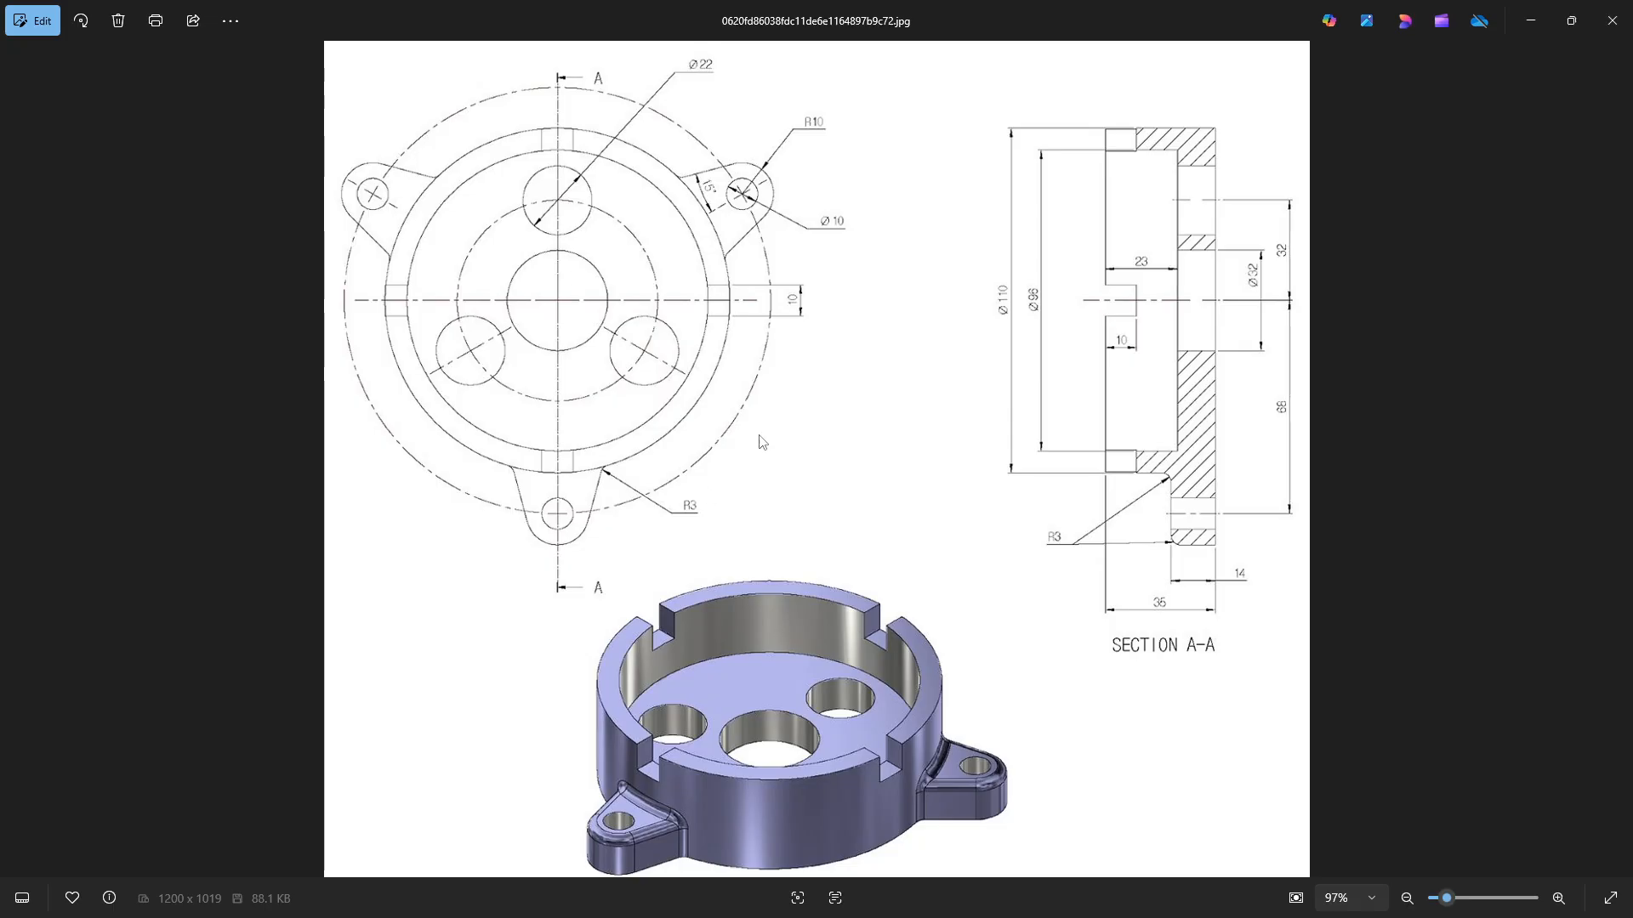
Switch to SOLIDWORKS and sketch a circle of about 68 mm radius centred on the origin on the Top Plane.
{"action": "key", "text": "alt+Tab"}
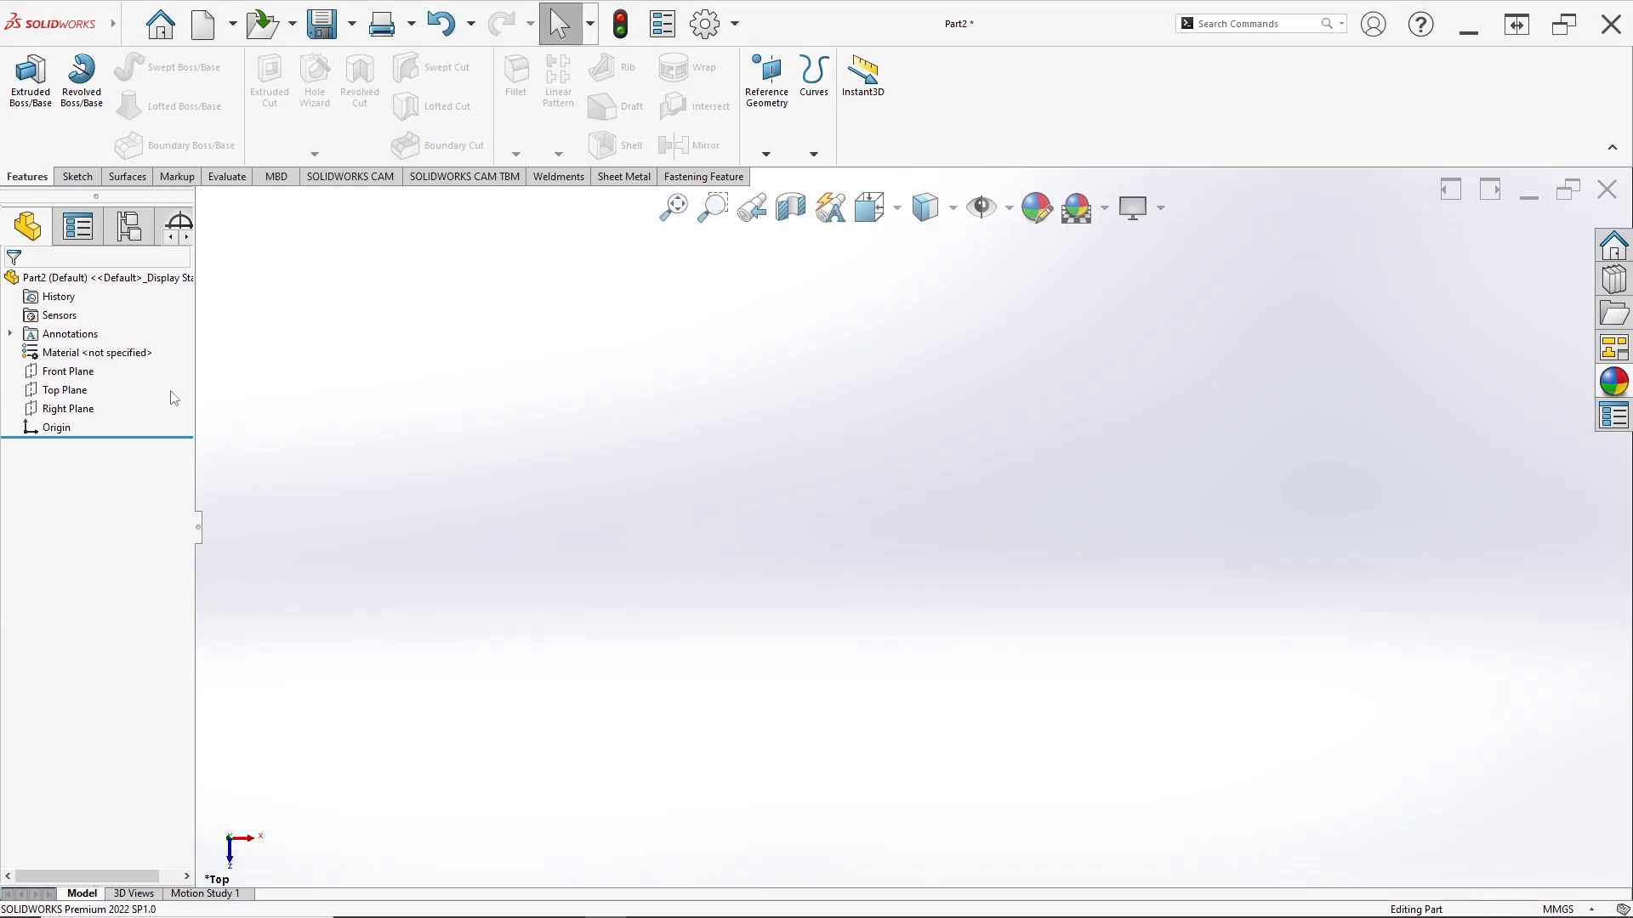
{"action": "right_click", "coordinate": [73, 399]}
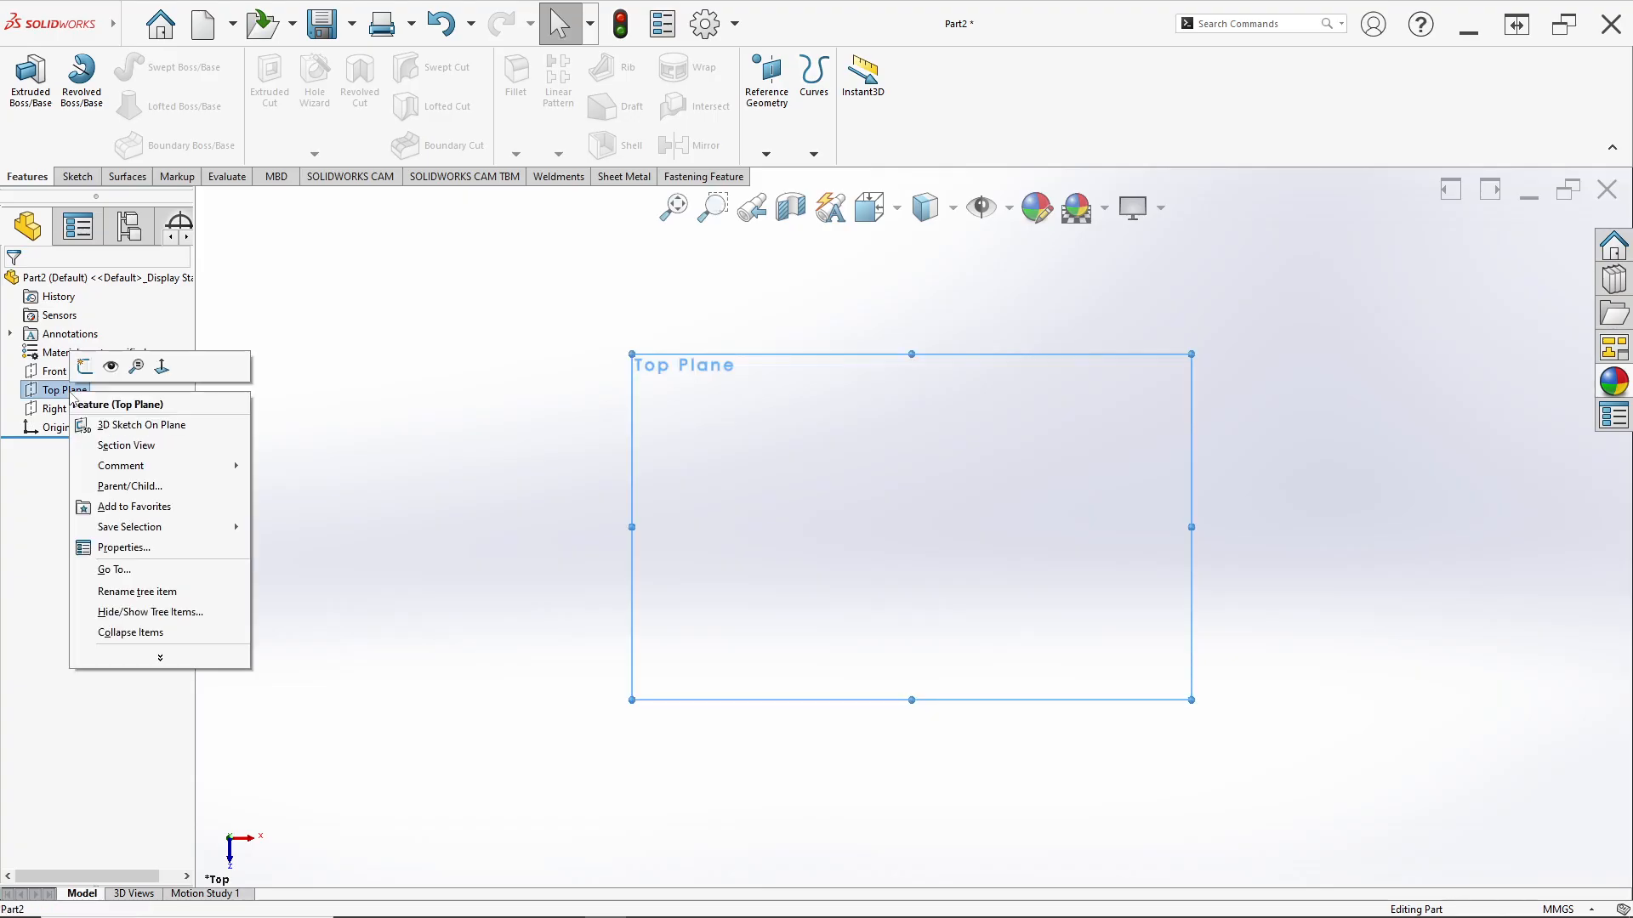
{"action": "left_click", "coordinate": [85, 366]}
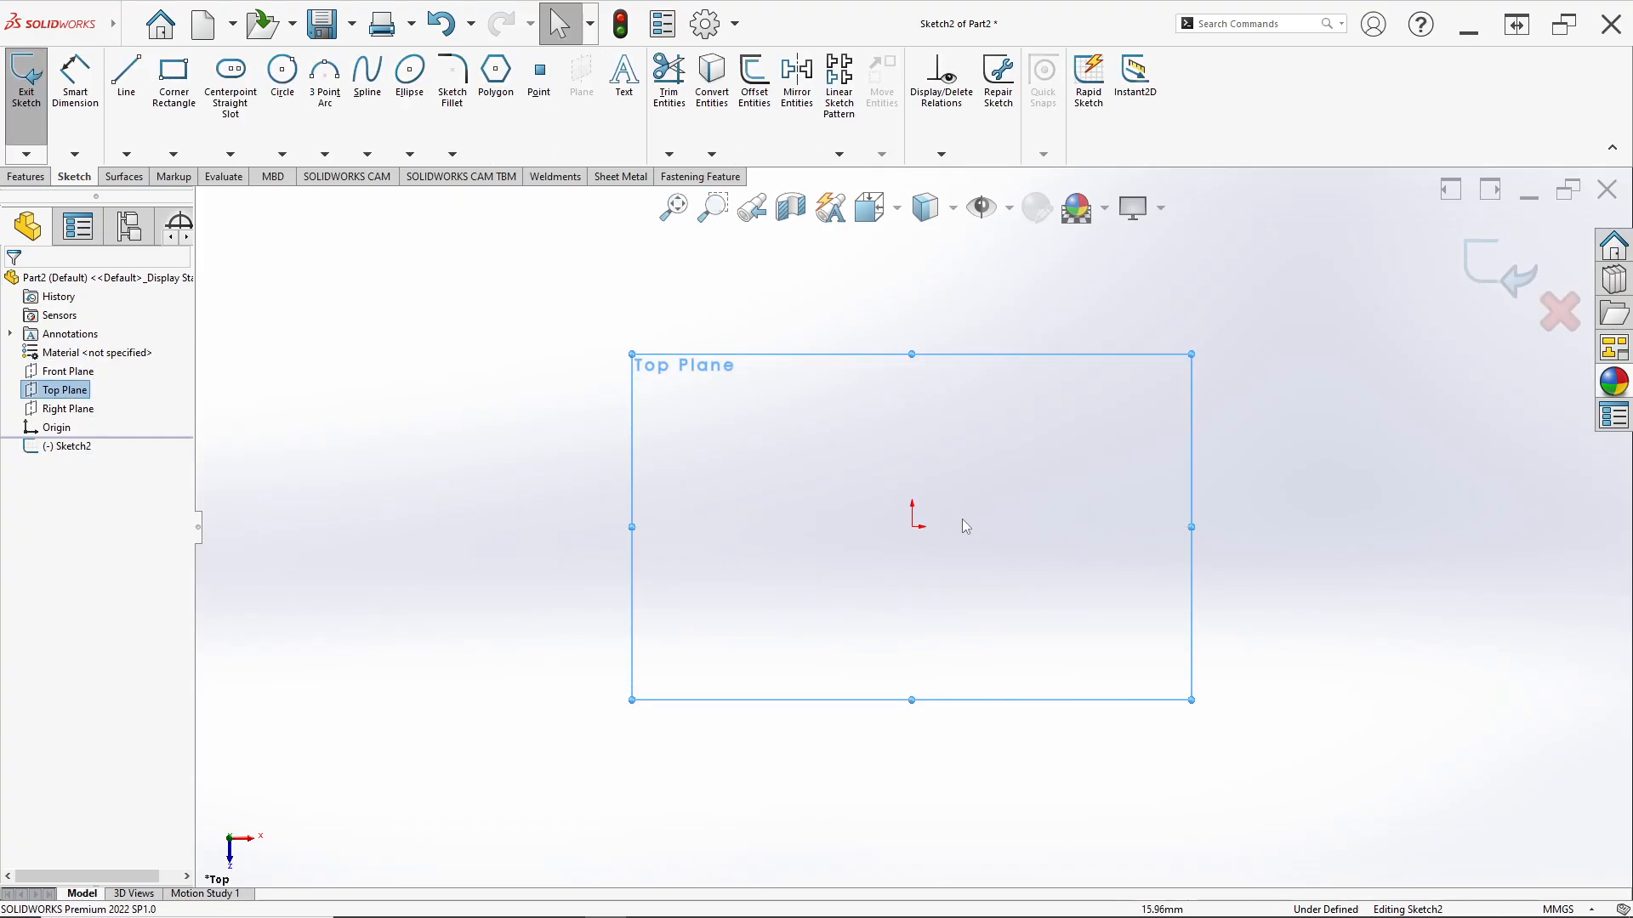
{"action": "key", "text": "alt+Tab"}
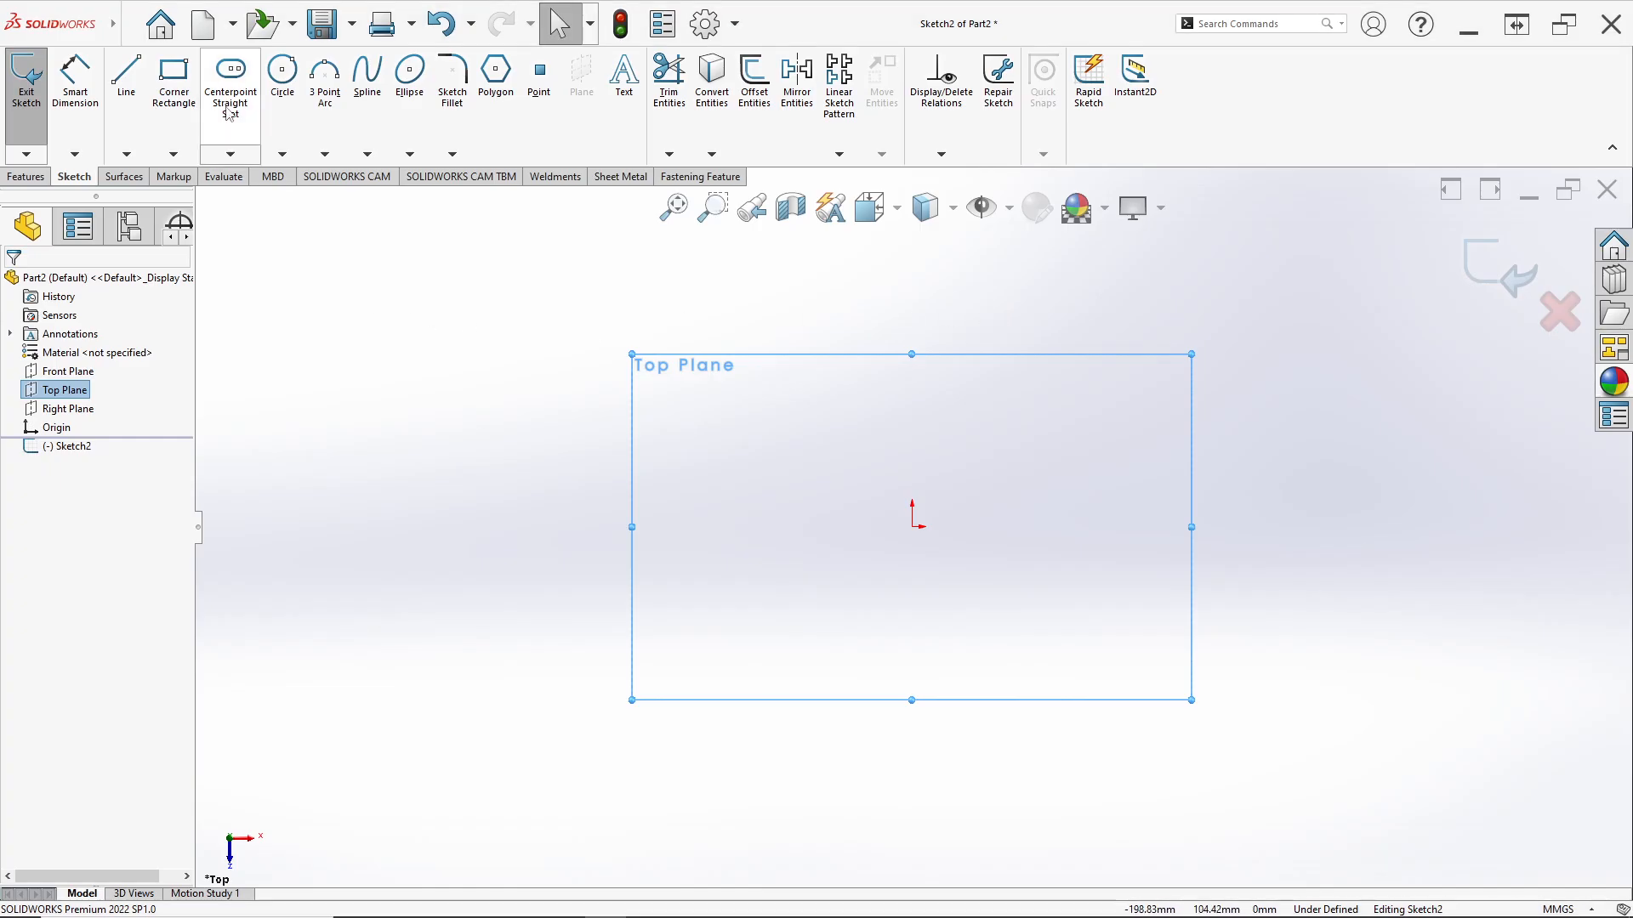
{"action": "left_click", "coordinate": [282, 75]}
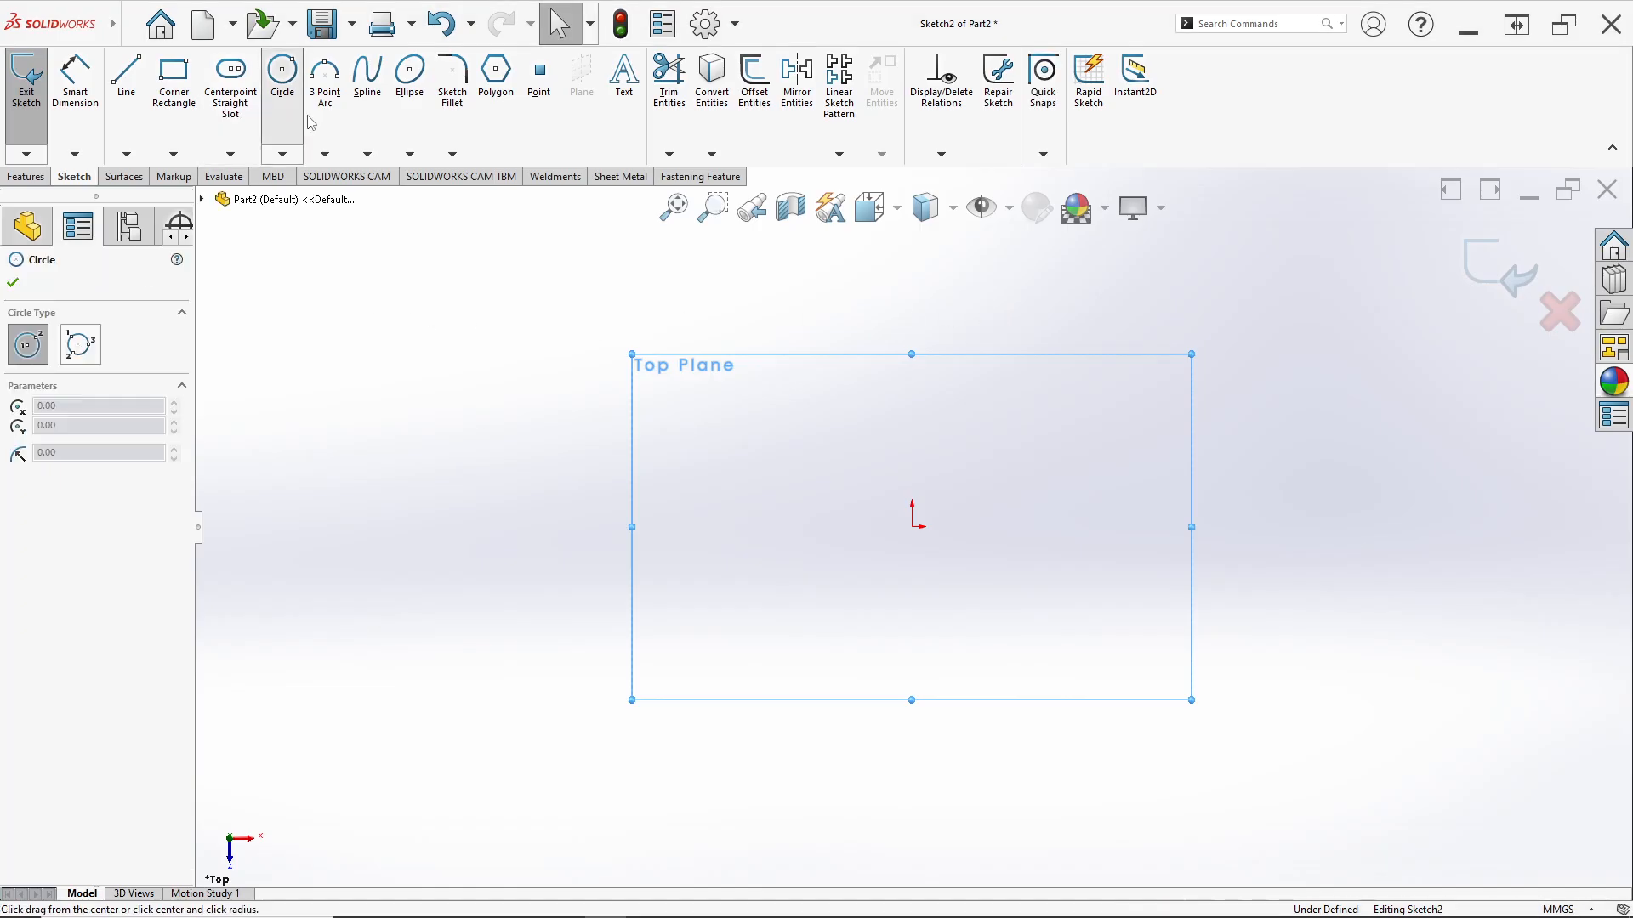
{"action": "left_click", "coordinate": [913, 527]}
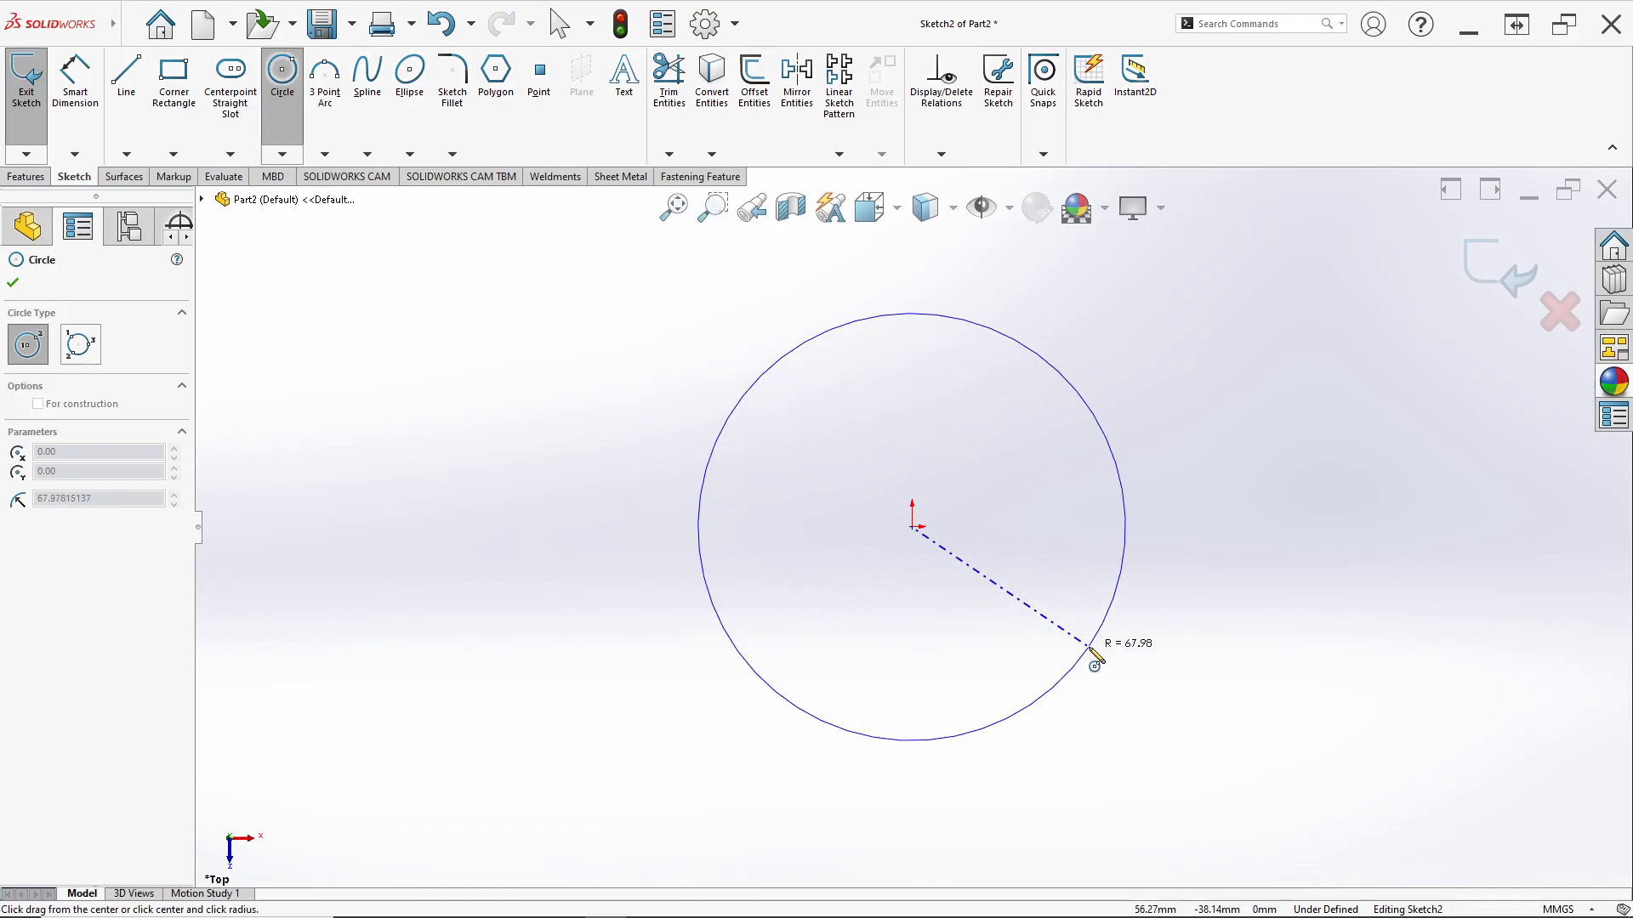
{"action": "left_click", "coordinate": [1086, 651]}
Dimension the circle's diameter to 110 mm.
{"action": "left_click", "coordinate": [75, 79]}
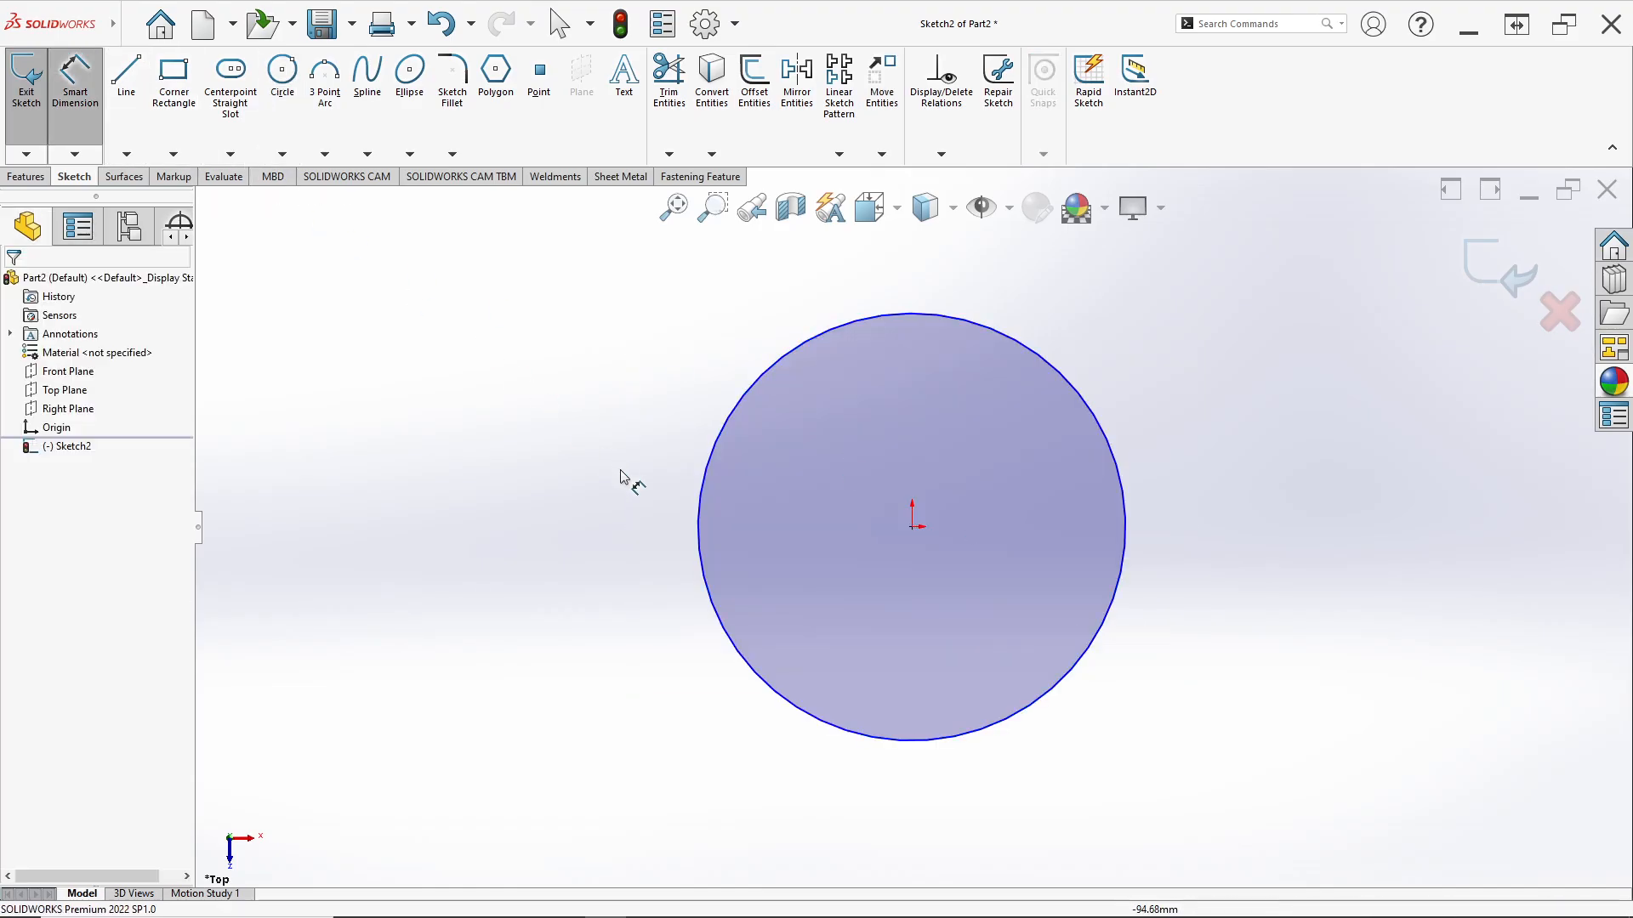
{"action": "left_click", "coordinate": [697, 556]}
{"action": "left_click", "coordinate": [534, 541]}
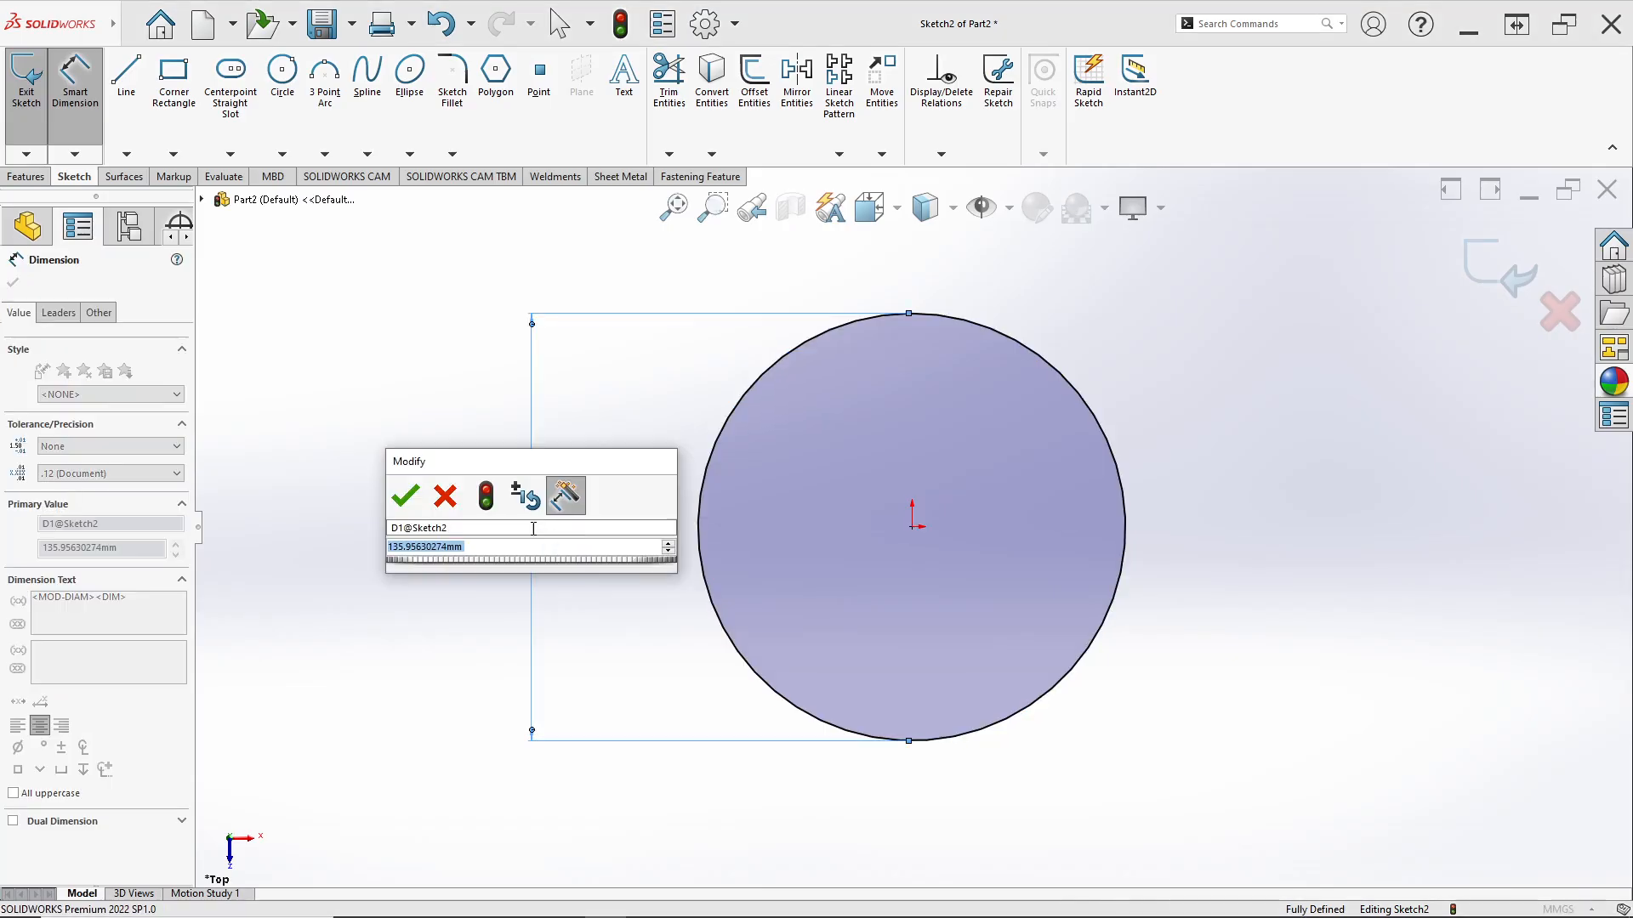
{"action": "type", "text": "1"}
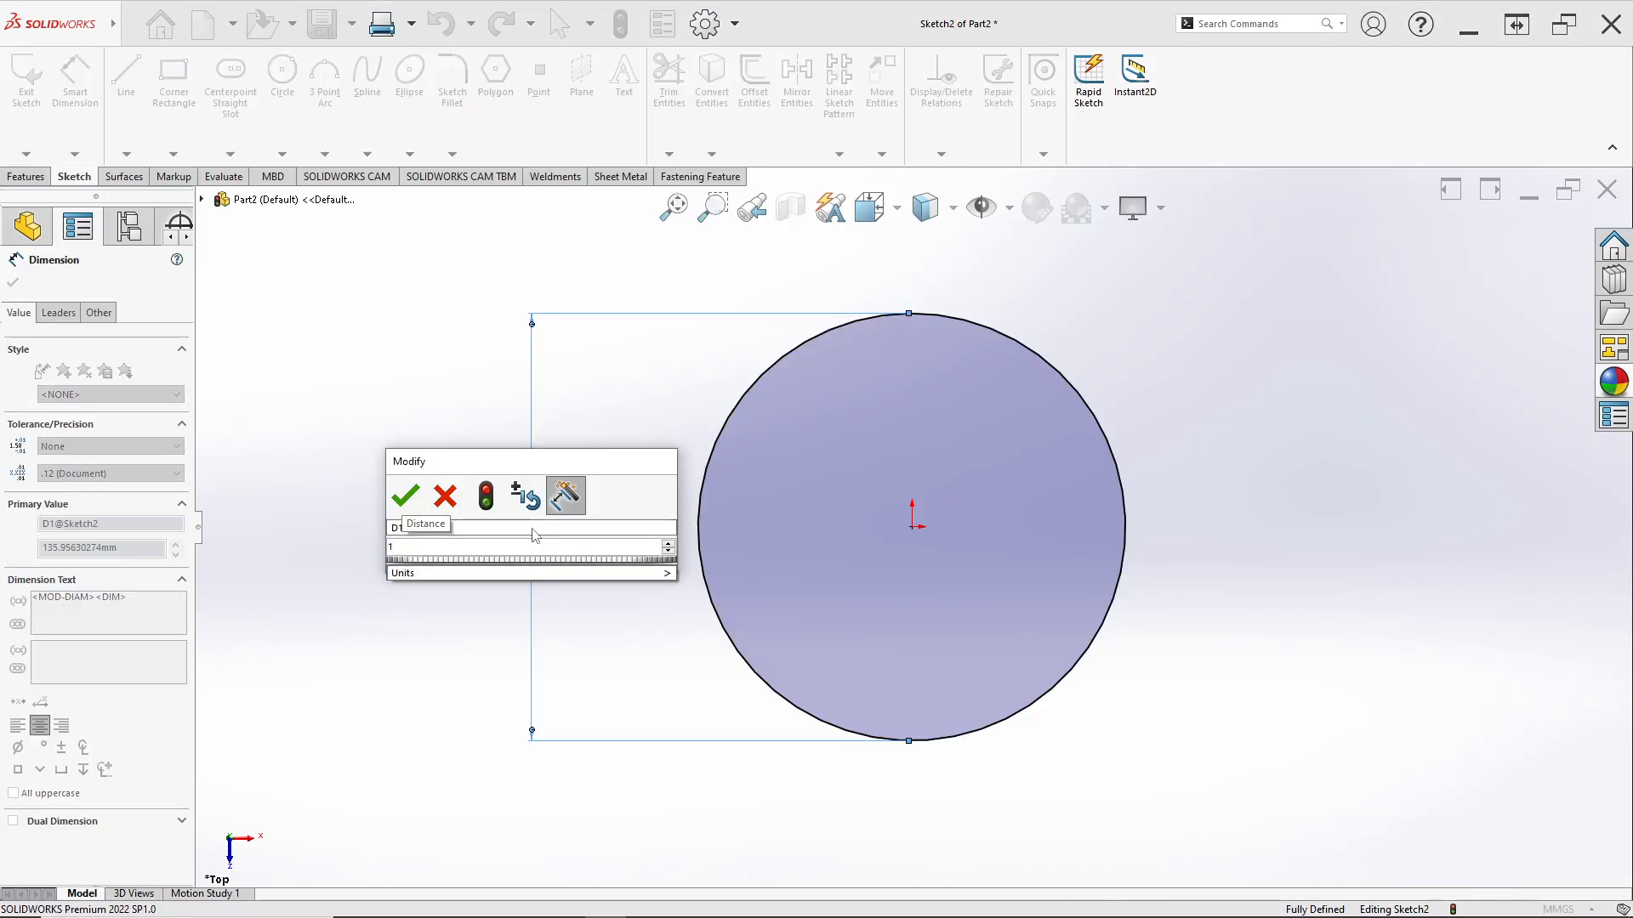
{"action": "type", "text": "10"}
{"action": "key", "text": "Return"}
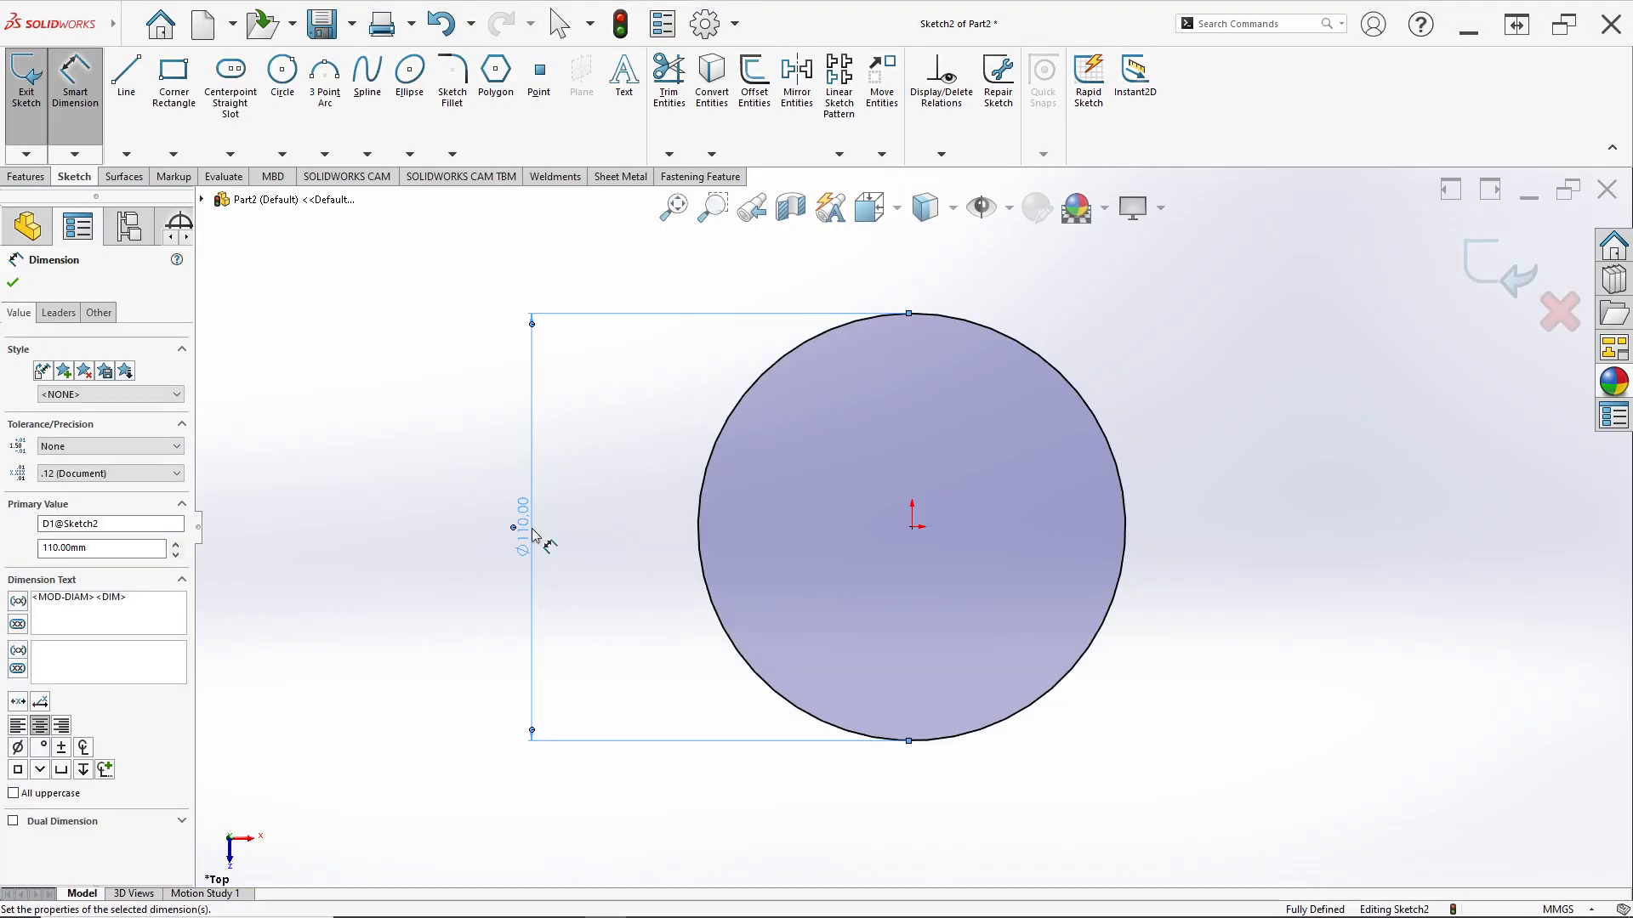
Check the overall height in the reference drawing and extrude the circle as a boss with a blind depth of 35 mm.
{"action": "key", "text": "alt+Tab"}
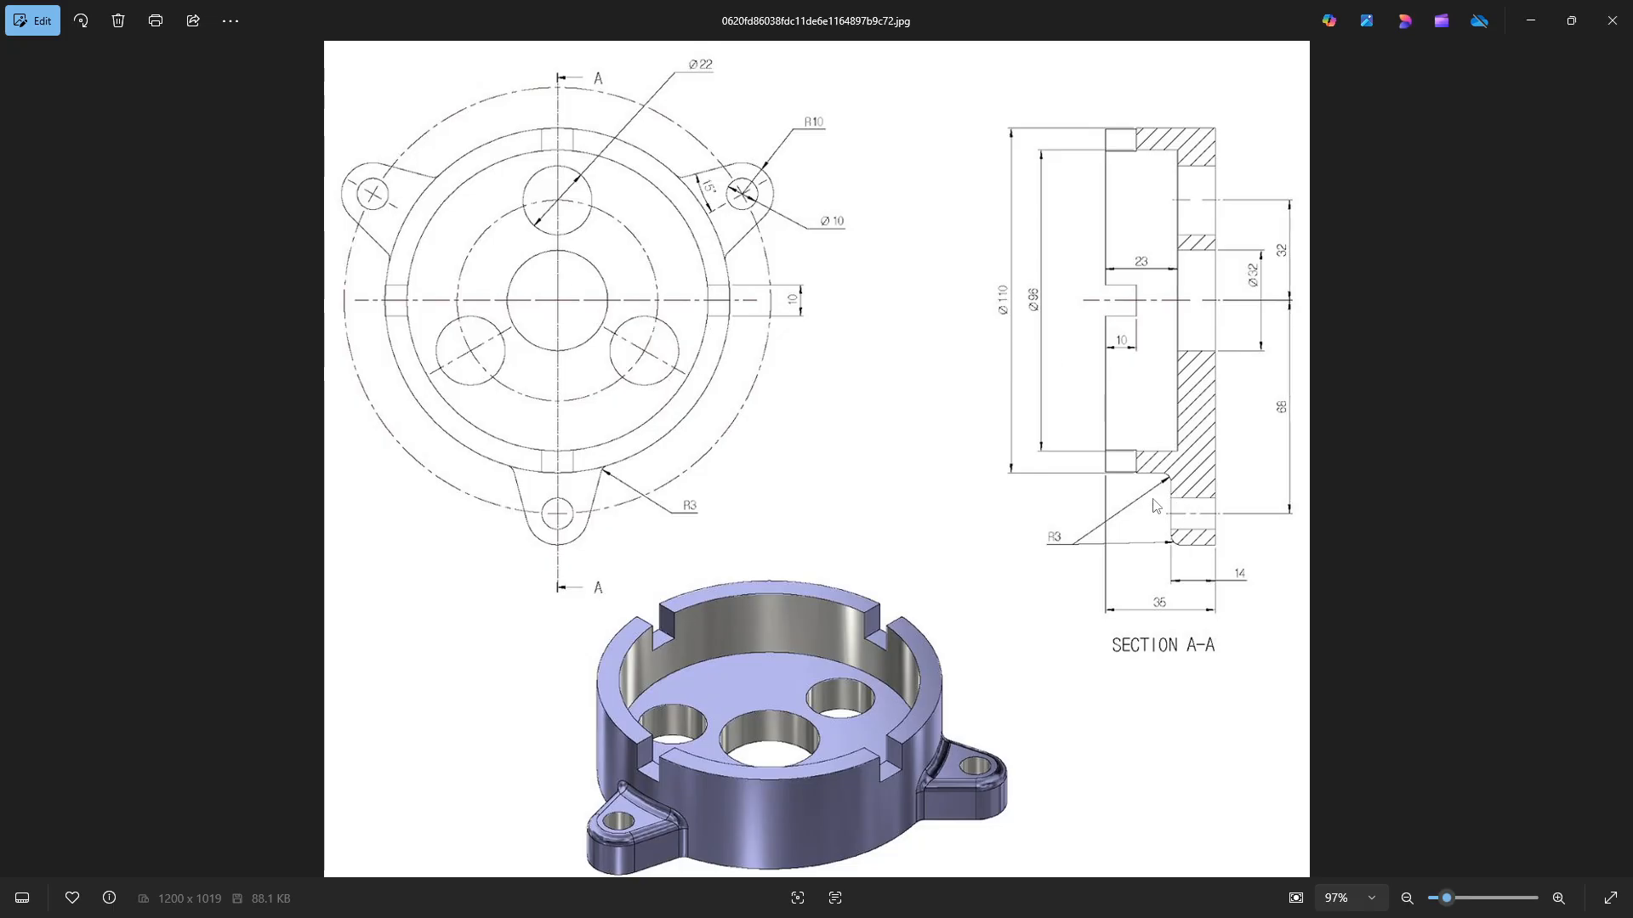
{"action": "key", "text": "alt+Tab"}
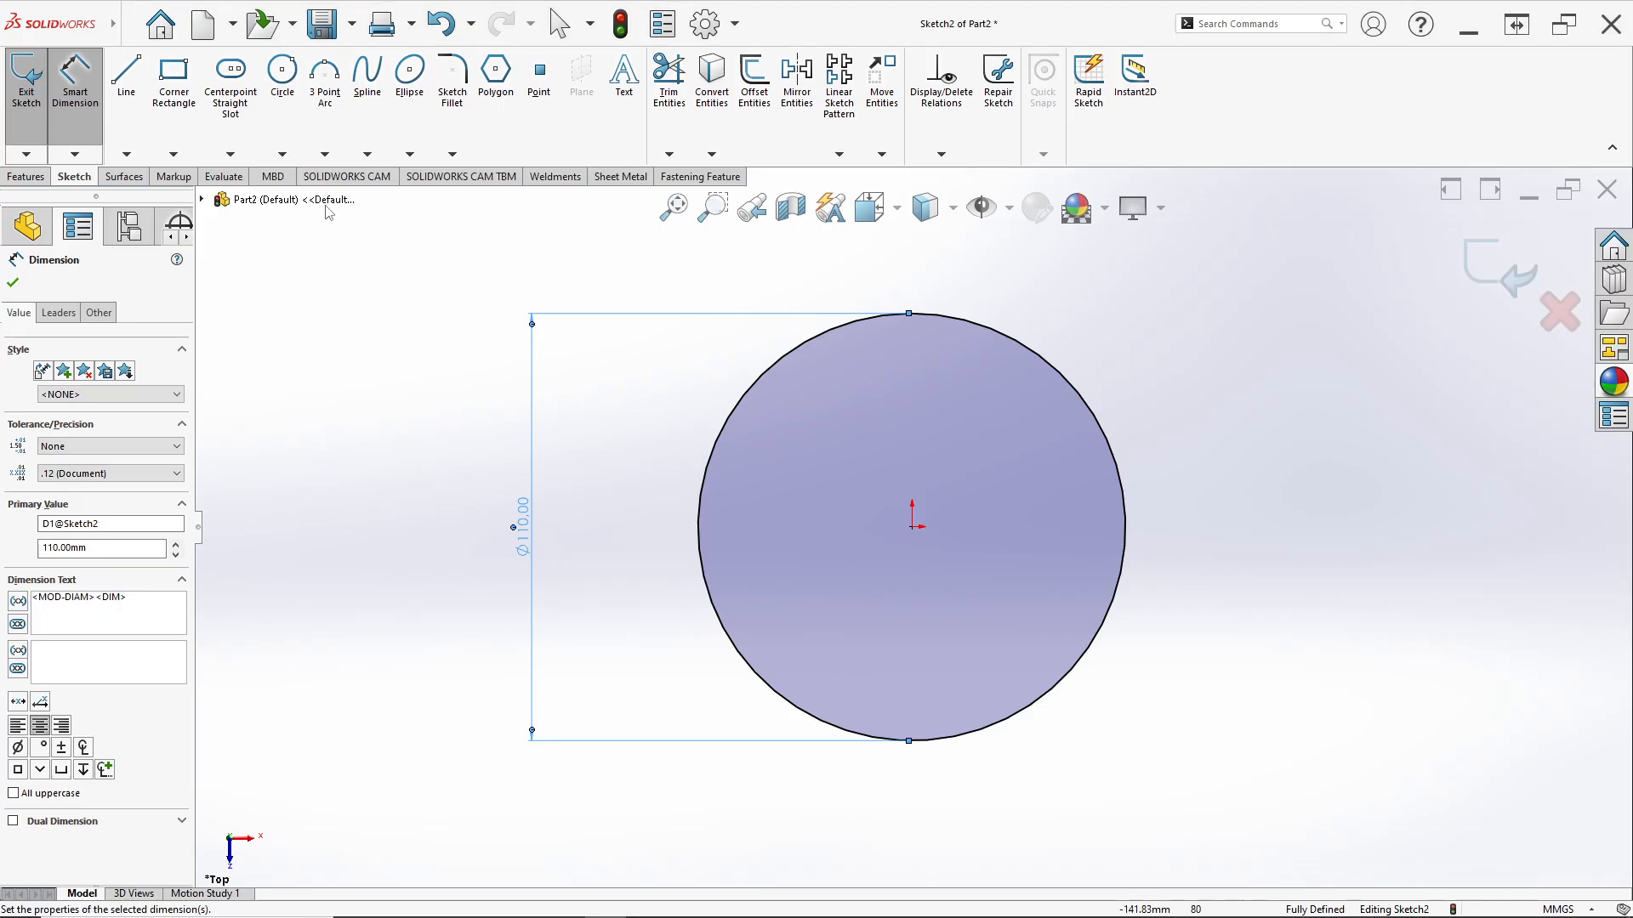
{"action": "left_click", "coordinate": [25, 176]}
{"action": "left_click", "coordinate": [30, 78]}
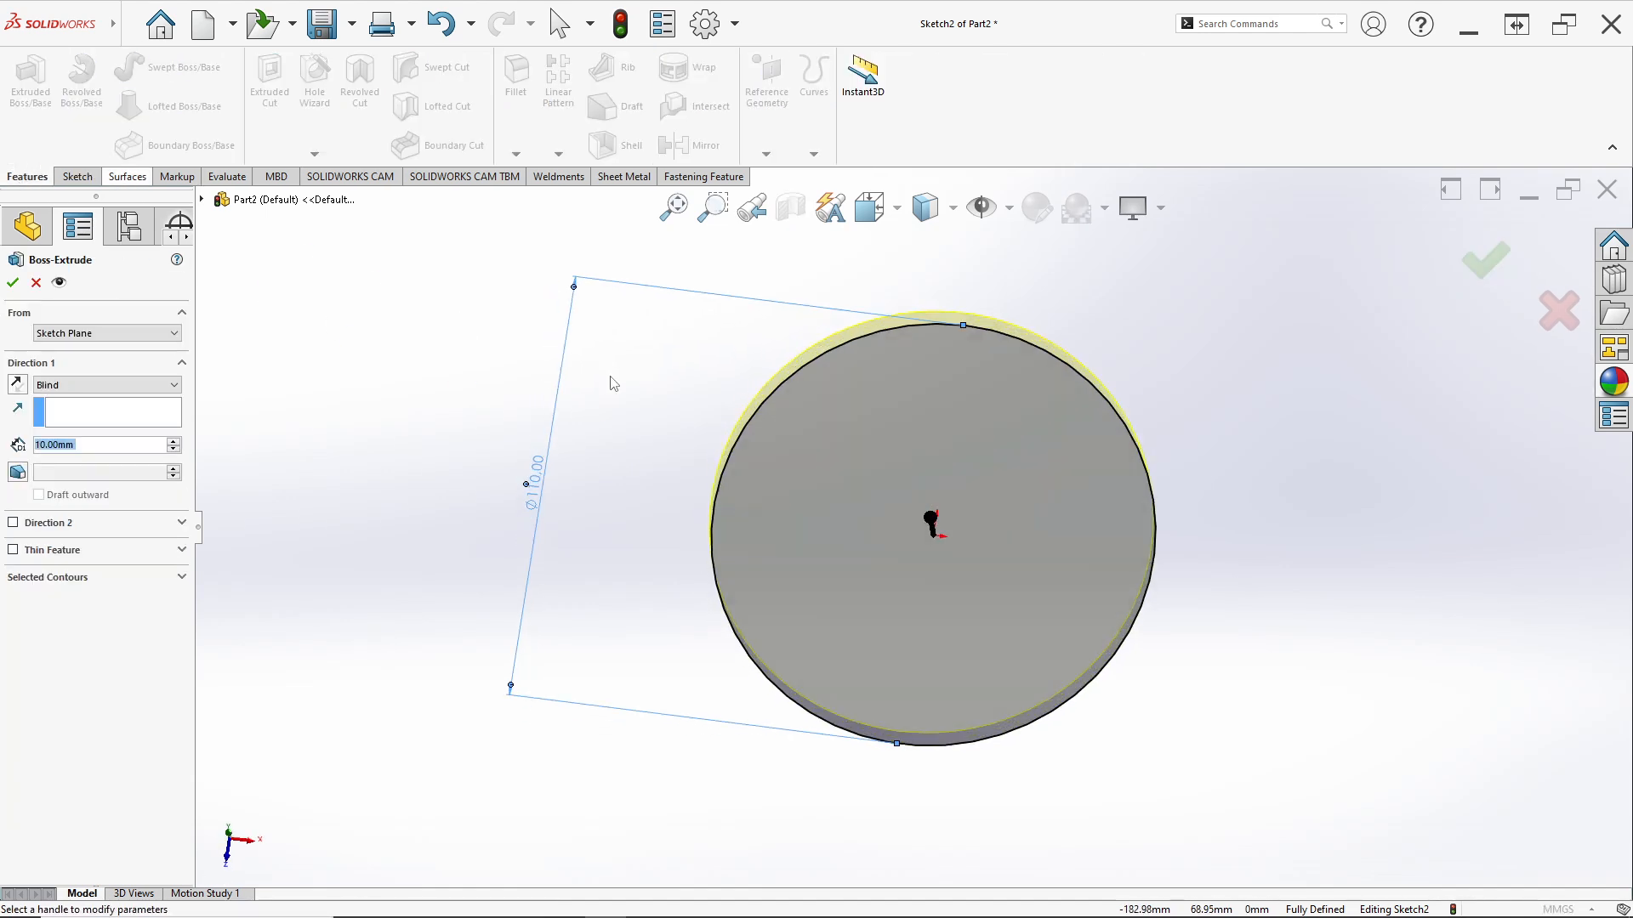
{"action": "key", "text": "alt+Tab"}
{"action": "key", "text": "alt+Tab"}
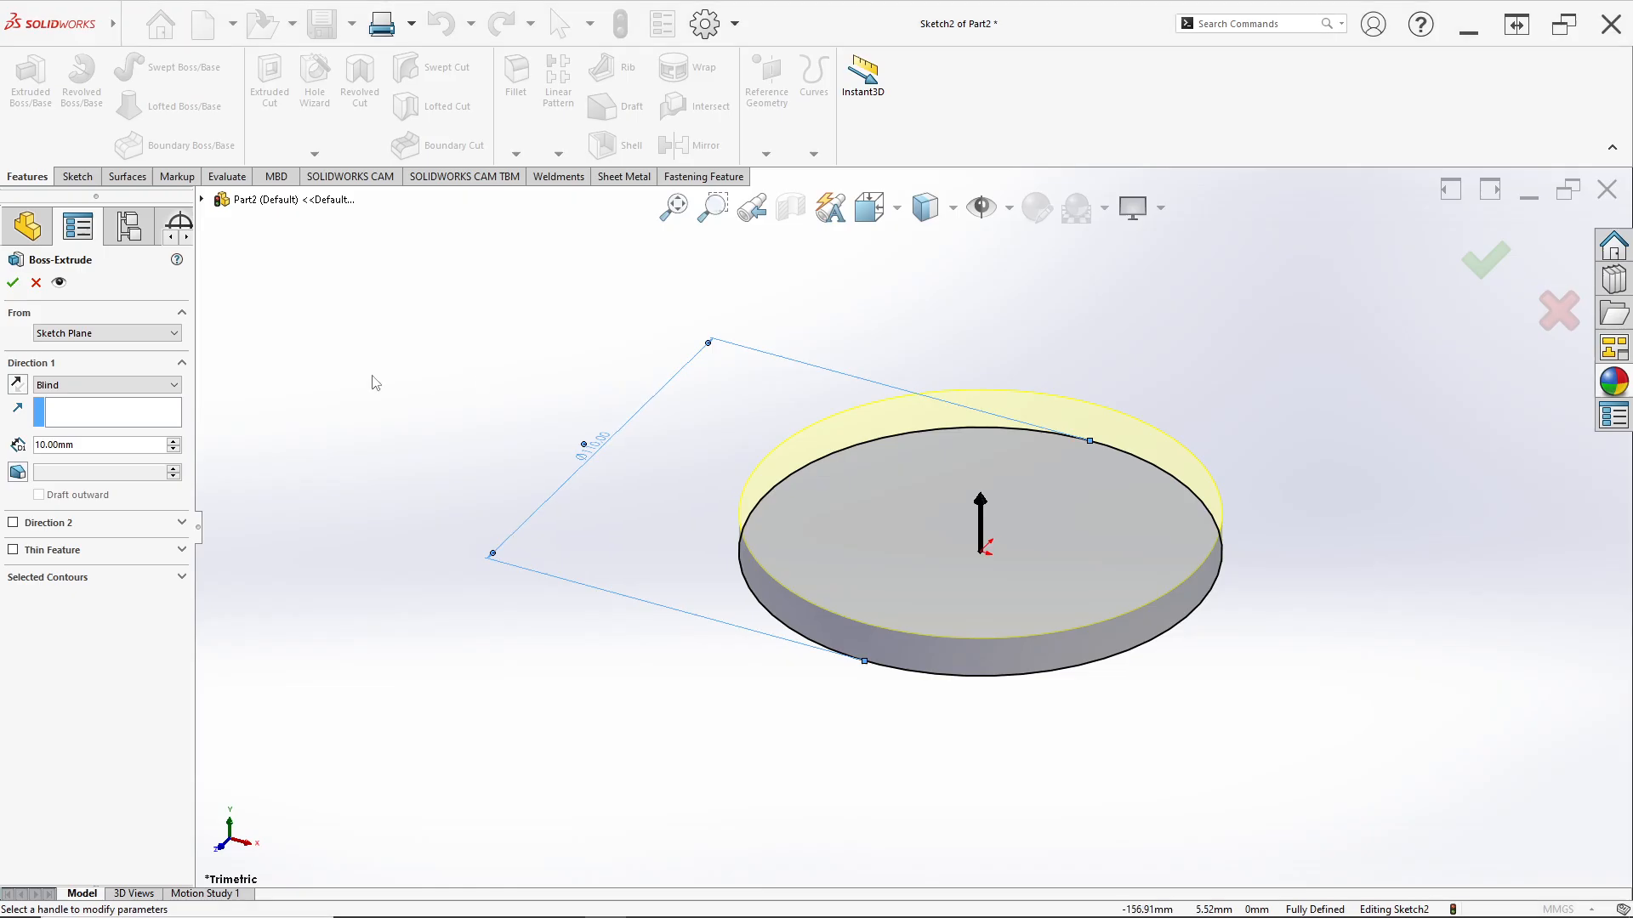
{"action": "key", "text": "alt+Tab"}
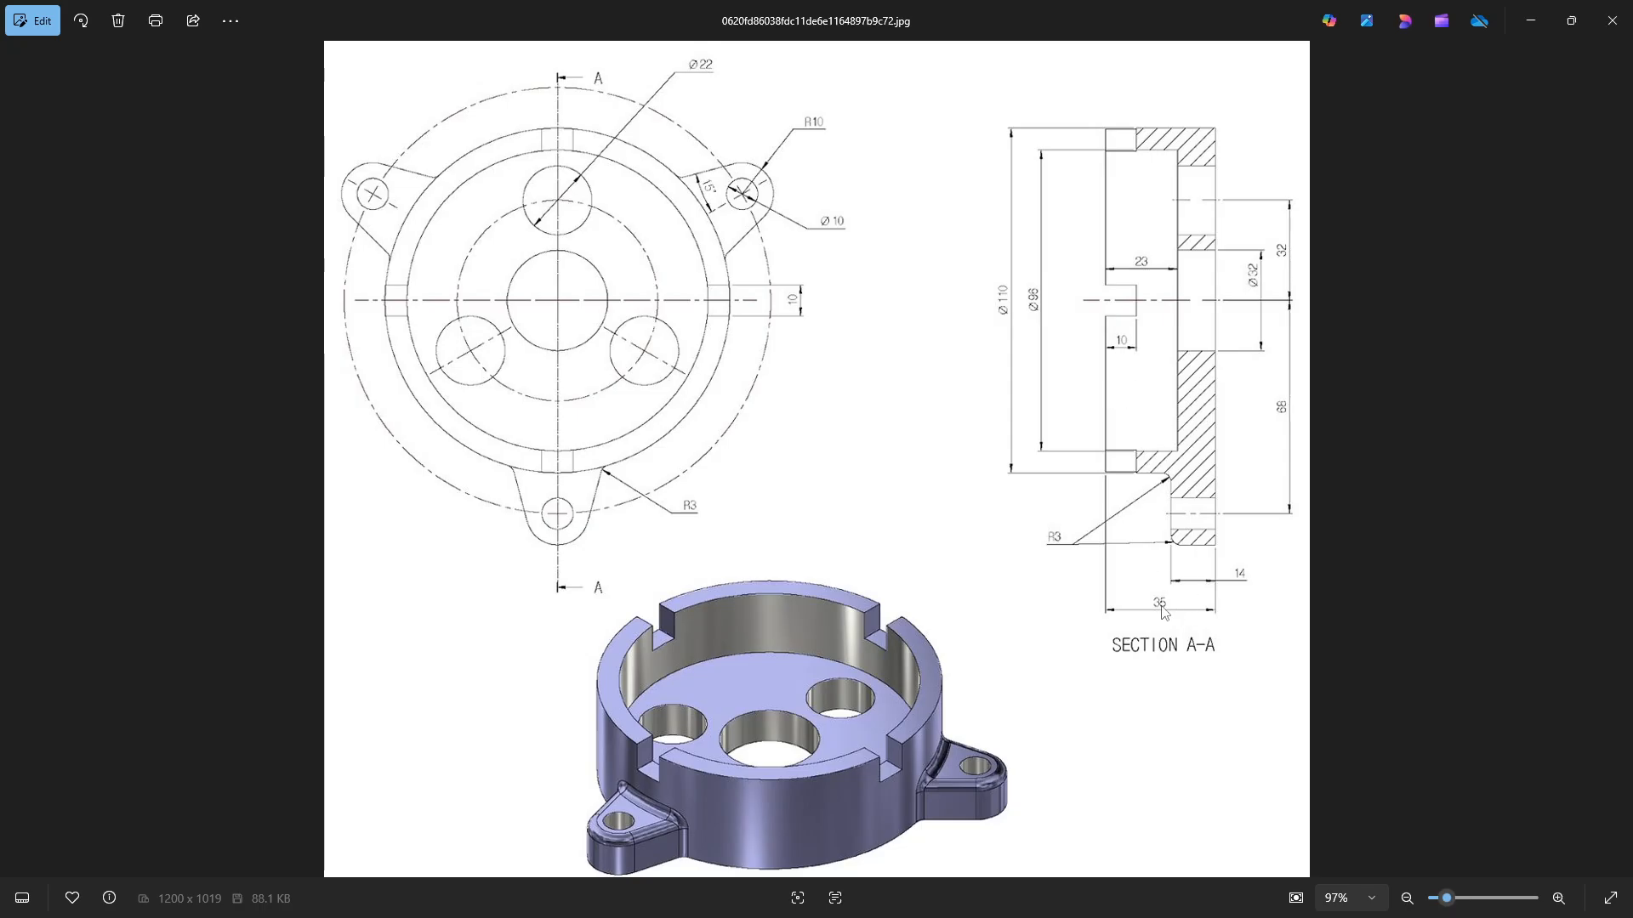
{"action": "key", "text": "alt+Tab"}
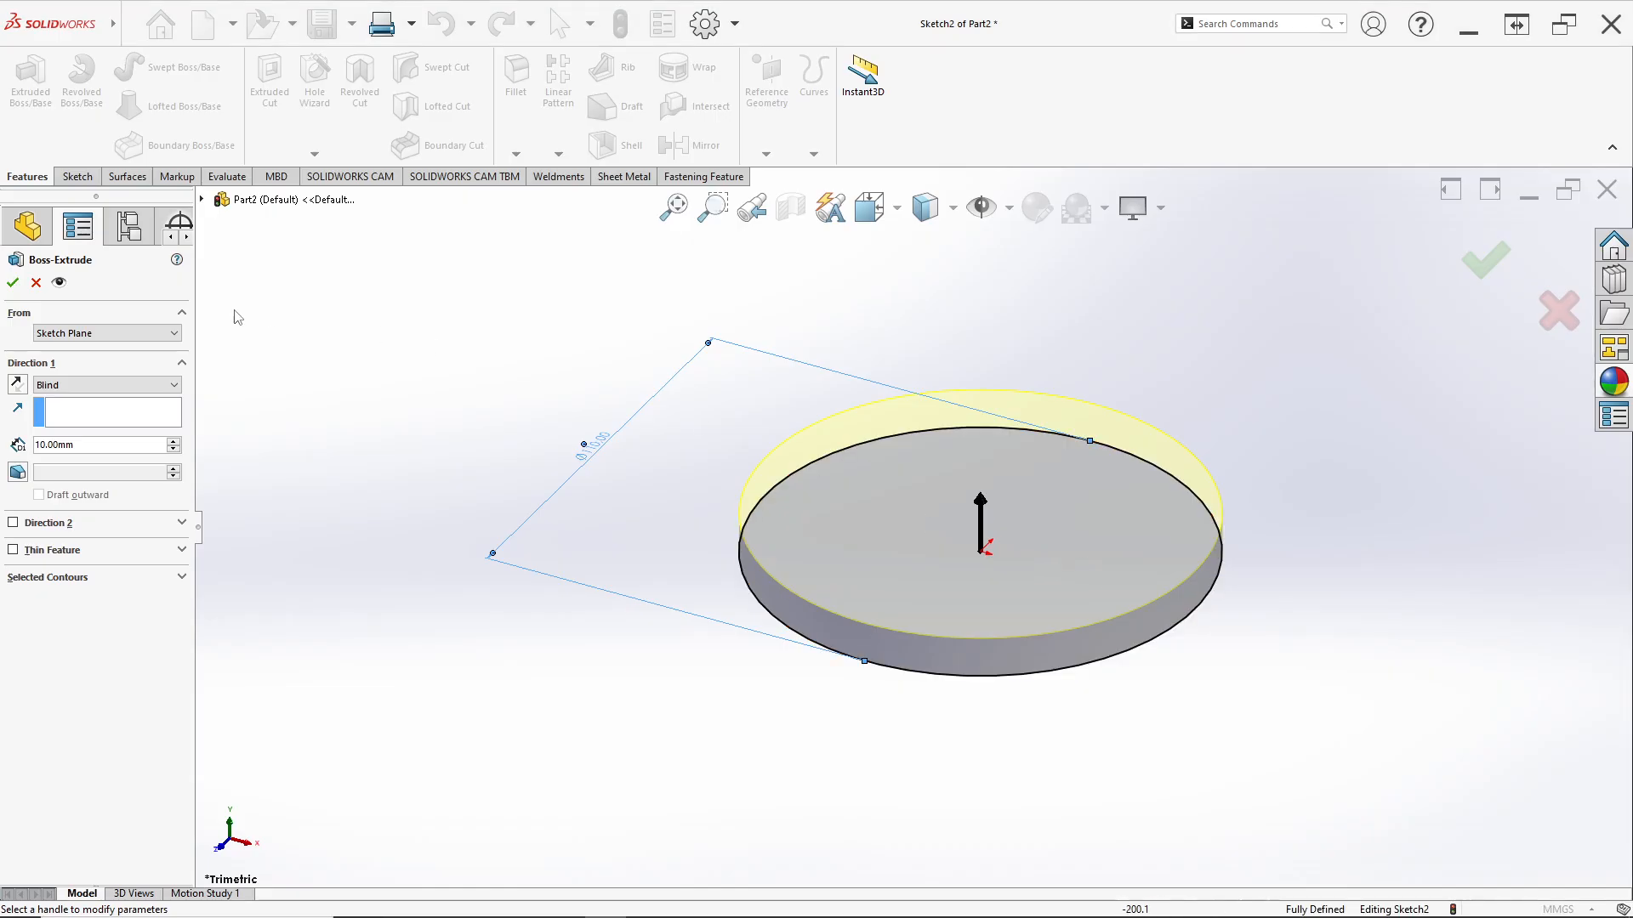
{"action": "double_click", "coordinate": [56, 448]}
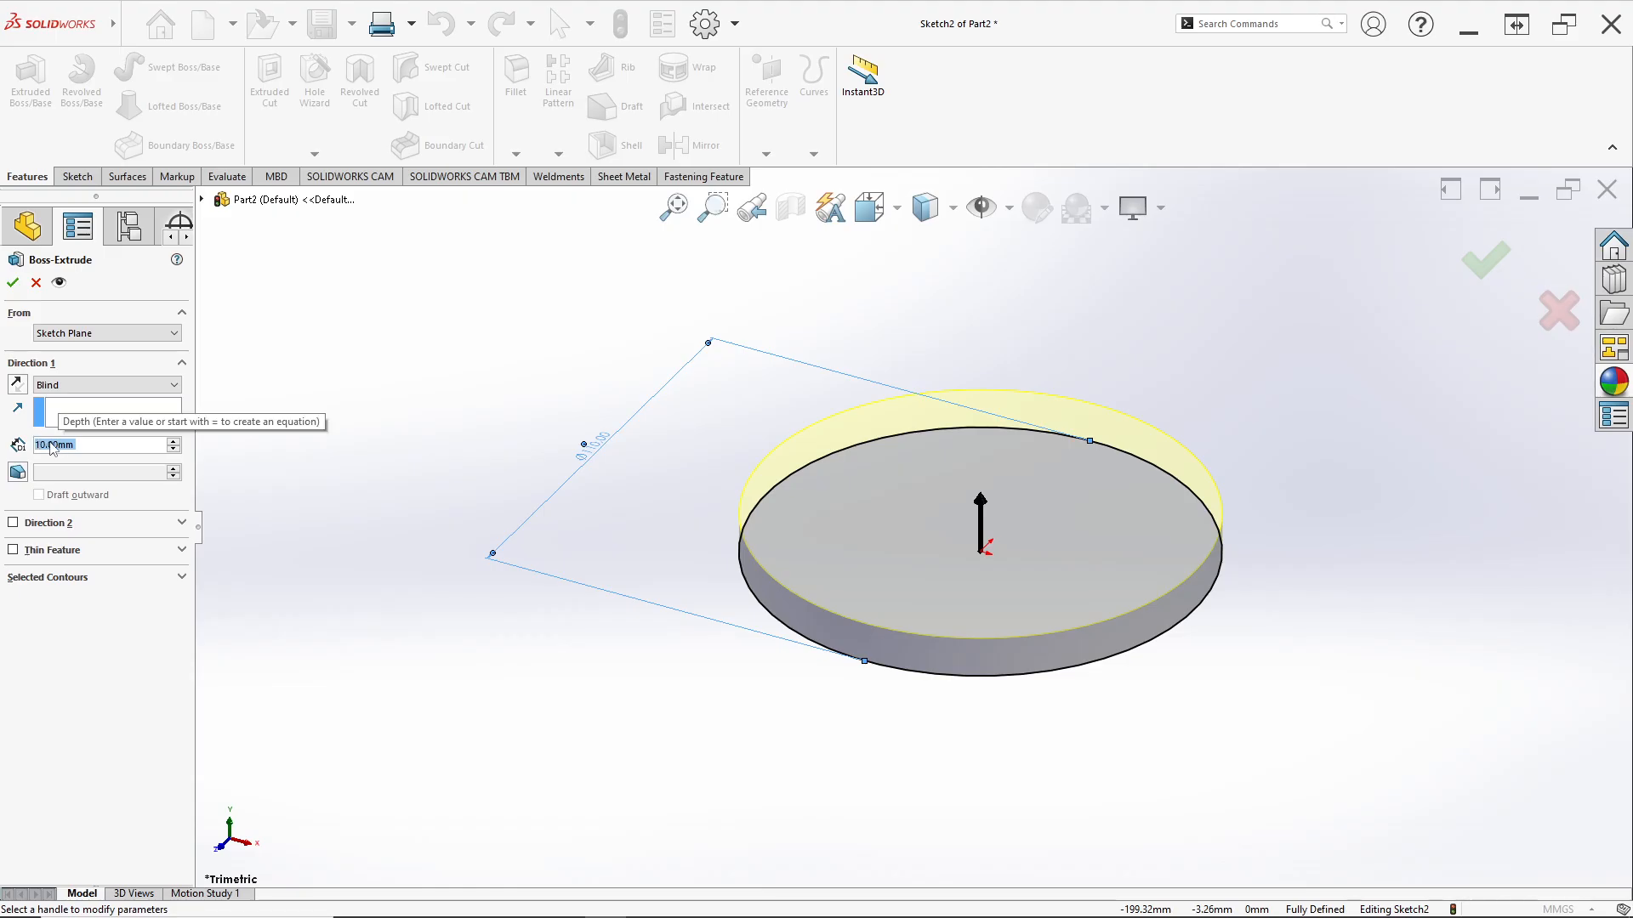
{"action": "type", "text": "35"}
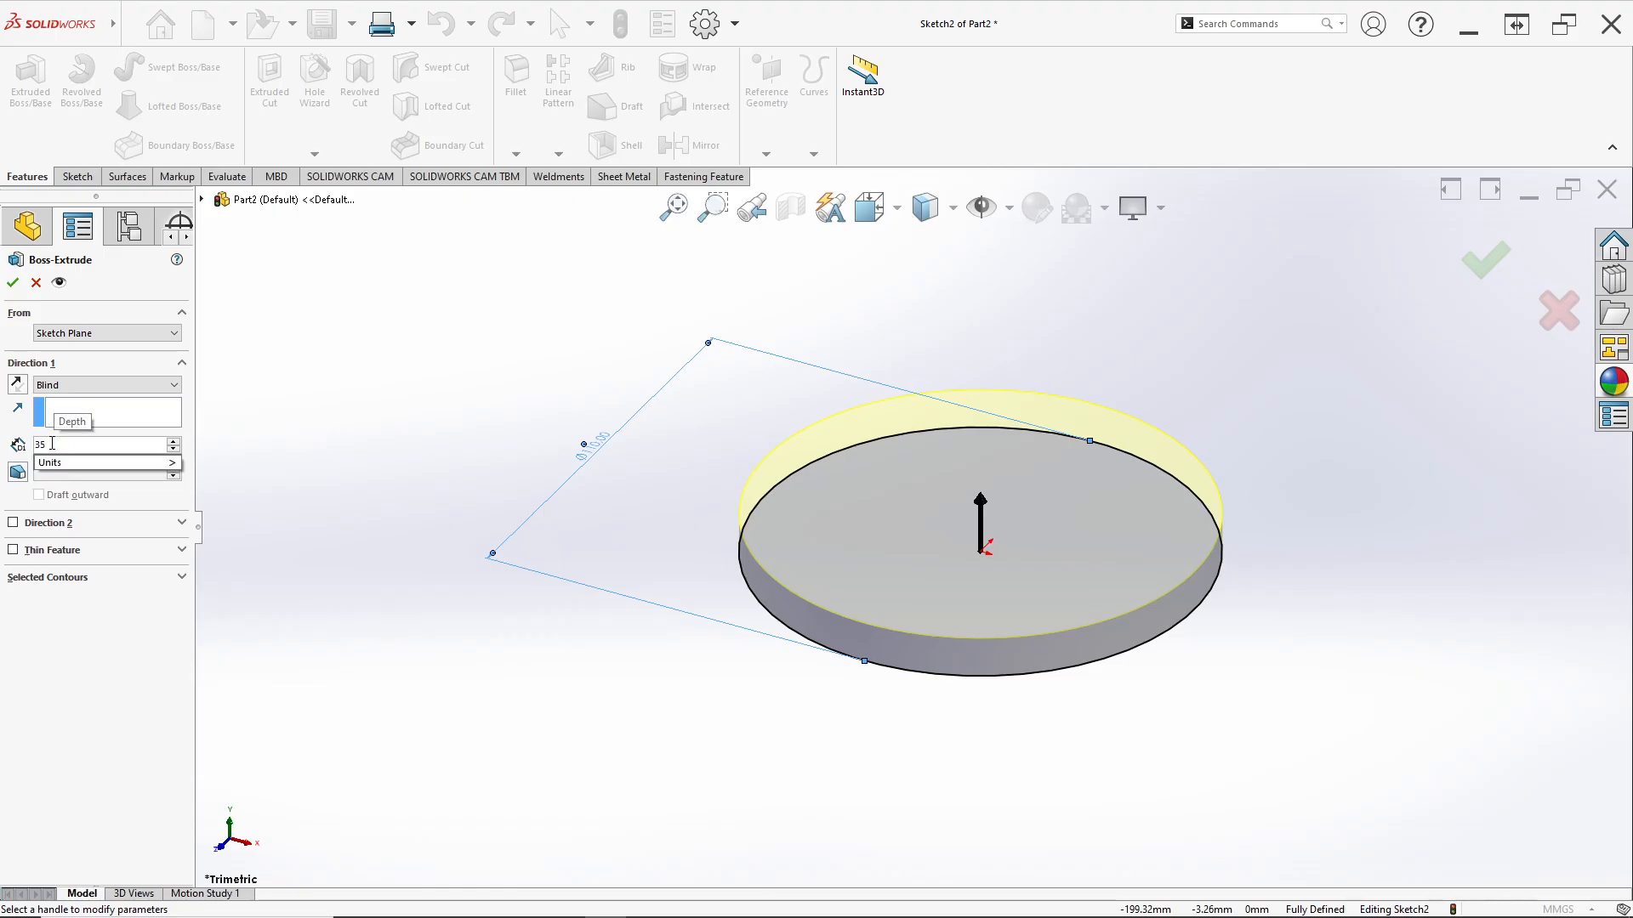
{"action": "key", "text": "Return"}
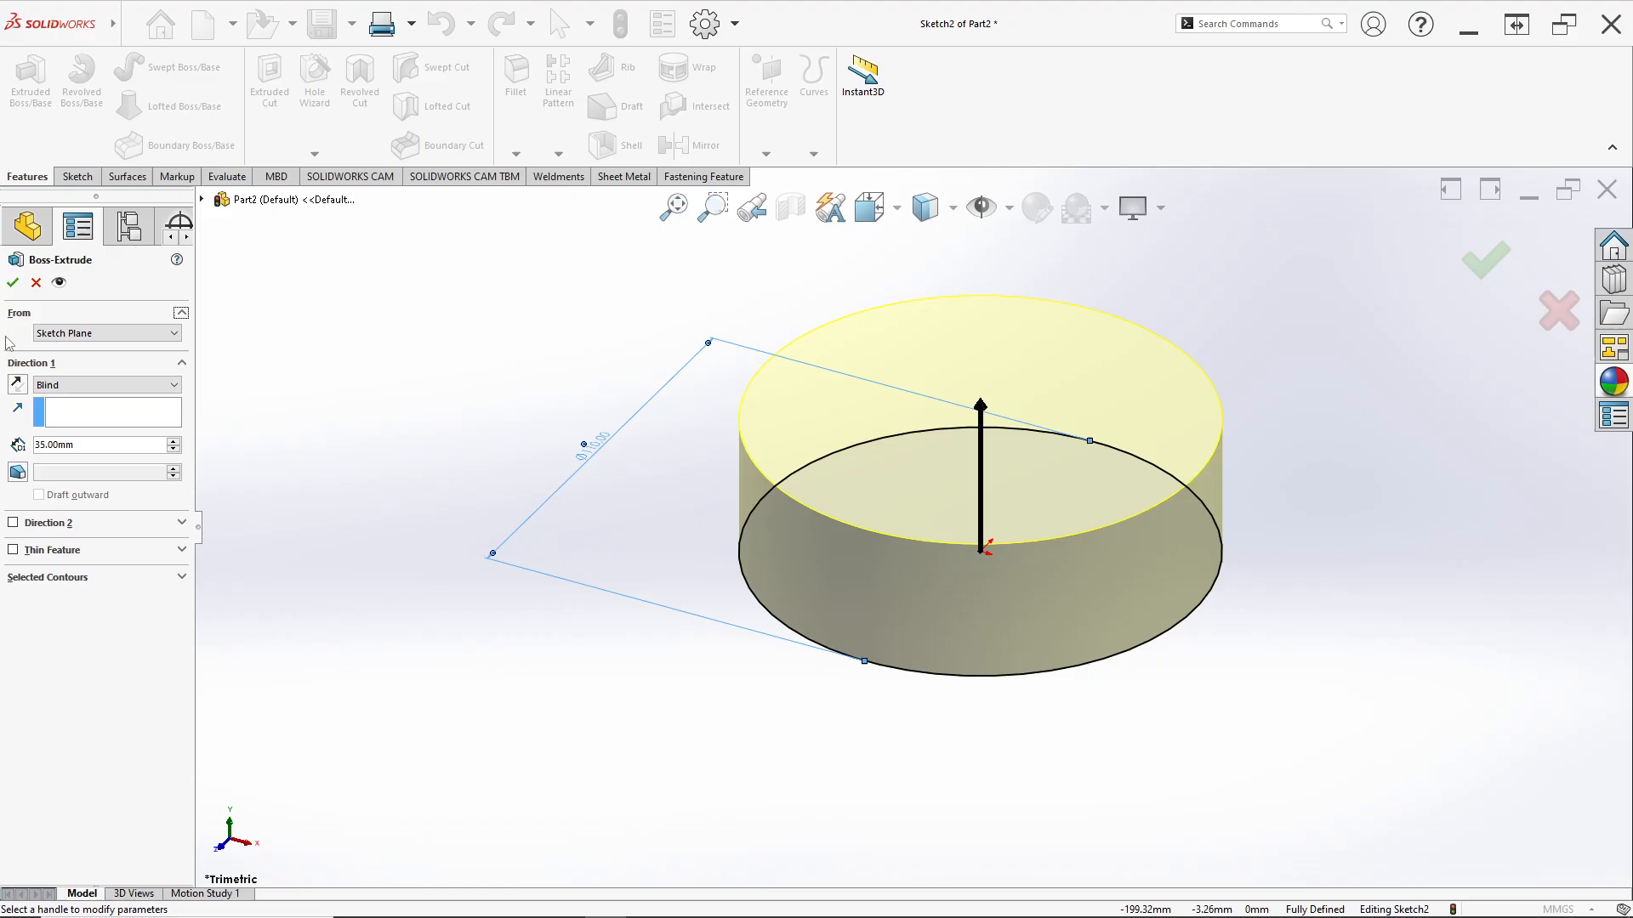
{"action": "left_click", "coordinate": [12, 283]}
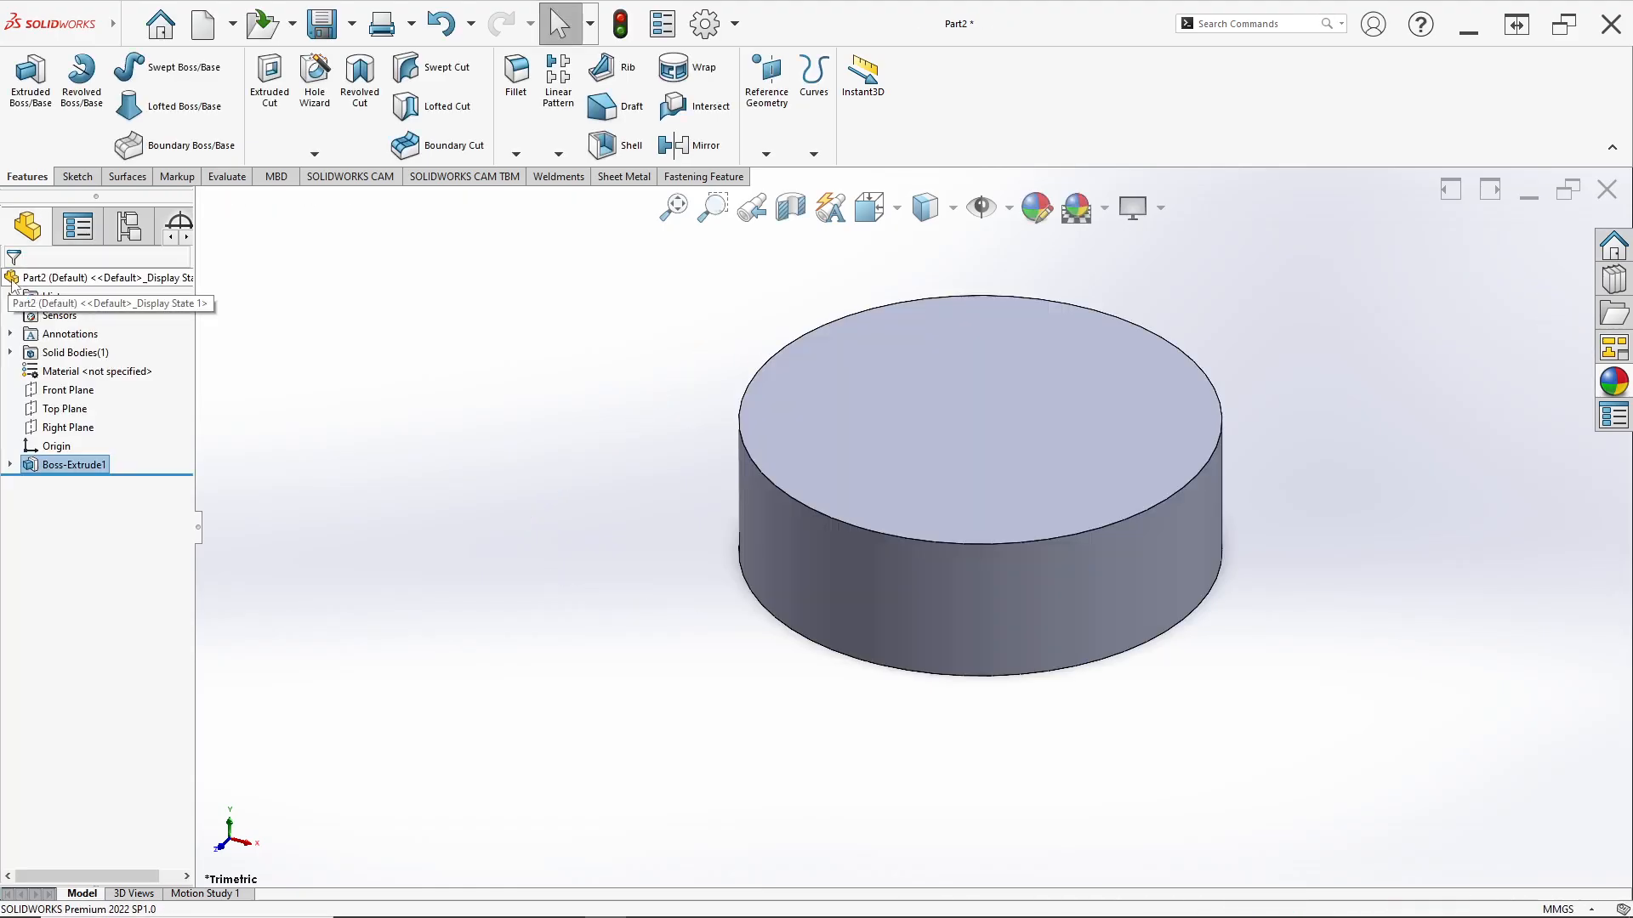
Start a sketch on the cylinder's top face and draw a circle about 82 mm in diameter centred on the origin.
{"action": "key", "text": "alt+Tab"}
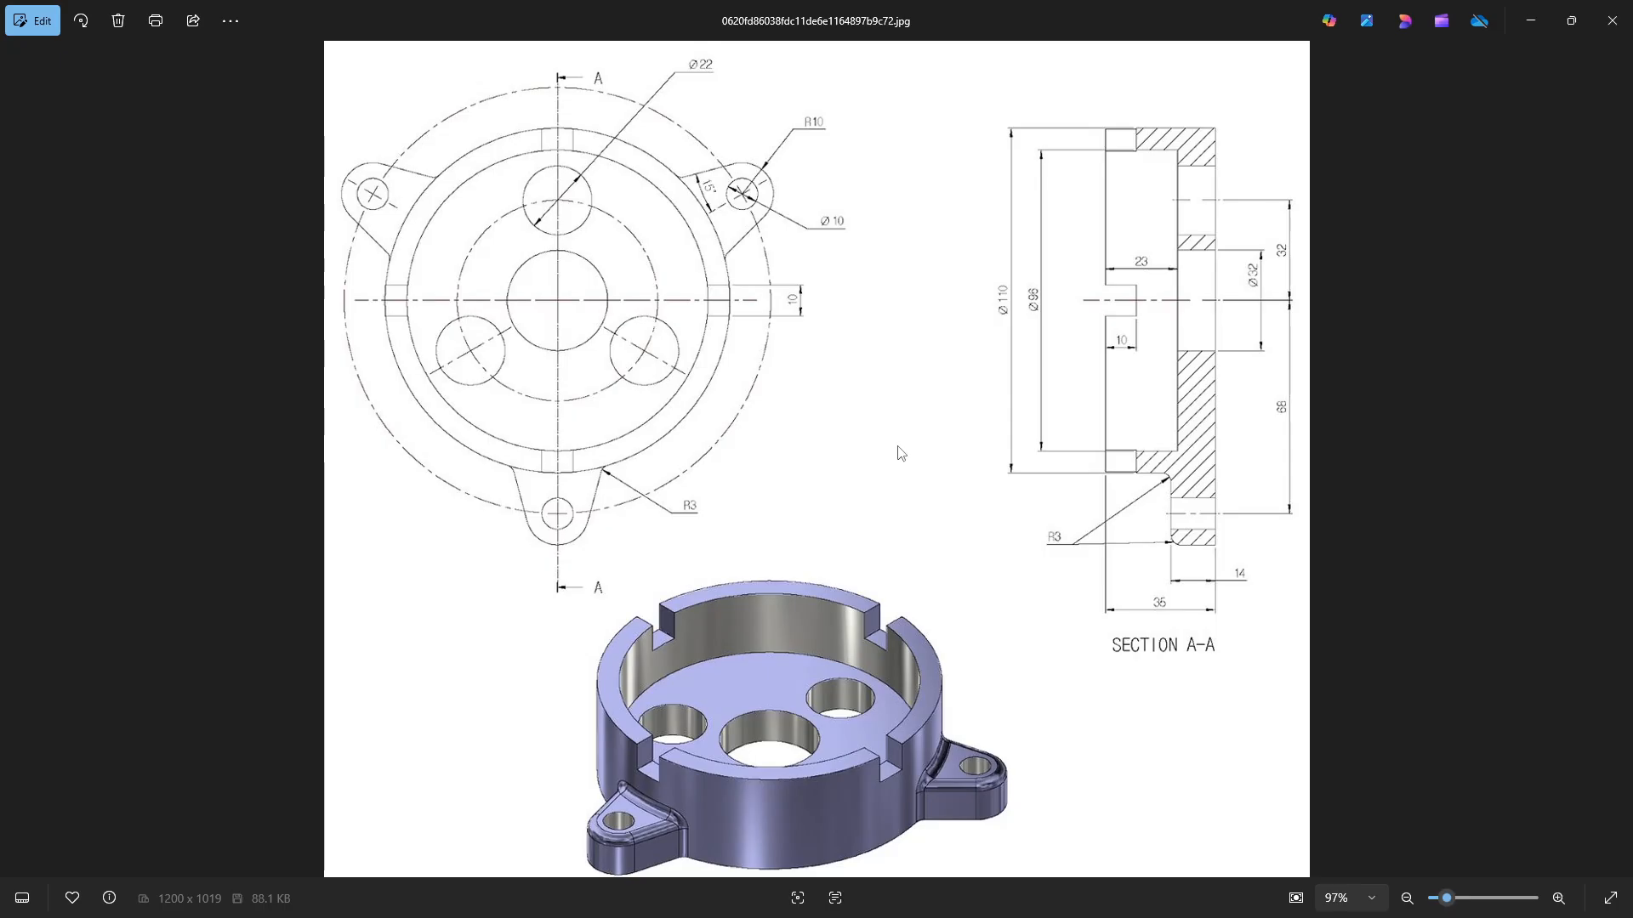
{"action": "key", "text": "alt+Tab"}
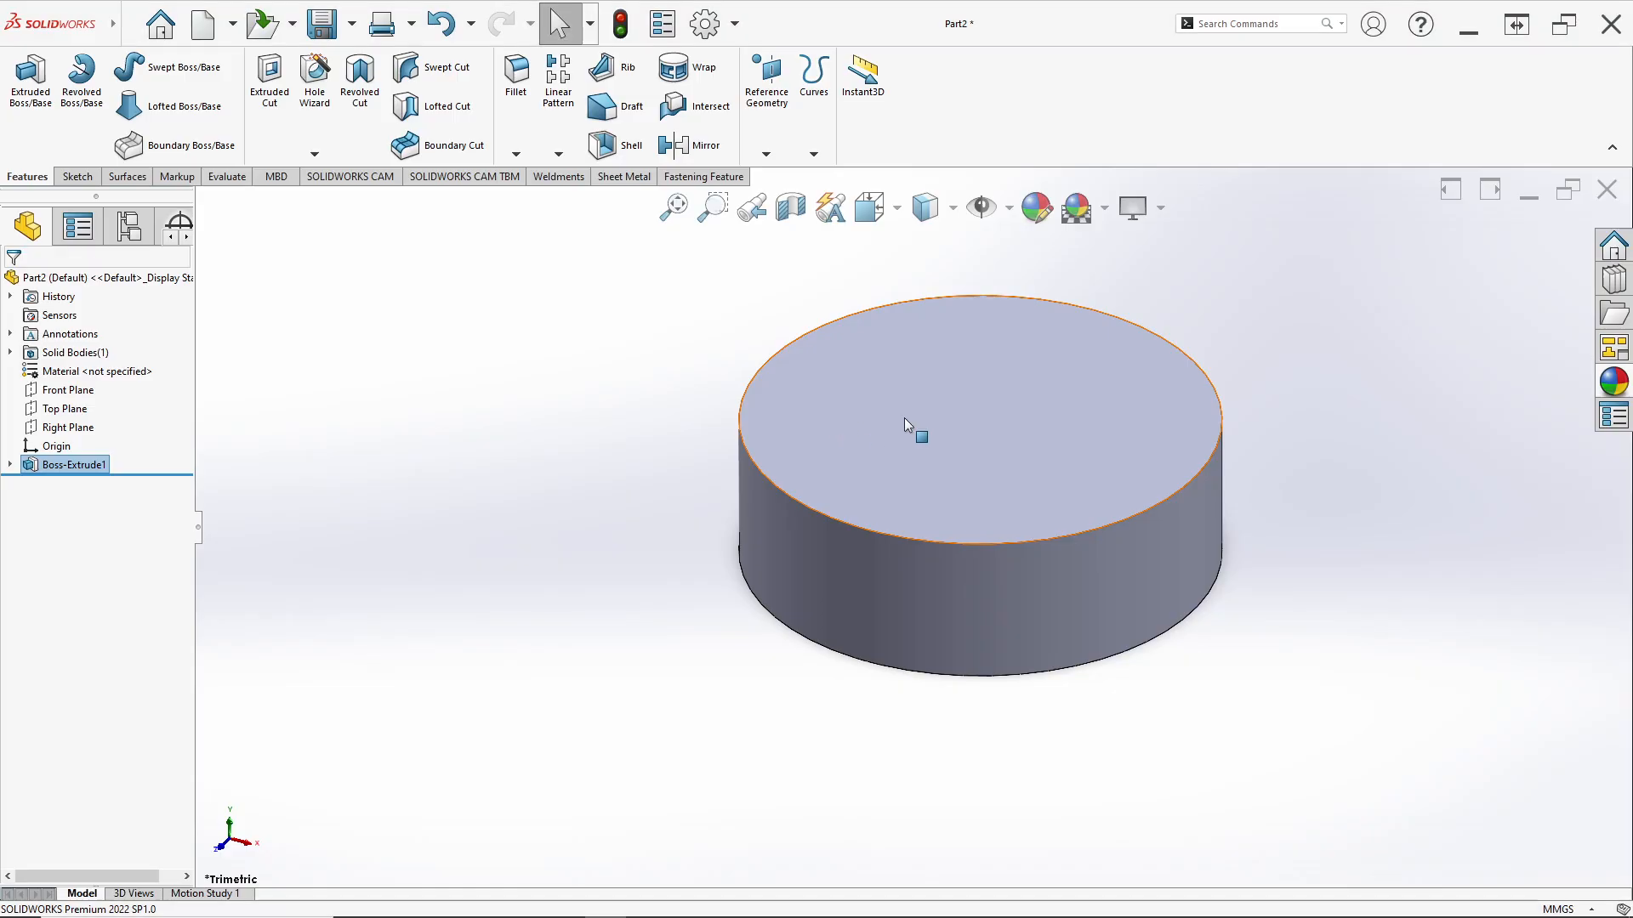
{"action": "right_click", "coordinate": [941, 422]}
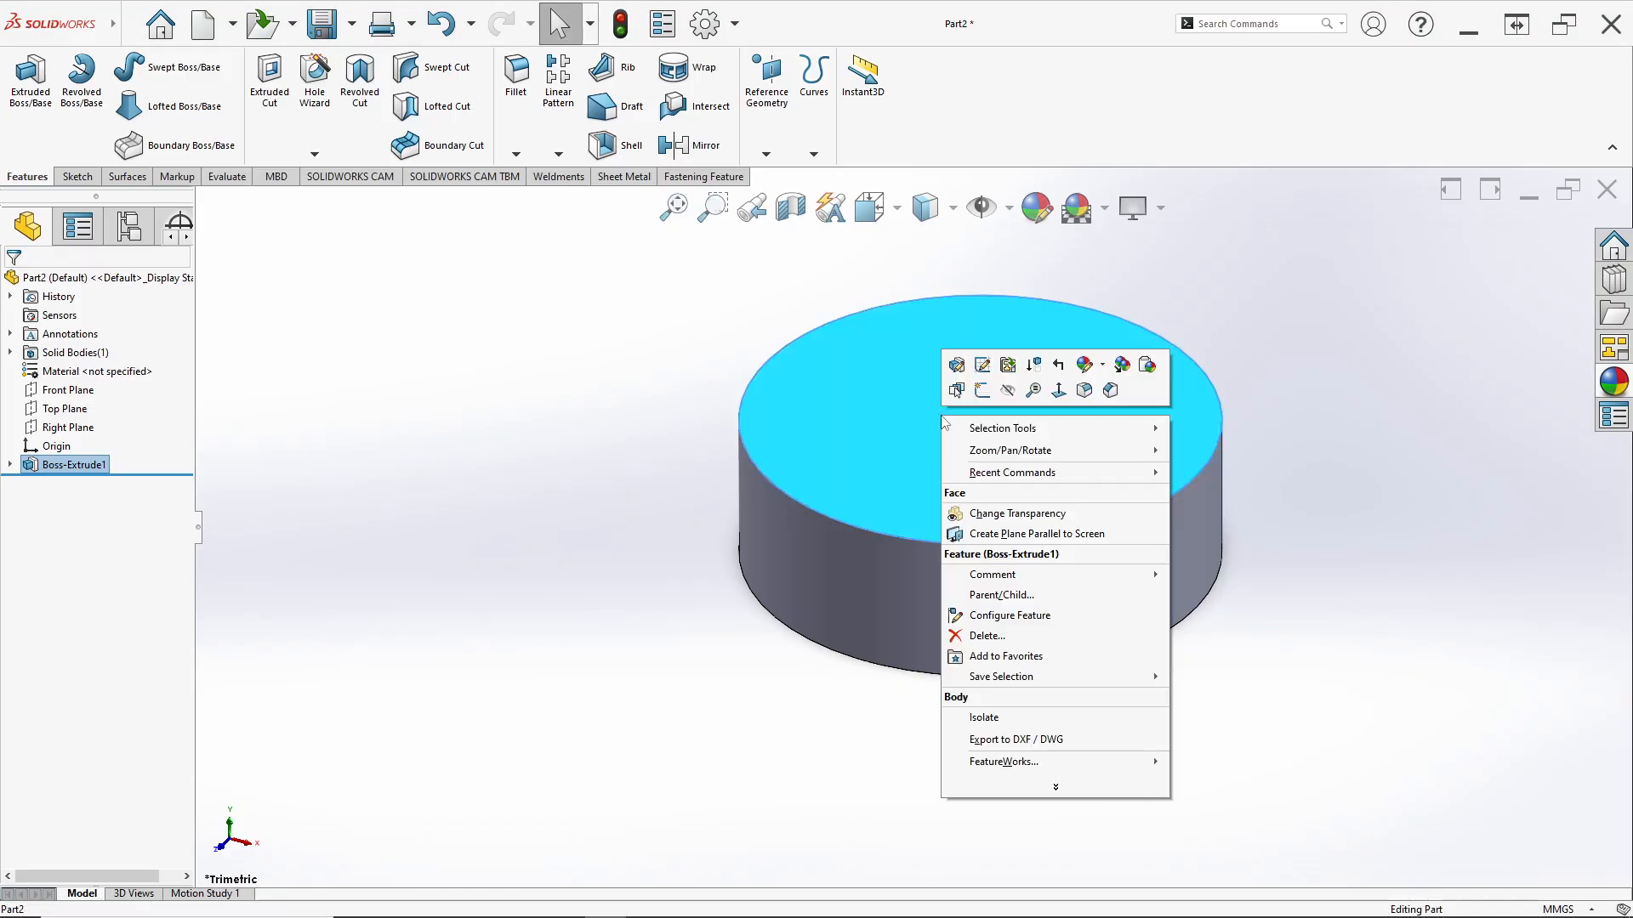
{"action": "left_click", "coordinate": [984, 392]}
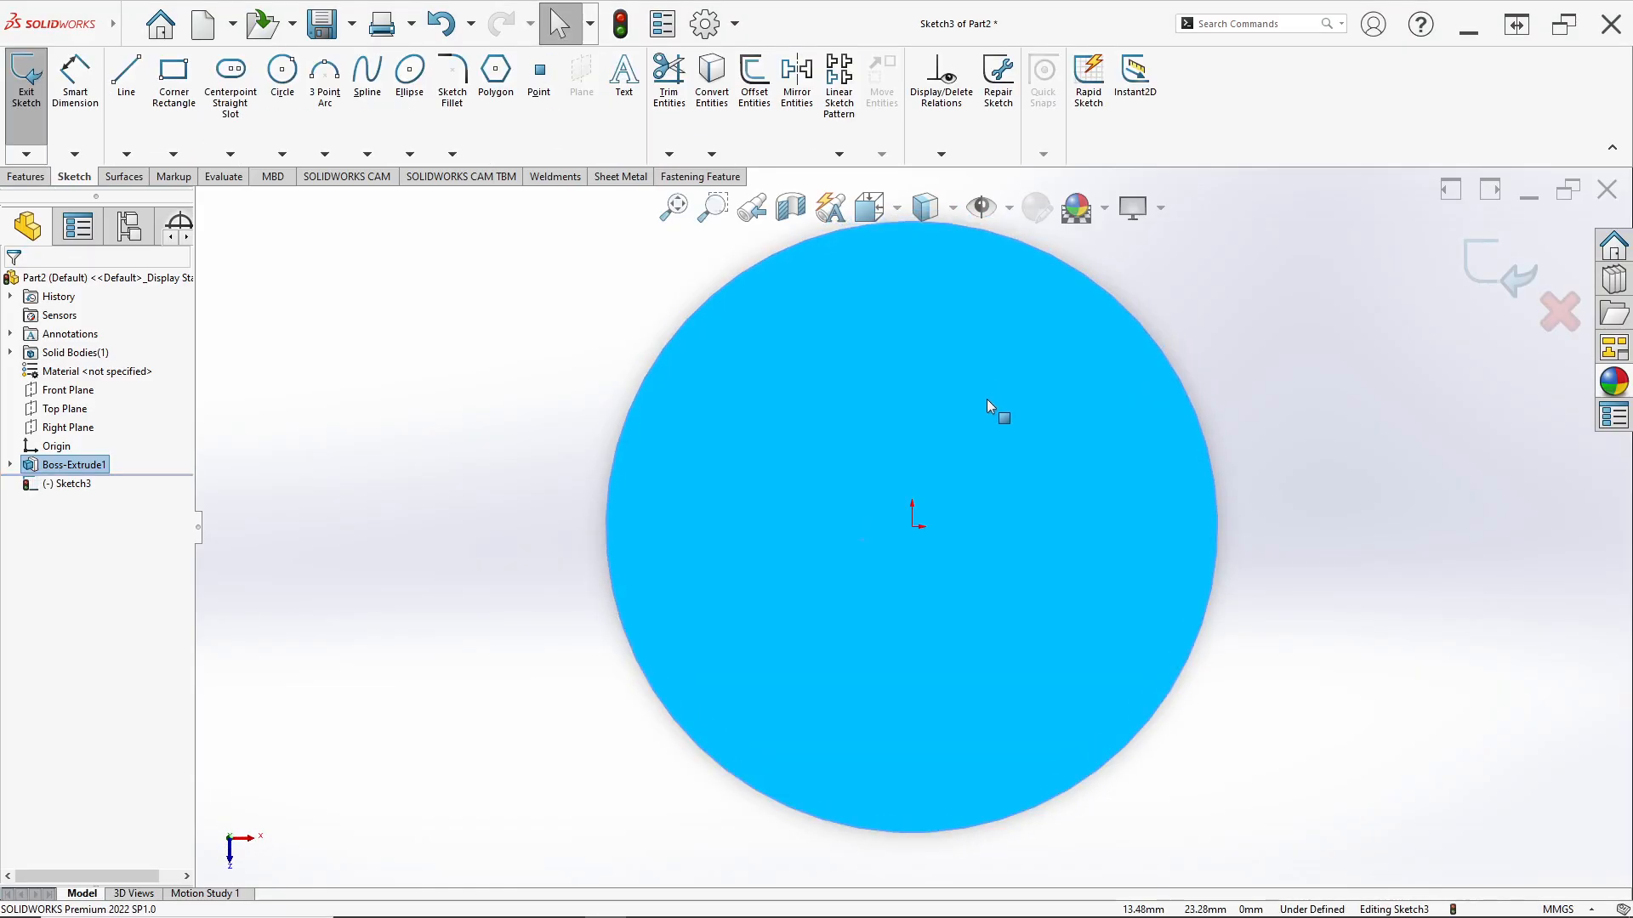
{"action": "key", "text": "alt+Tab"}
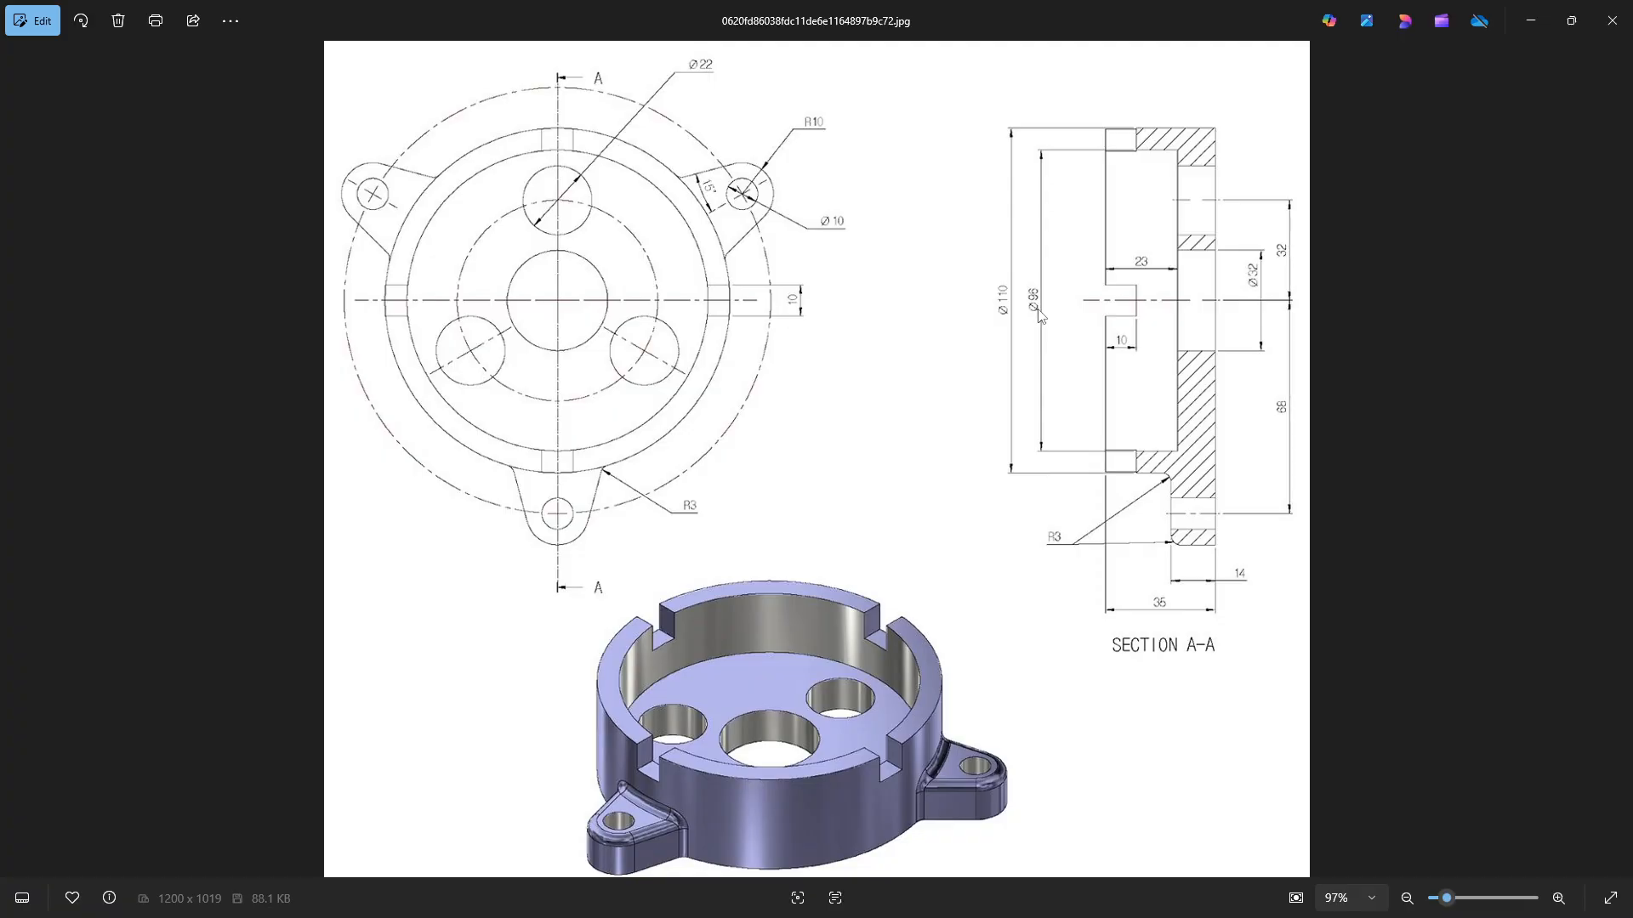
{"action": "key", "text": "alt+Tab"}
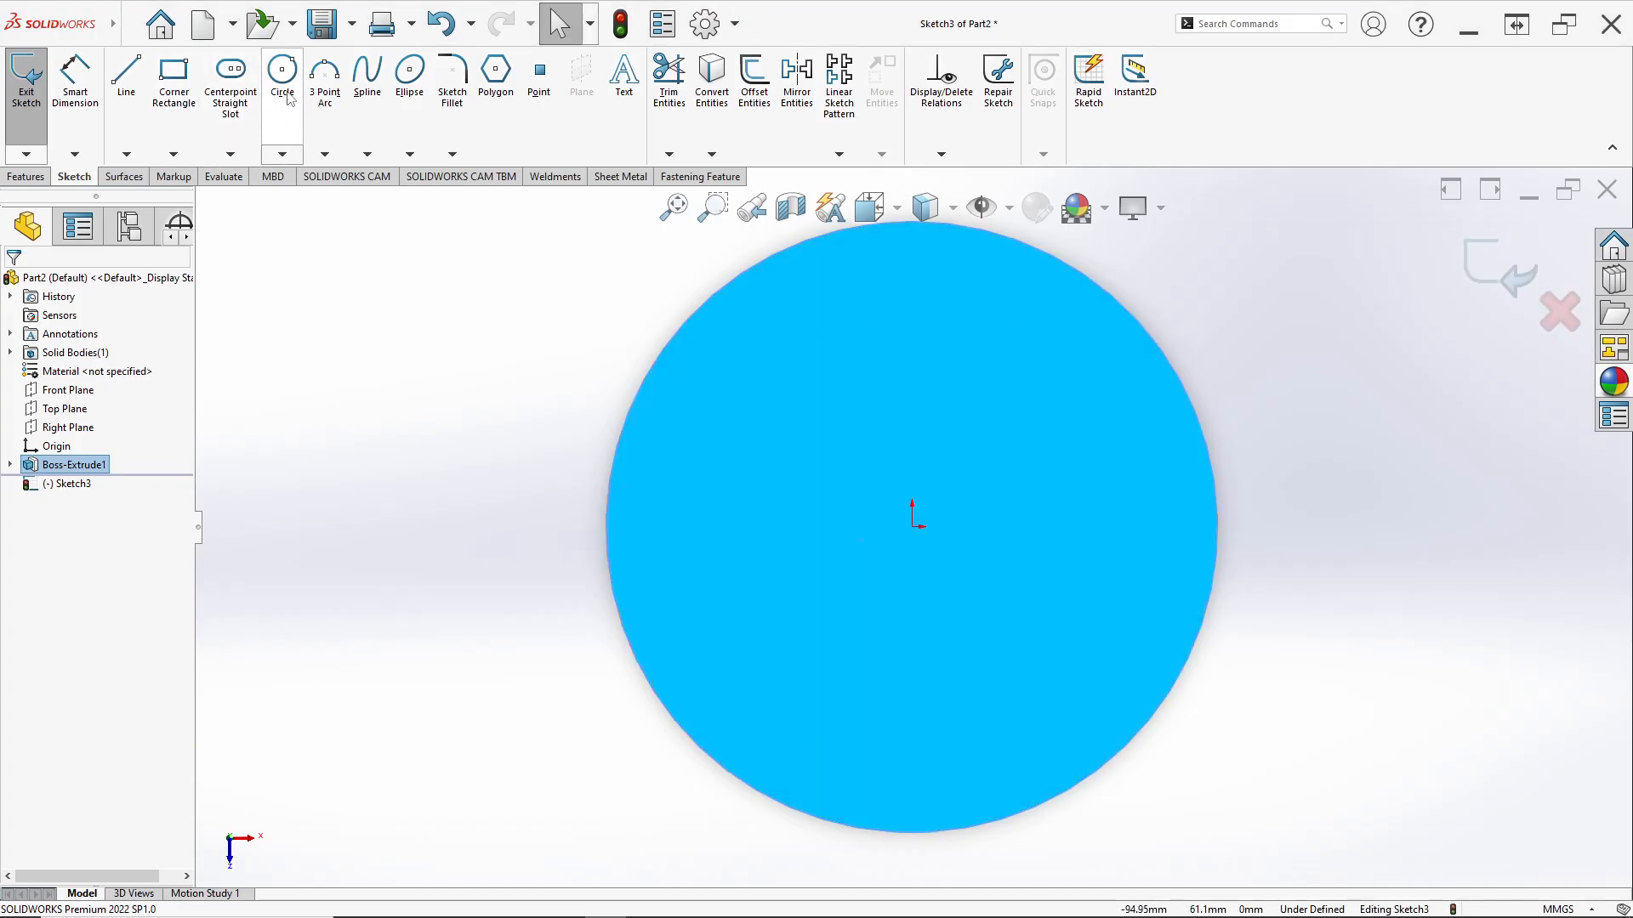
{"action": "left_click", "coordinate": [288, 93]}
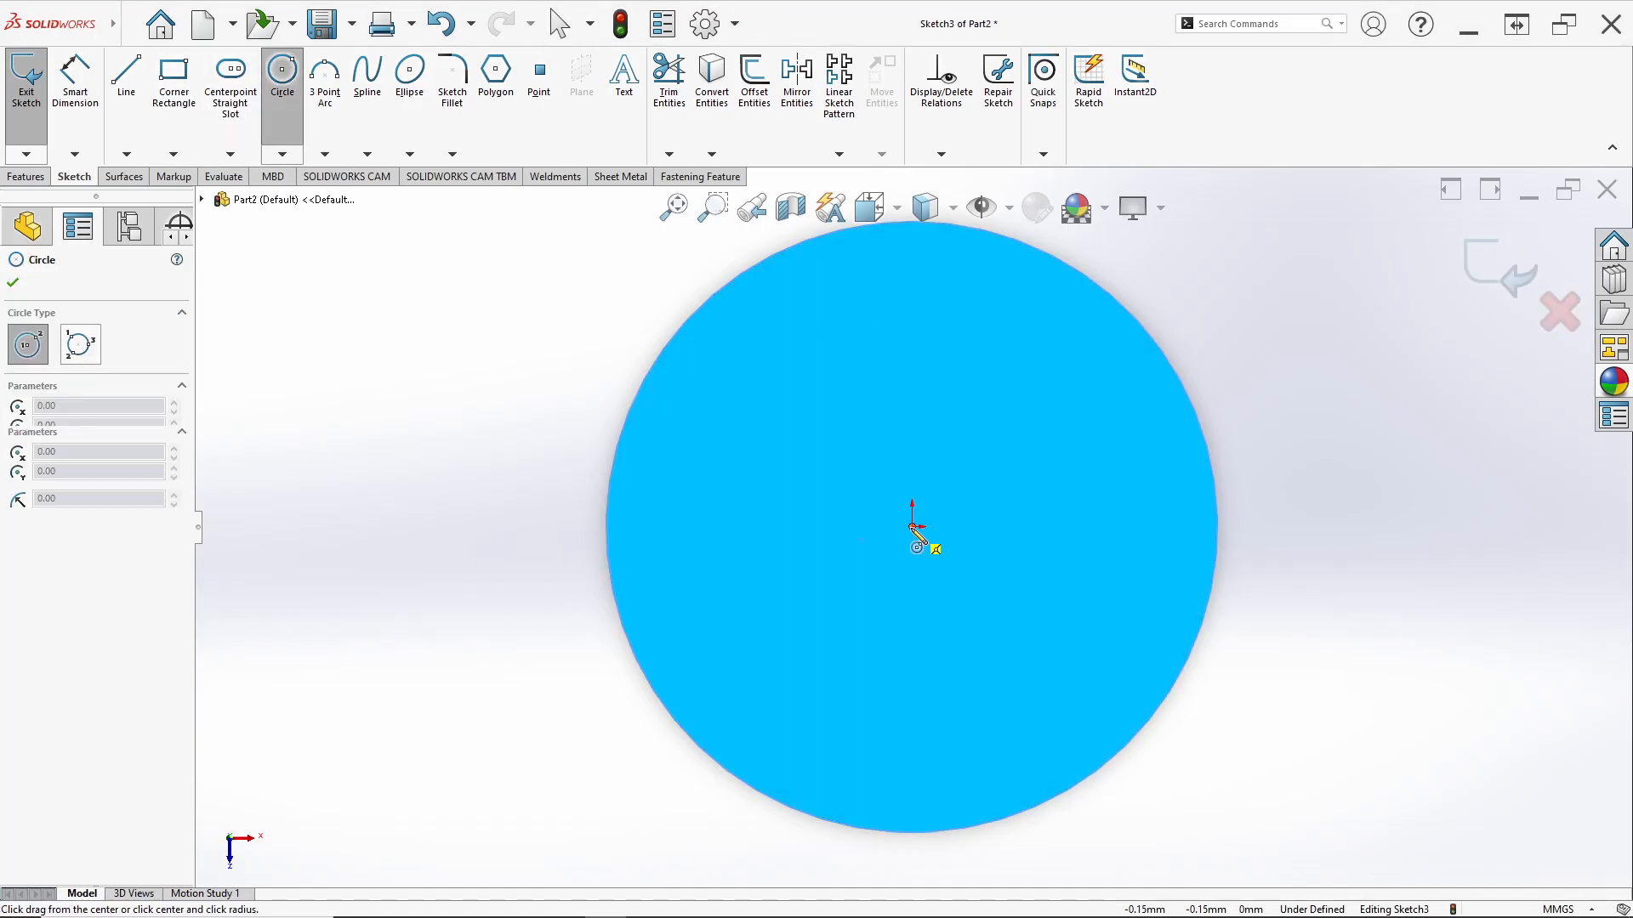
{"action": "left_click", "coordinate": [915, 527]}
{"action": "left_click", "coordinate": [1112, 645]}
Dimension the inner circle's diameter to 96 mm.
{"action": "left_click", "coordinate": [75, 81]}
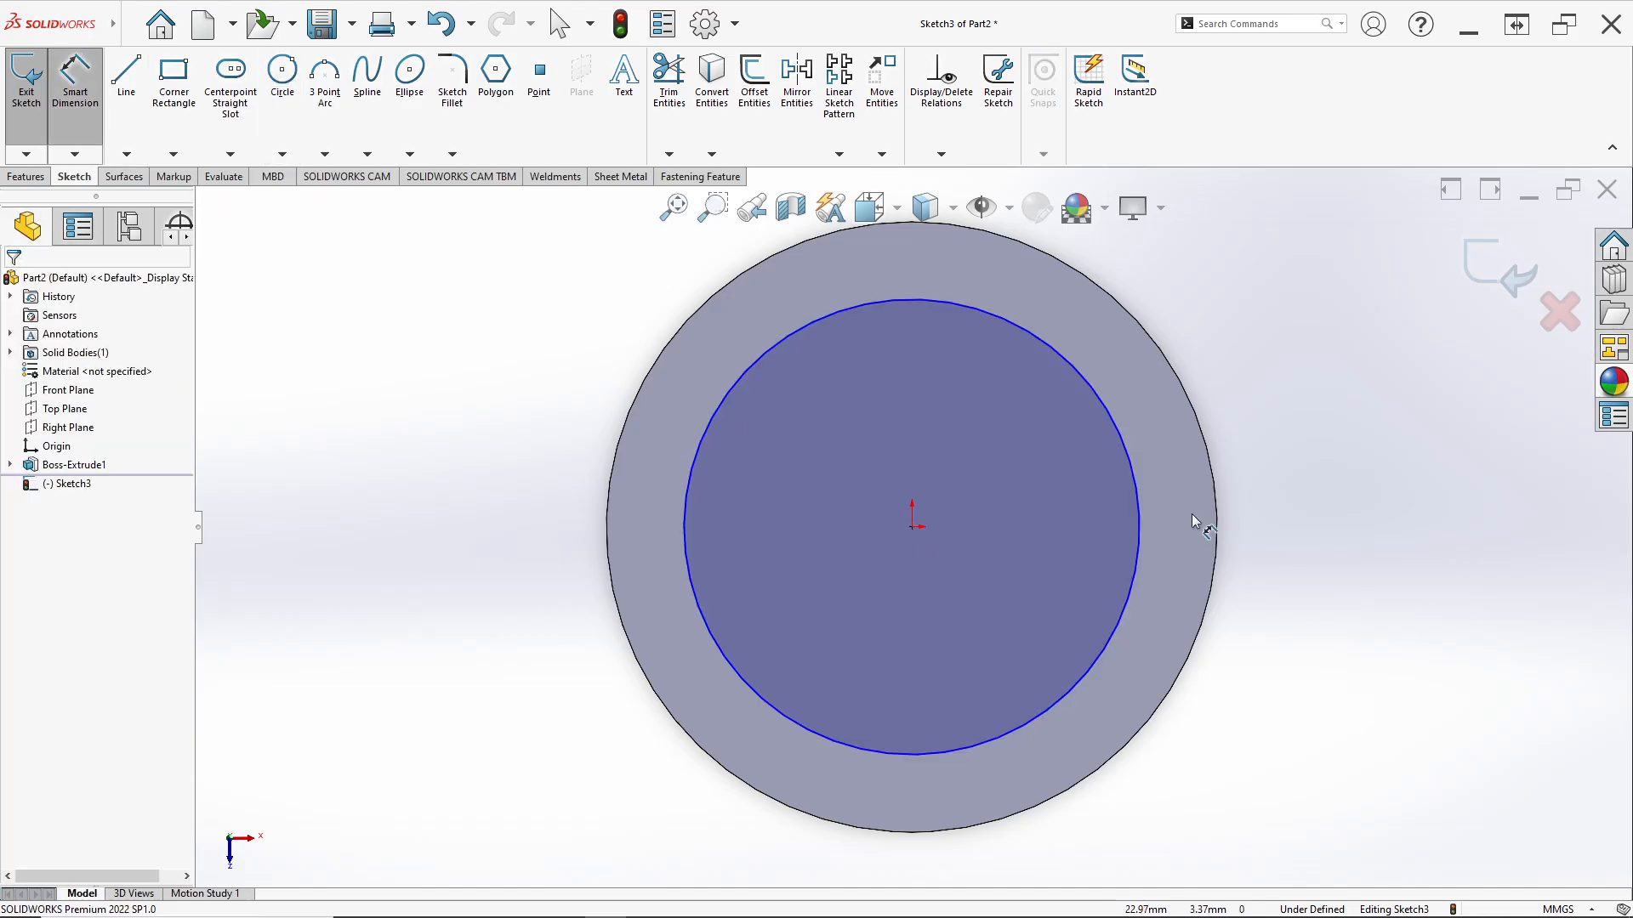
{"action": "left_click", "coordinate": [1138, 526]}
{"action": "left_click", "coordinate": [1275, 523]}
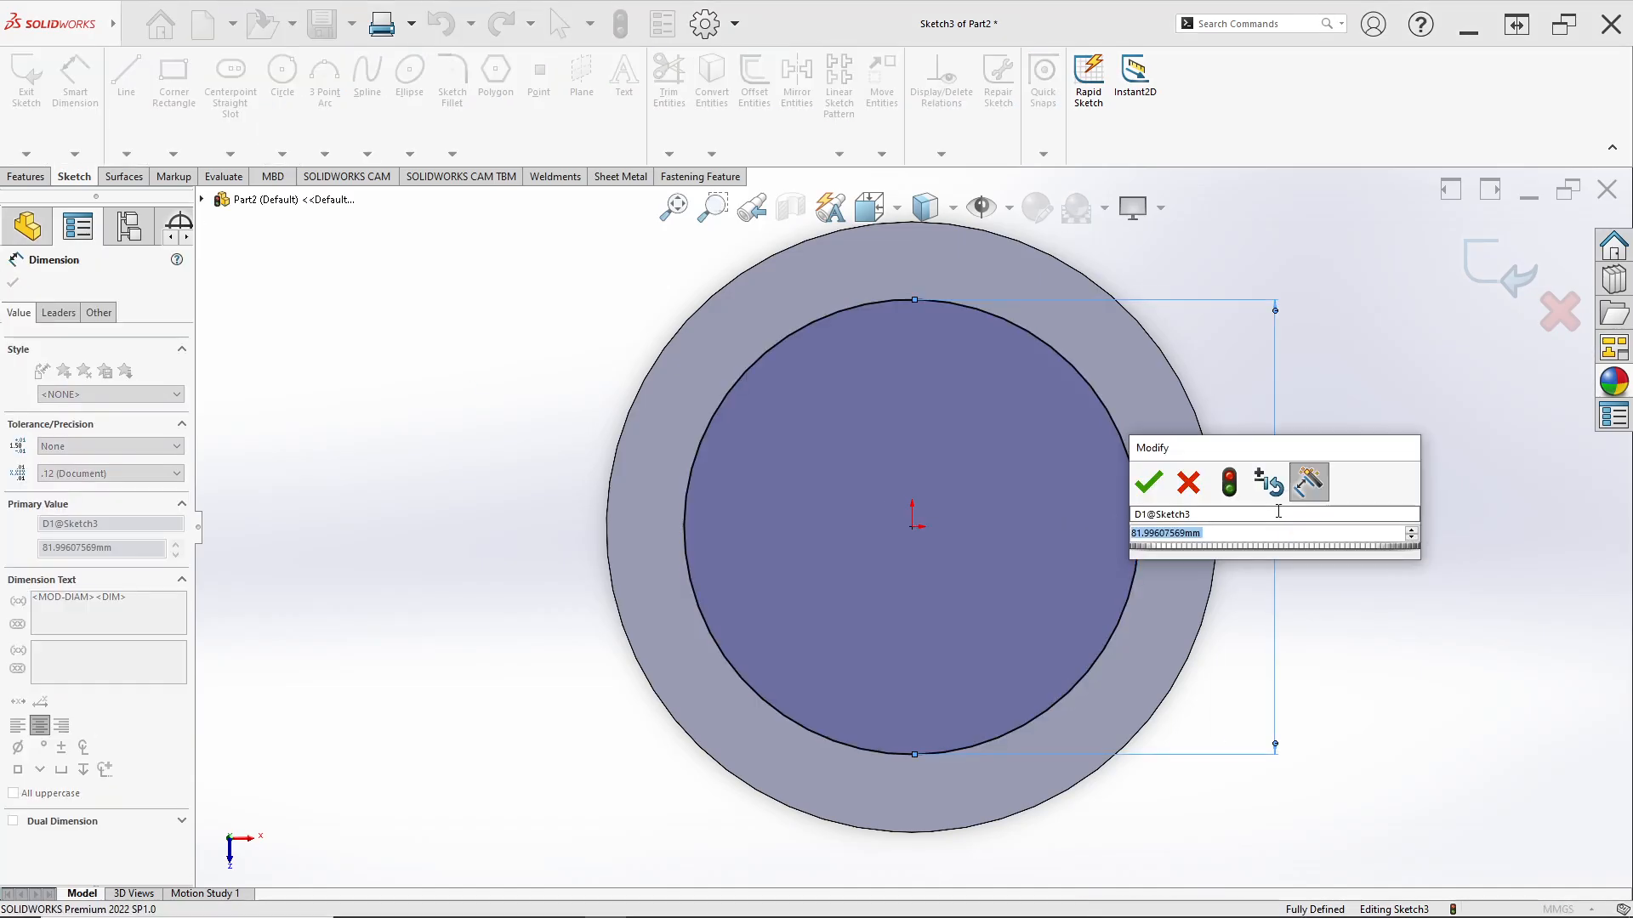
{"action": "type", "text": "96"}
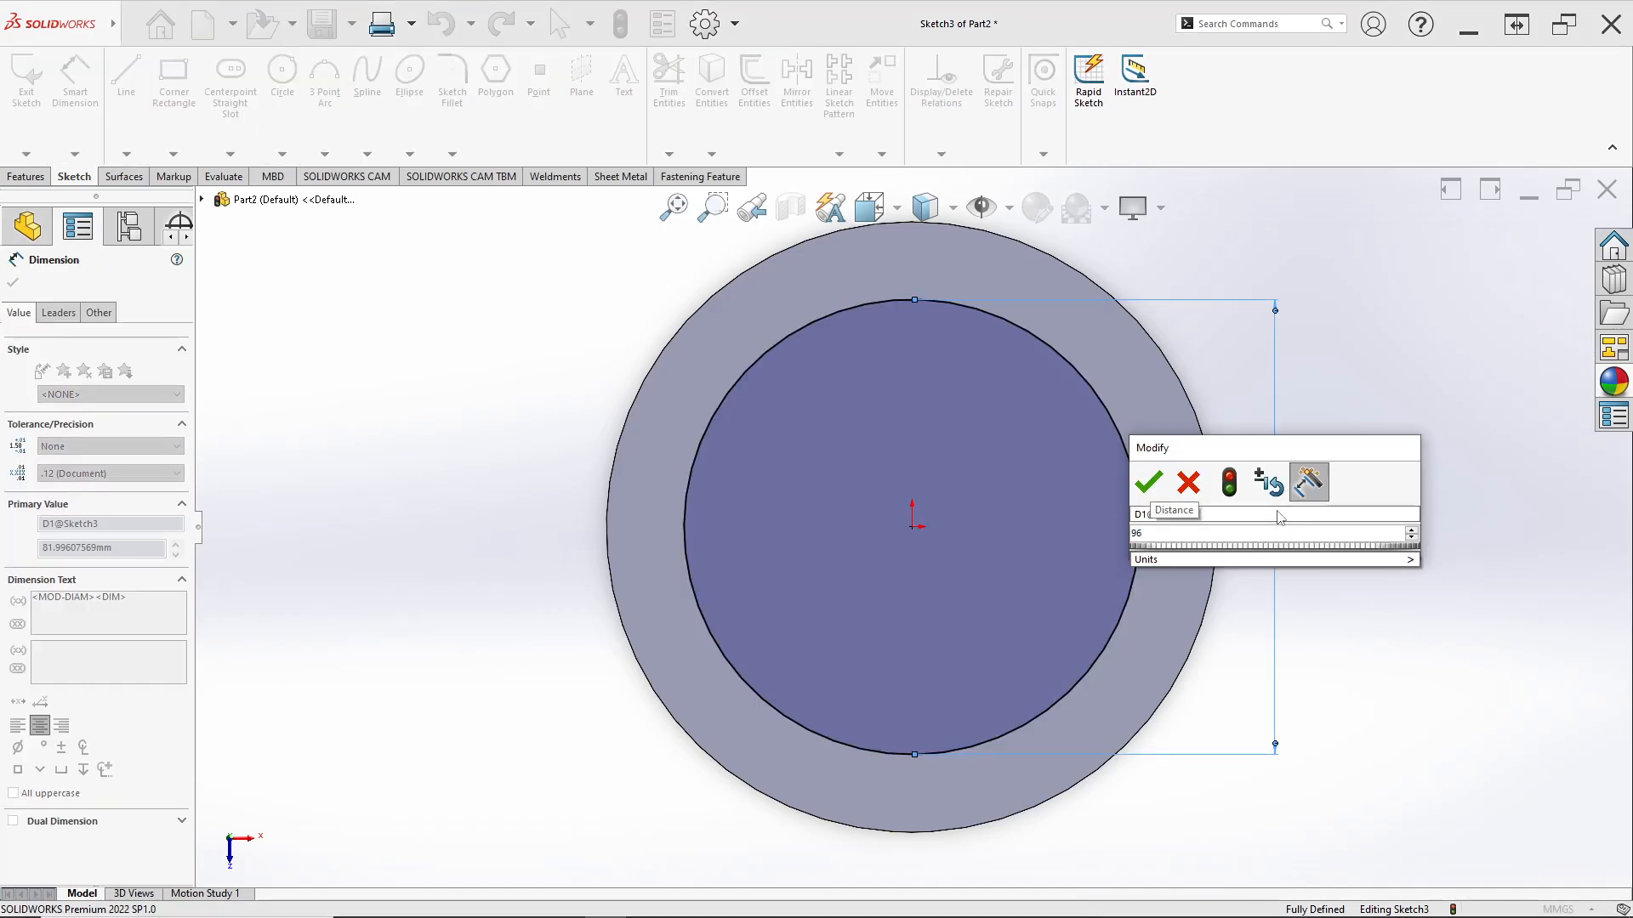
{"action": "key", "text": "Return"}
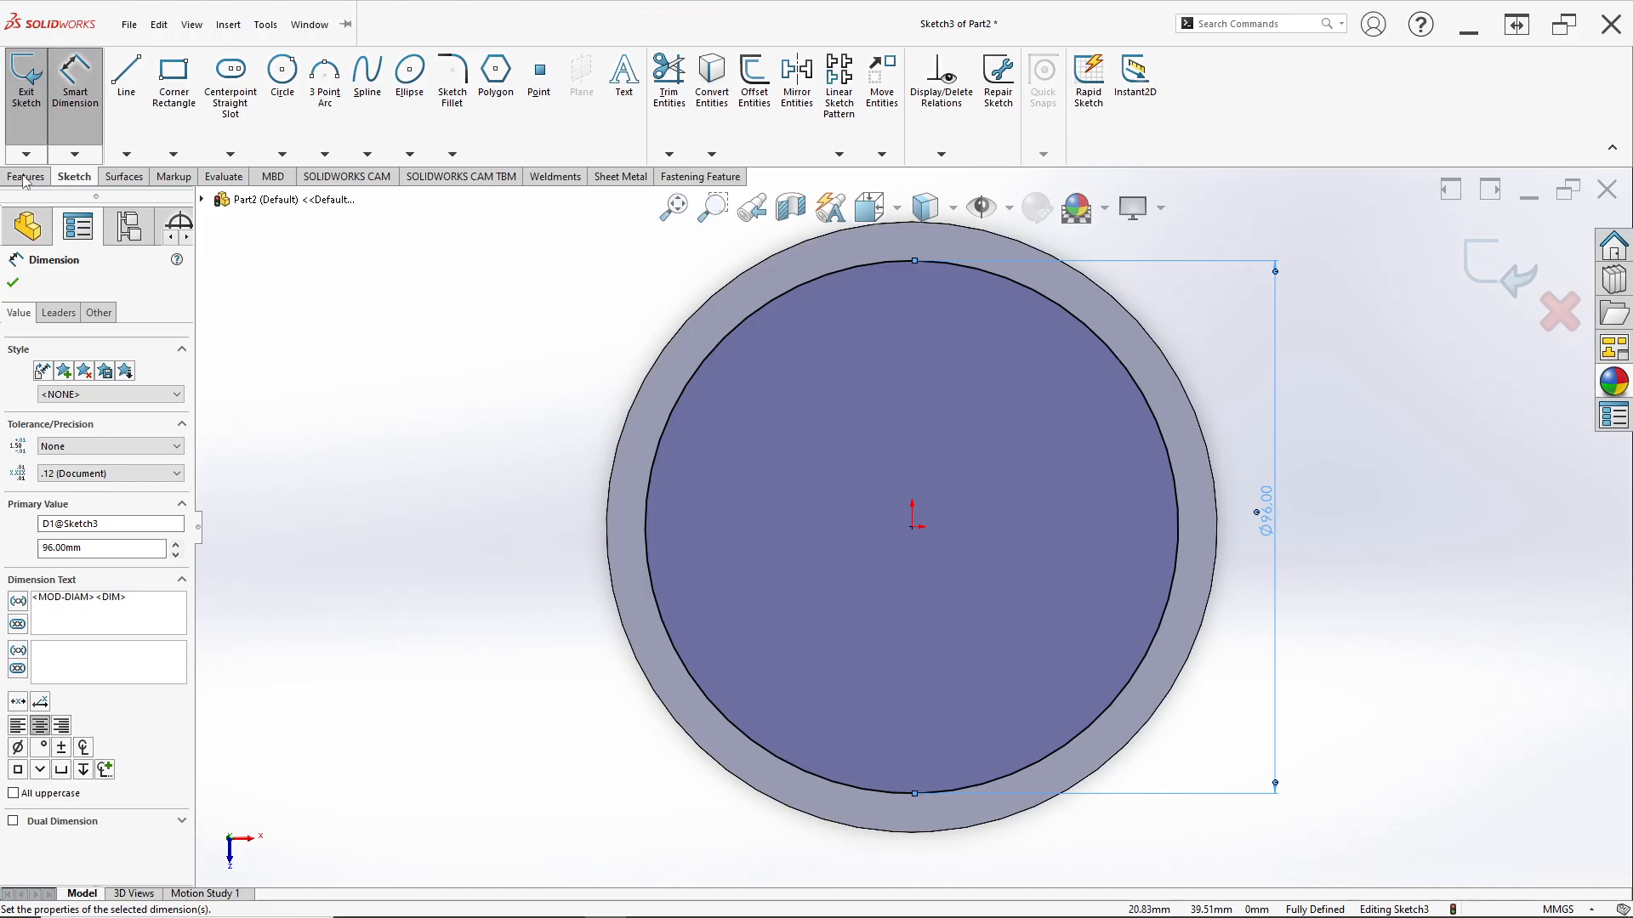
Check the pocket depth in the reference drawing and cut the 96 mm circle into the cylinder with a blind depth of 23 mm.
{"action": "left_click", "coordinate": [23, 177]}
{"action": "left_click", "coordinate": [270, 93]}
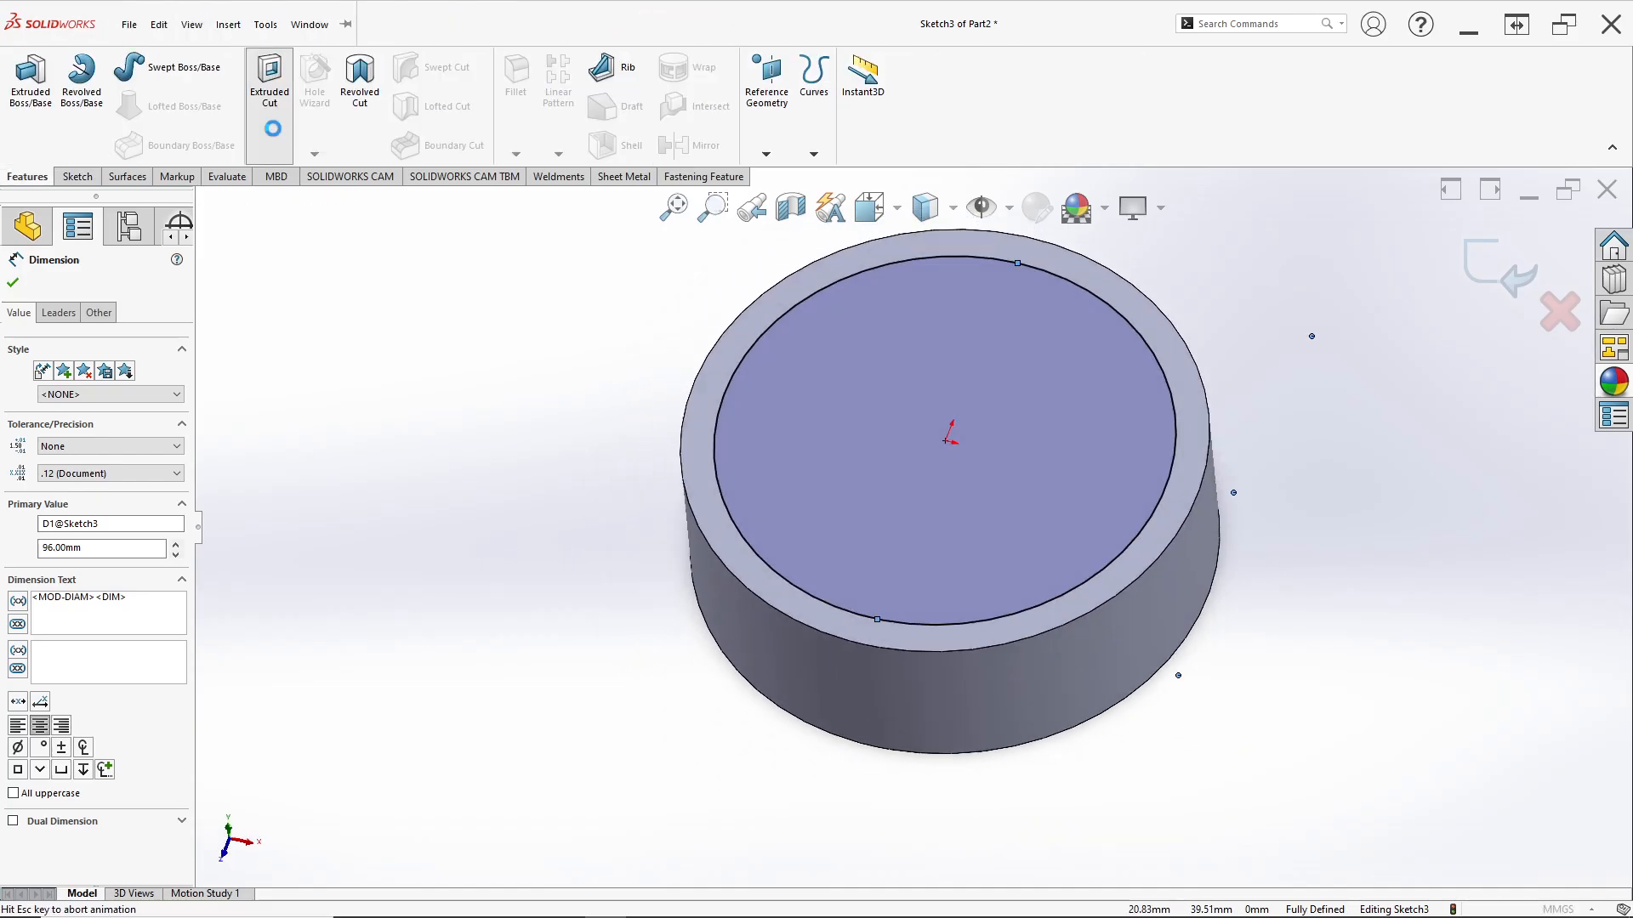
{"action": "key", "text": "alt+Tab"}
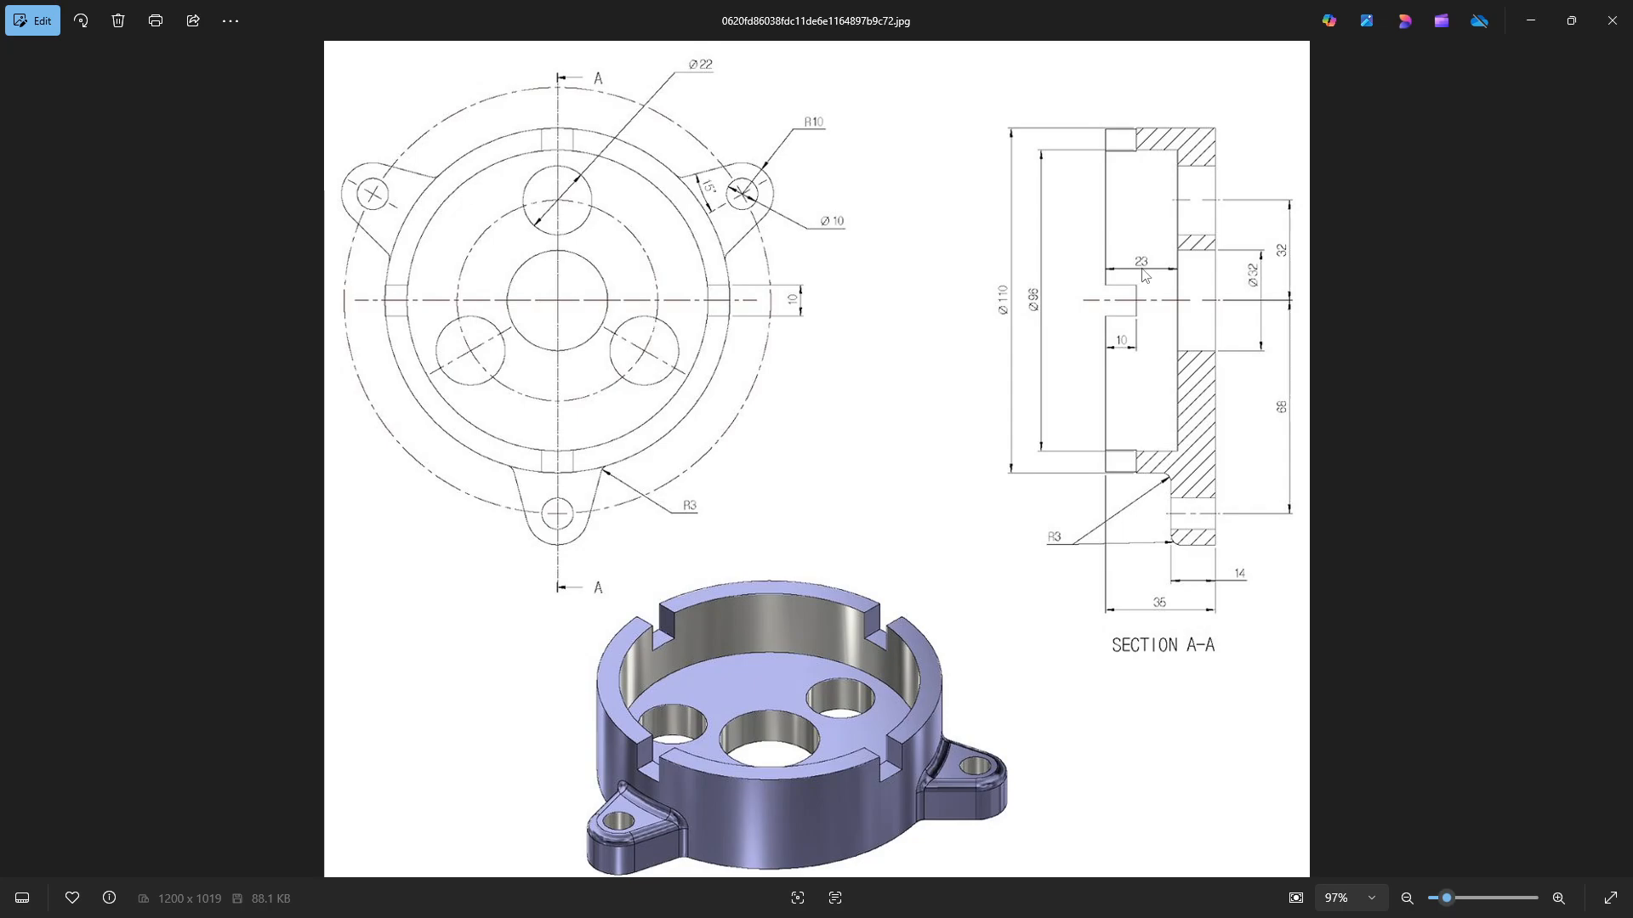
{"action": "key", "text": "alt+Tab"}
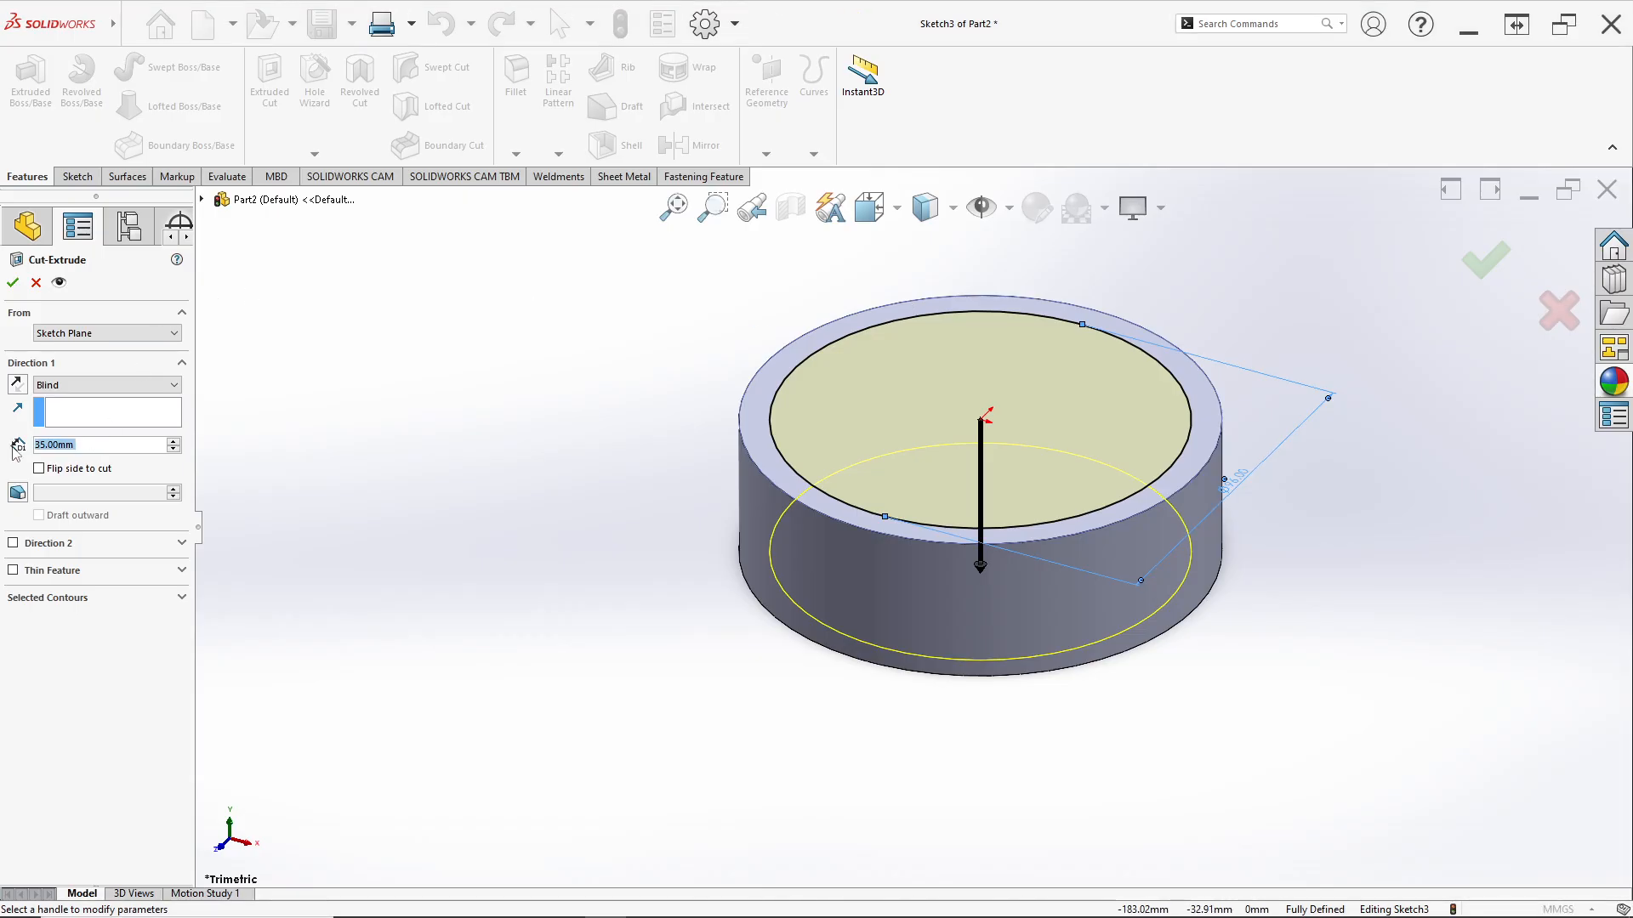
{"action": "type", "text": "20"}
{"action": "key", "text": "Return"}
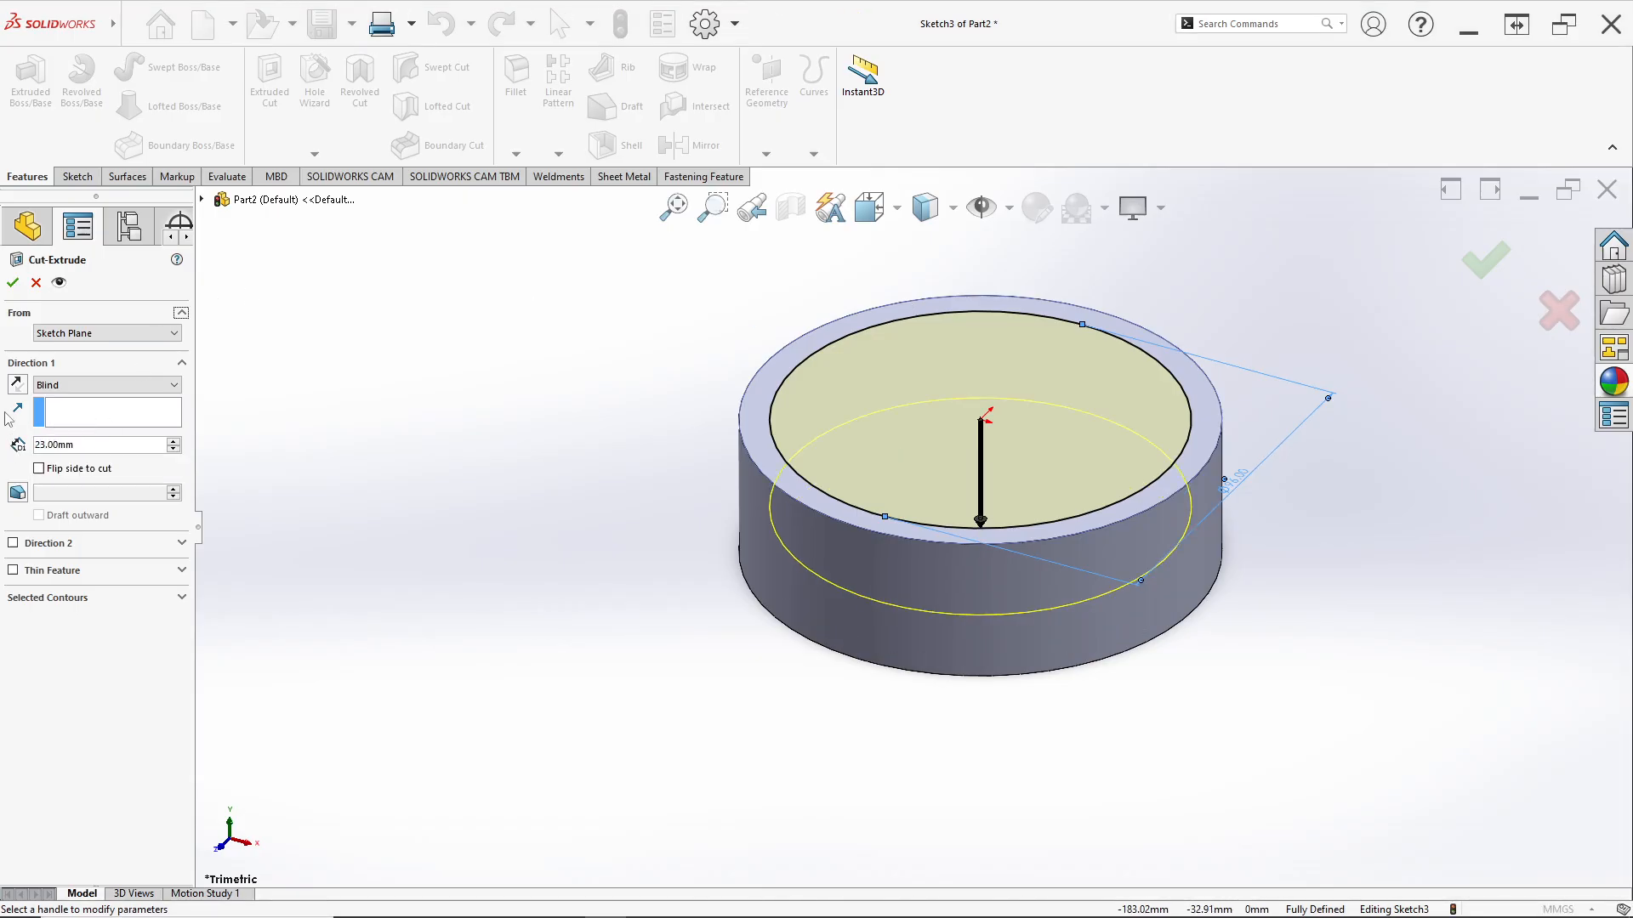
{"action": "left_click", "coordinate": [11, 282]}
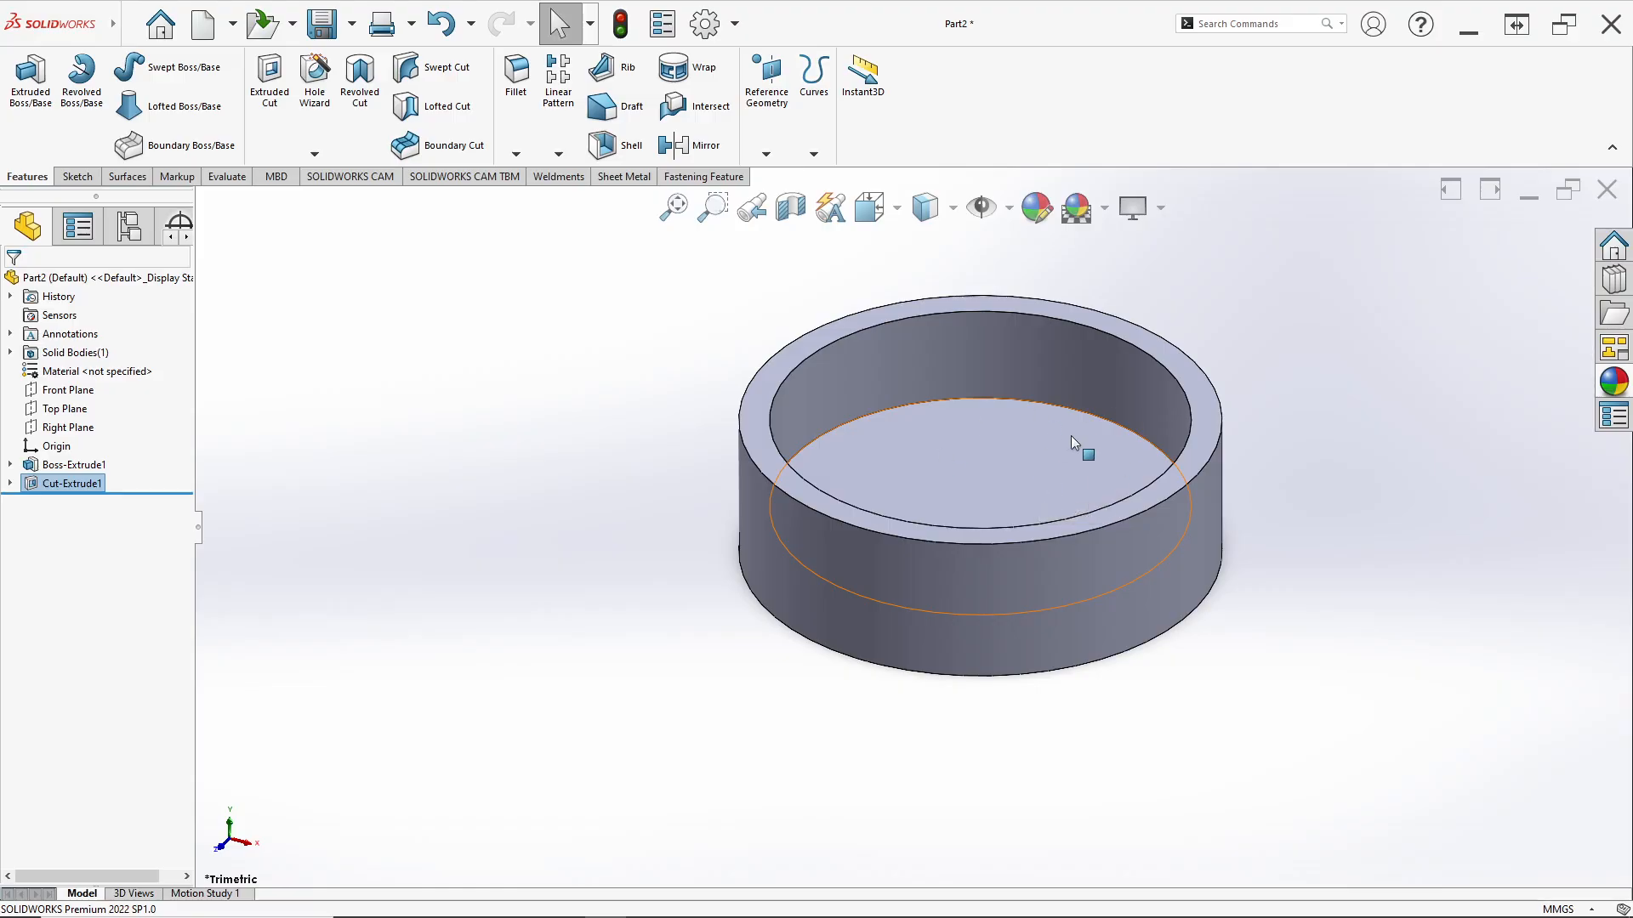
Check the rim notches in the reference drawing and start a sketch on the Front Plane.
{"action": "key", "text": "alt+Tab"}
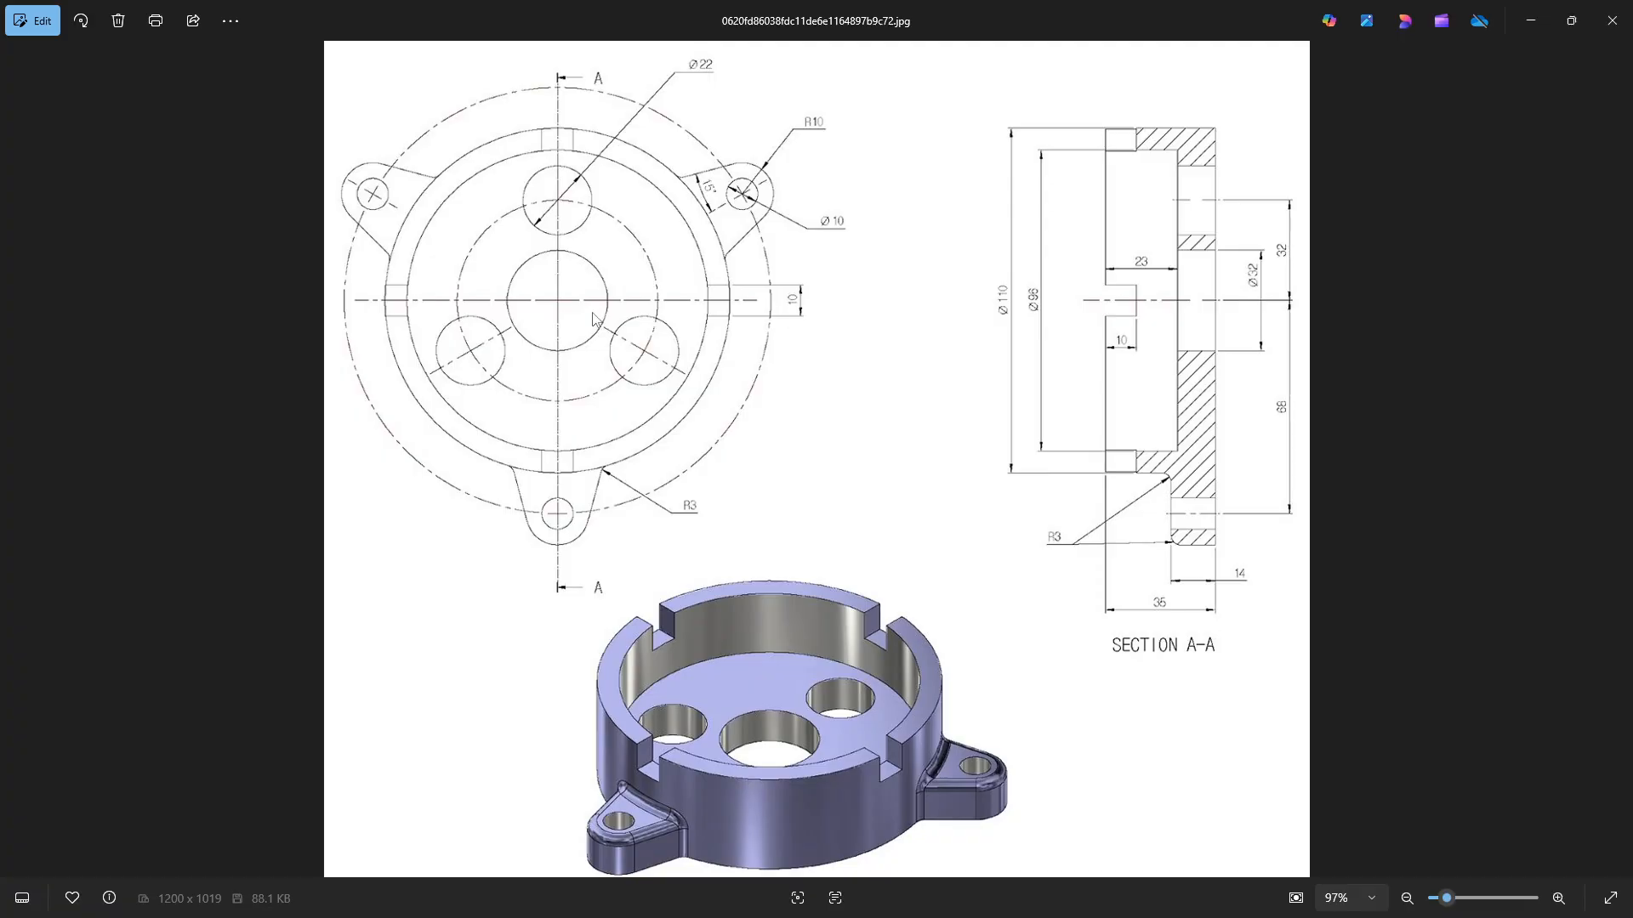
{"action": "key", "text": "alt+Tab"}
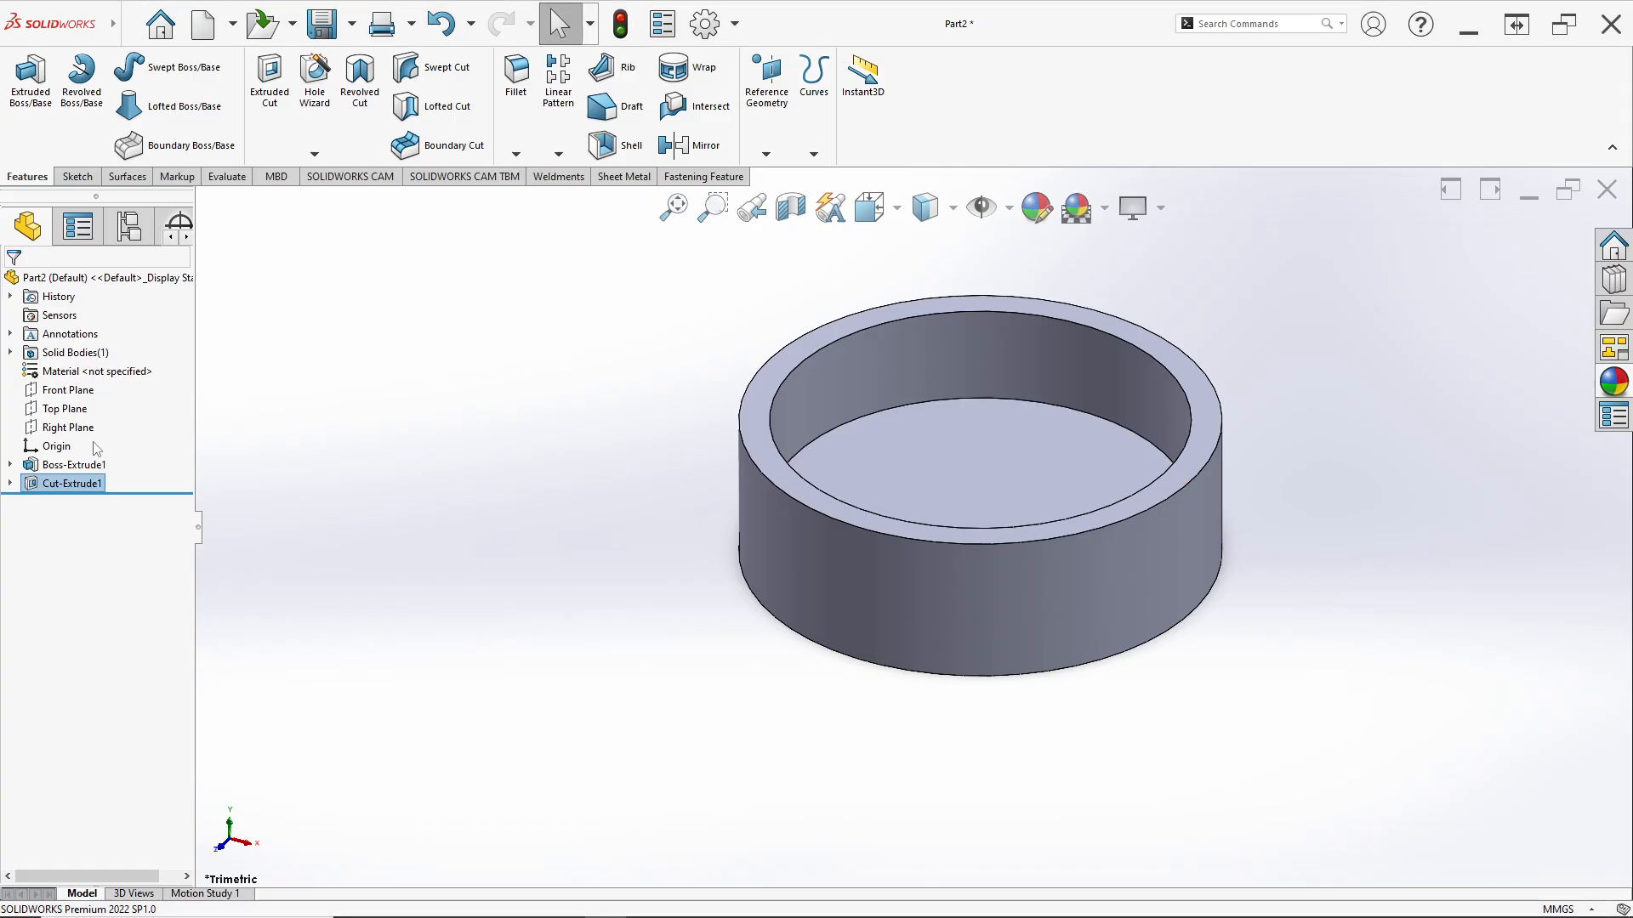
{"action": "right_click", "coordinate": [71, 398]}
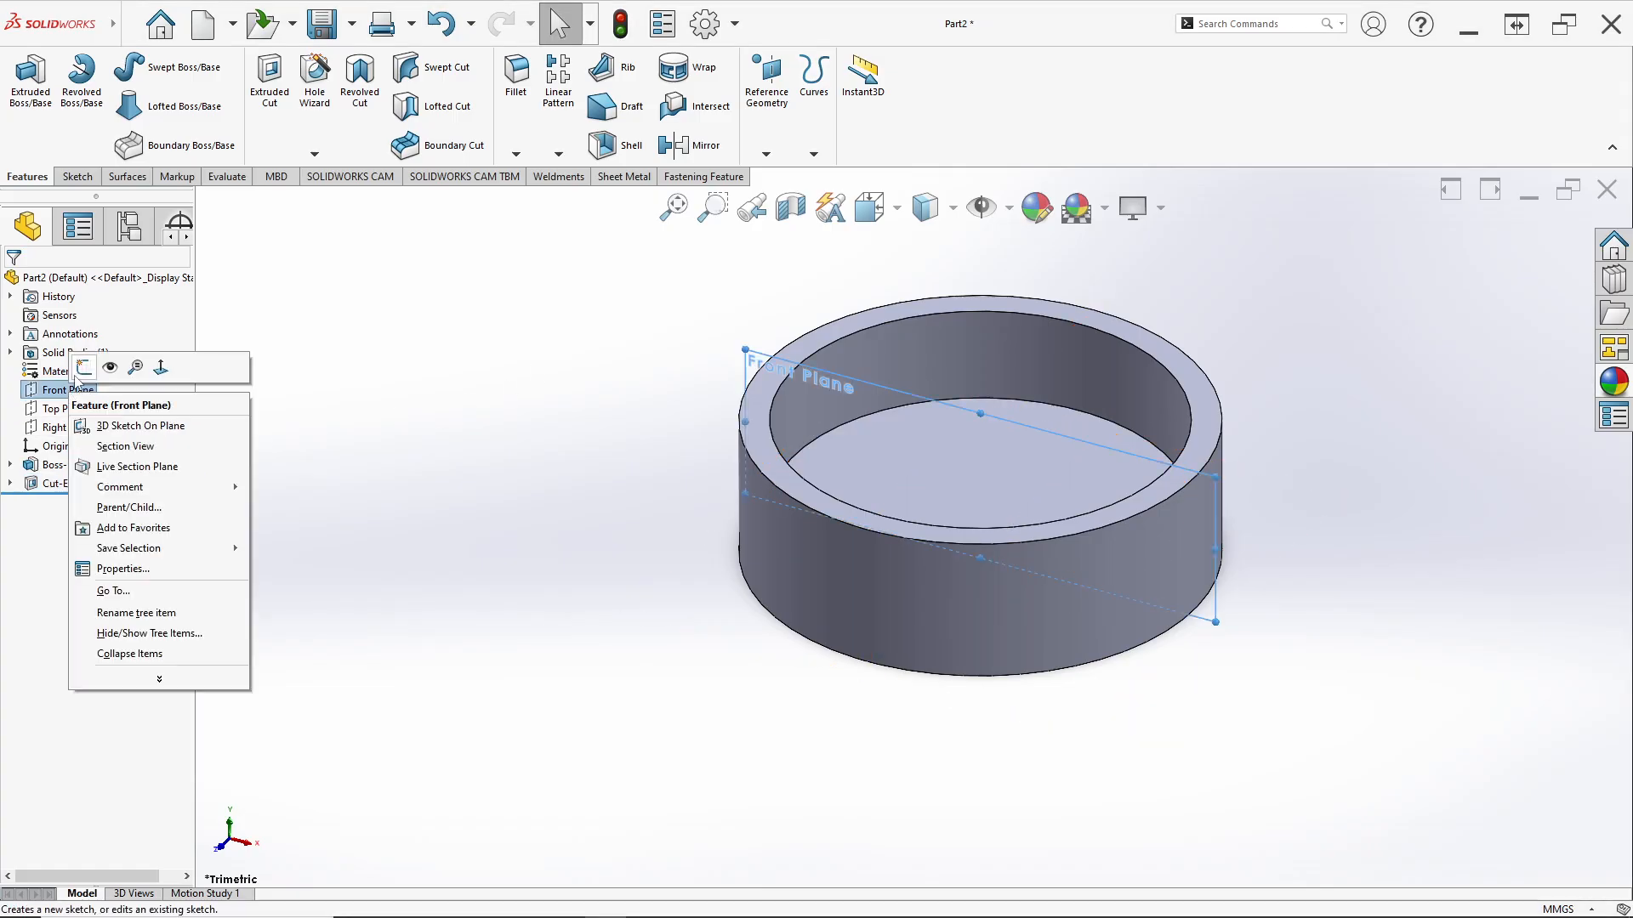
{"action": "left_click", "coordinate": [84, 367]}
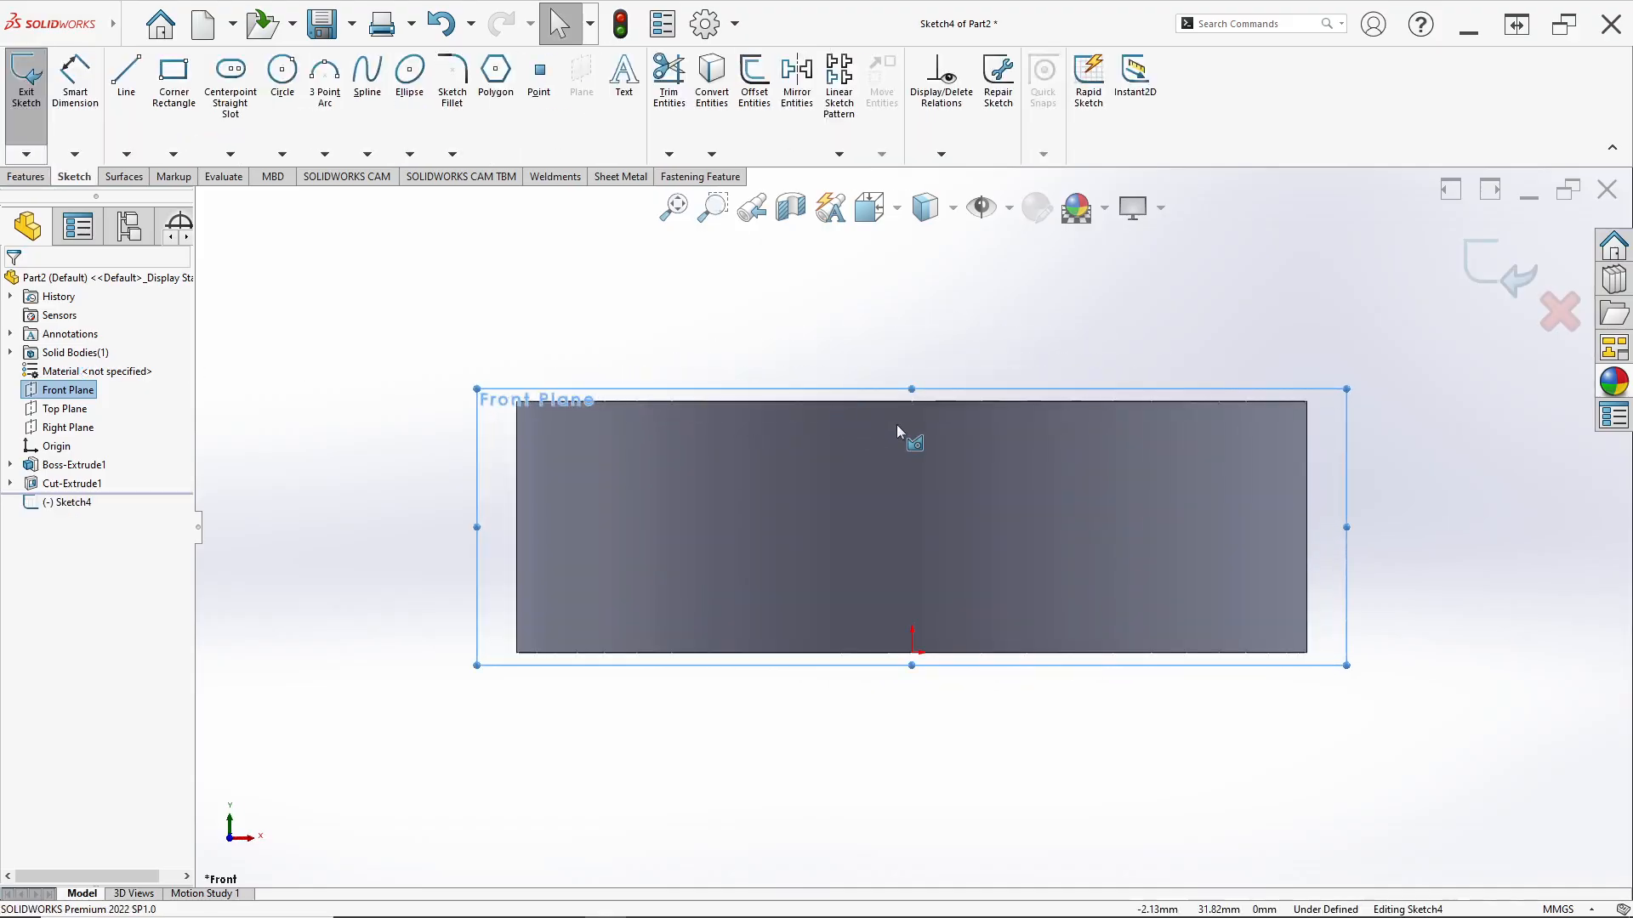
Check the notch size in the reference drawing and draw a corner rectangle about 15 by 11.5 mm down from the body's top edge.
{"action": "key", "text": "alt+Tab"}
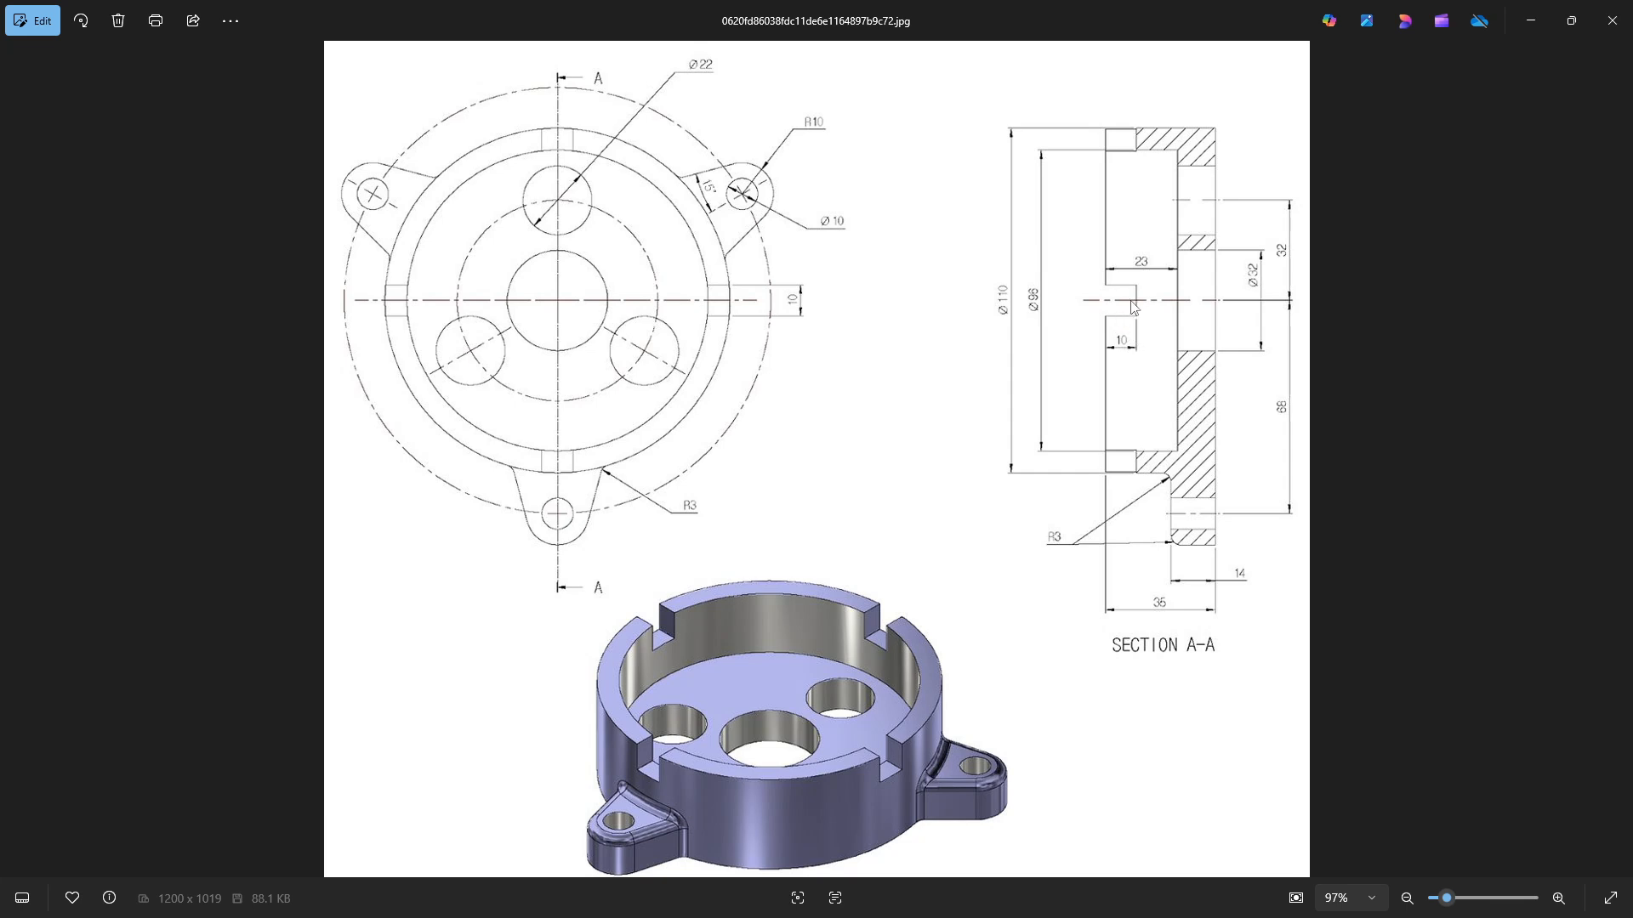
{"action": "key", "text": "alt+Tab"}
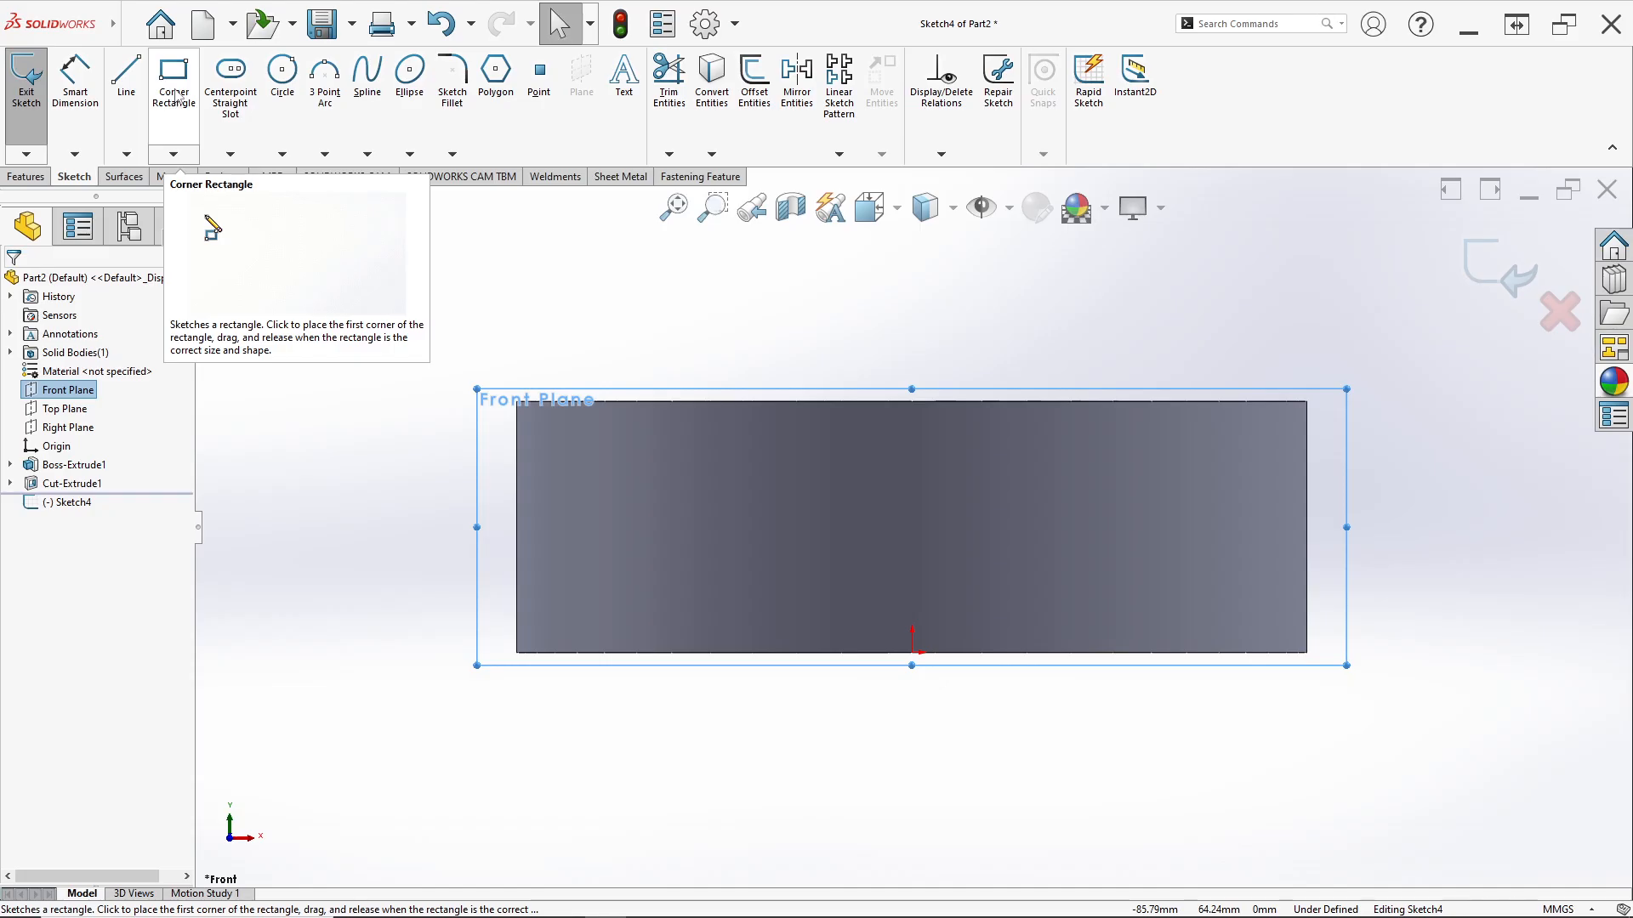
{"action": "left_click", "coordinate": [175, 96]}
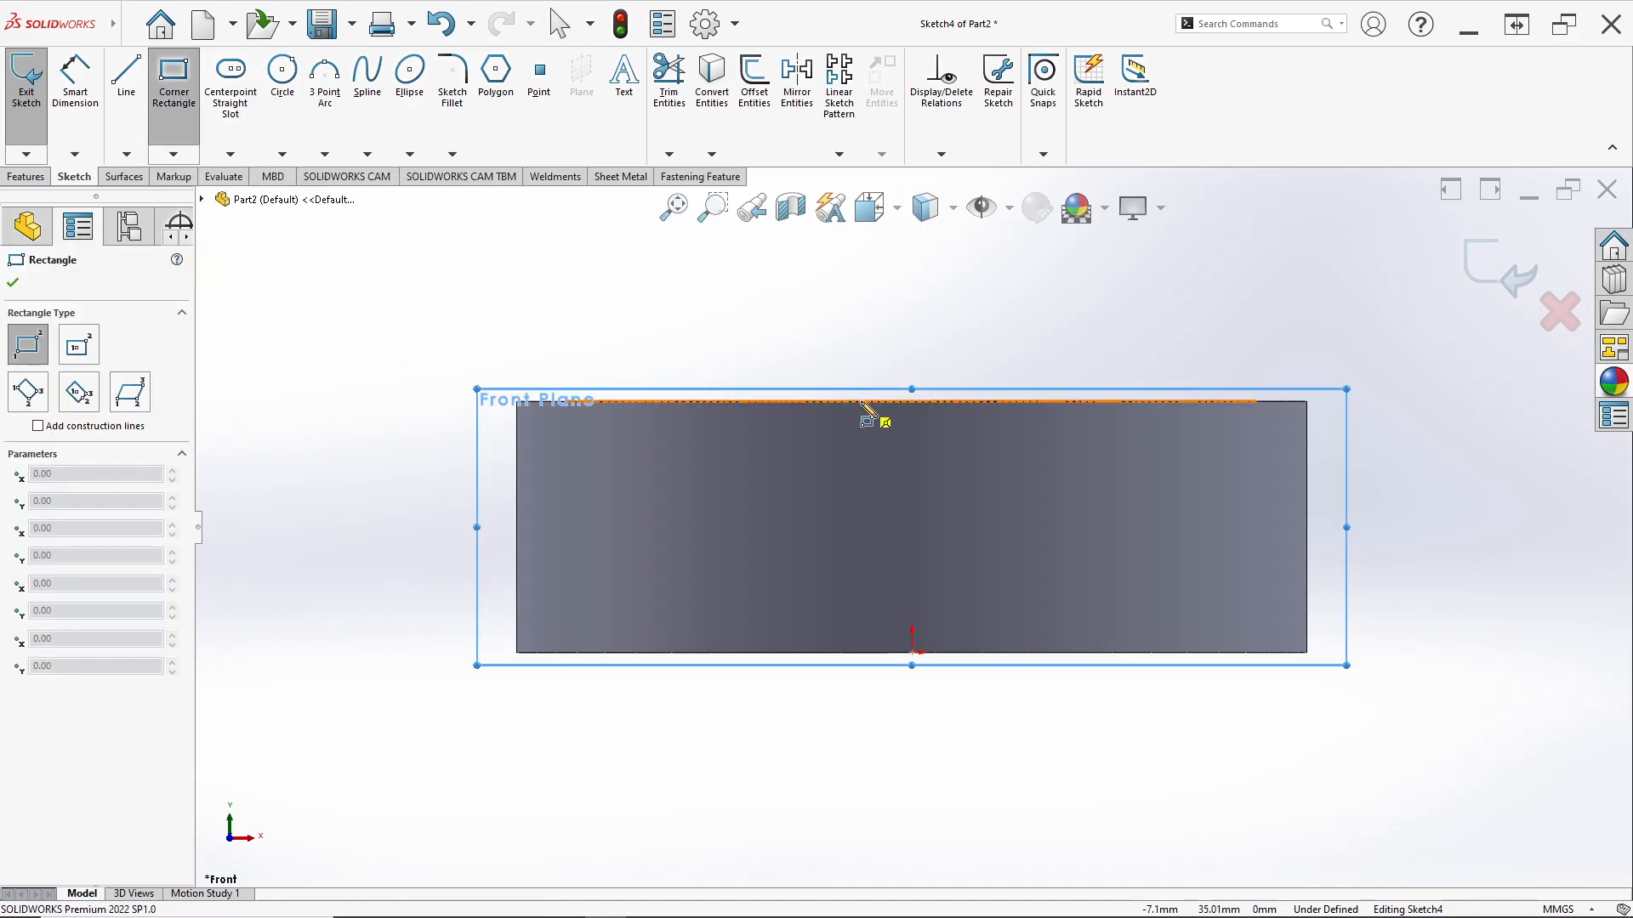
{"action": "left_click", "coordinate": [858, 402]}
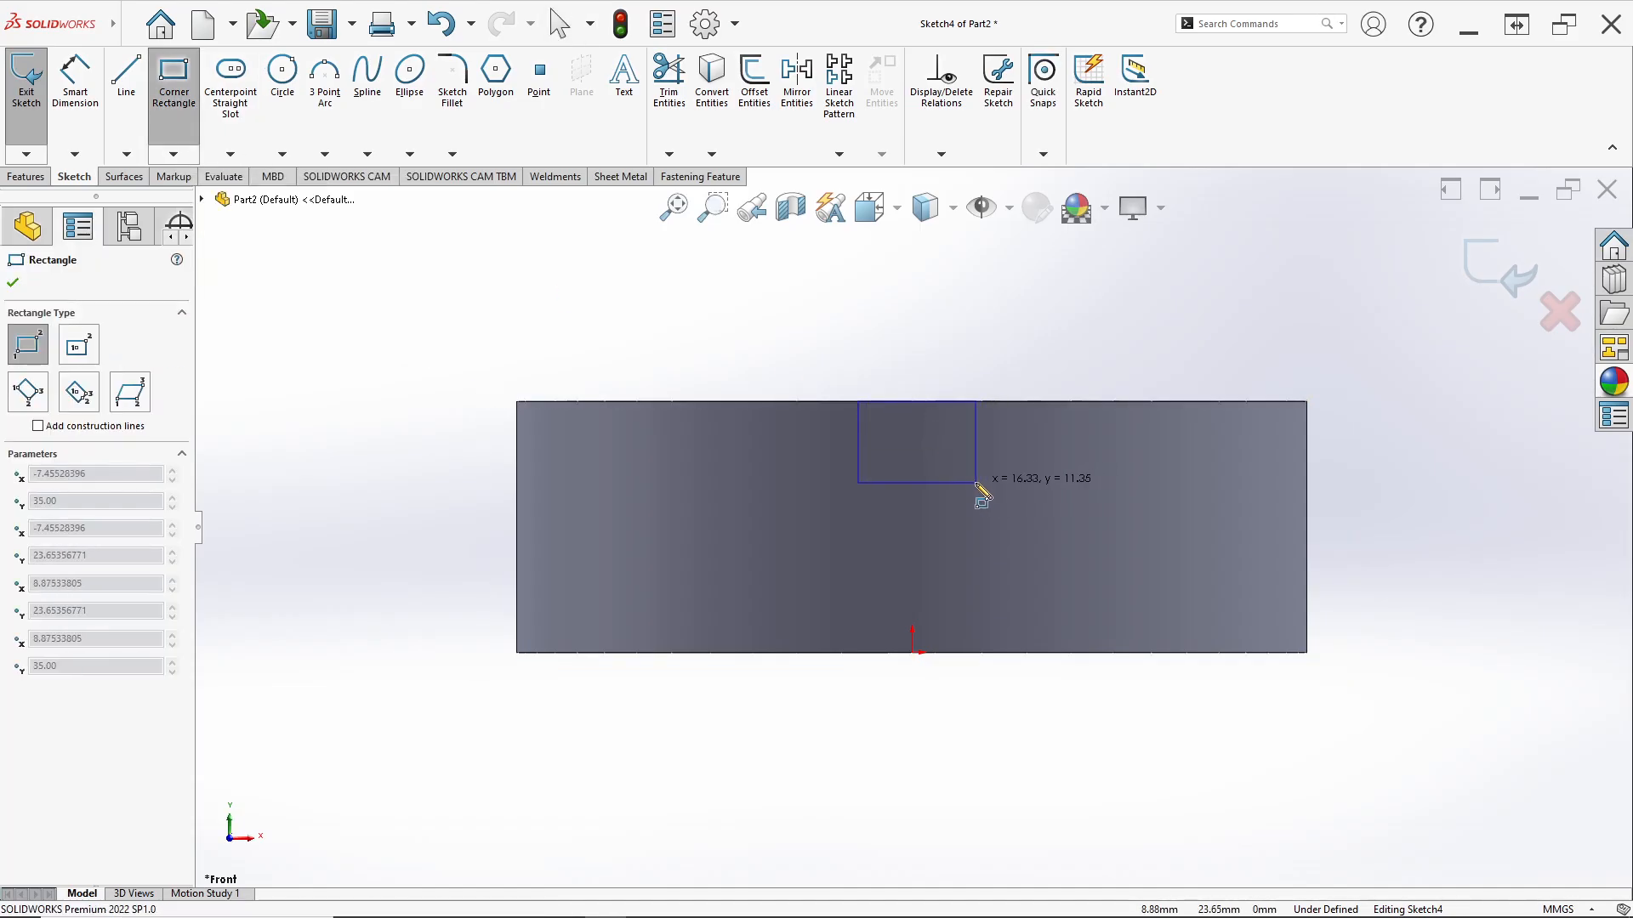
{"action": "left_click", "coordinate": [967, 483]}
{"action": "key", "text": "Escape"}
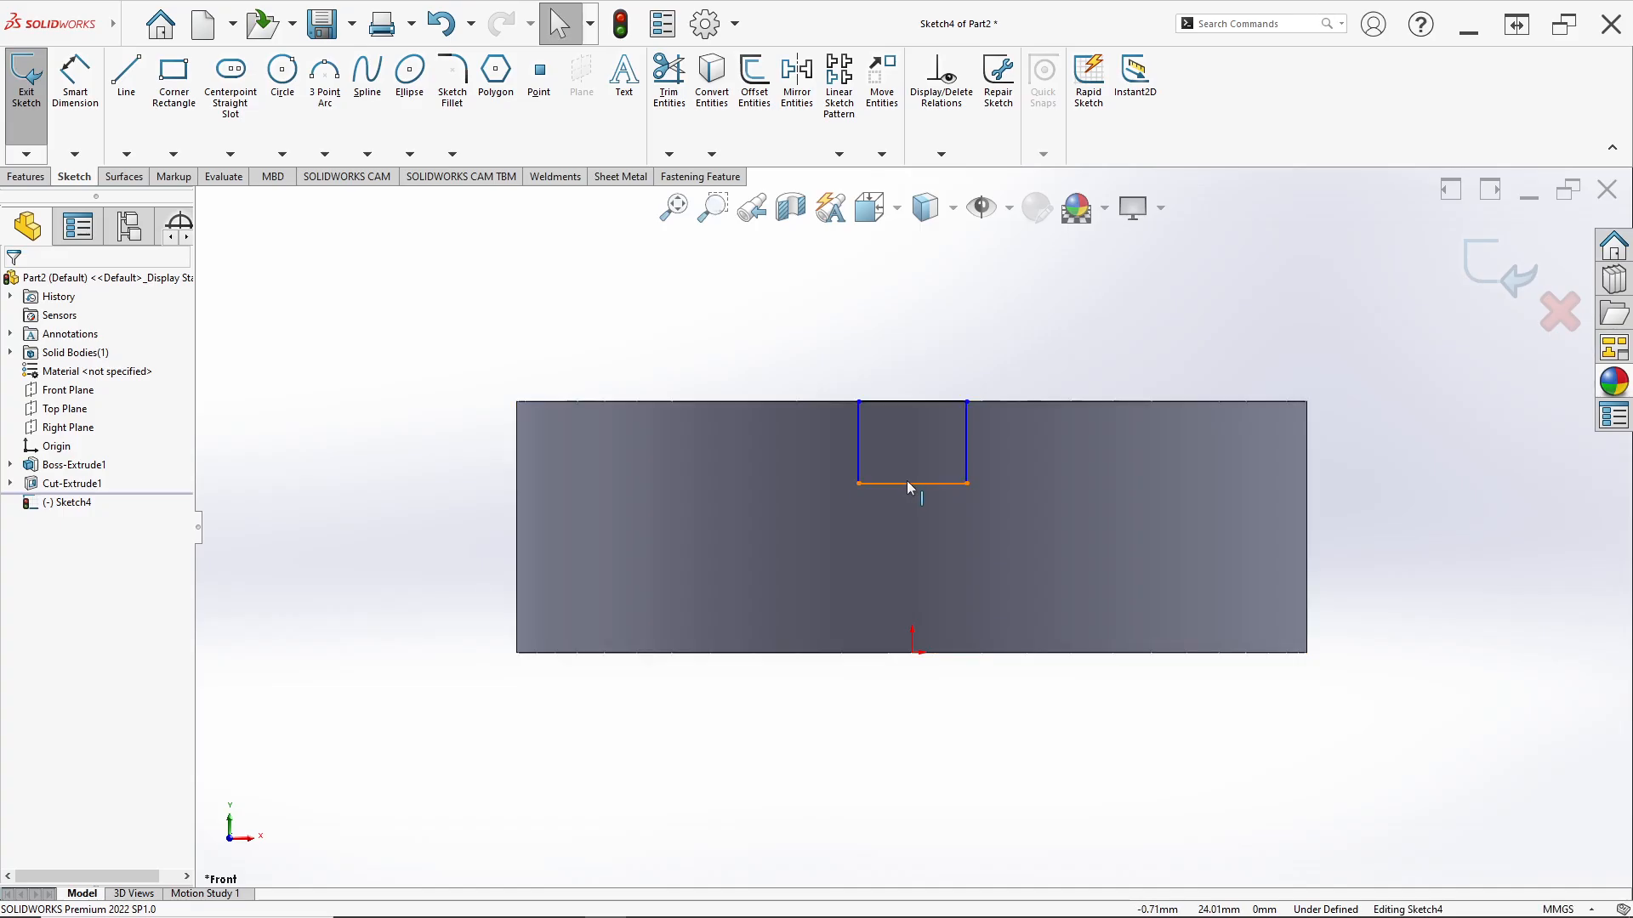
Align the midpoint of the rectangle's lower edge vertically with the origin.
{"action": "left_click", "coordinate": [912, 483]}
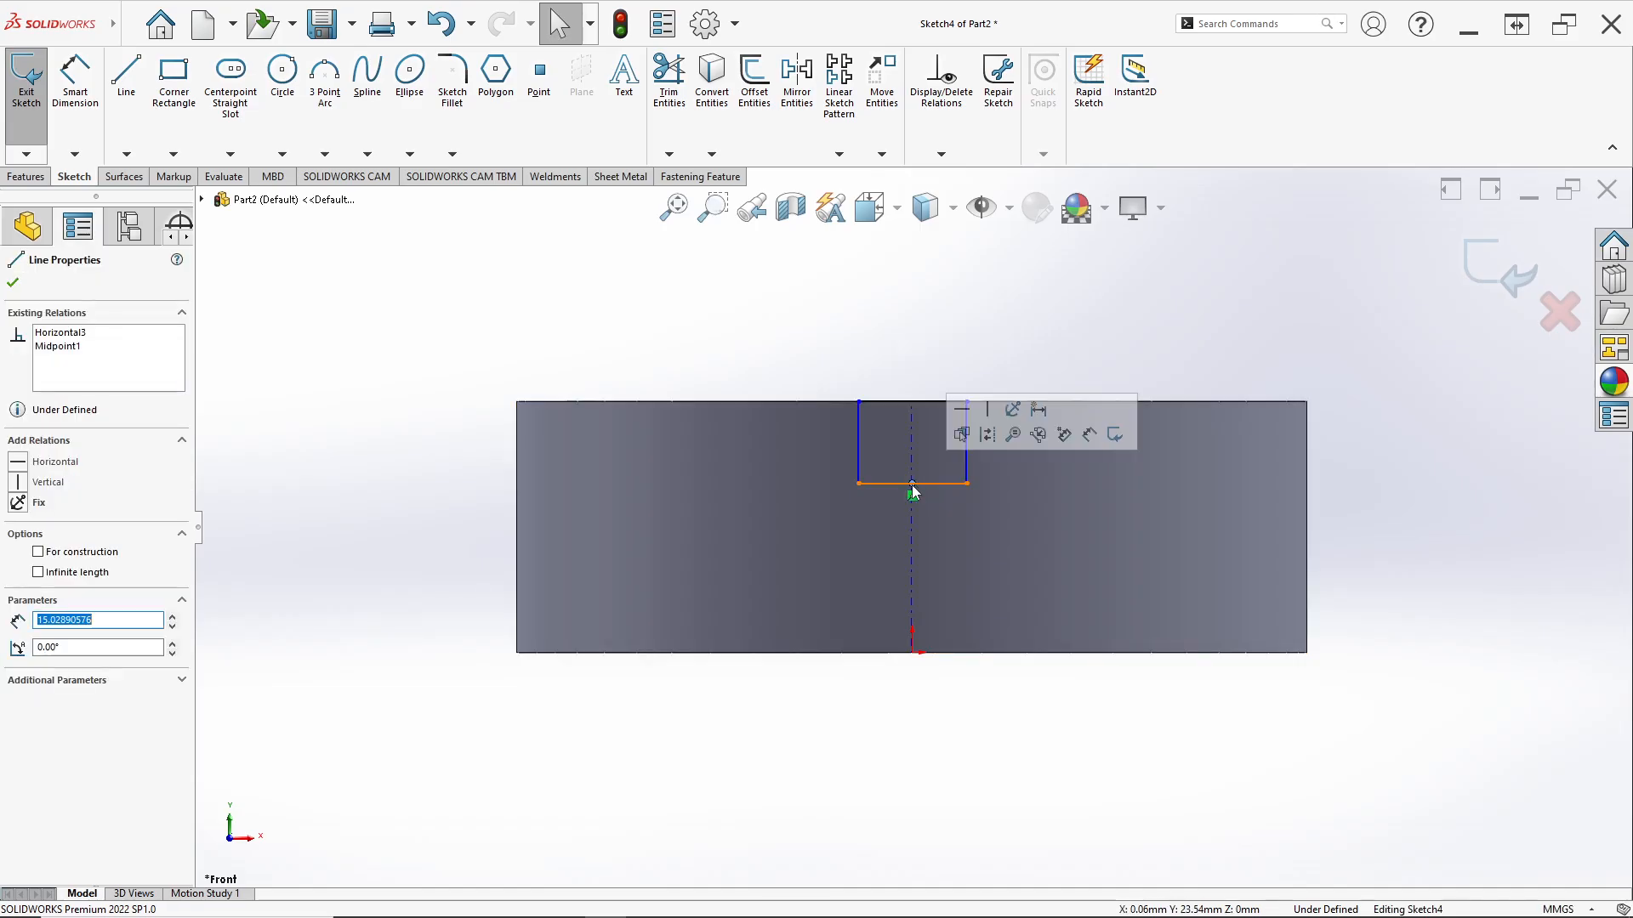
{"action": "left_click", "coordinate": [913, 654], "text": "ctrl"}
{"action": "left_click", "coordinate": [987, 579]}
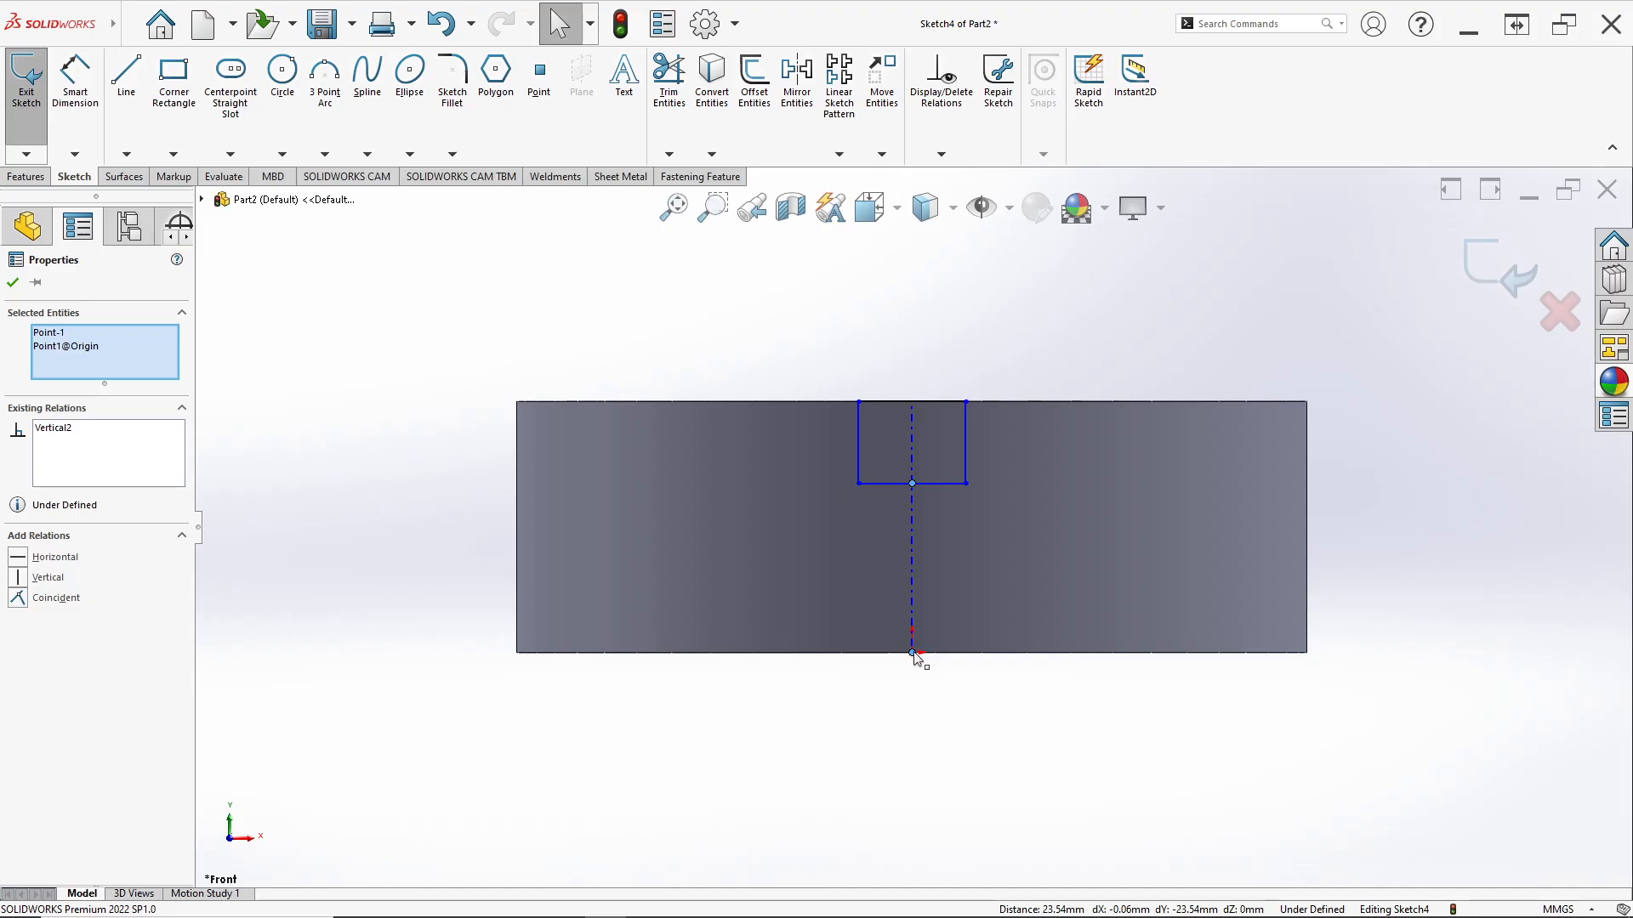
Dimension the notch rectangle's width and height to 10 mm each.
{"action": "left_click", "coordinate": [83, 98]}
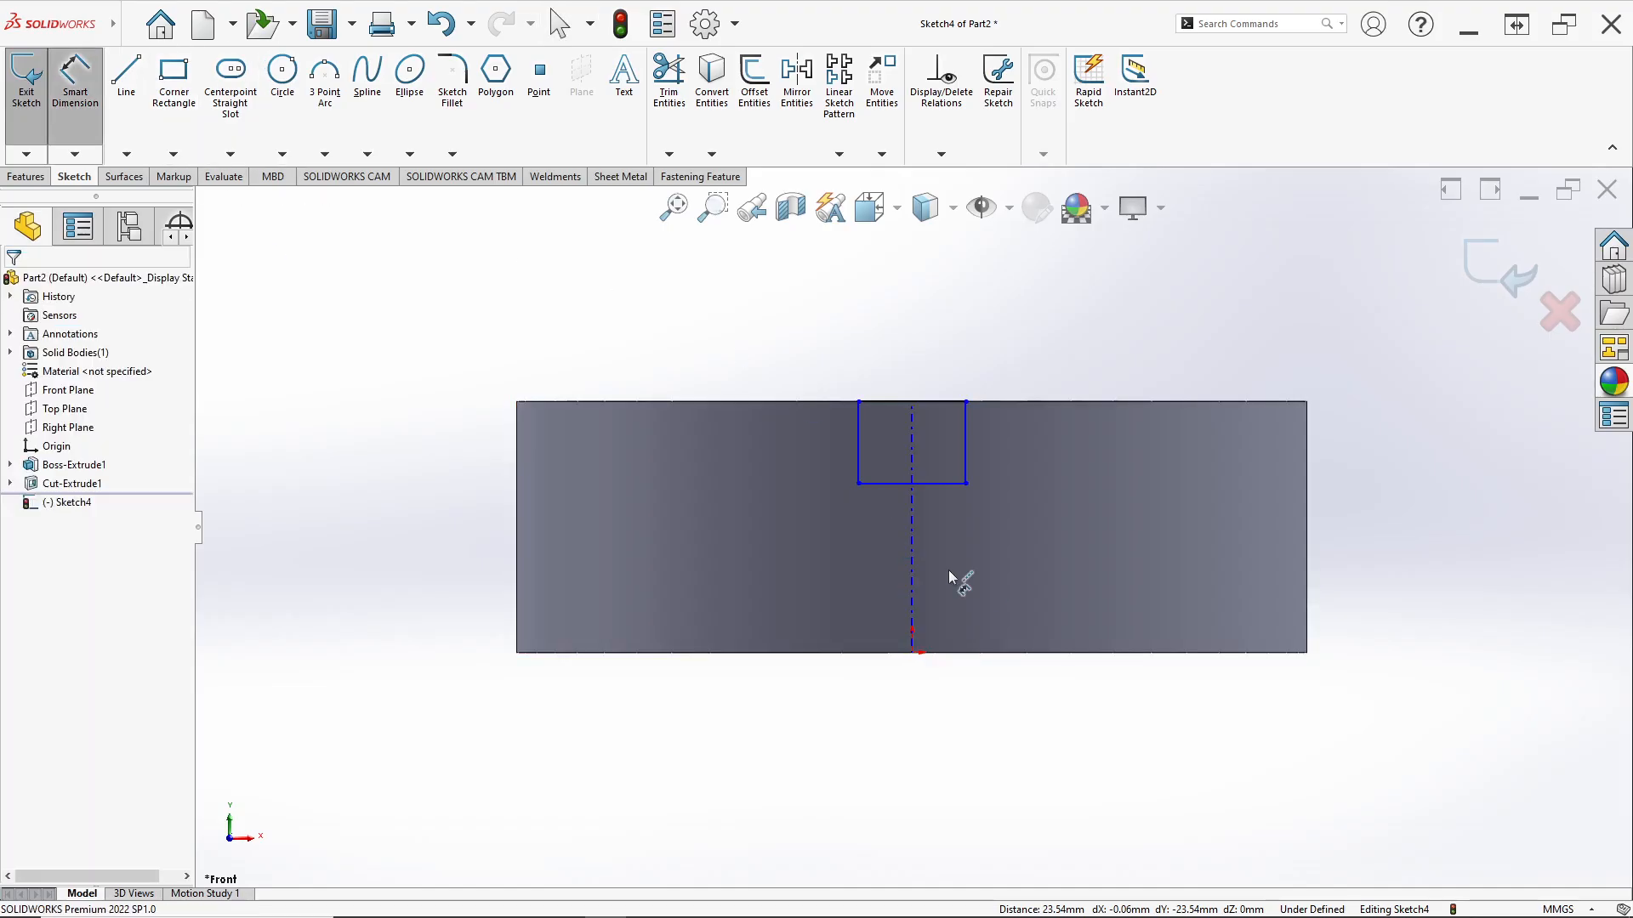
{"action": "left_click", "coordinate": [927, 484]}
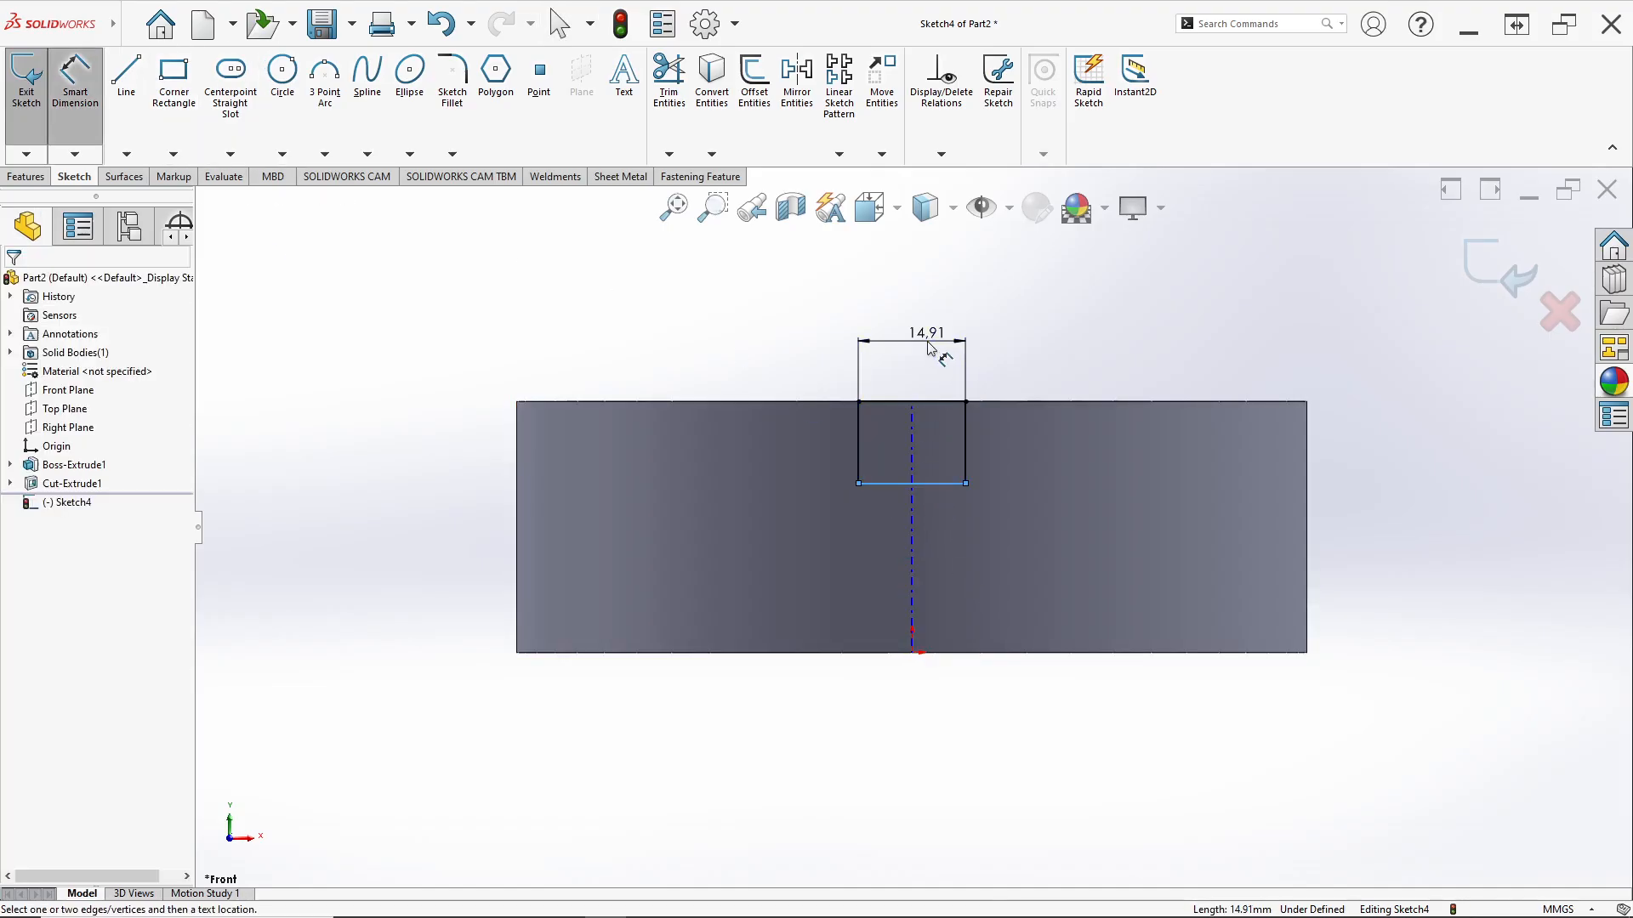
{"action": "left_click", "coordinate": [927, 341]}
{"action": "type", "text": "10"}
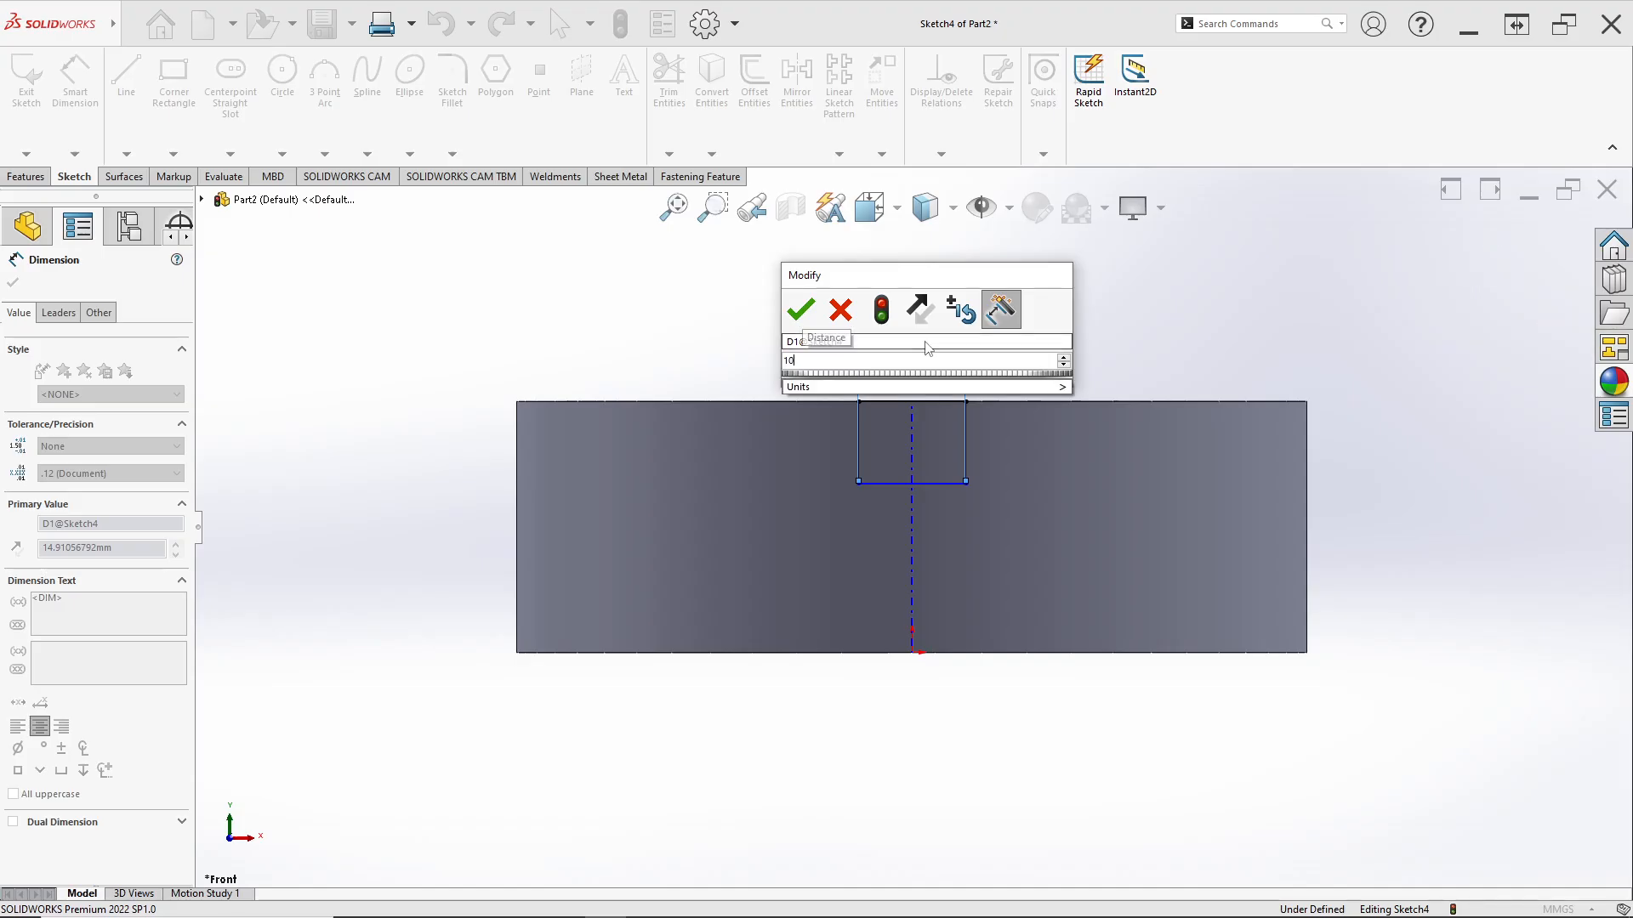
{"action": "key", "text": "Return"}
{"action": "left_click", "coordinate": [874, 445]}
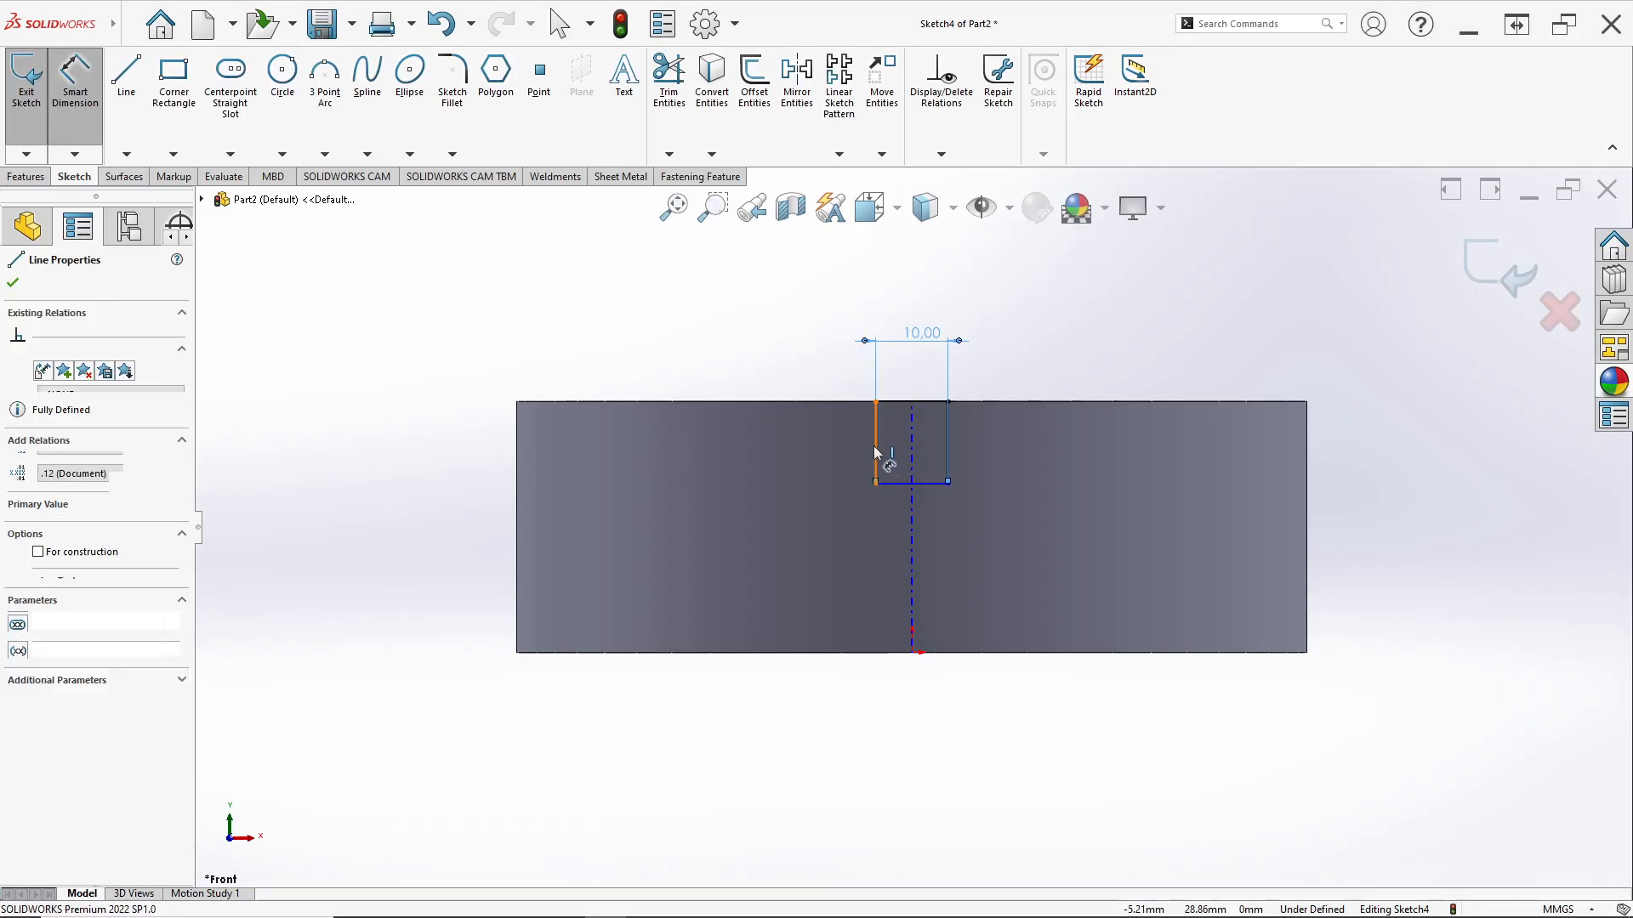
{"action": "left_click", "coordinate": [765, 374]}
{"action": "type", "text": "10"}
{"action": "key", "text": "Return"}
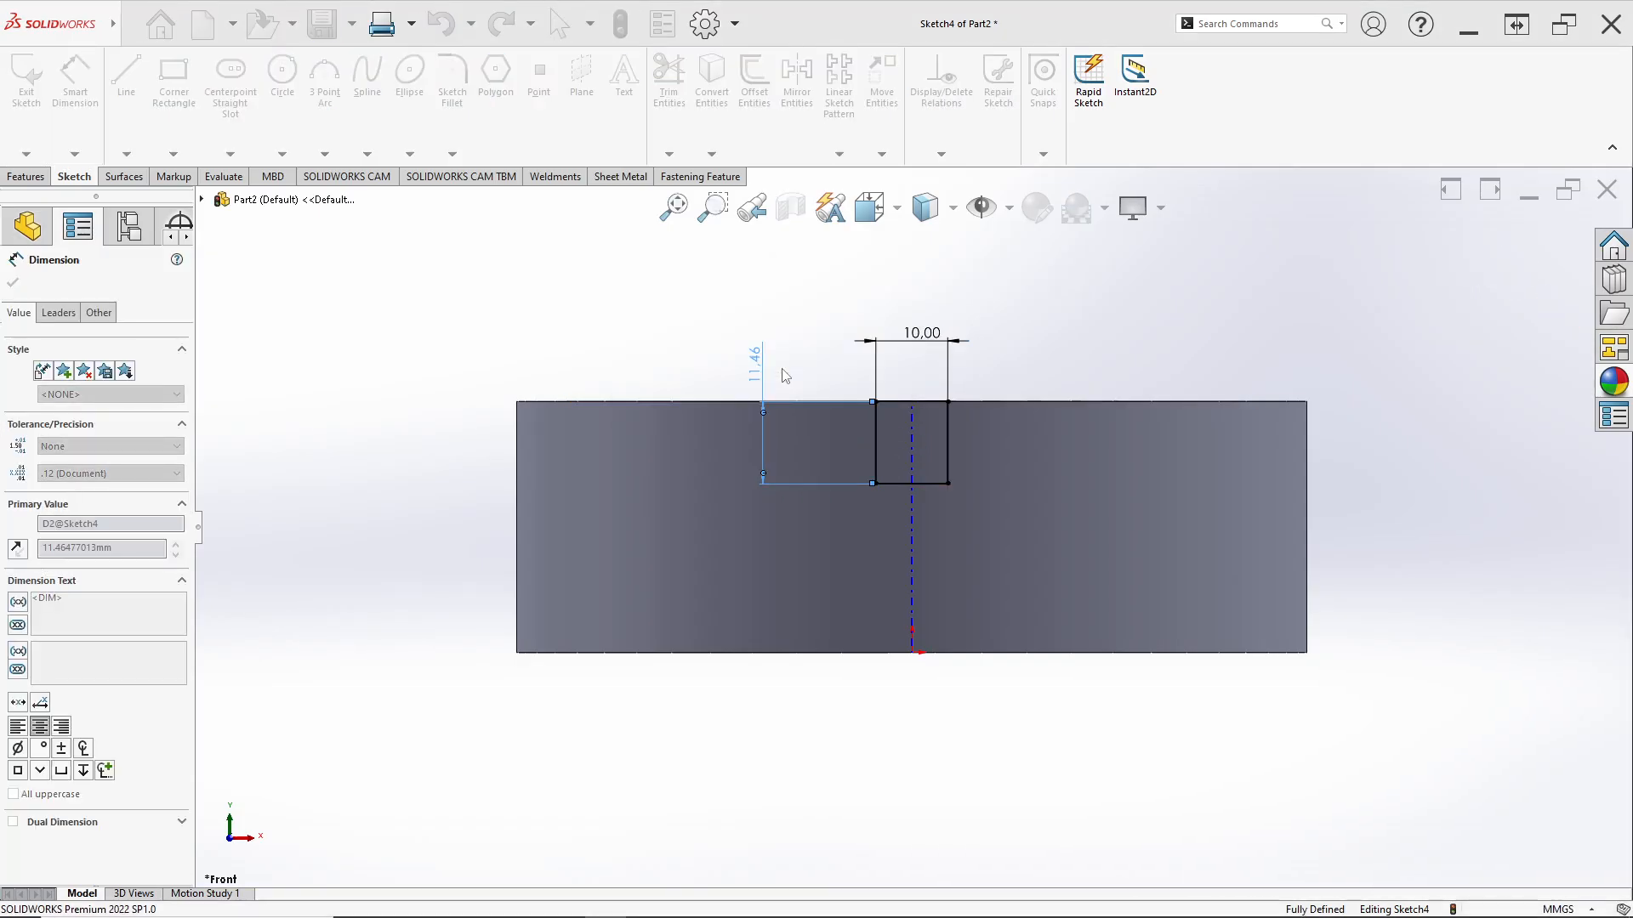
Check the notches in the reference drawing and extrude-cut the rectangle with the Through All - Both end condition.
{"action": "left_click", "coordinate": [25, 176]}
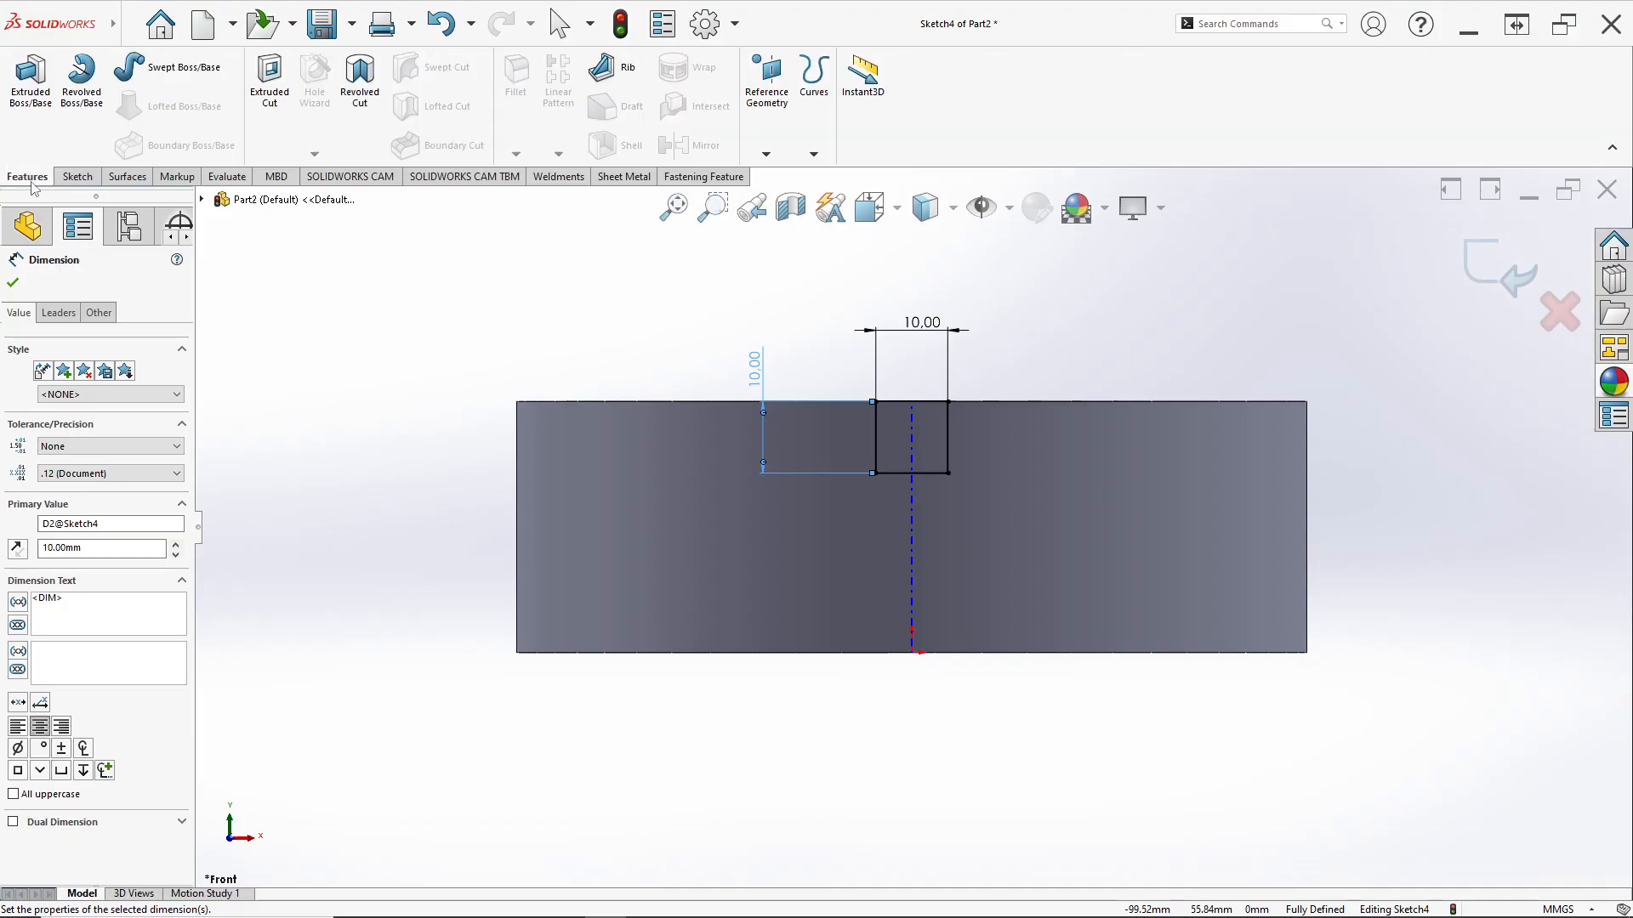
{"action": "left_click", "coordinate": [270, 141]}
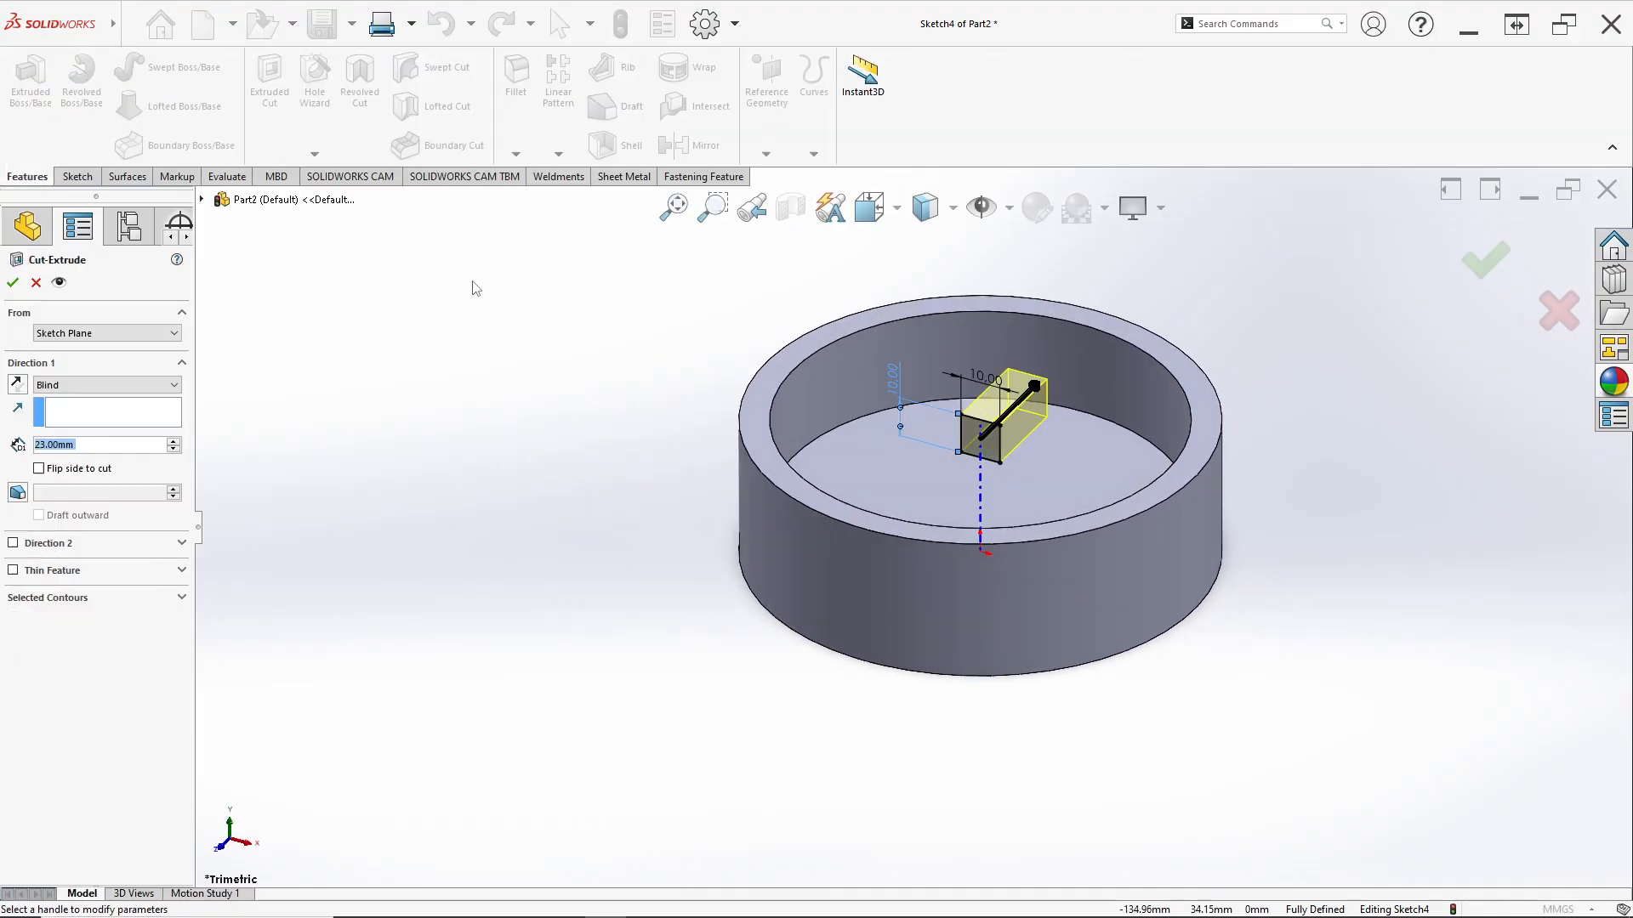
{"action": "key", "text": "alt+Tab"}
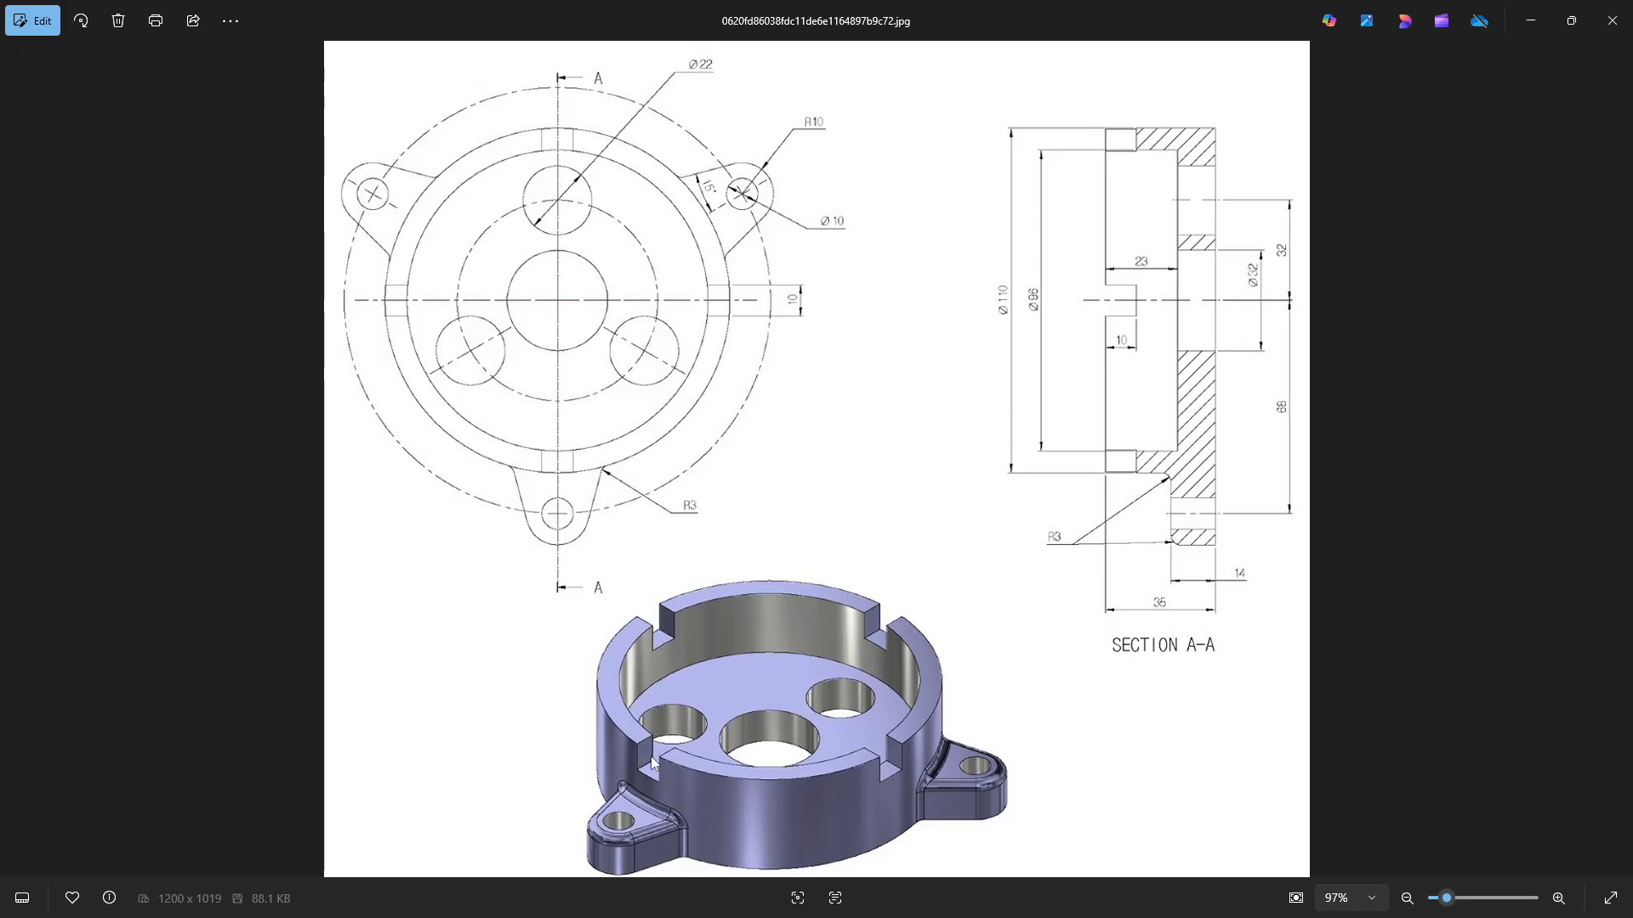
{"action": "key", "text": "alt+Tab"}
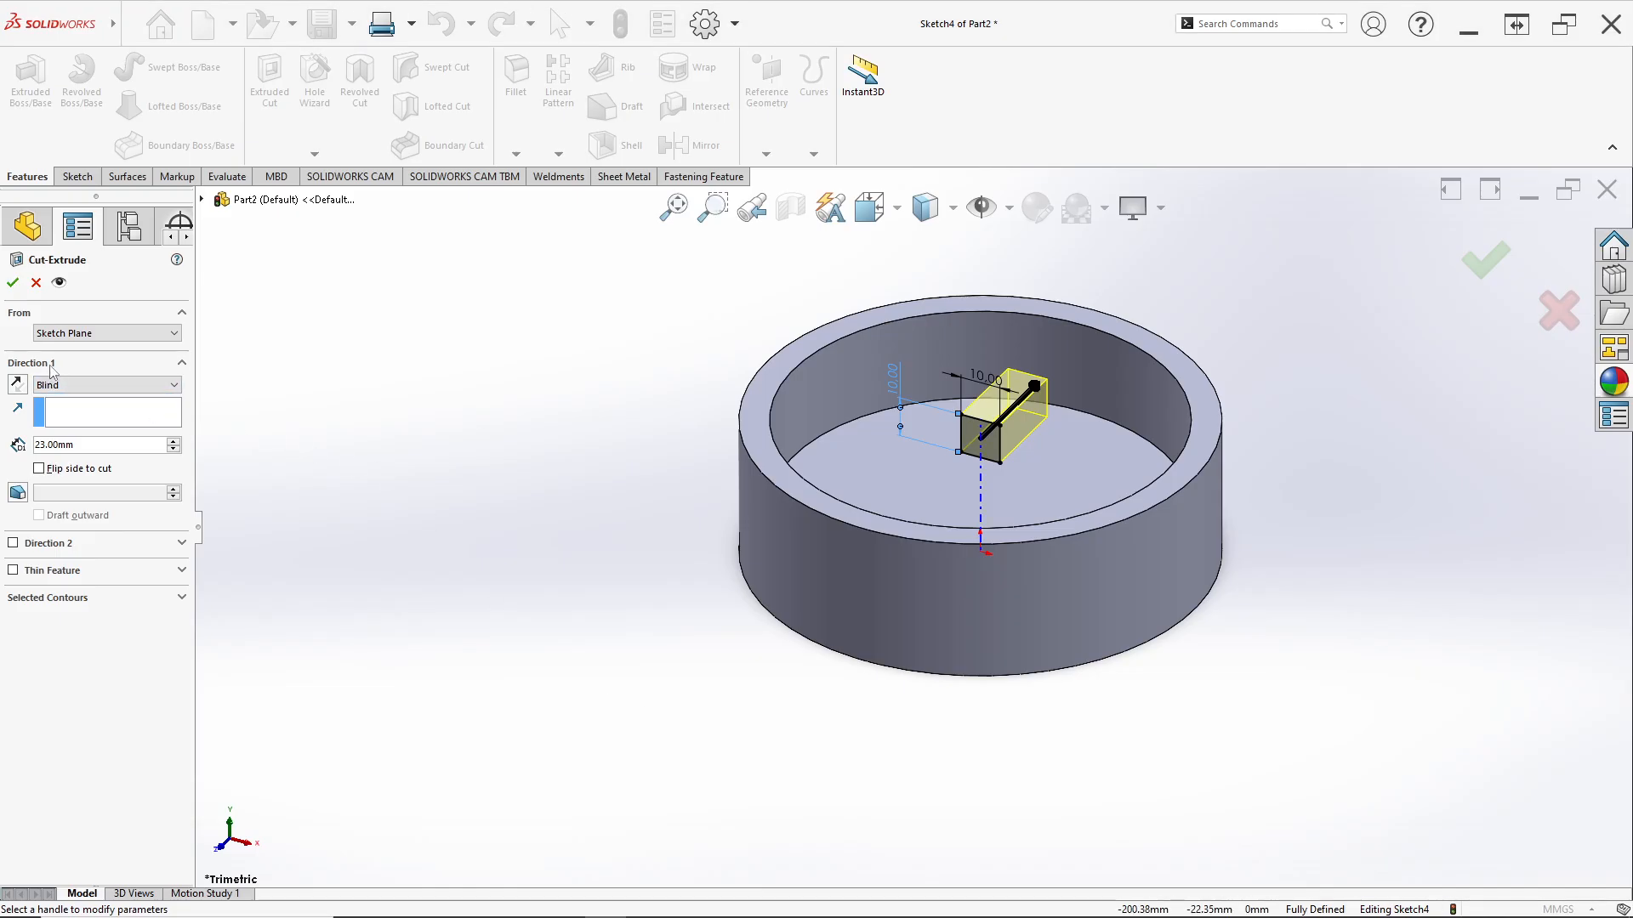
{"action": "left_click", "coordinate": [78, 387]}
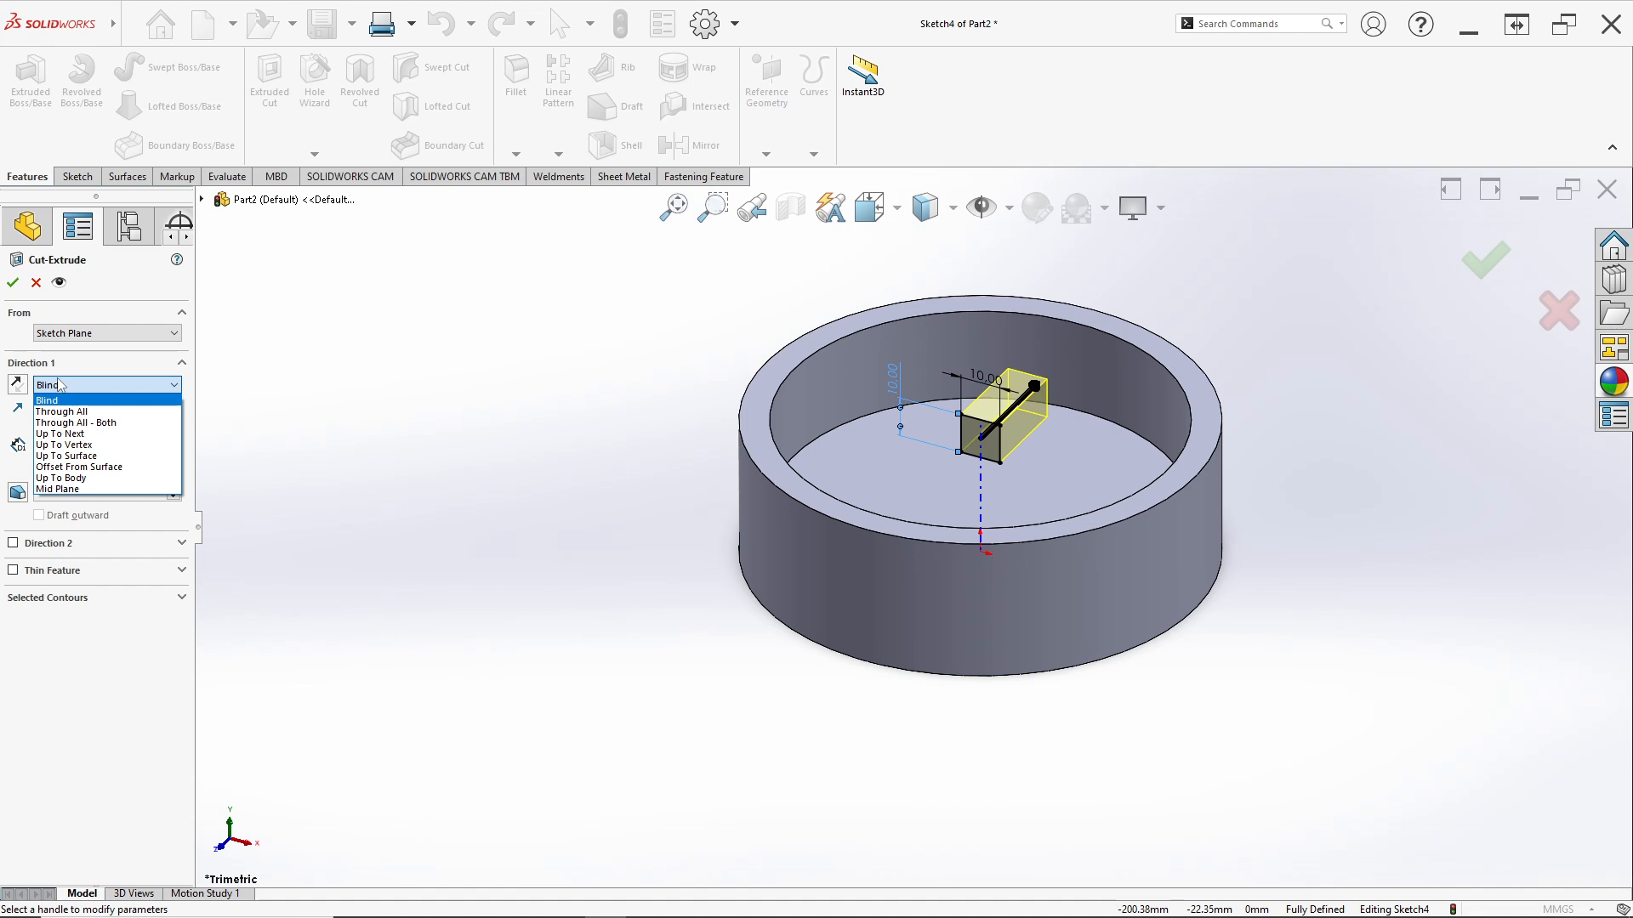
{"action": "left_click", "coordinate": [75, 423]}
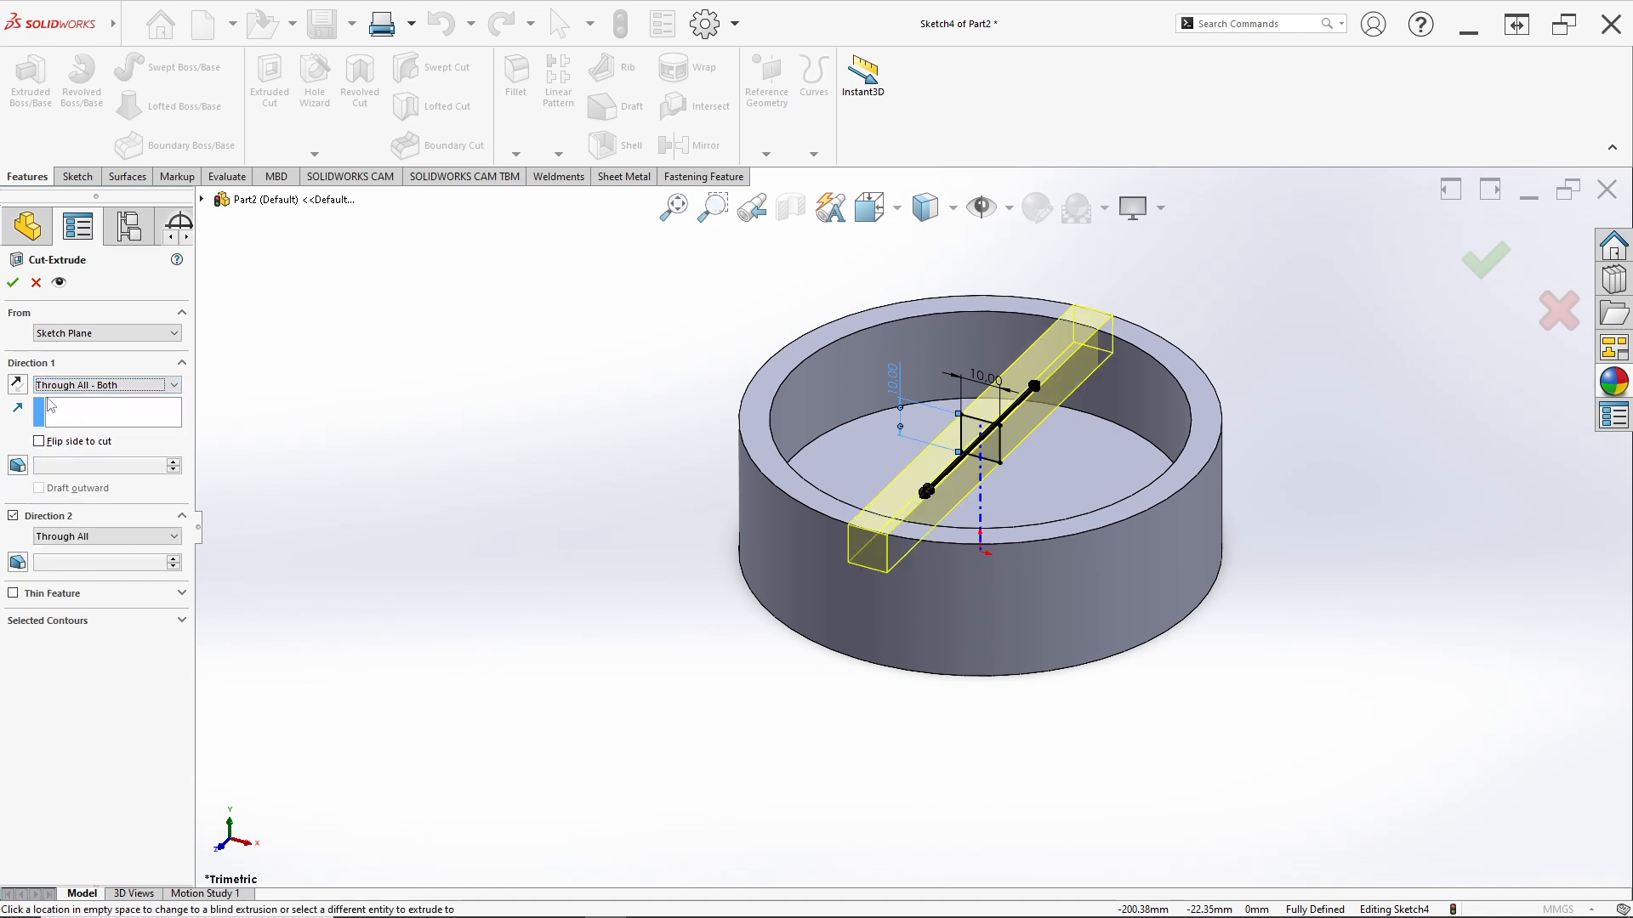
{"action": "left_click", "coordinate": [13, 282]}
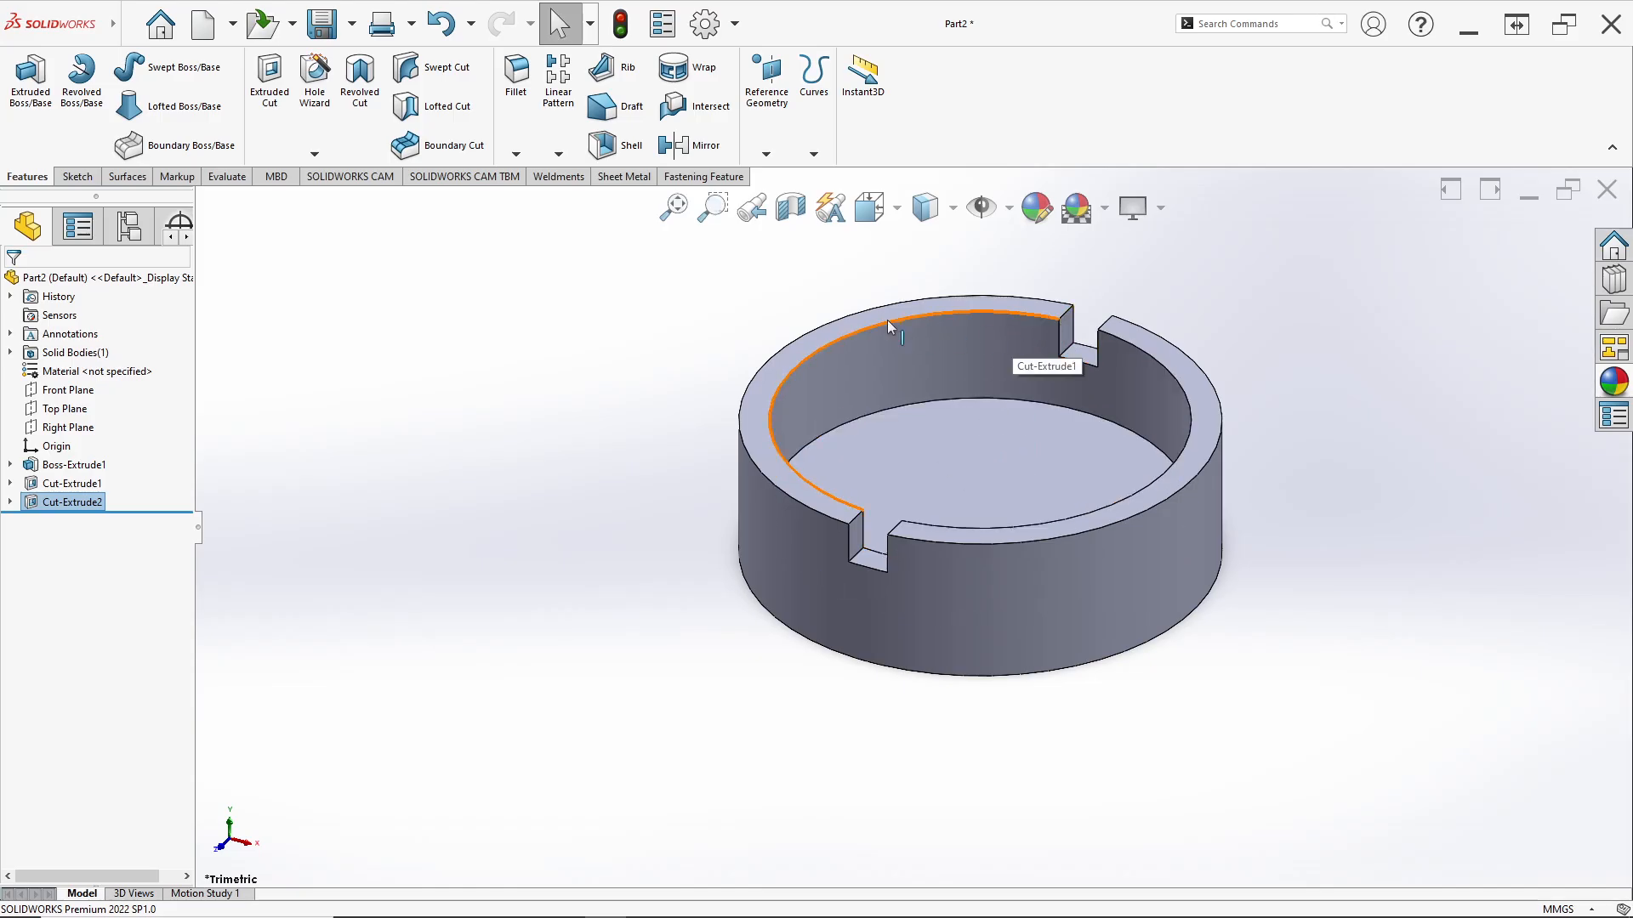
Check the reference drawing, start a sketch on the Right Plane and draw a rectangle about 15 by 8 mm down from the top edge.
{"action": "key", "text": "alt+Tab"}
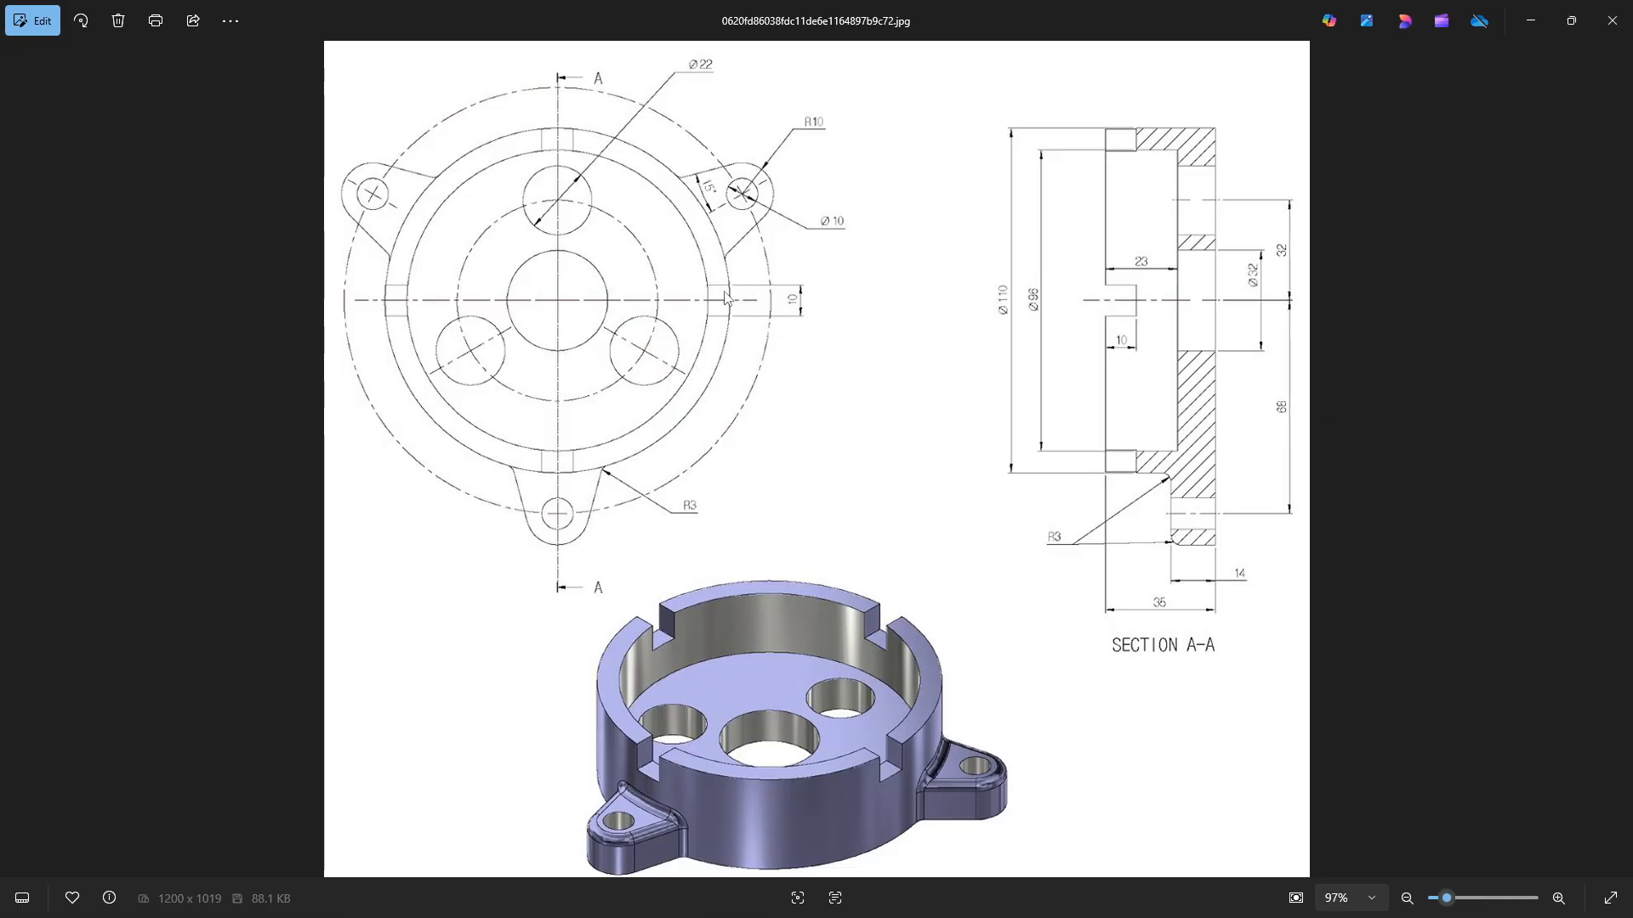
{"action": "key", "text": "alt+Tab"}
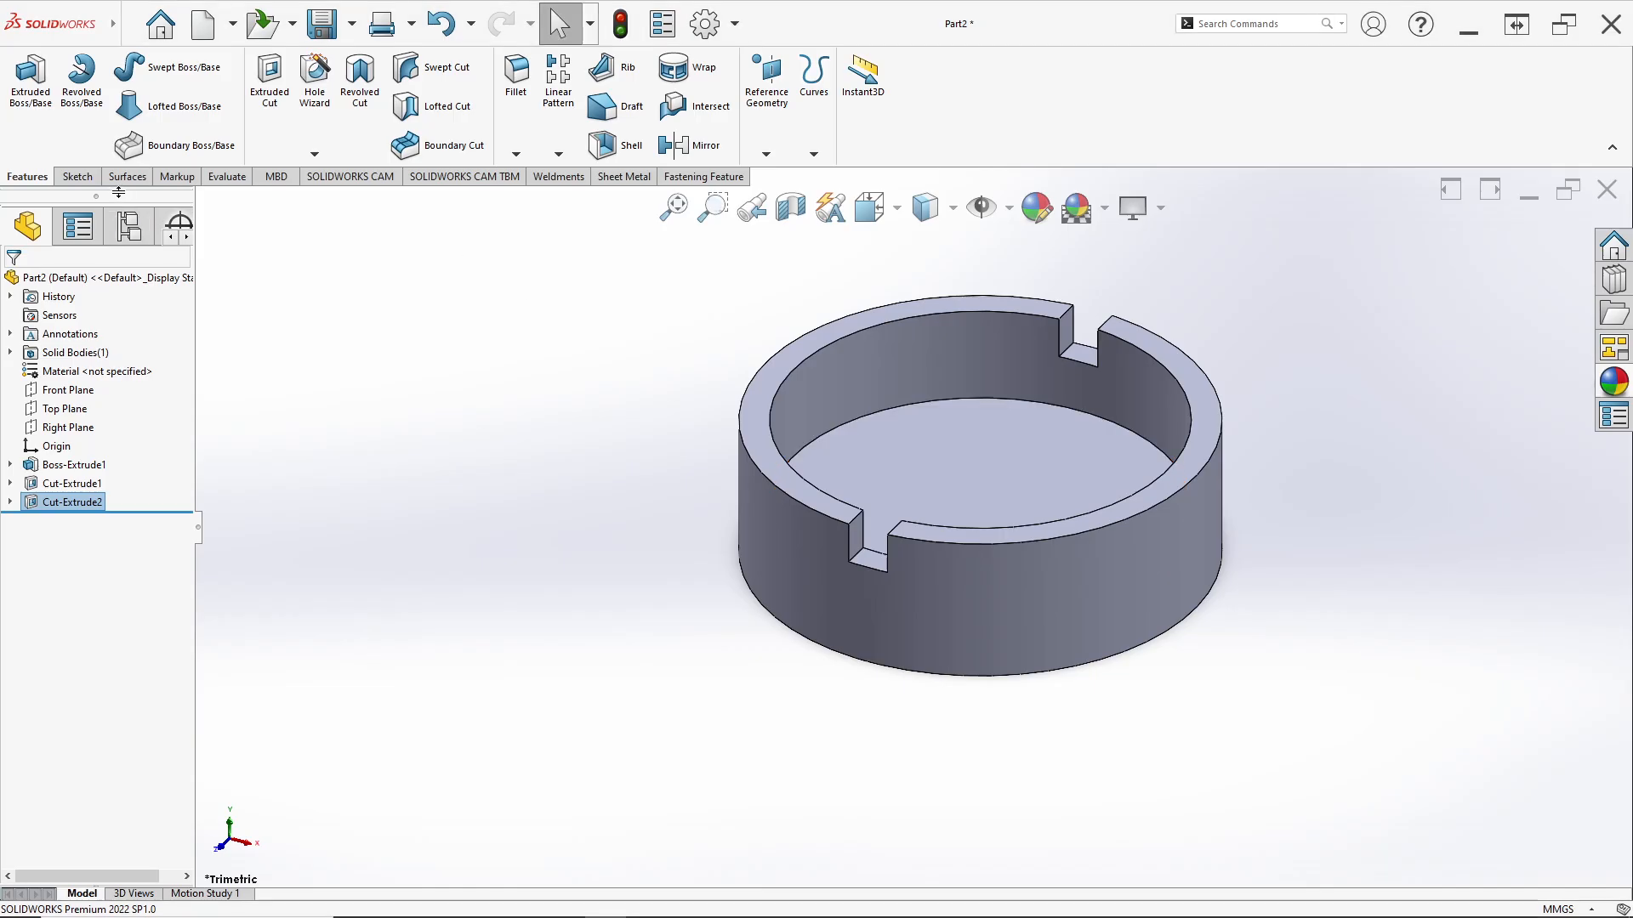
{"action": "right_click", "coordinate": [89, 430]}
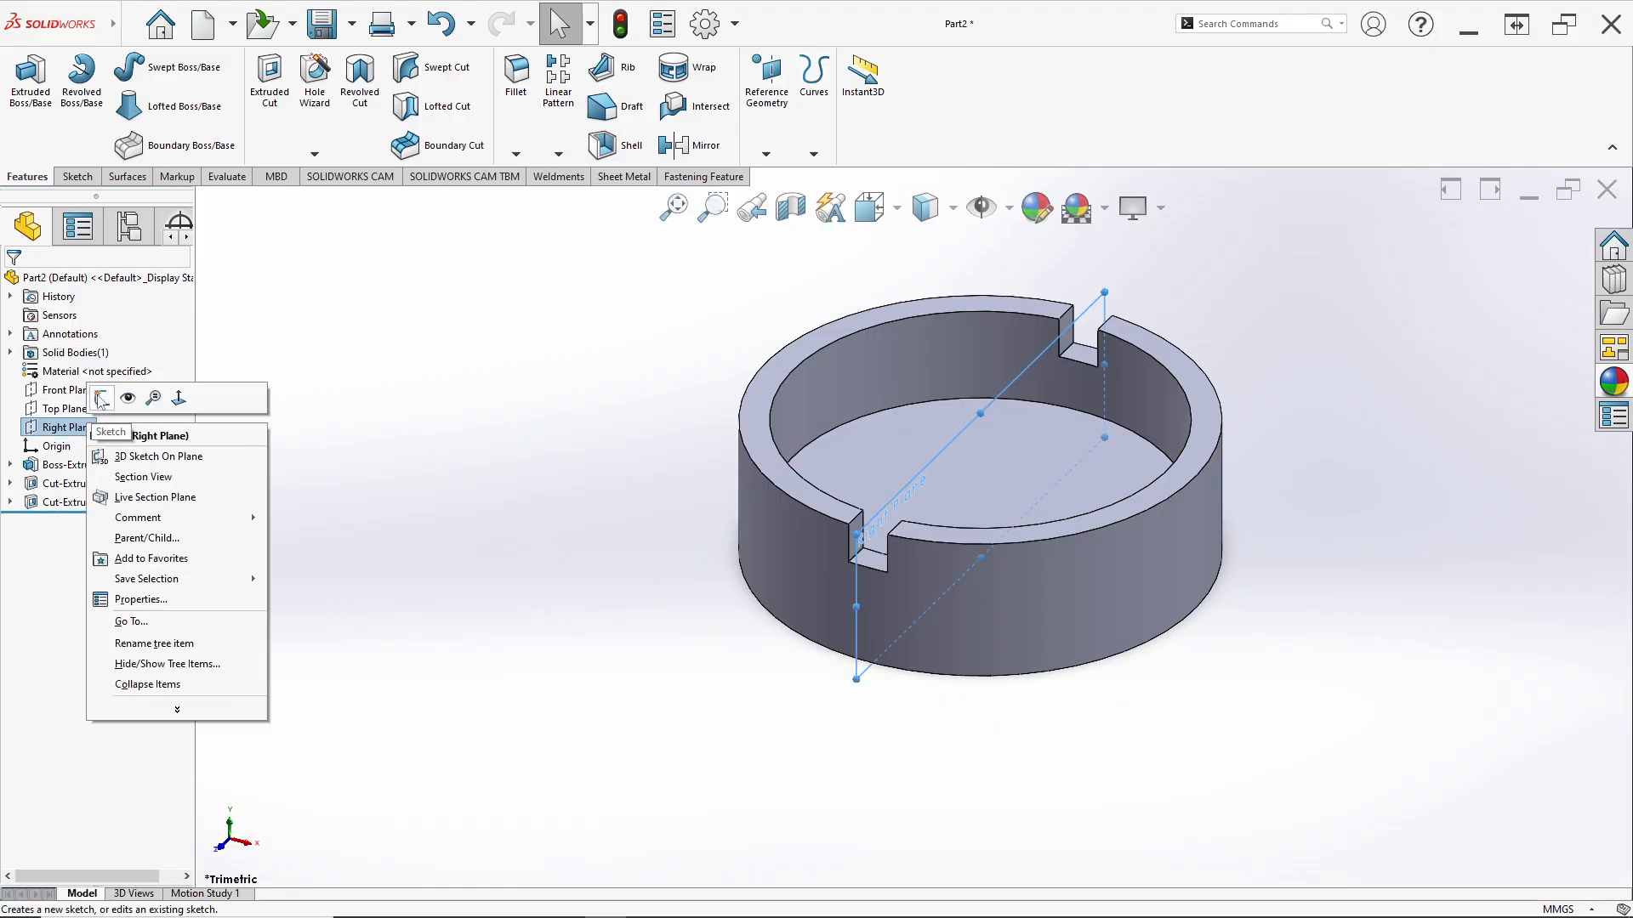
{"action": "left_click", "coordinate": [100, 399]}
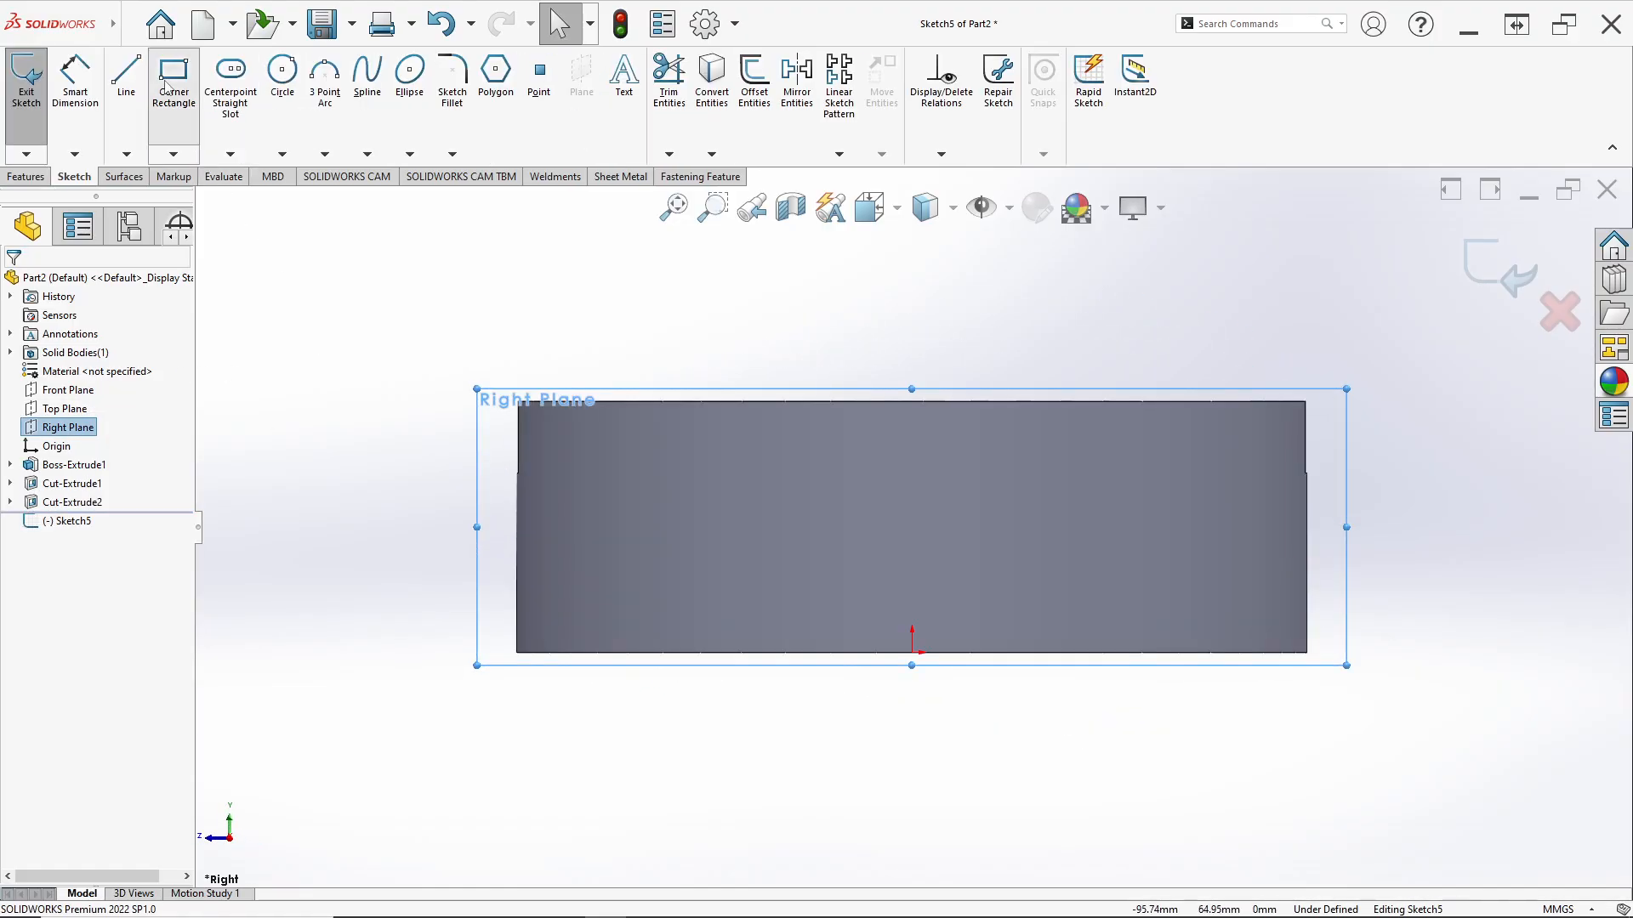
{"action": "left_click", "coordinate": [166, 83]}
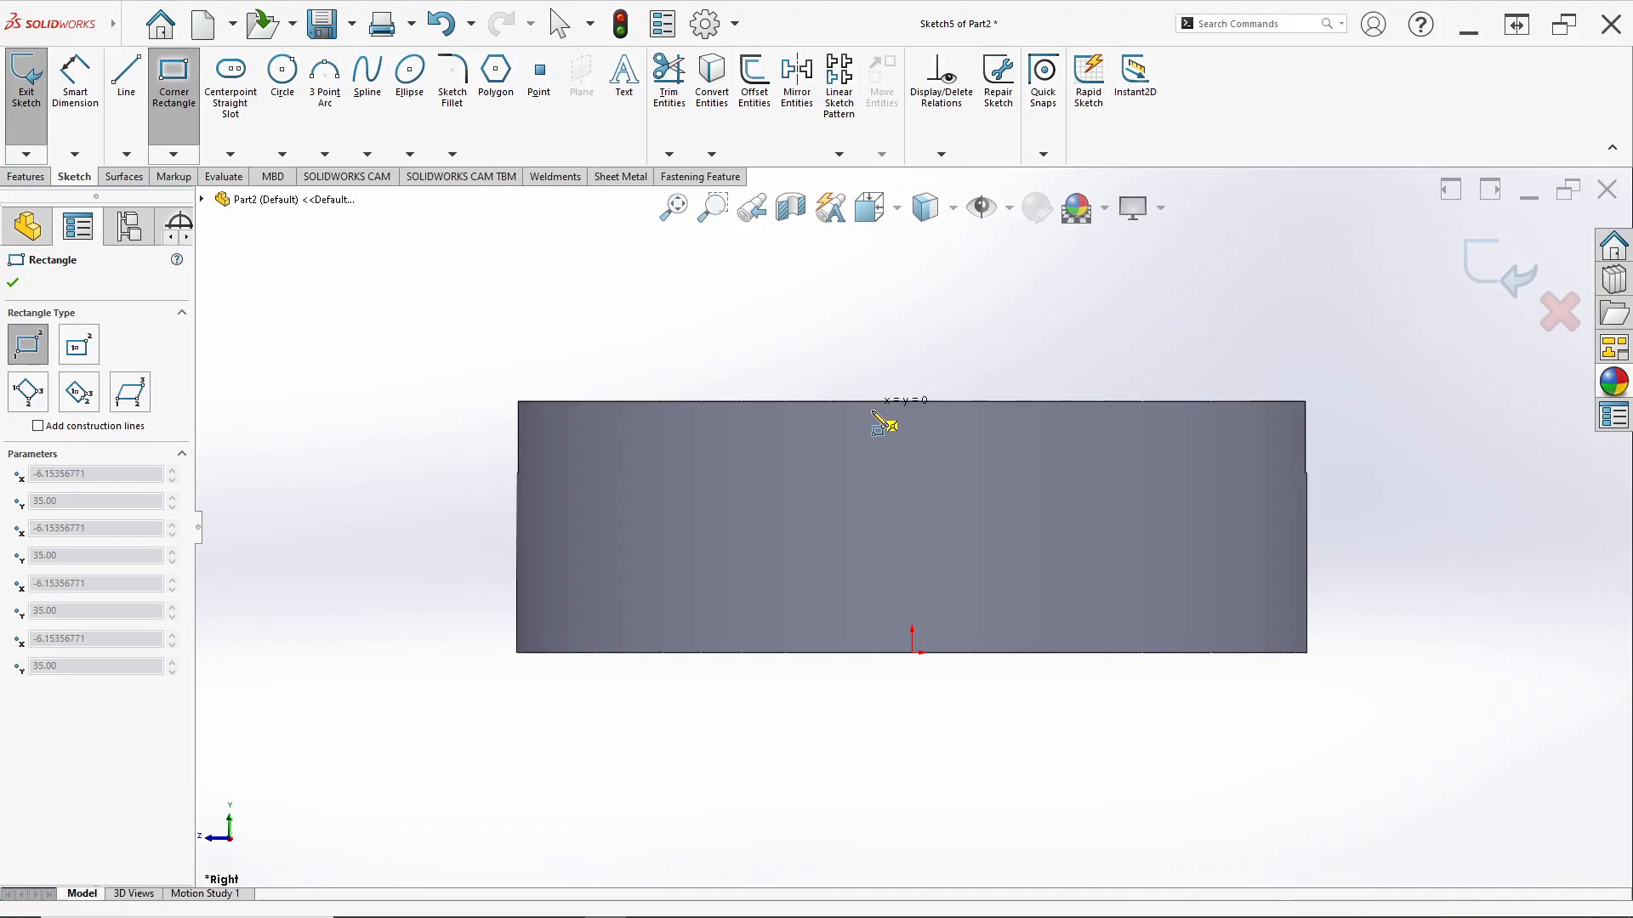
{"action": "left_click_drag", "start_coordinate": [867, 401], "coordinate": [977, 457]}
{"action": "key", "text": "Escape"}
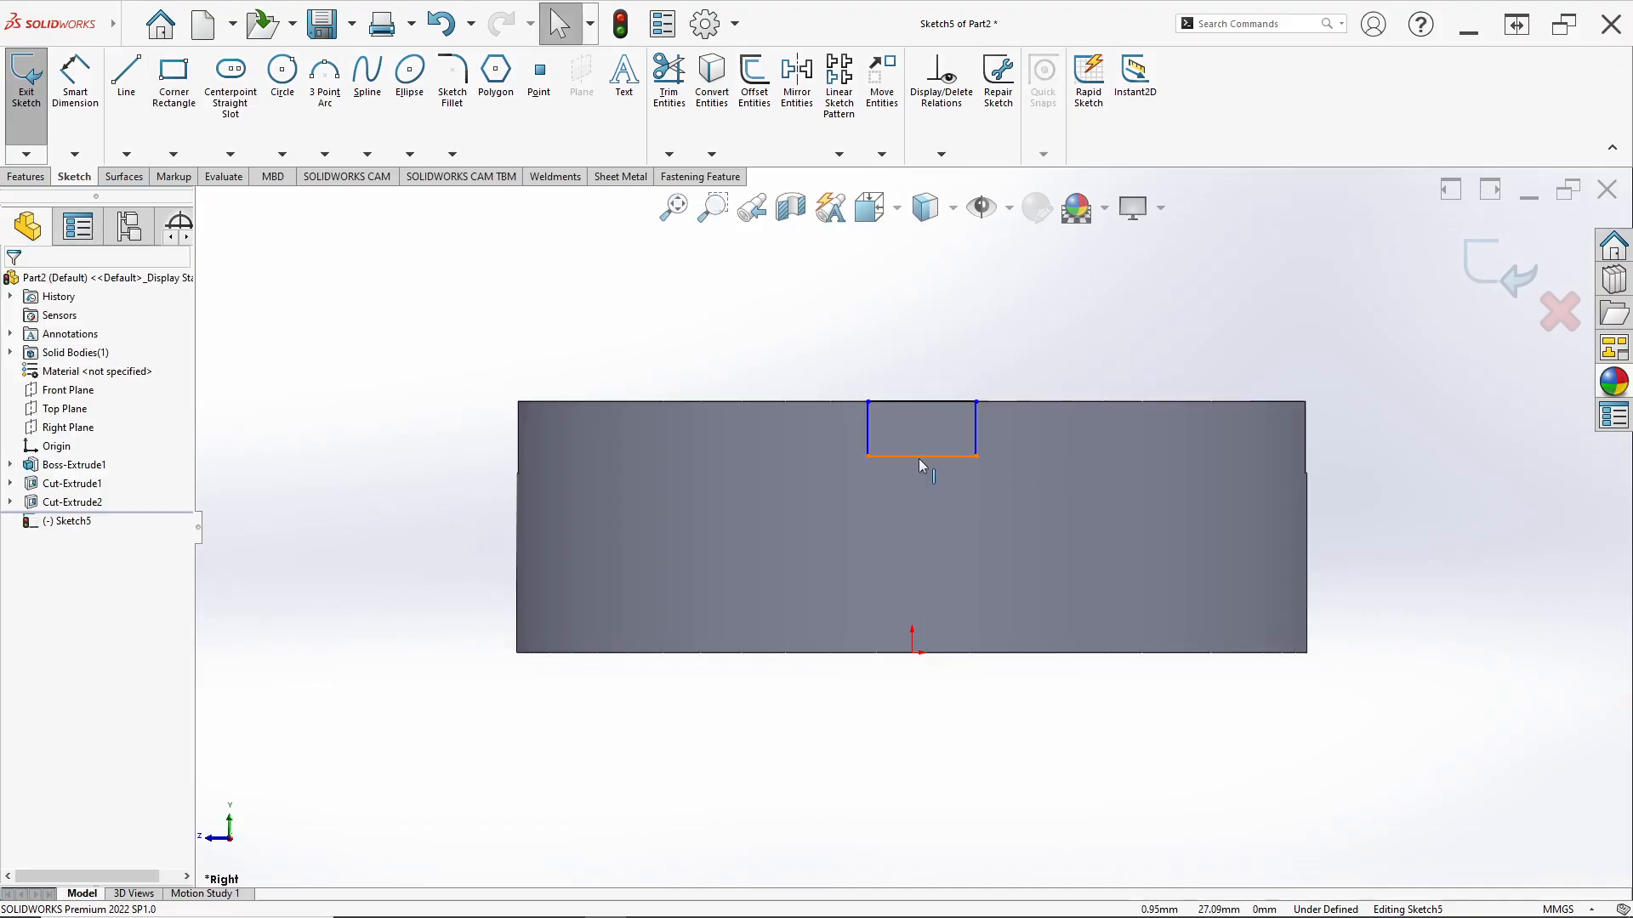
Make the midpoint of the Right Plane rectangle's lower edge vertical with the origin.
{"action": "left_click", "coordinate": [921, 458]}
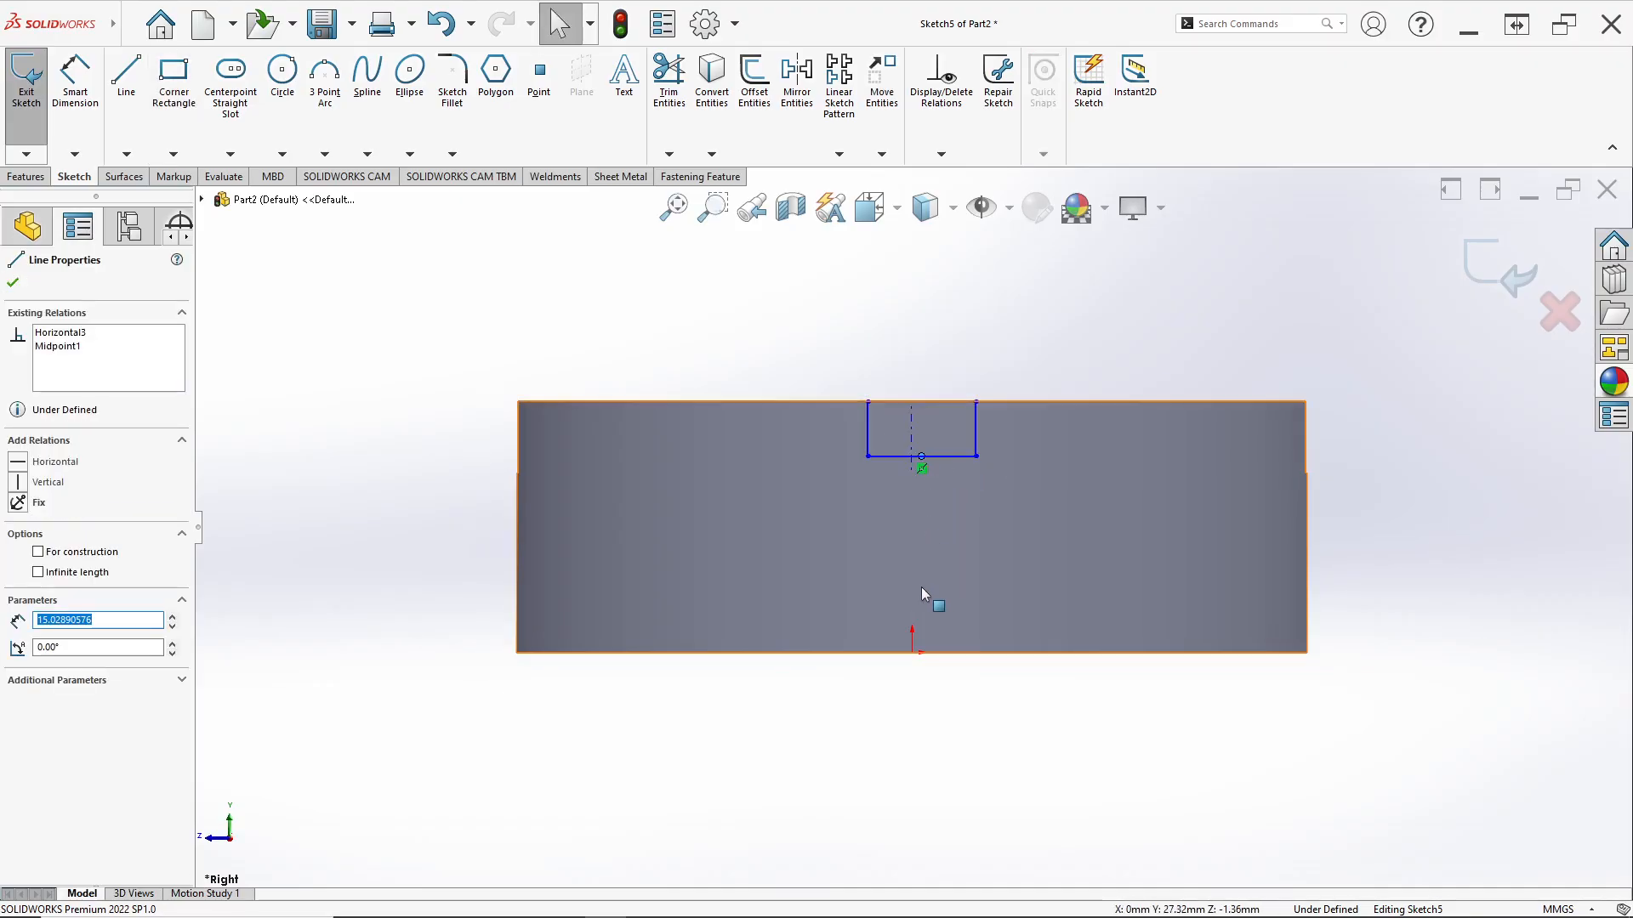
{"action": "left_click", "coordinate": [914, 653], "text": "ctrl"}
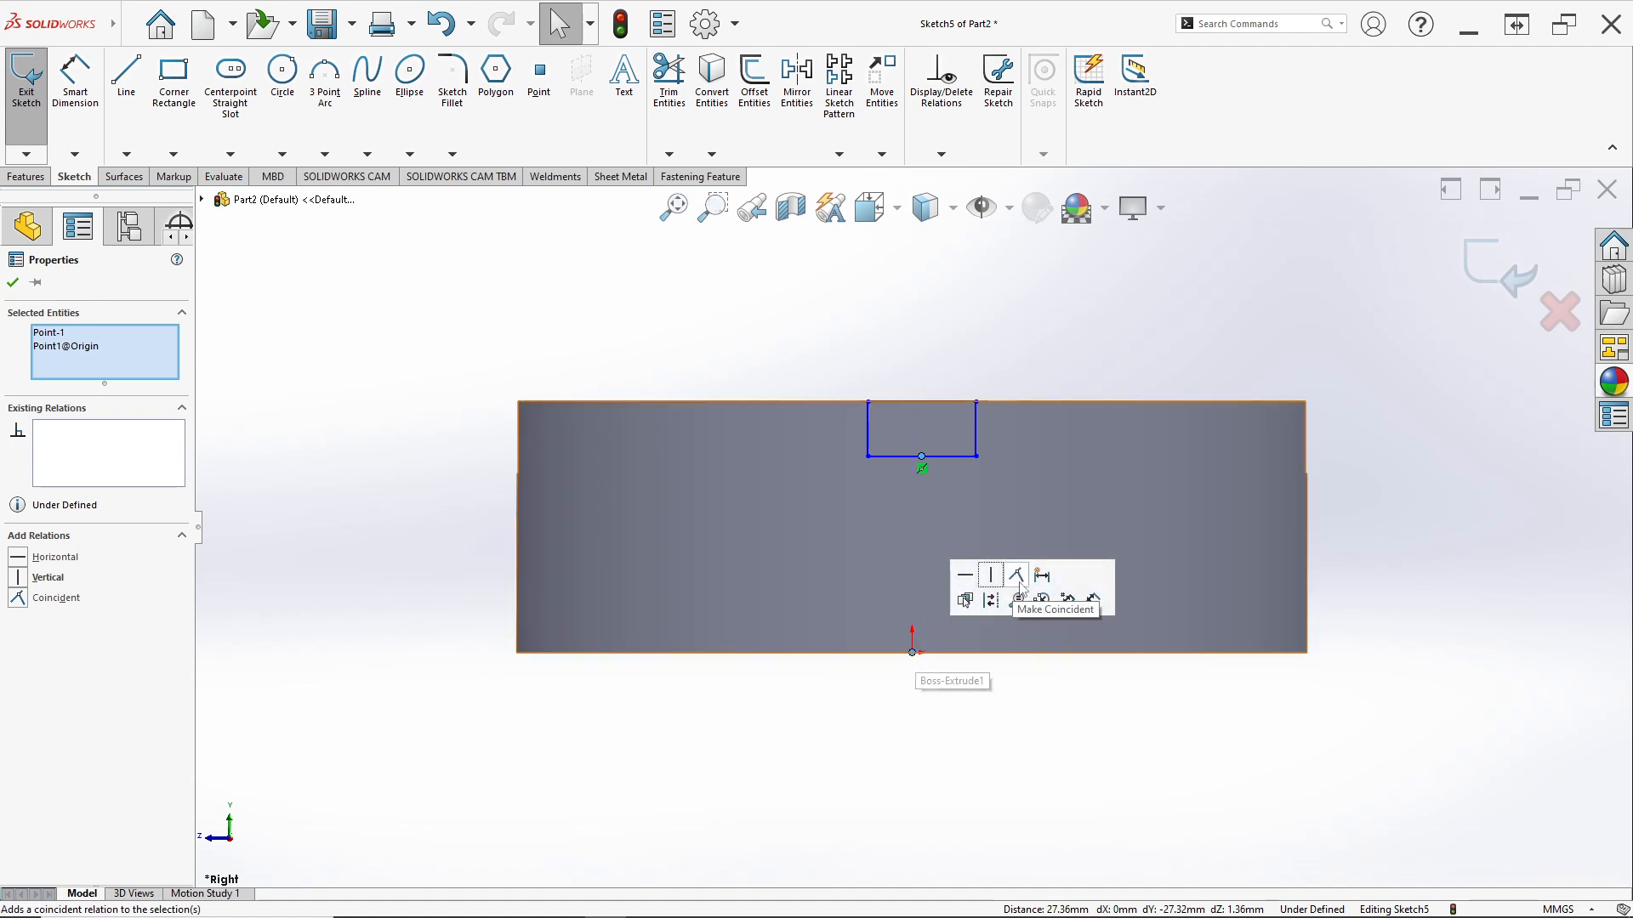
{"action": "left_click", "coordinate": [991, 578]}
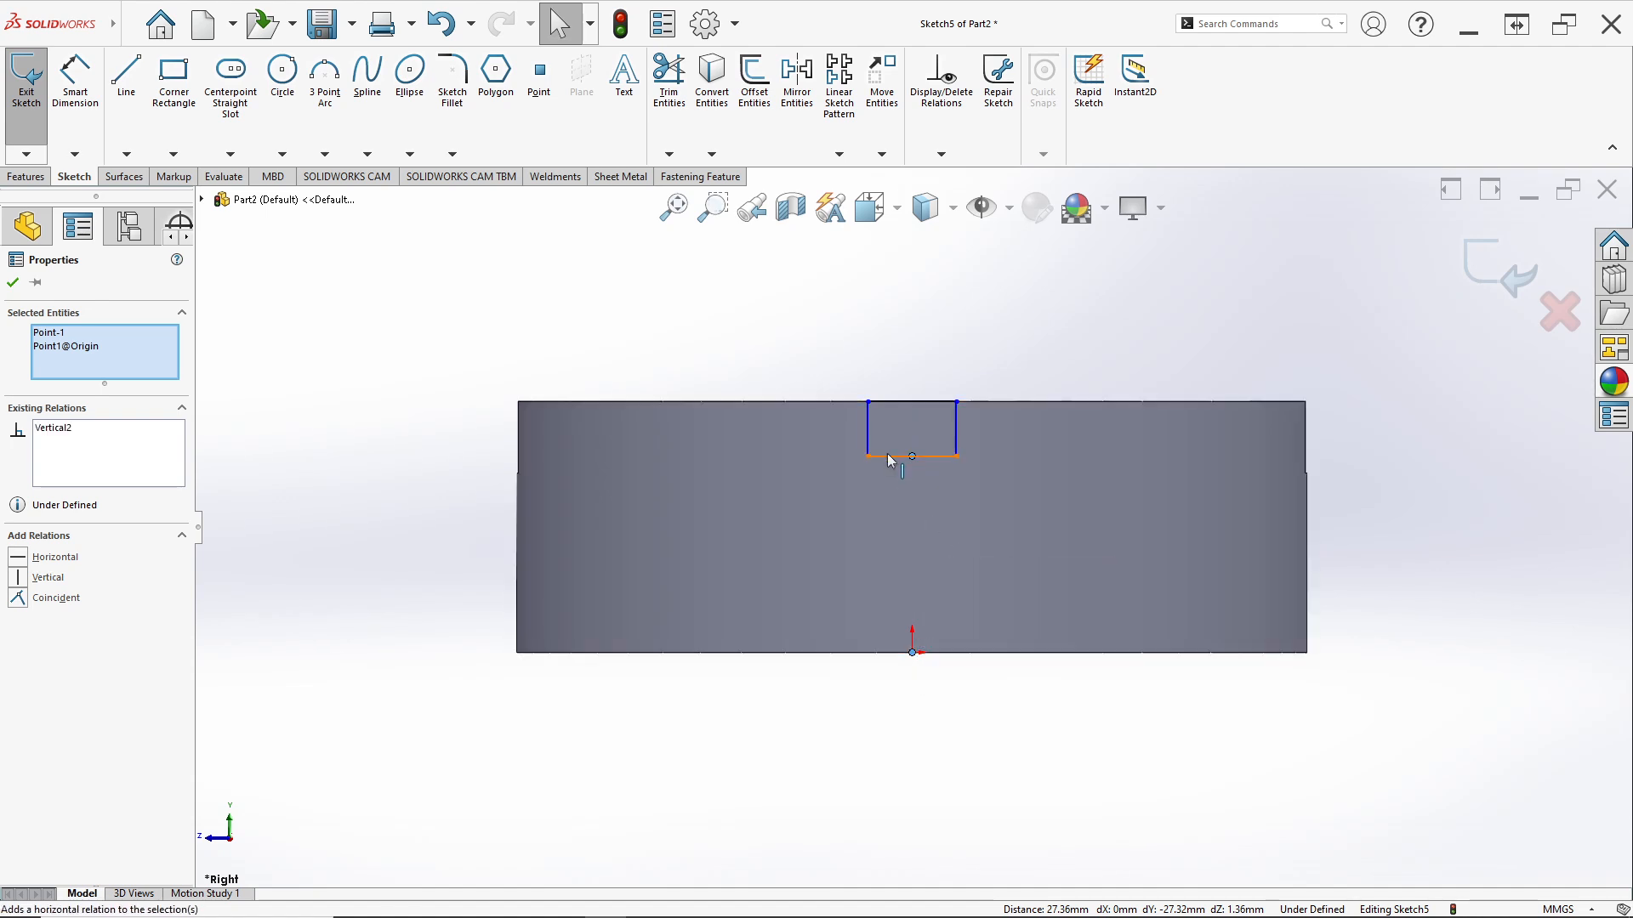
Dimension the second notch rectangle's width and height to 10 mm each.
{"action": "left_click", "coordinate": [76, 102]}
{"action": "left_click", "coordinate": [906, 401]}
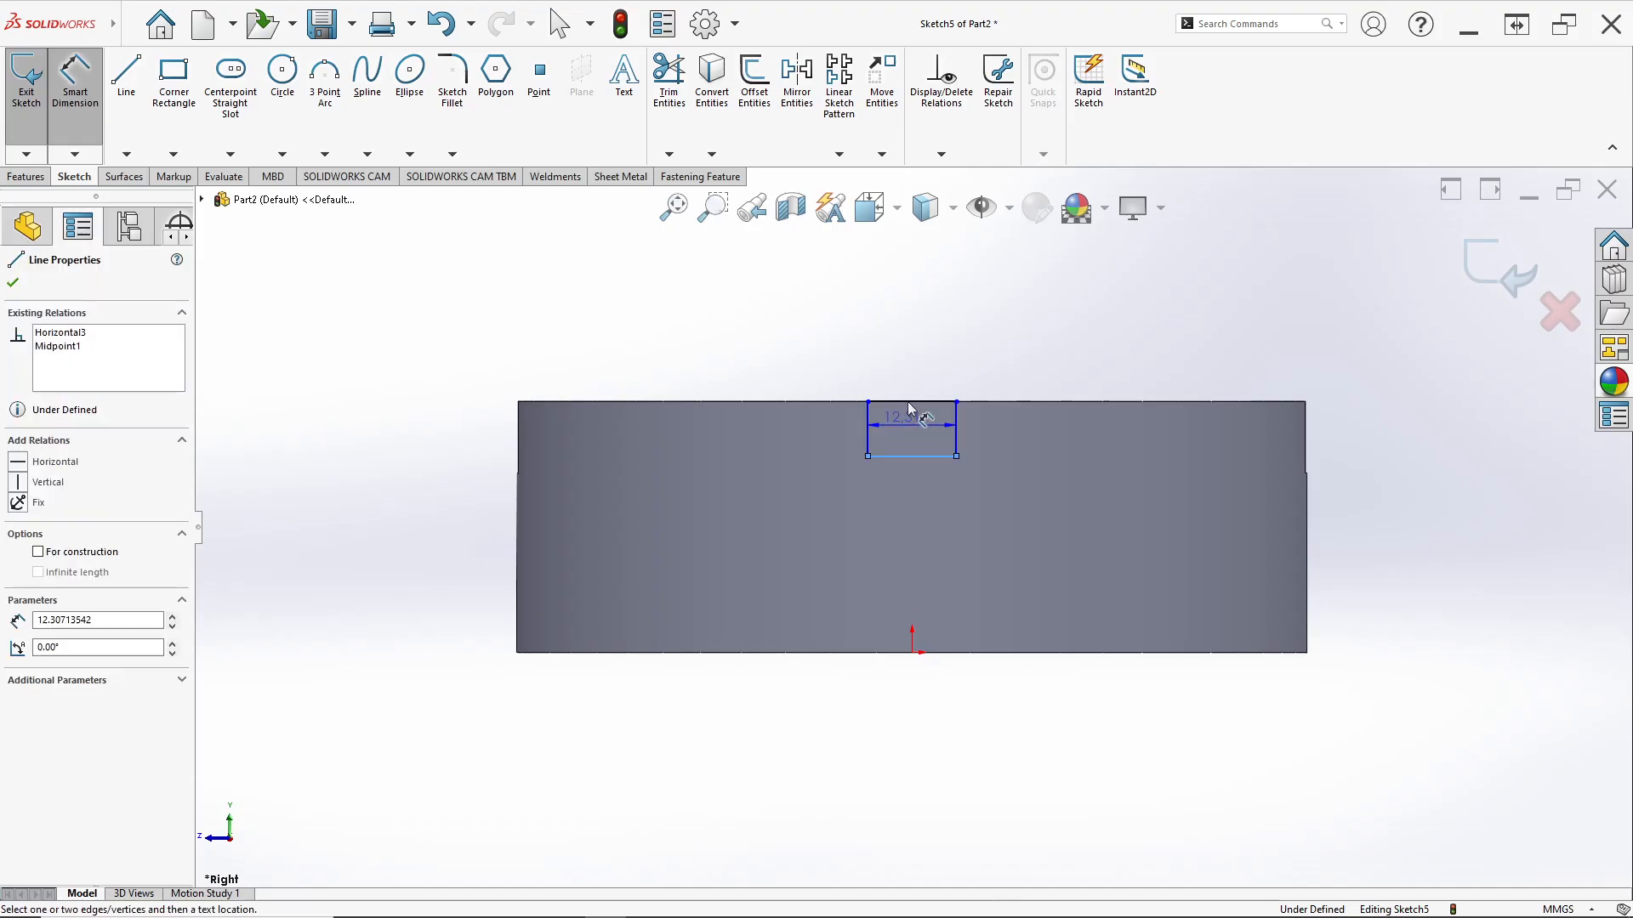
{"action": "left_click", "coordinate": [912, 353]}
{"action": "type", "text": "10"}
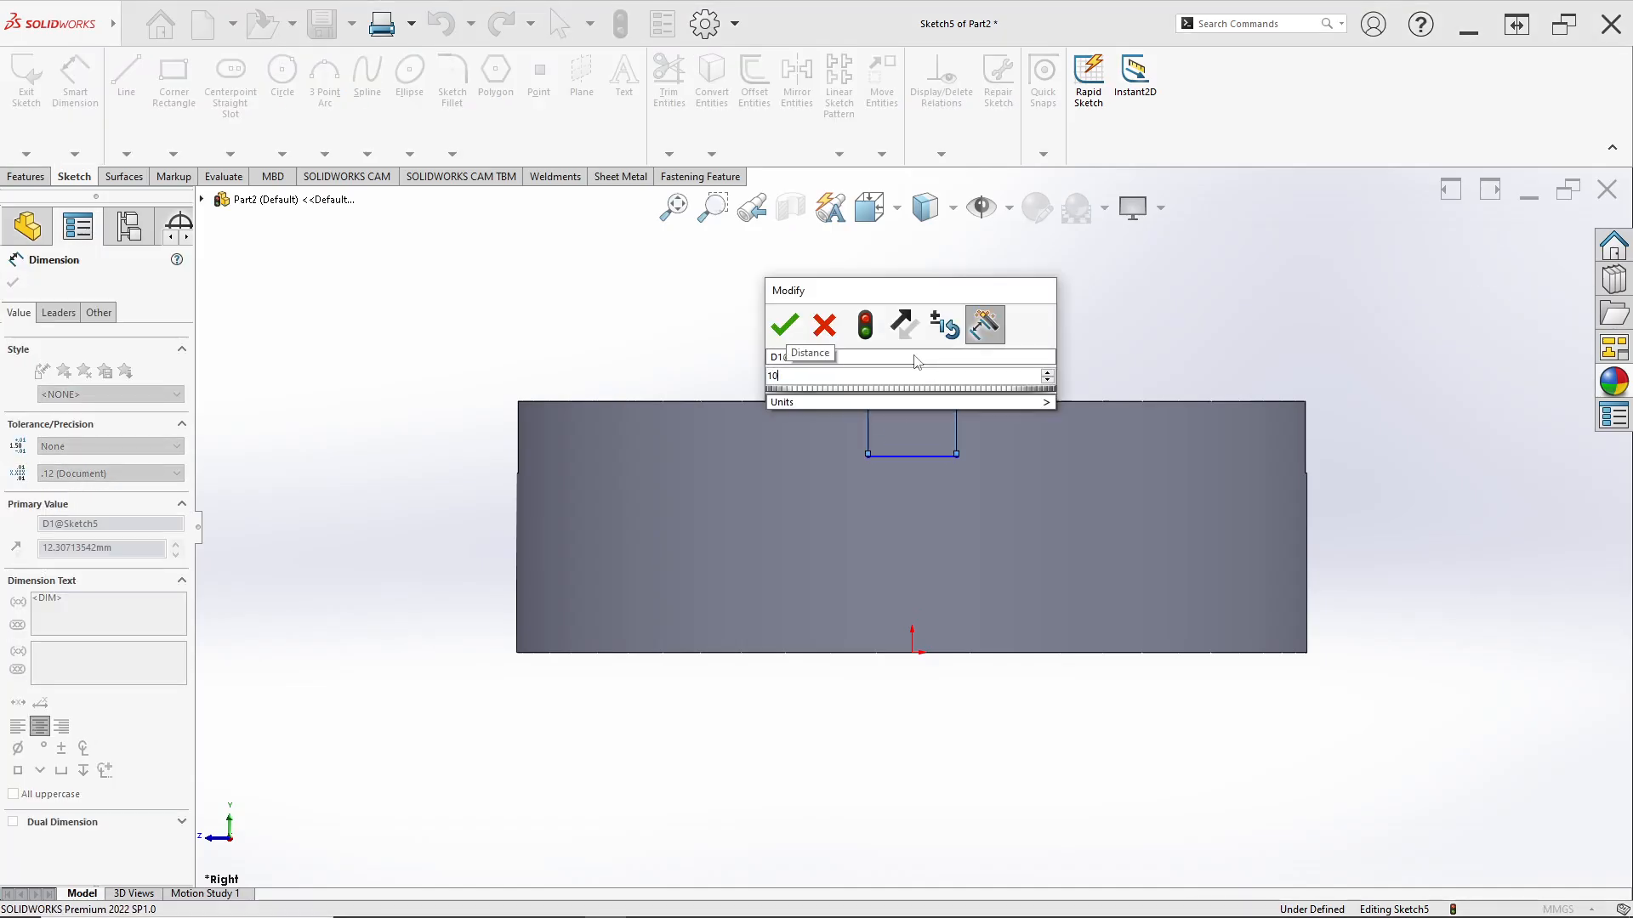
{"action": "key", "text": "Return"}
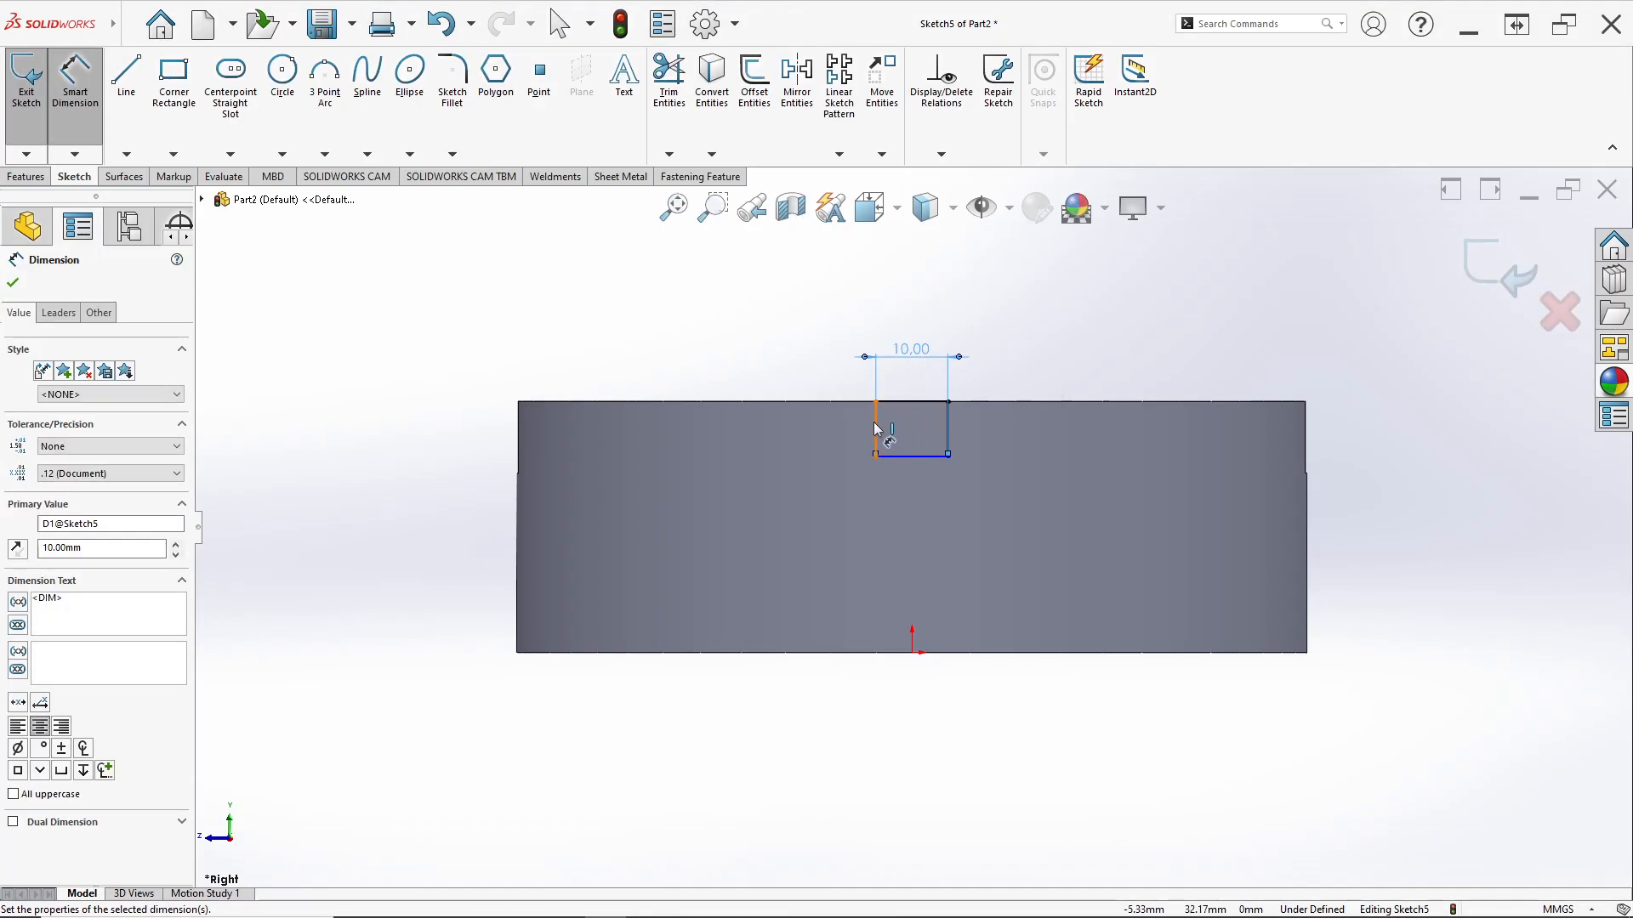
{"action": "left_click", "coordinate": [874, 422]}
{"action": "left_click", "coordinate": [812, 374]}
{"action": "type", "text": "10"}
{"action": "key", "text": "Return"}
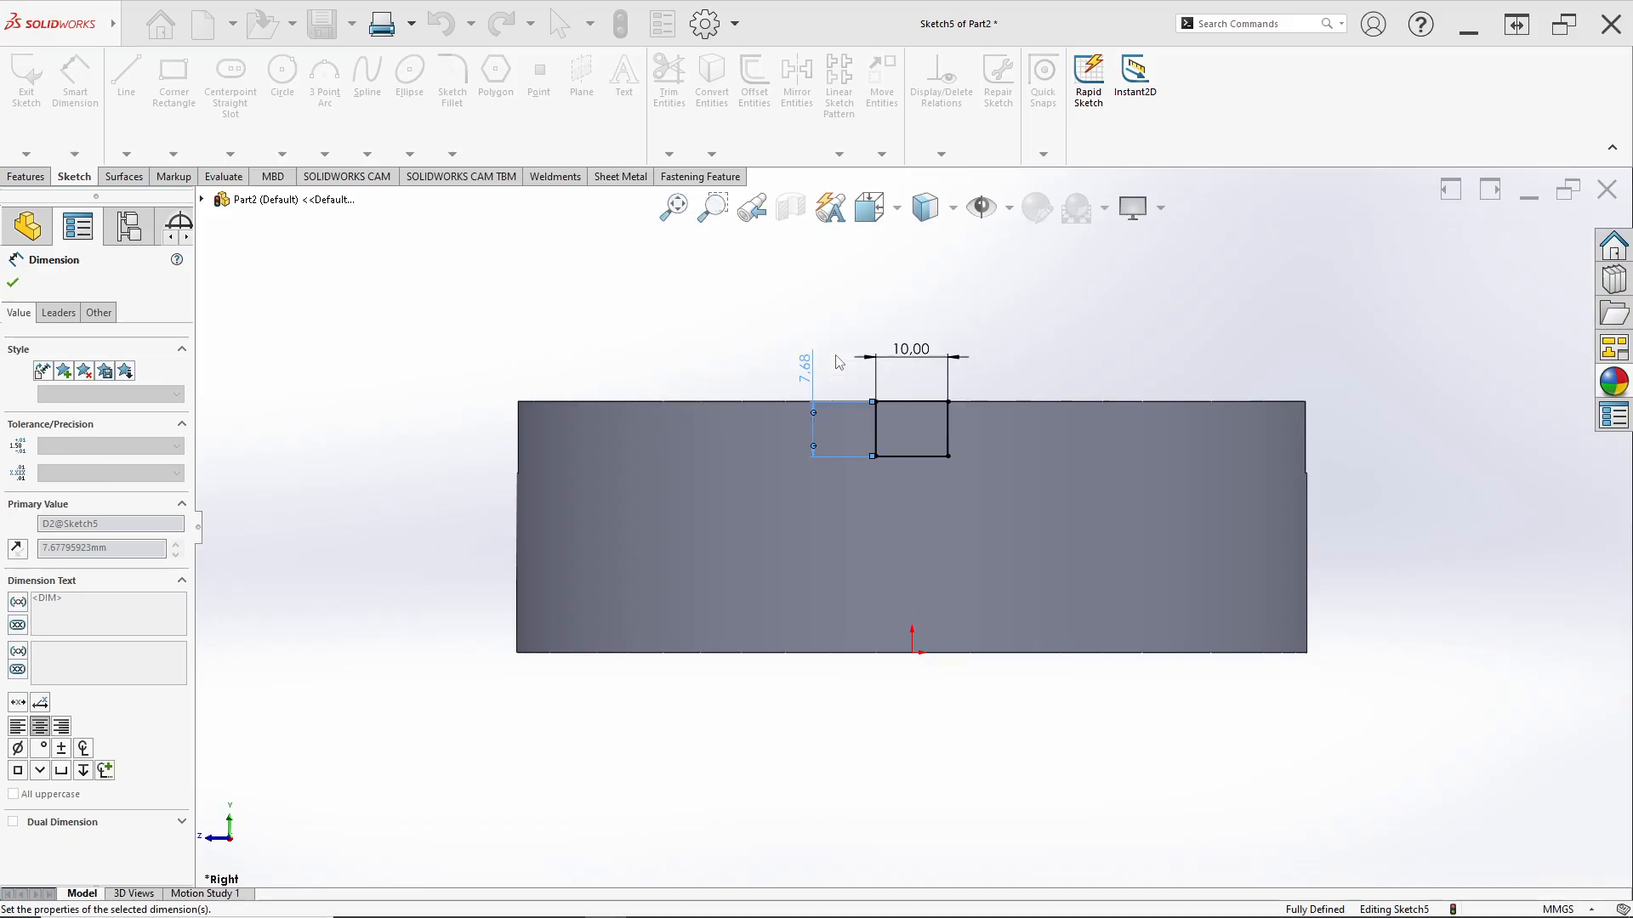
Extrude-cut the second notch rectangle through the rim with the Through All - Both end condition.
{"action": "left_click", "coordinate": [26, 177]}
{"action": "left_click", "coordinate": [269, 85]}
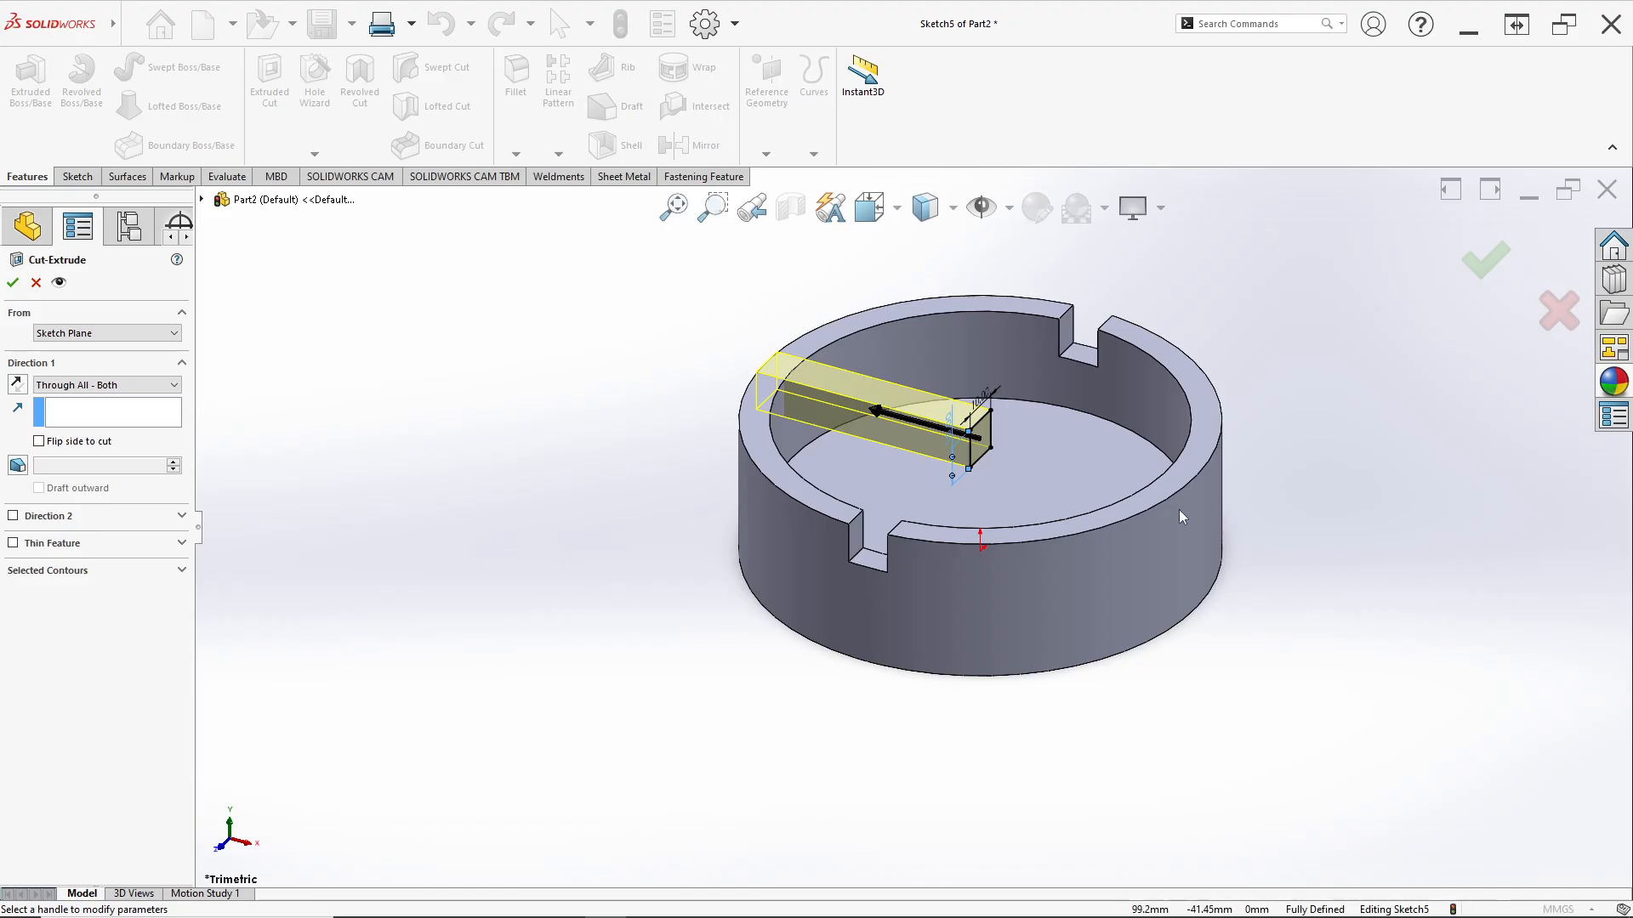
{"action": "left_click", "coordinate": [86, 385]}
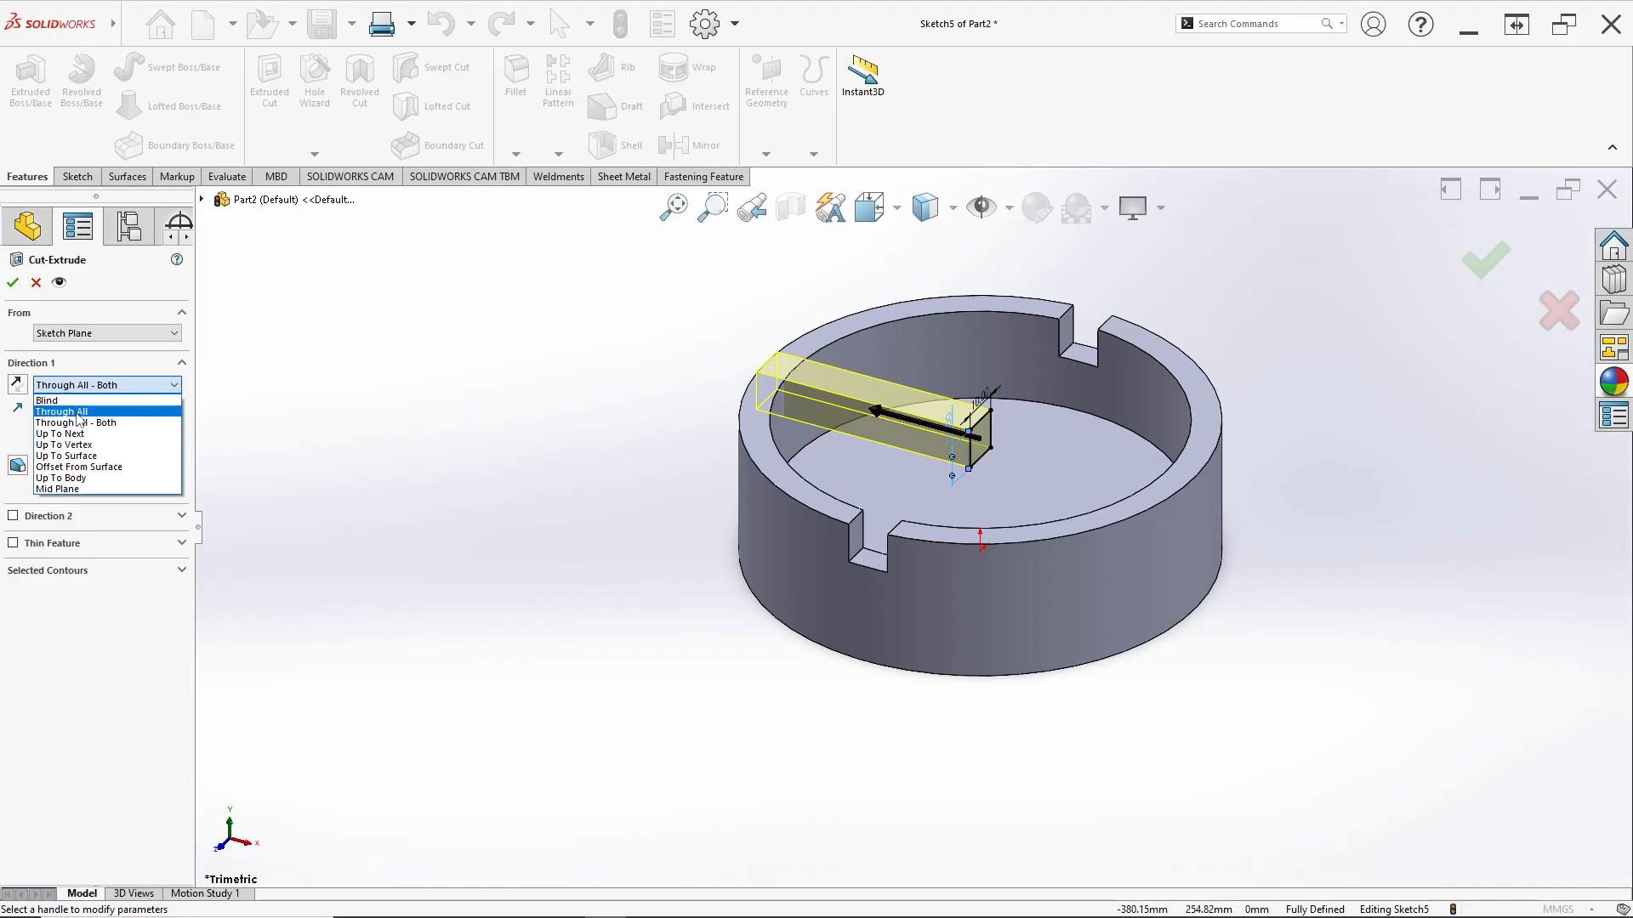
{"action": "left_click", "coordinate": [88, 424]}
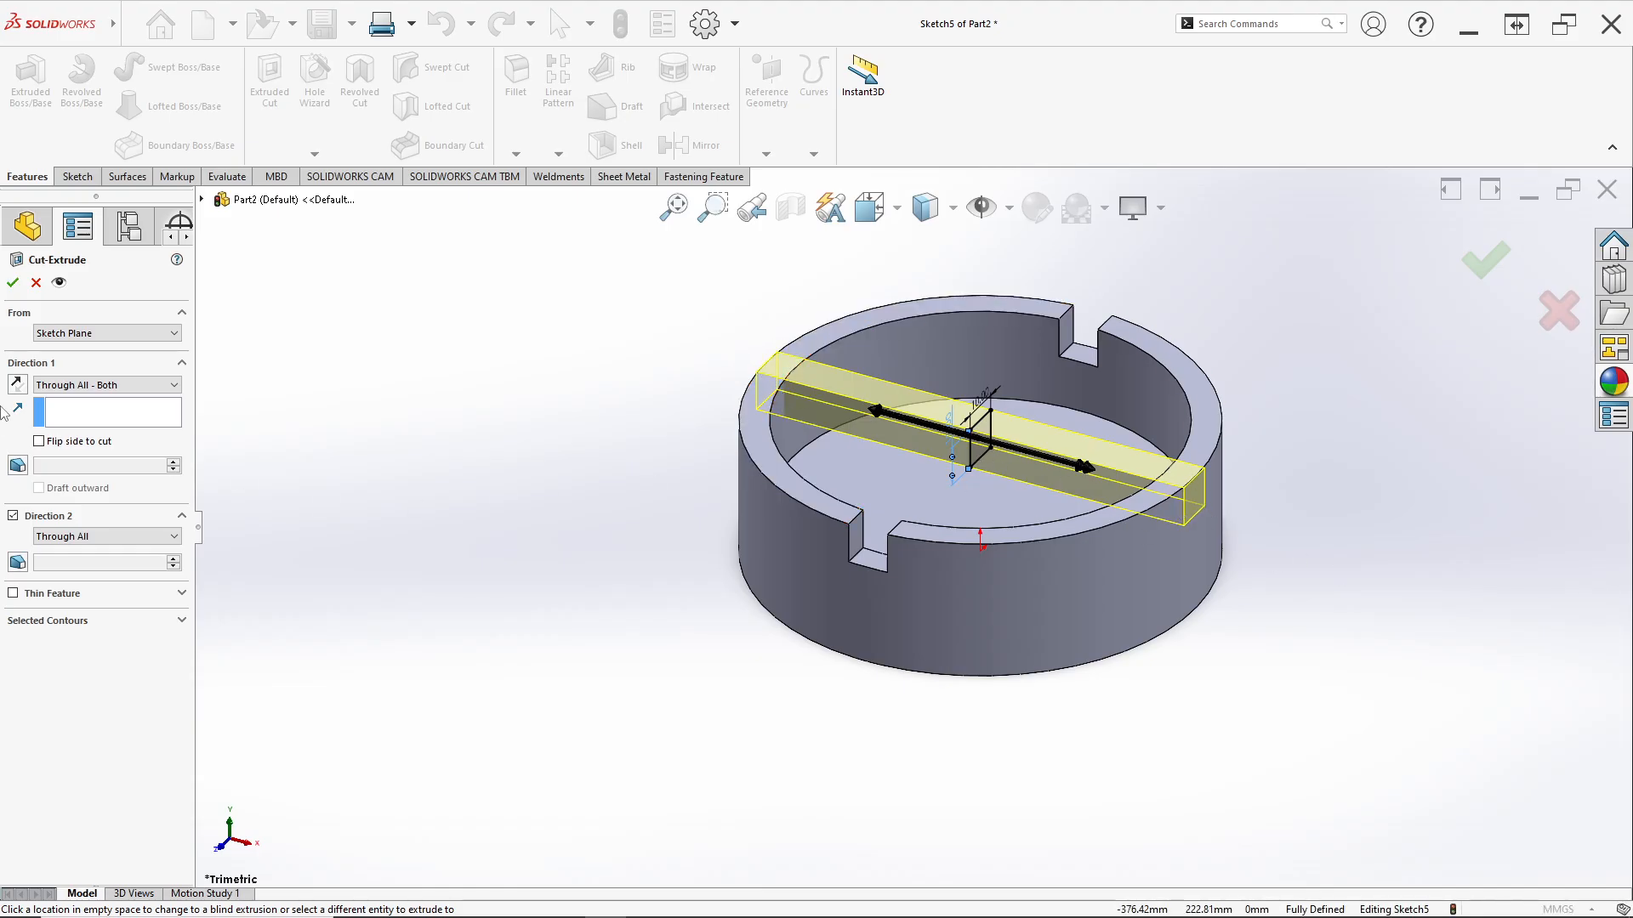
{"action": "left_click", "coordinate": [12, 283]}
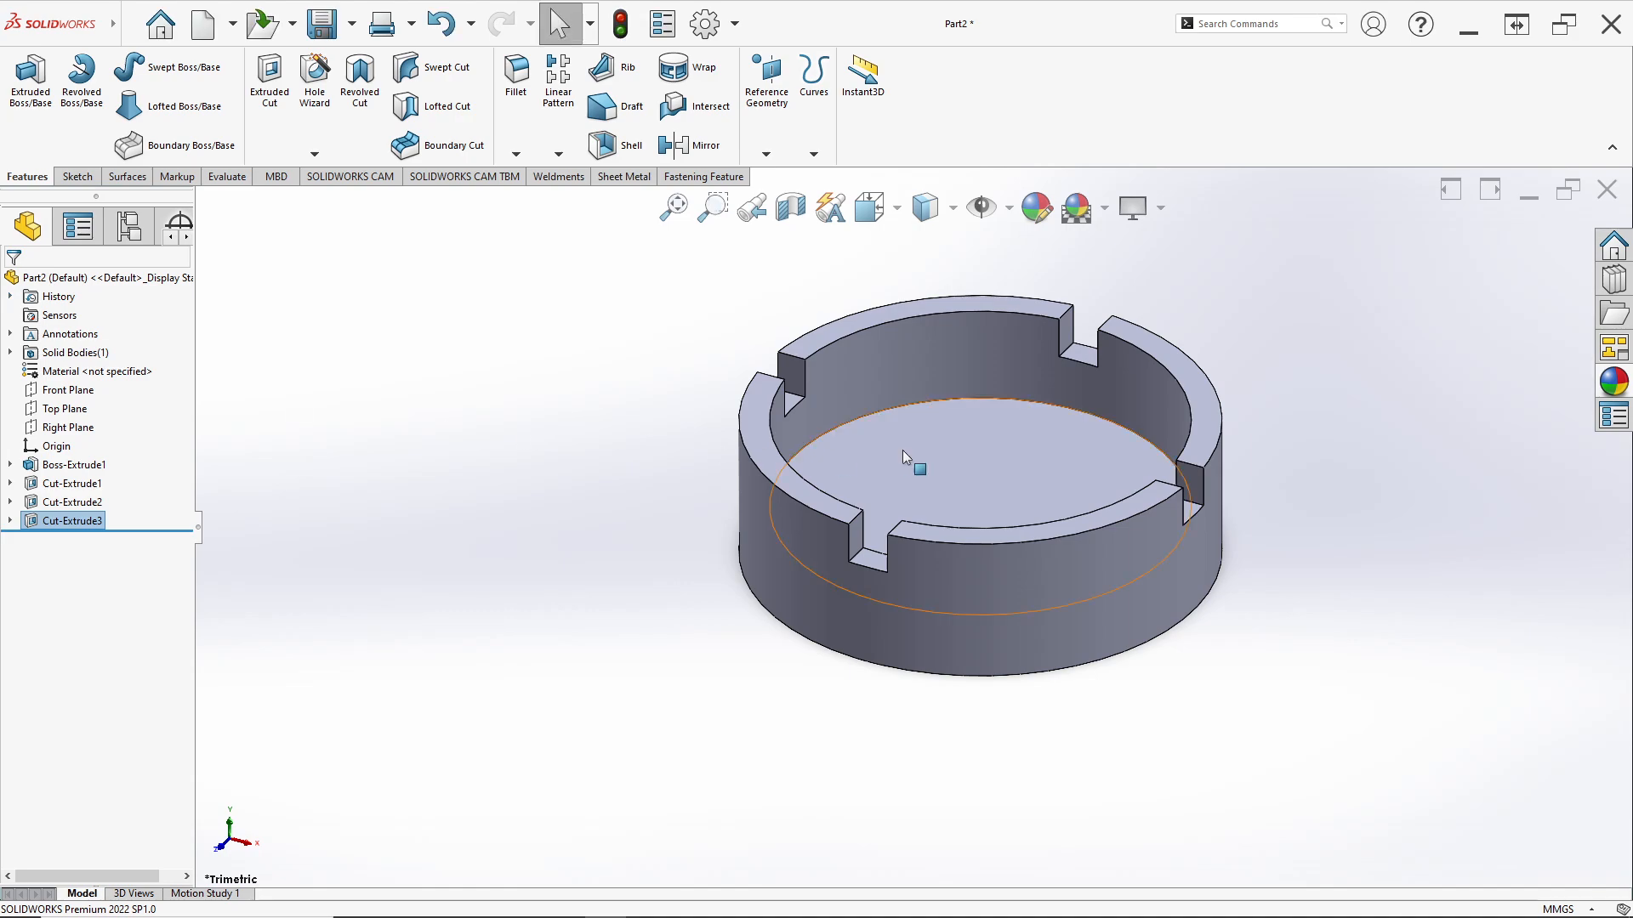
Check the reference drawing, start a sketch on the pocket floor and draw a circle about 47 mm in diameter centred on the origin.
{"action": "key", "text": "alt+Tab"}
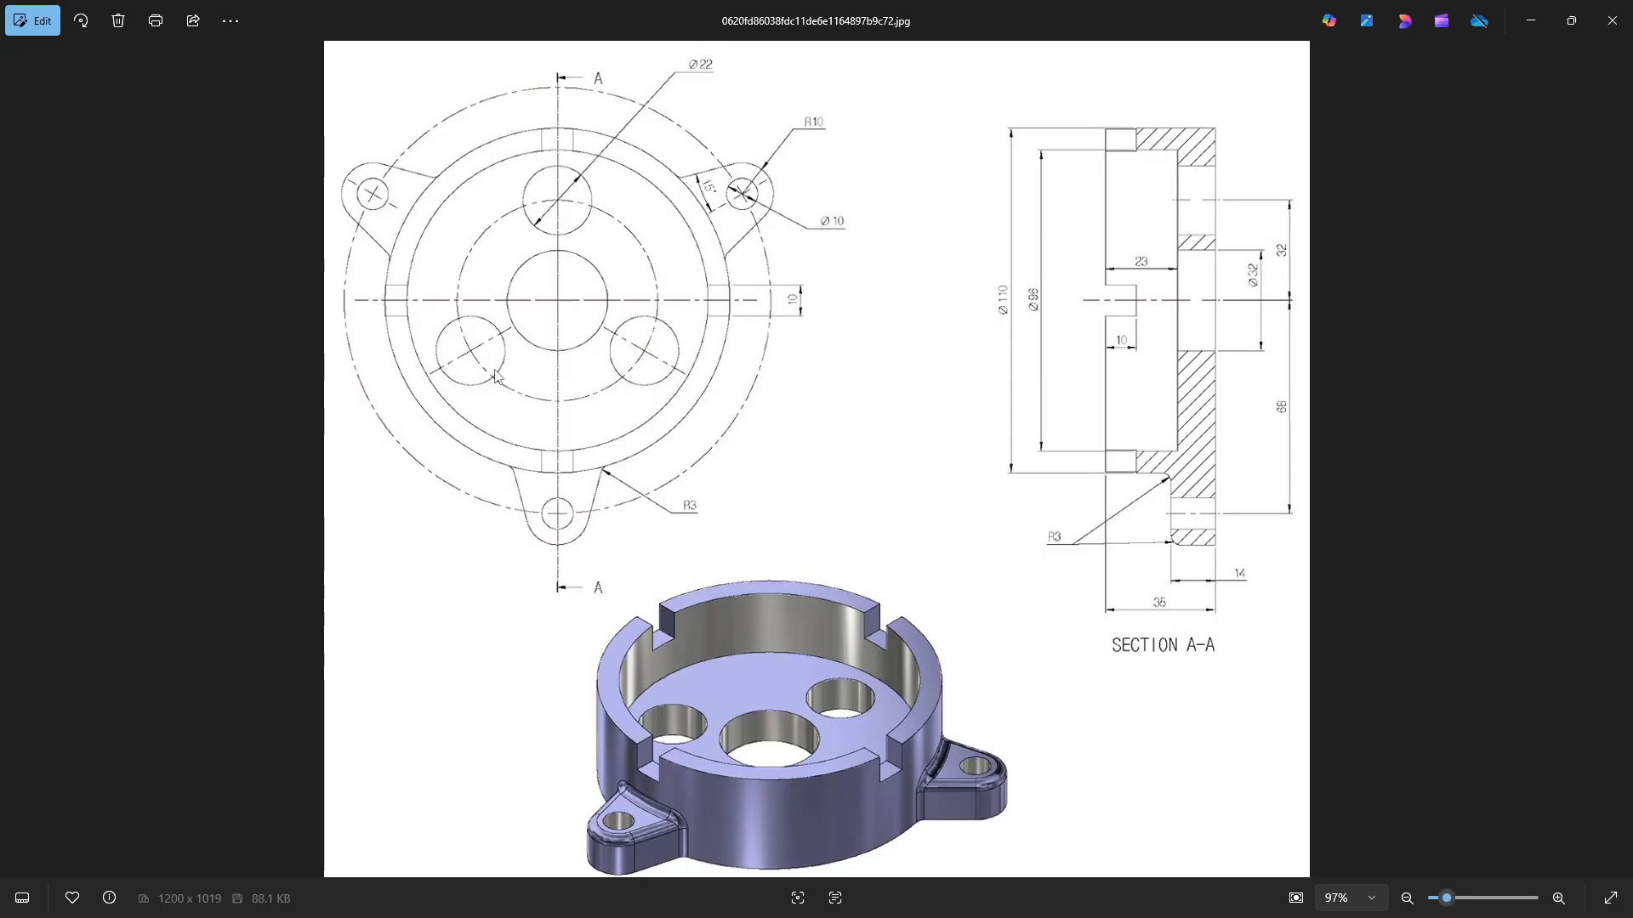
{"action": "key", "text": "alt+Tab"}
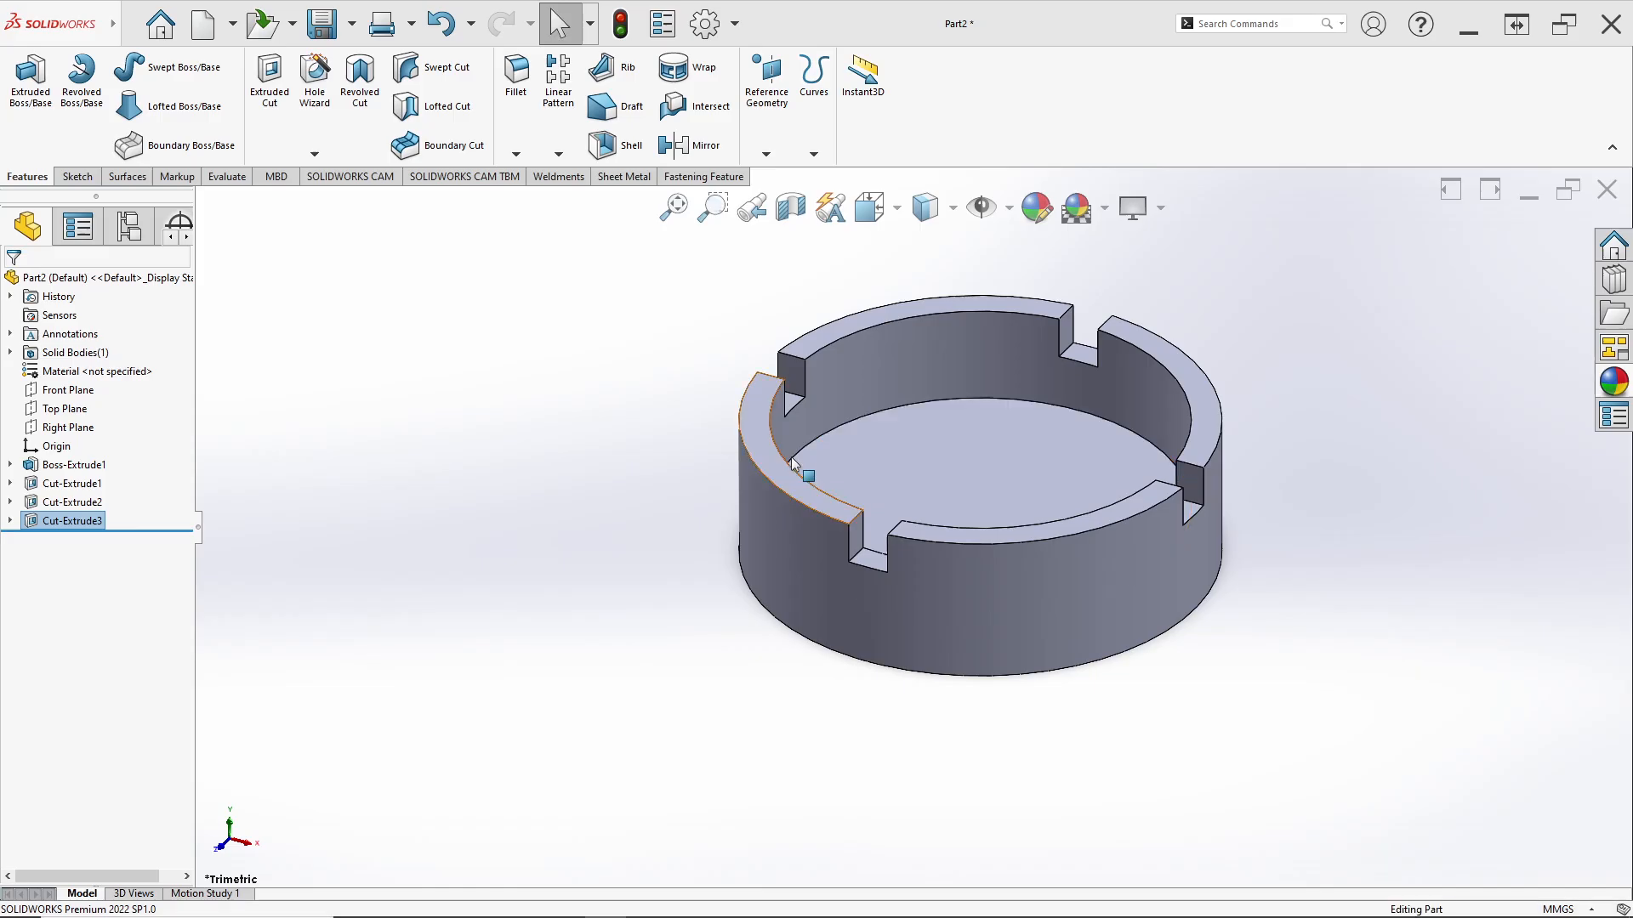
{"action": "right_click", "coordinate": [961, 461]}
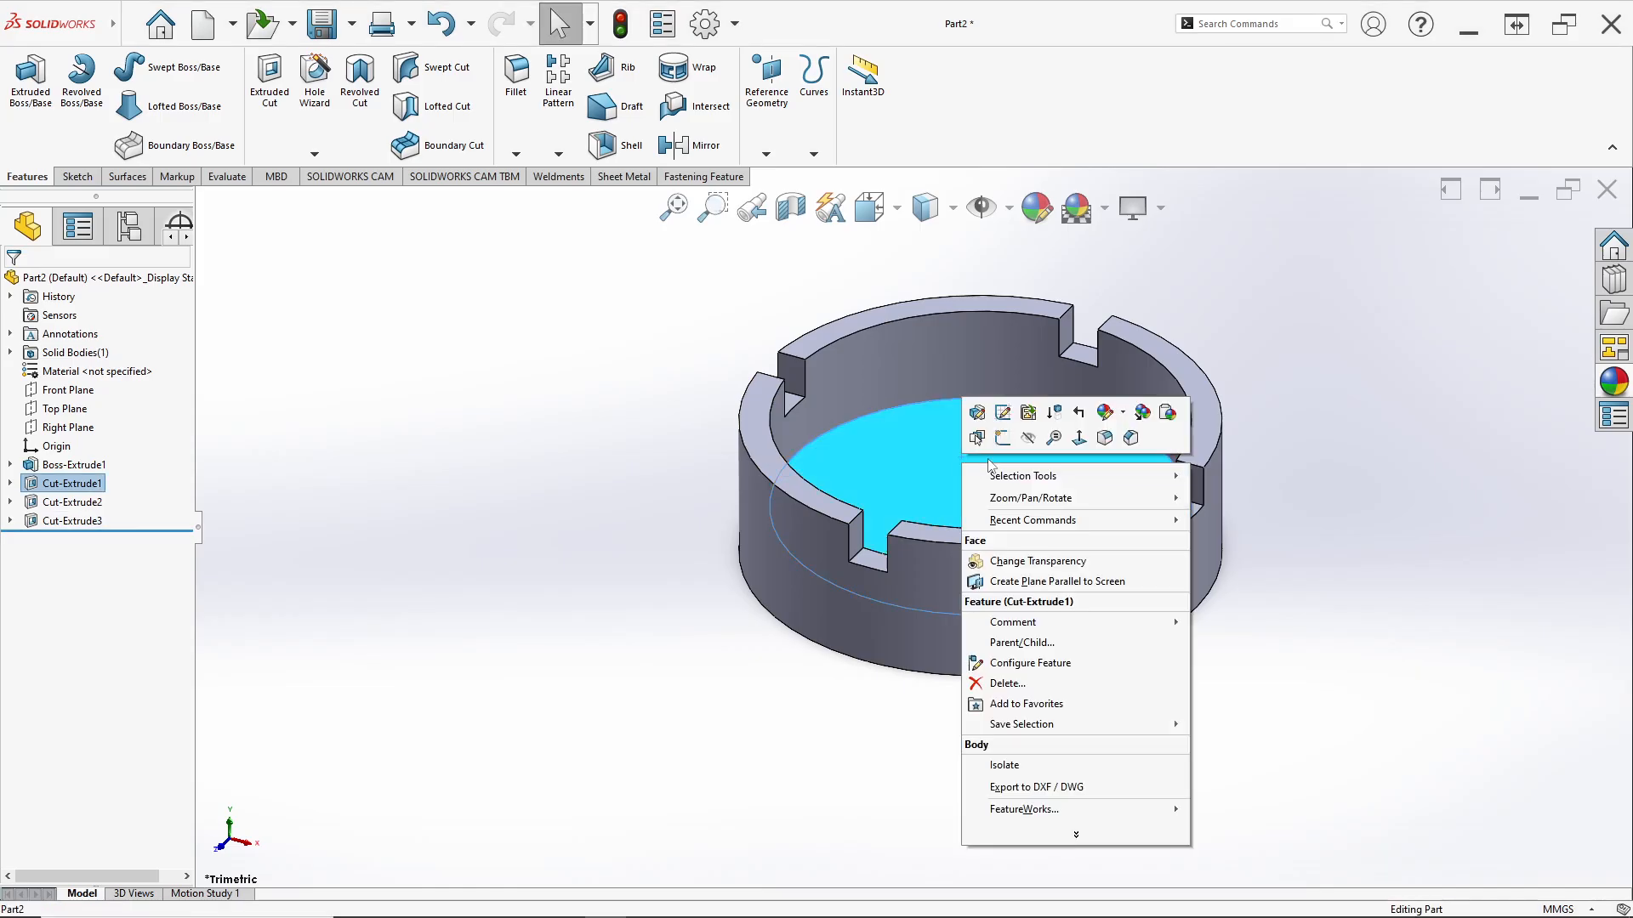
{"action": "left_click", "coordinate": [1003, 438]}
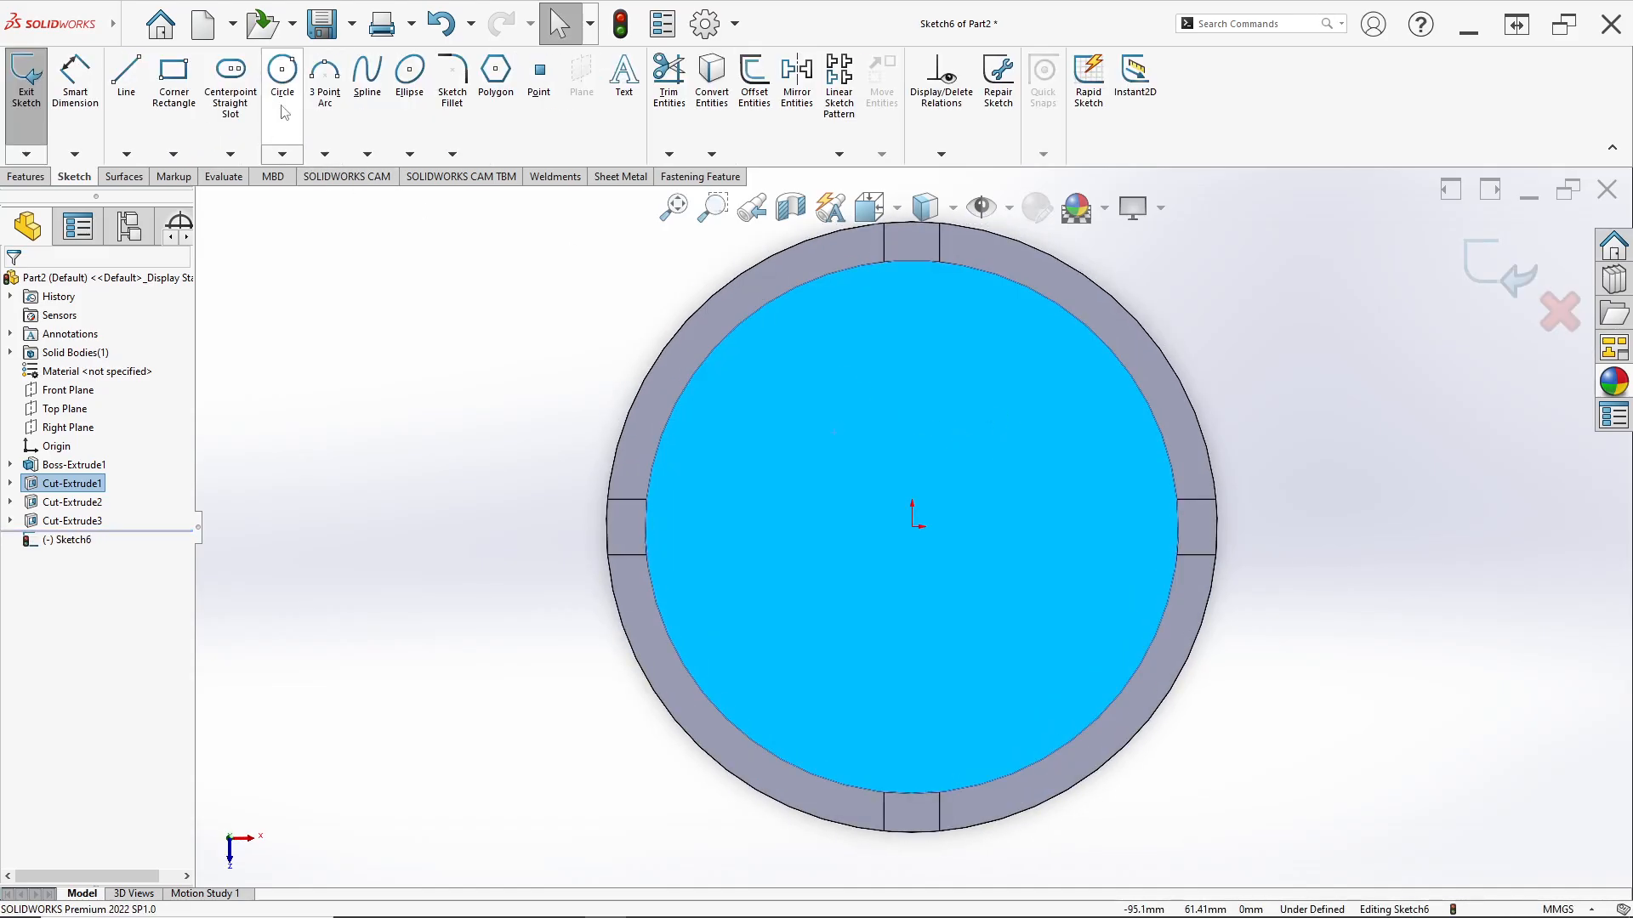
{"action": "left_click", "coordinate": [283, 77]}
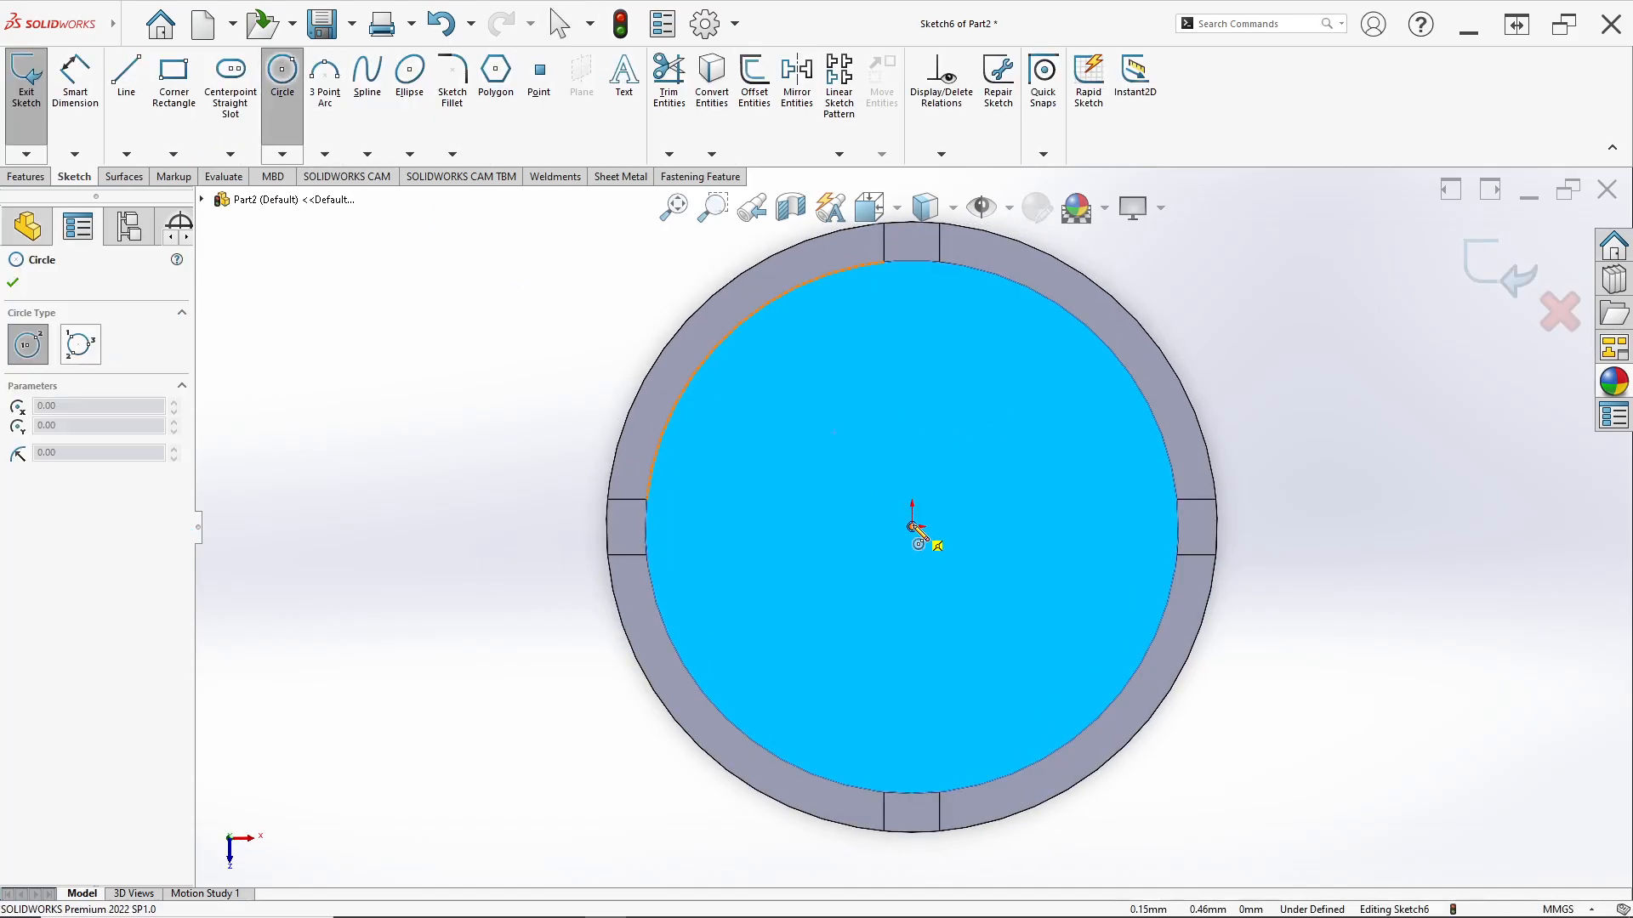
{"action": "left_click", "coordinate": [913, 526]}
{"action": "left_click", "coordinate": [1005, 618]}
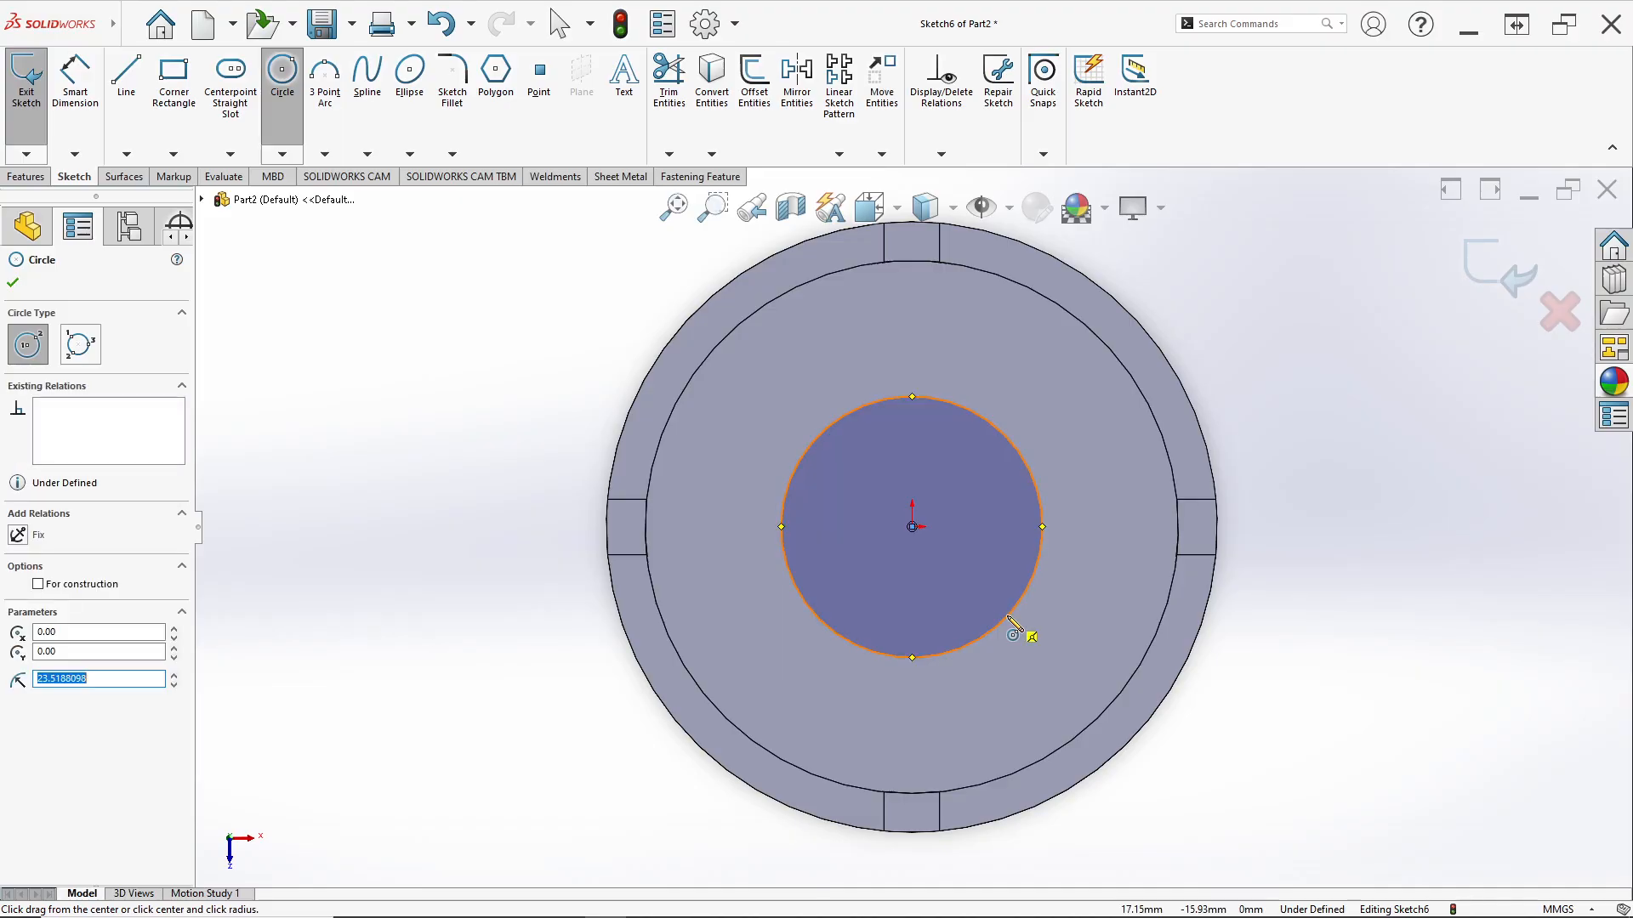
Dimension the central circle's diameter to 32 mm as in the reference drawing and place the dimension outside the body.
{"action": "left_click", "coordinate": [87, 100]}
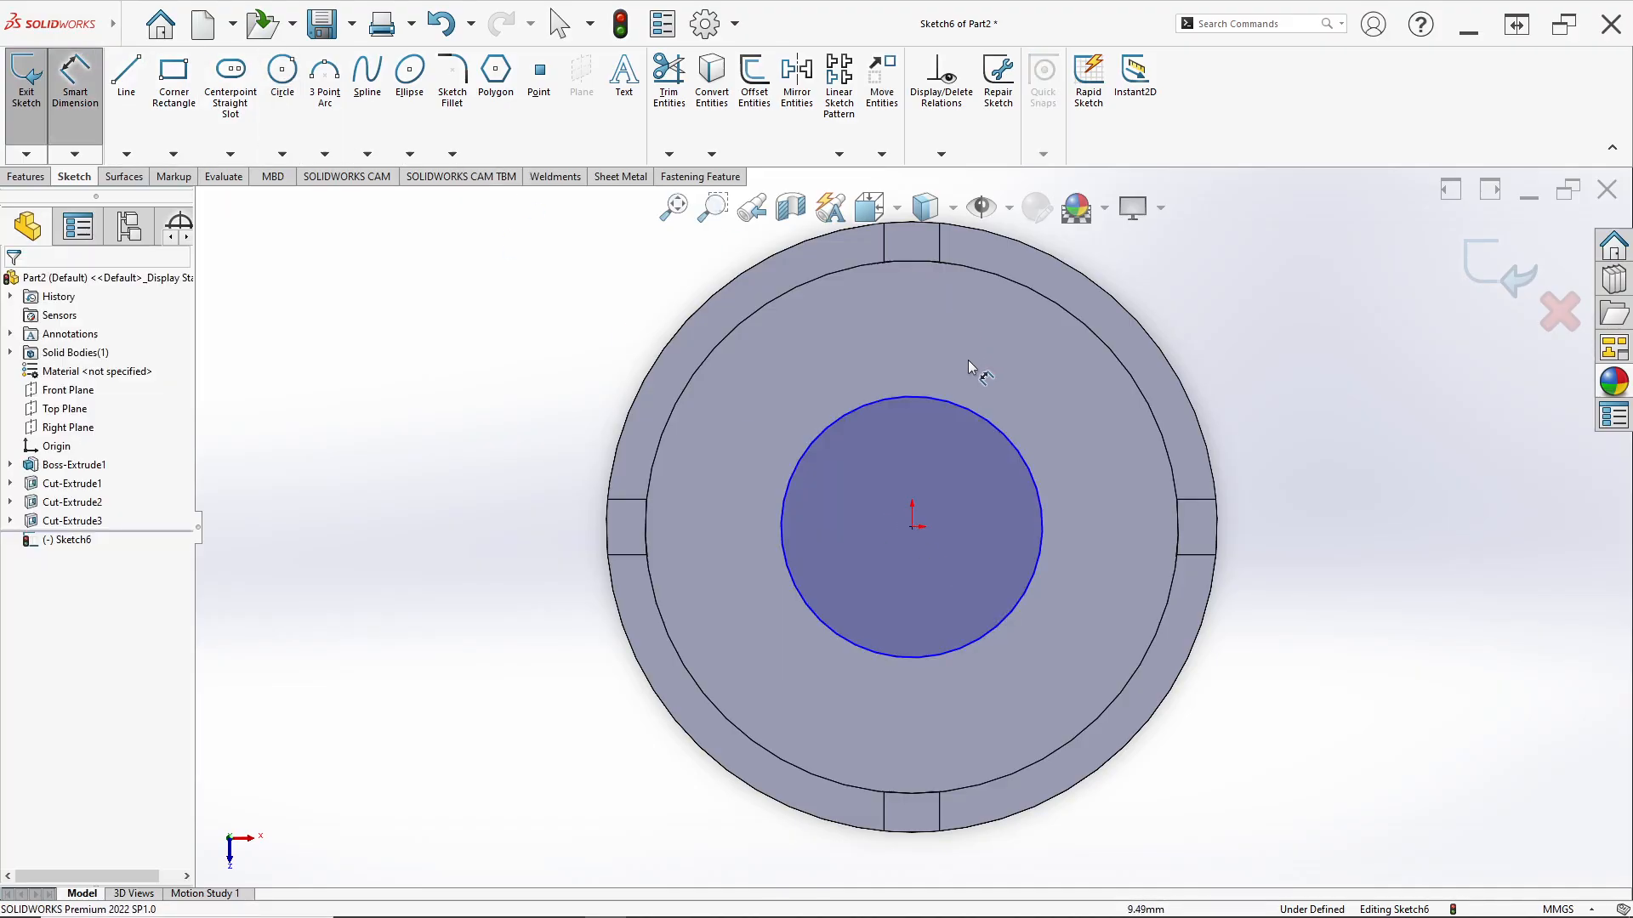
{"action": "left_click", "coordinate": [1004, 434]}
{"action": "left_click", "coordinate": [1212, 323]}
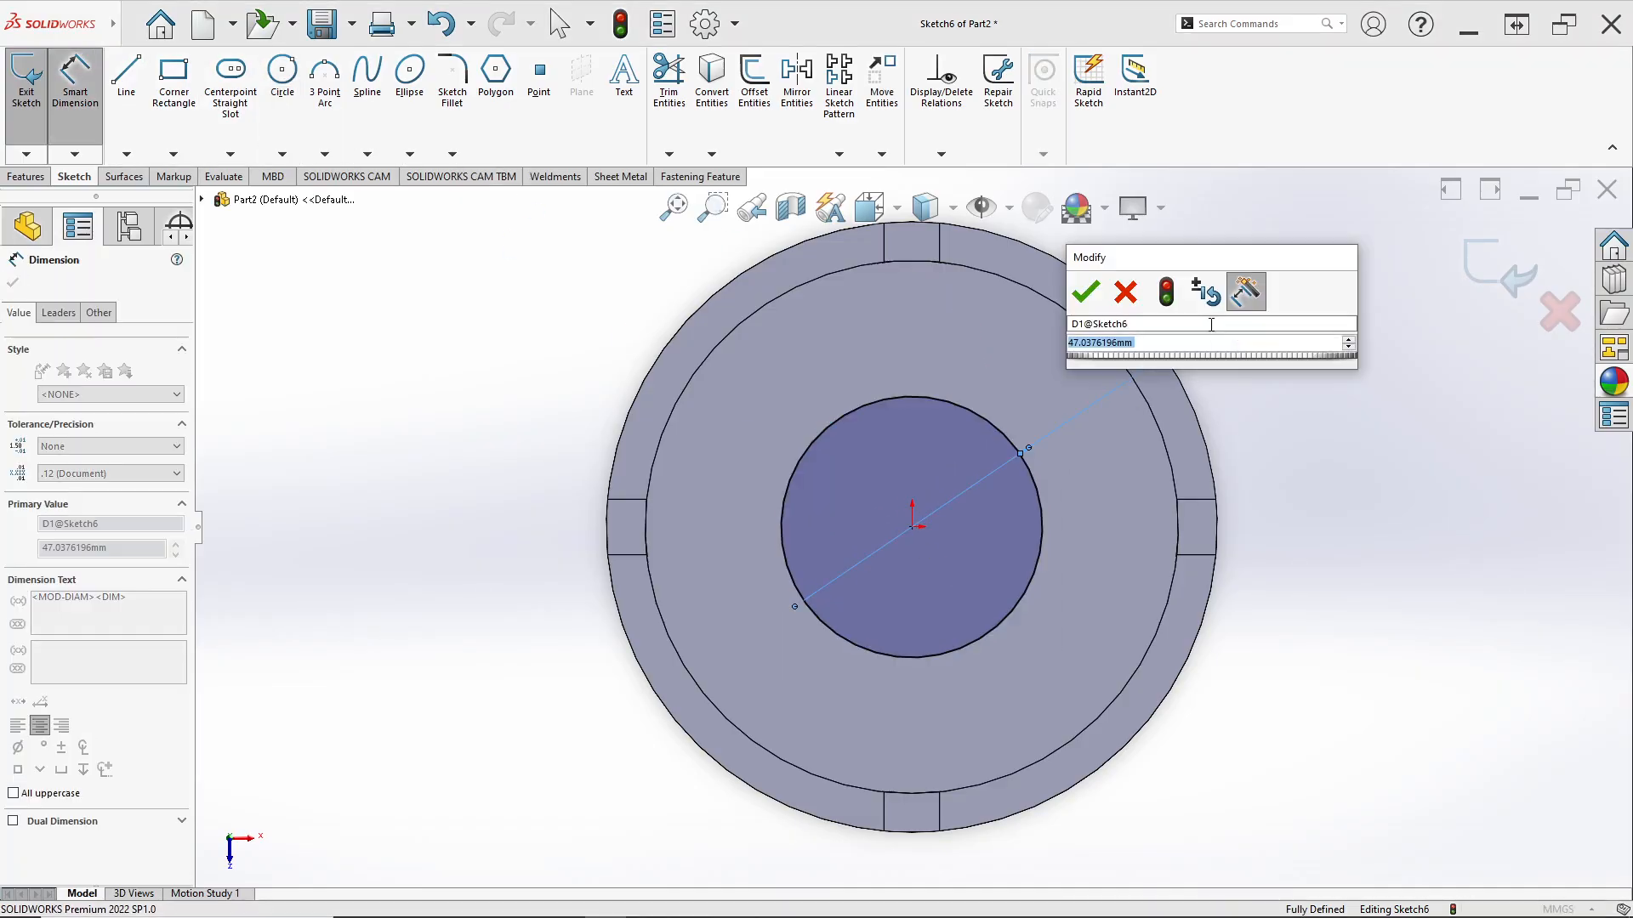
{"action": "key", "text": "alt+Tab"}
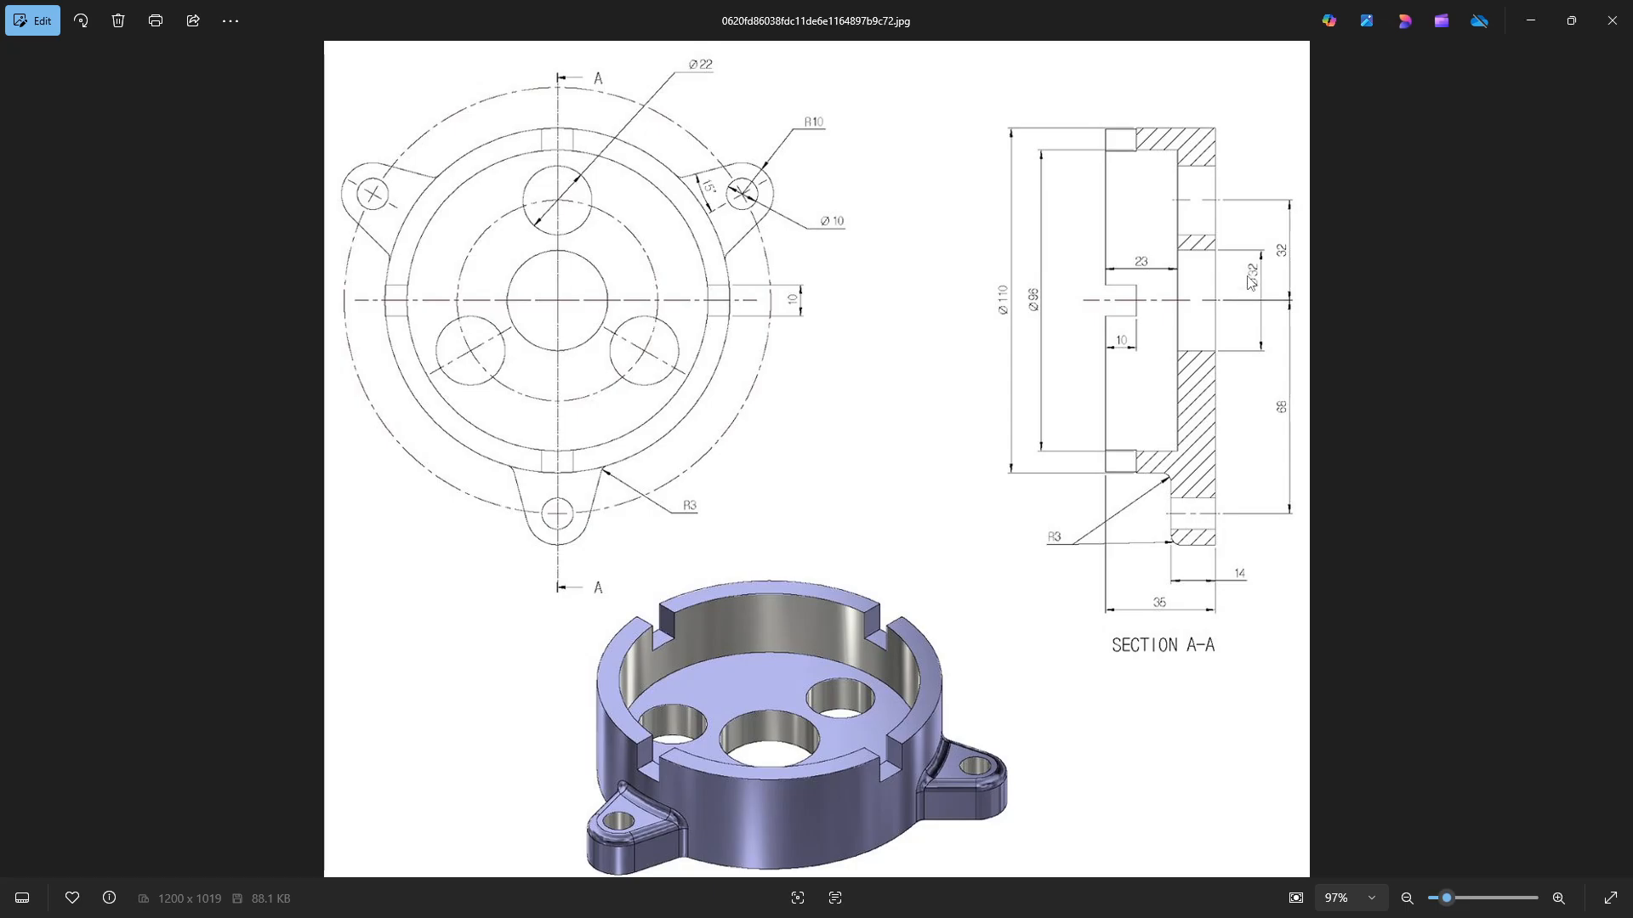
{"action": "key", "text": "alt+Tab"}
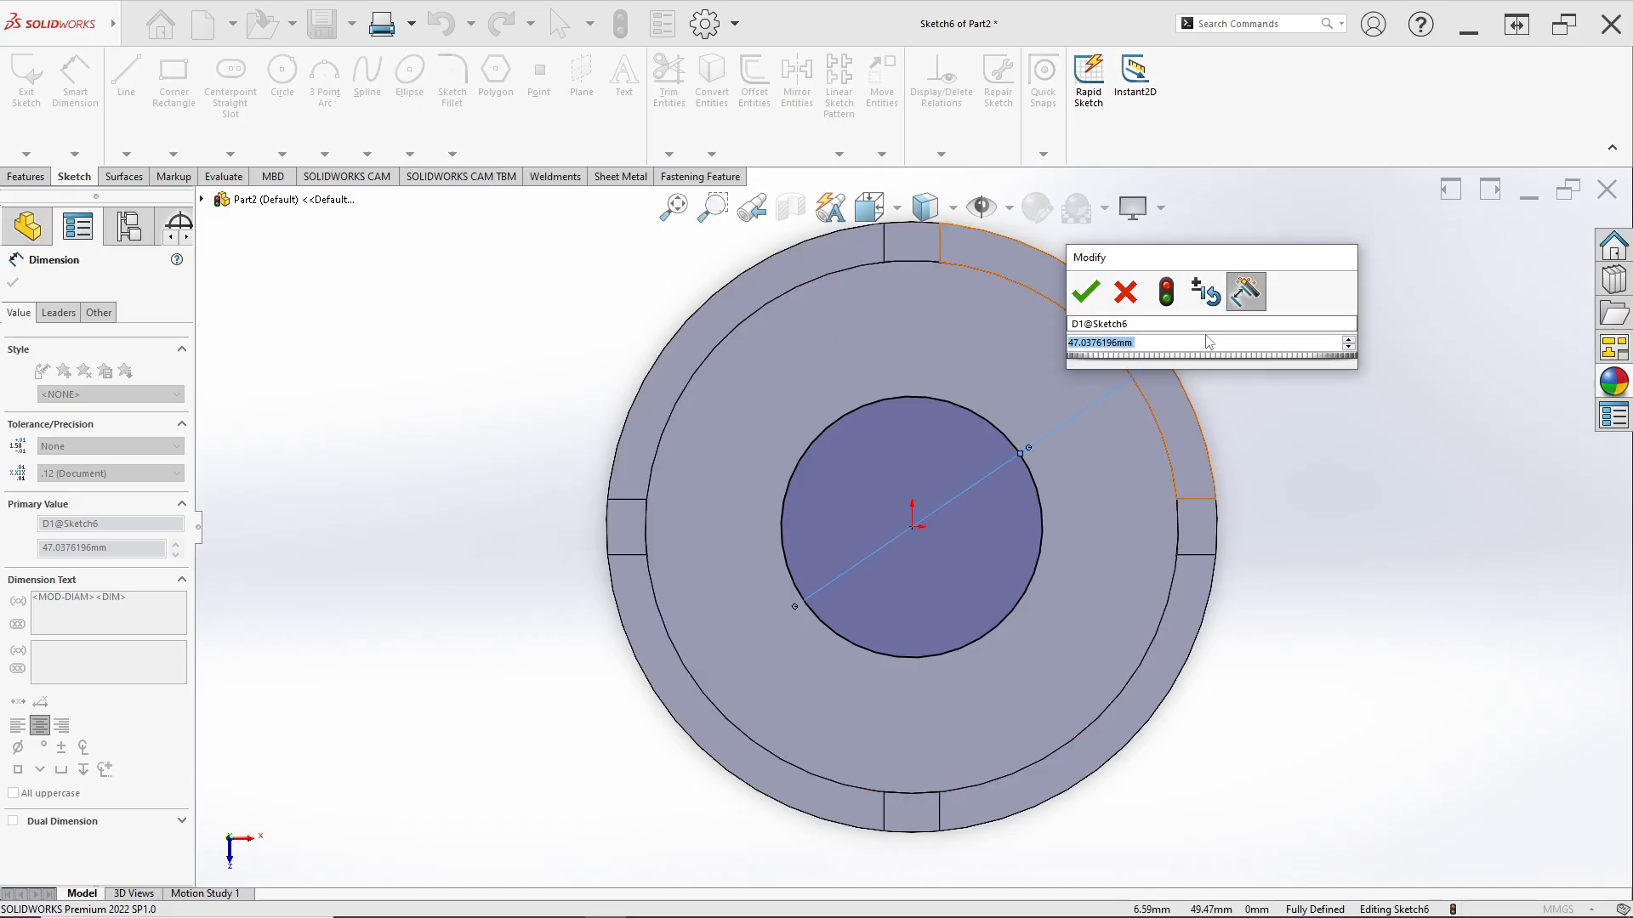
{"action": "type", "text": "32"}
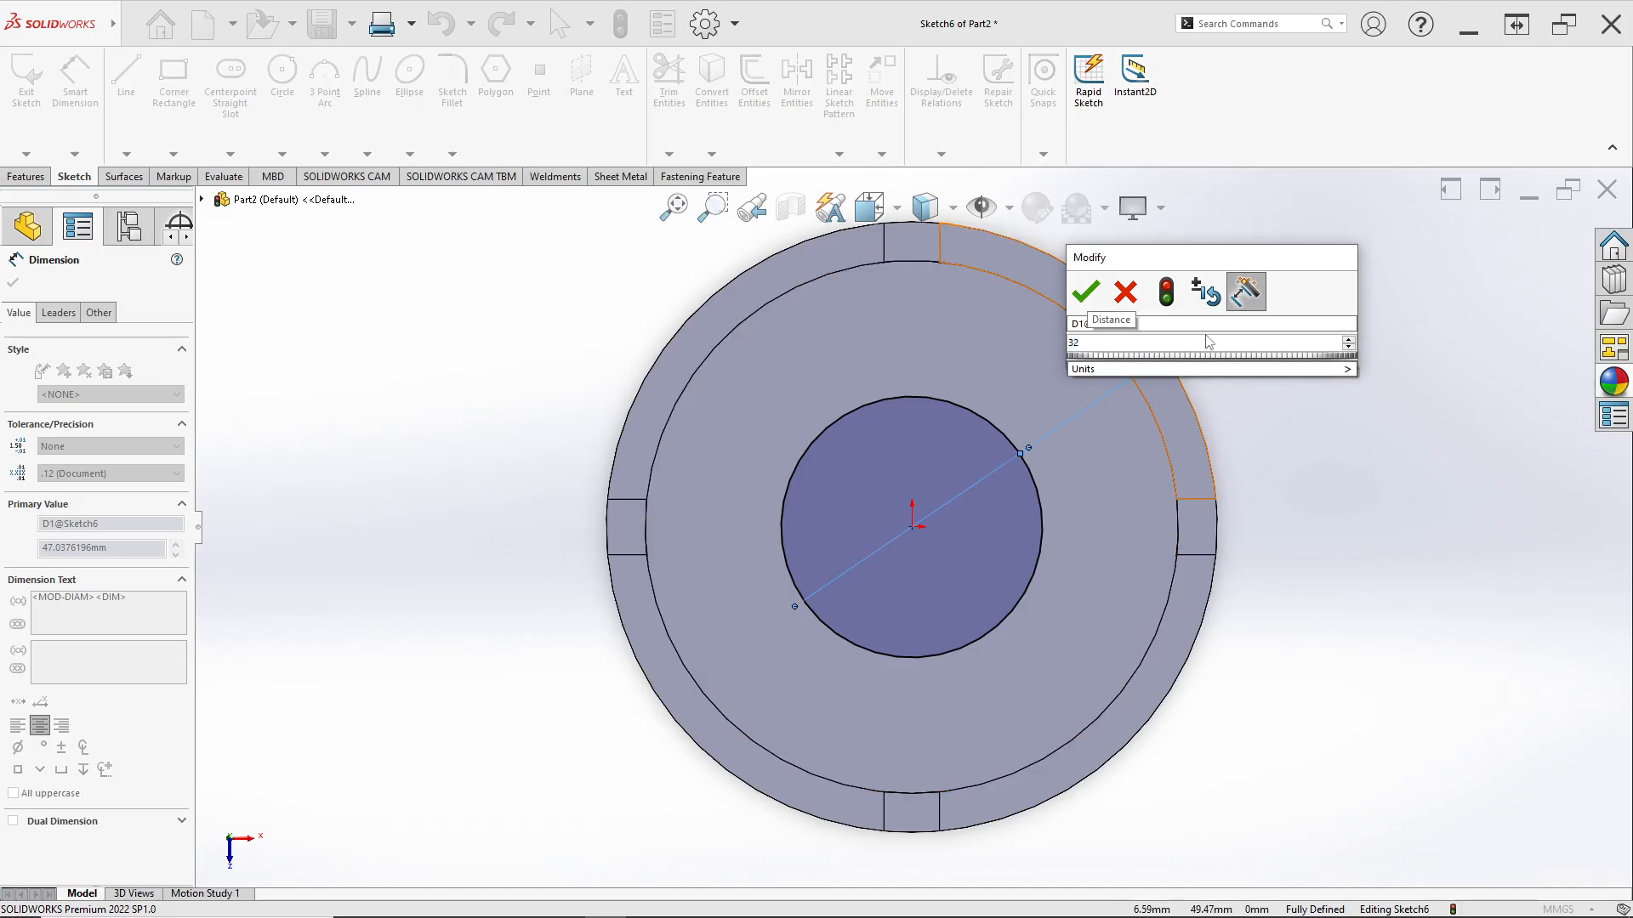
{"action": "key", "text": "Return"}
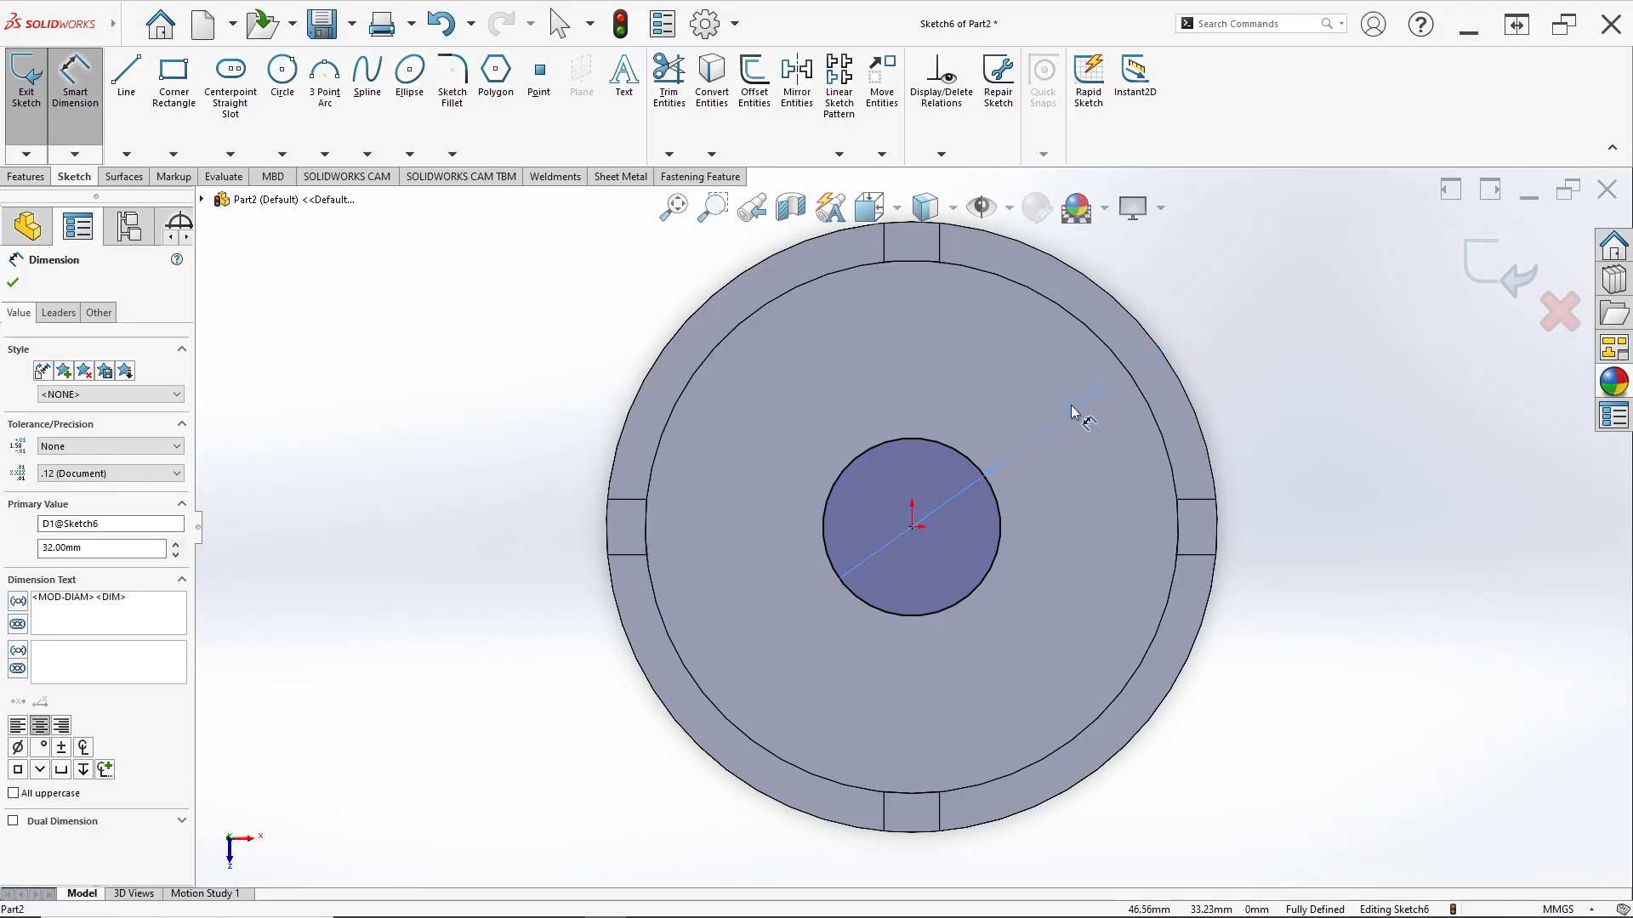
{"action": "left_click_drag", "start_coordinate": [1056, 417], "coordinate": [1299, 339]}
Check the small holes in the reference drawing and draw a circle about 18 mm in diameter, centred about 32 mm directly above the origin.
{"action": "key", "text": "alt+Tab"}
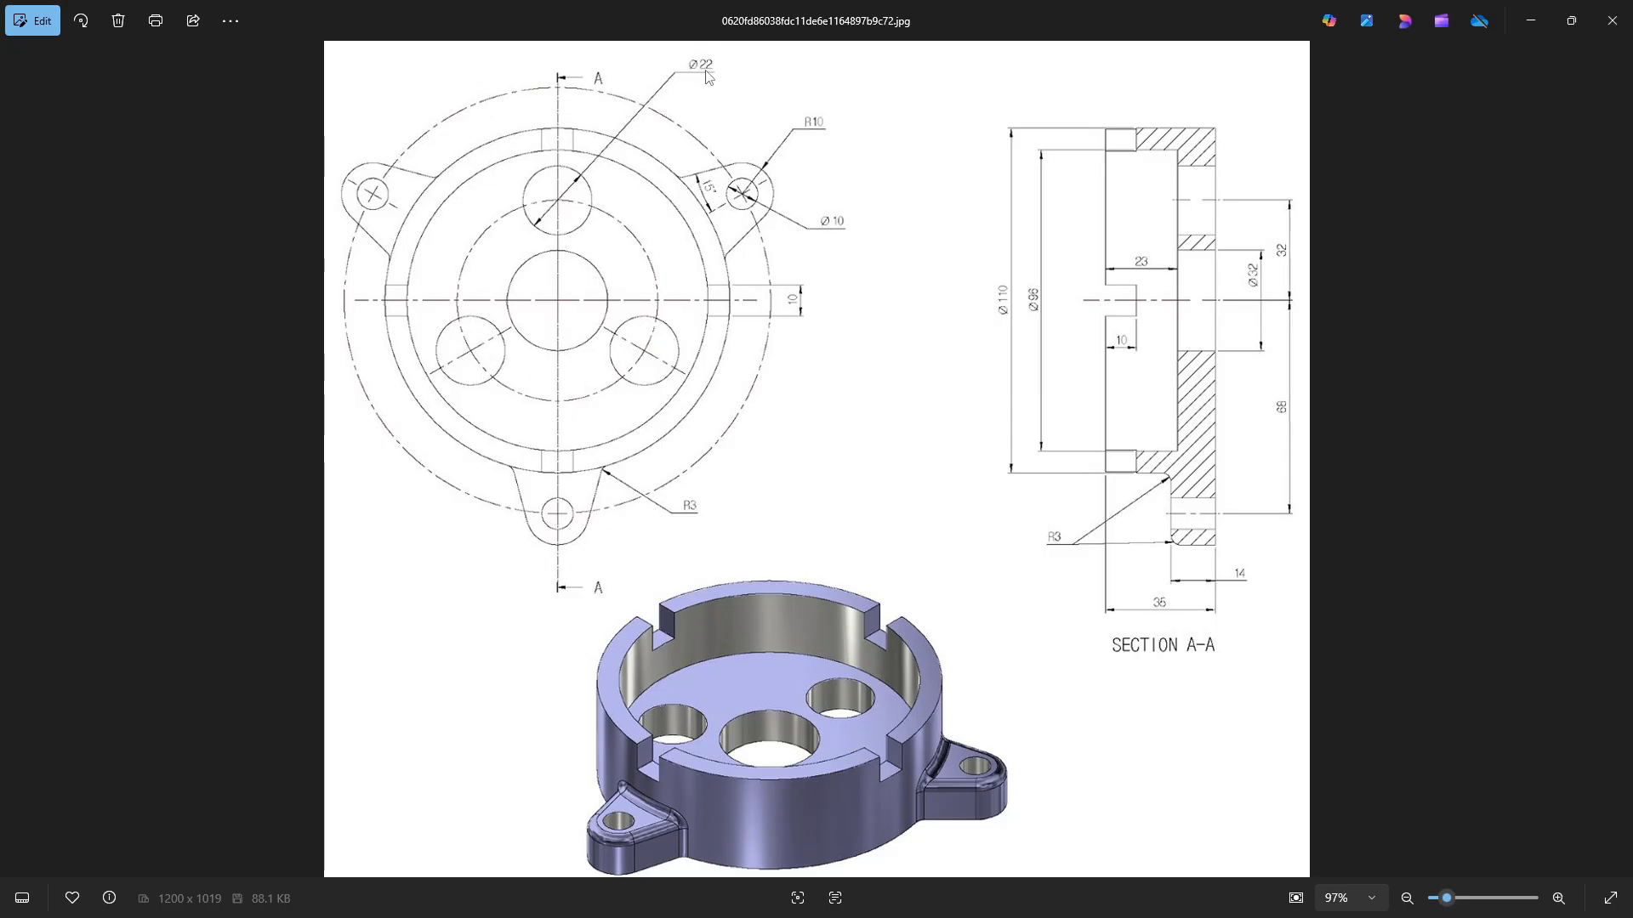
{"action": "key", "text": "alt+Tab"}
{"action": "left_click", "coordinate": [279, 83]}
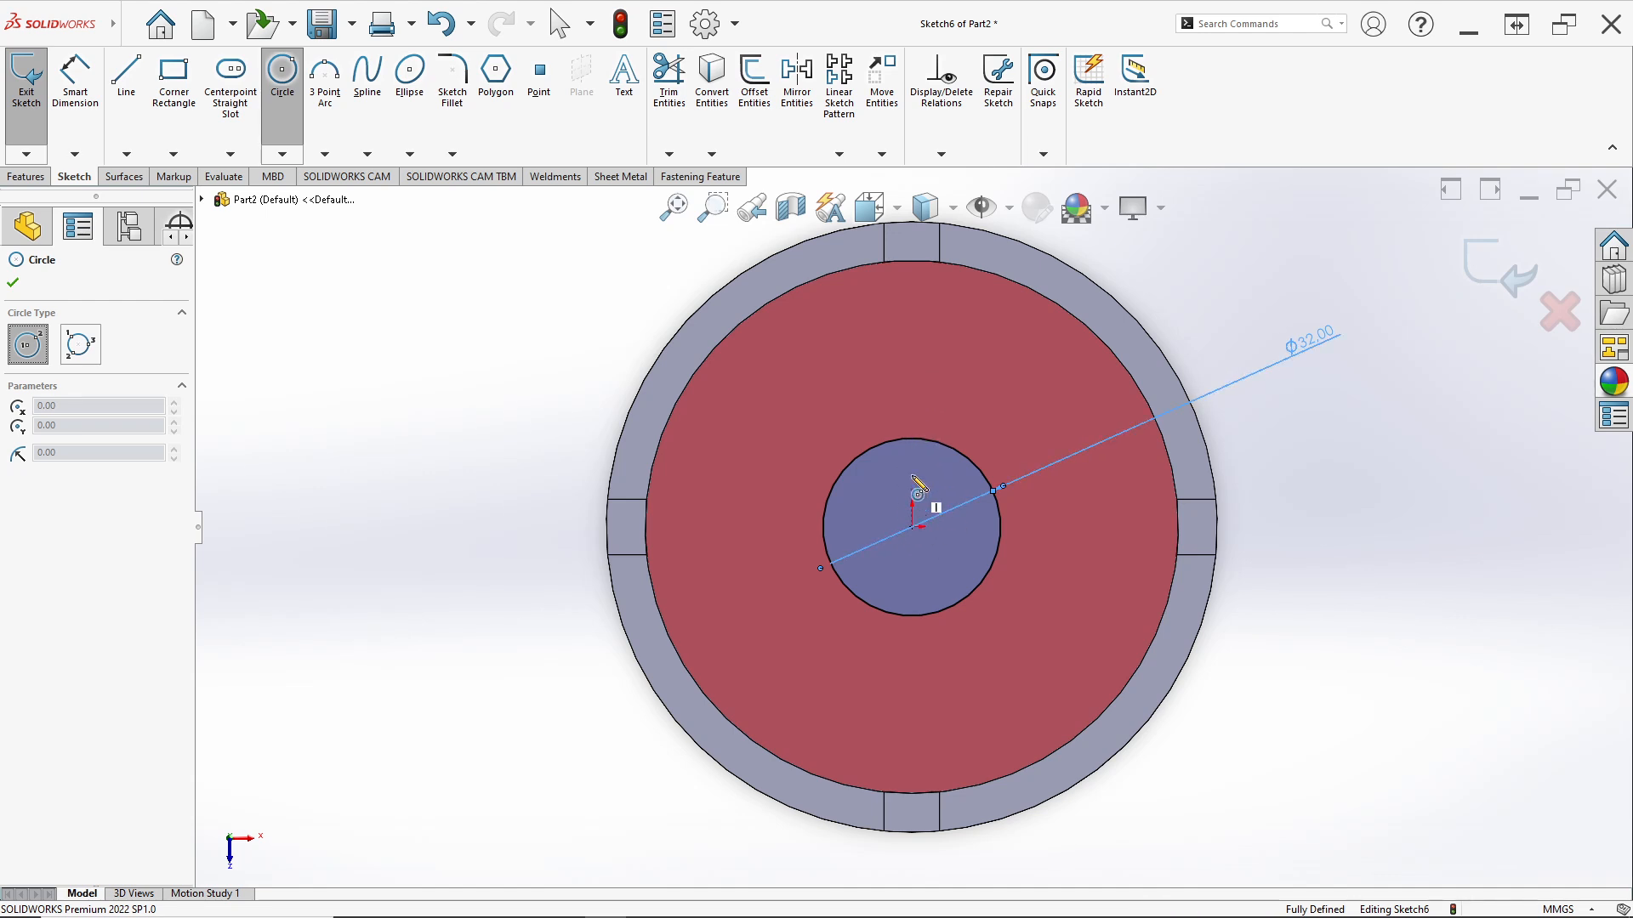
{"action": "left_click", "coordinate": [911, 350]}
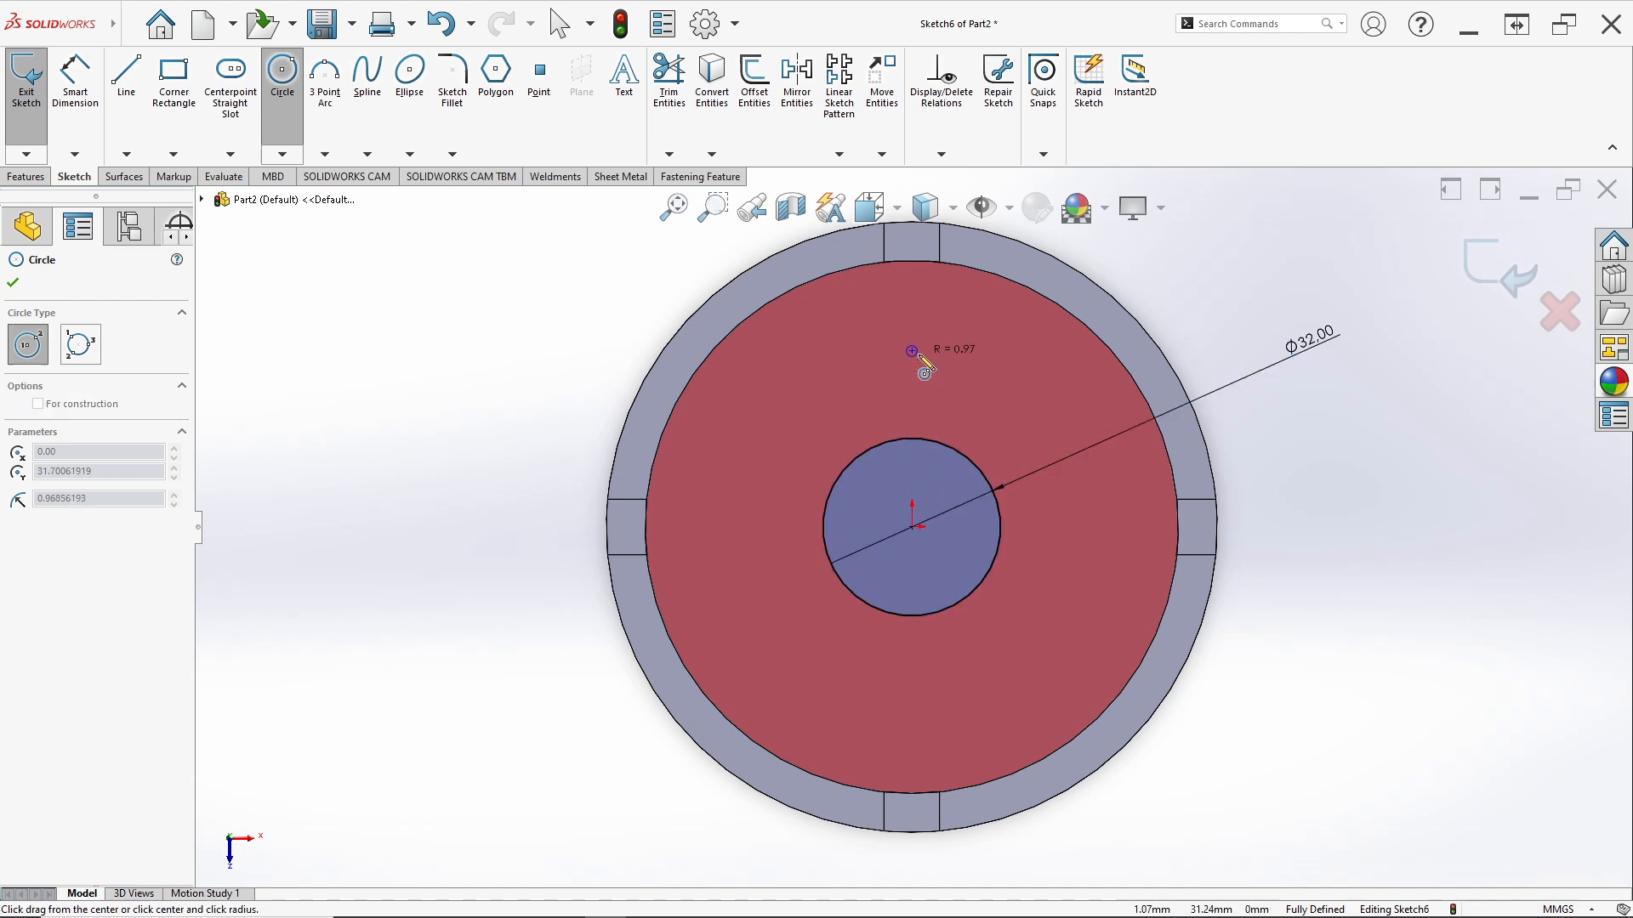
{"action": "left_click", "coordinate": [947, 387]}
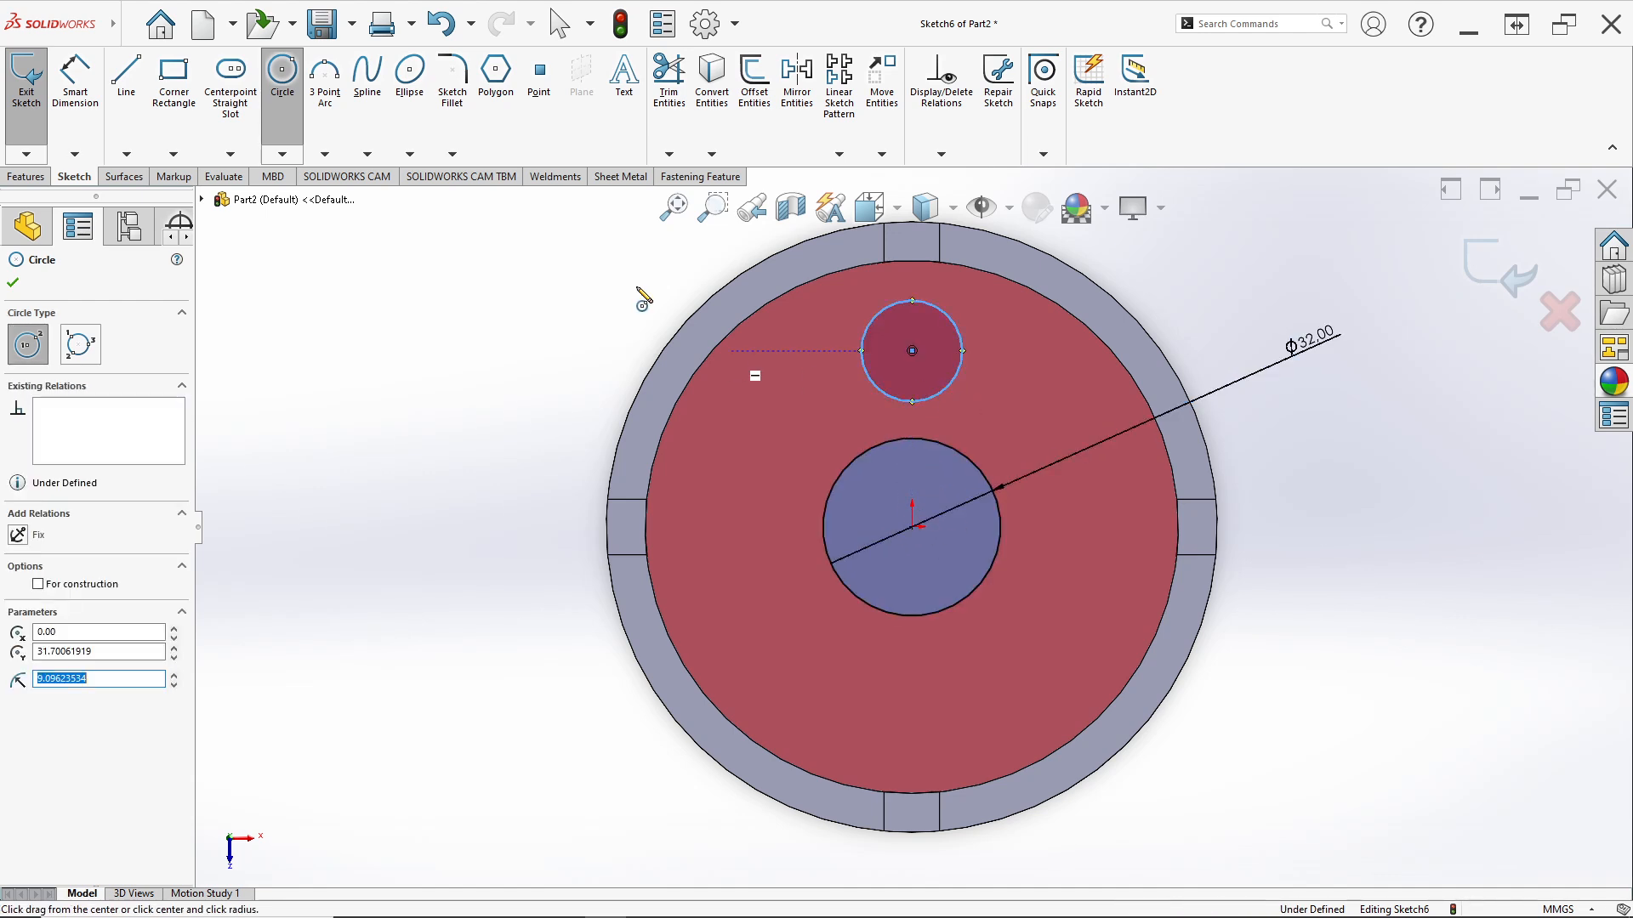
Dimension the upper circle's diameter to 22 mm.
{"action": "left_click", "coordinate": [79, 109]}
{"action": "left_click", "coordinate": [962, 356]}
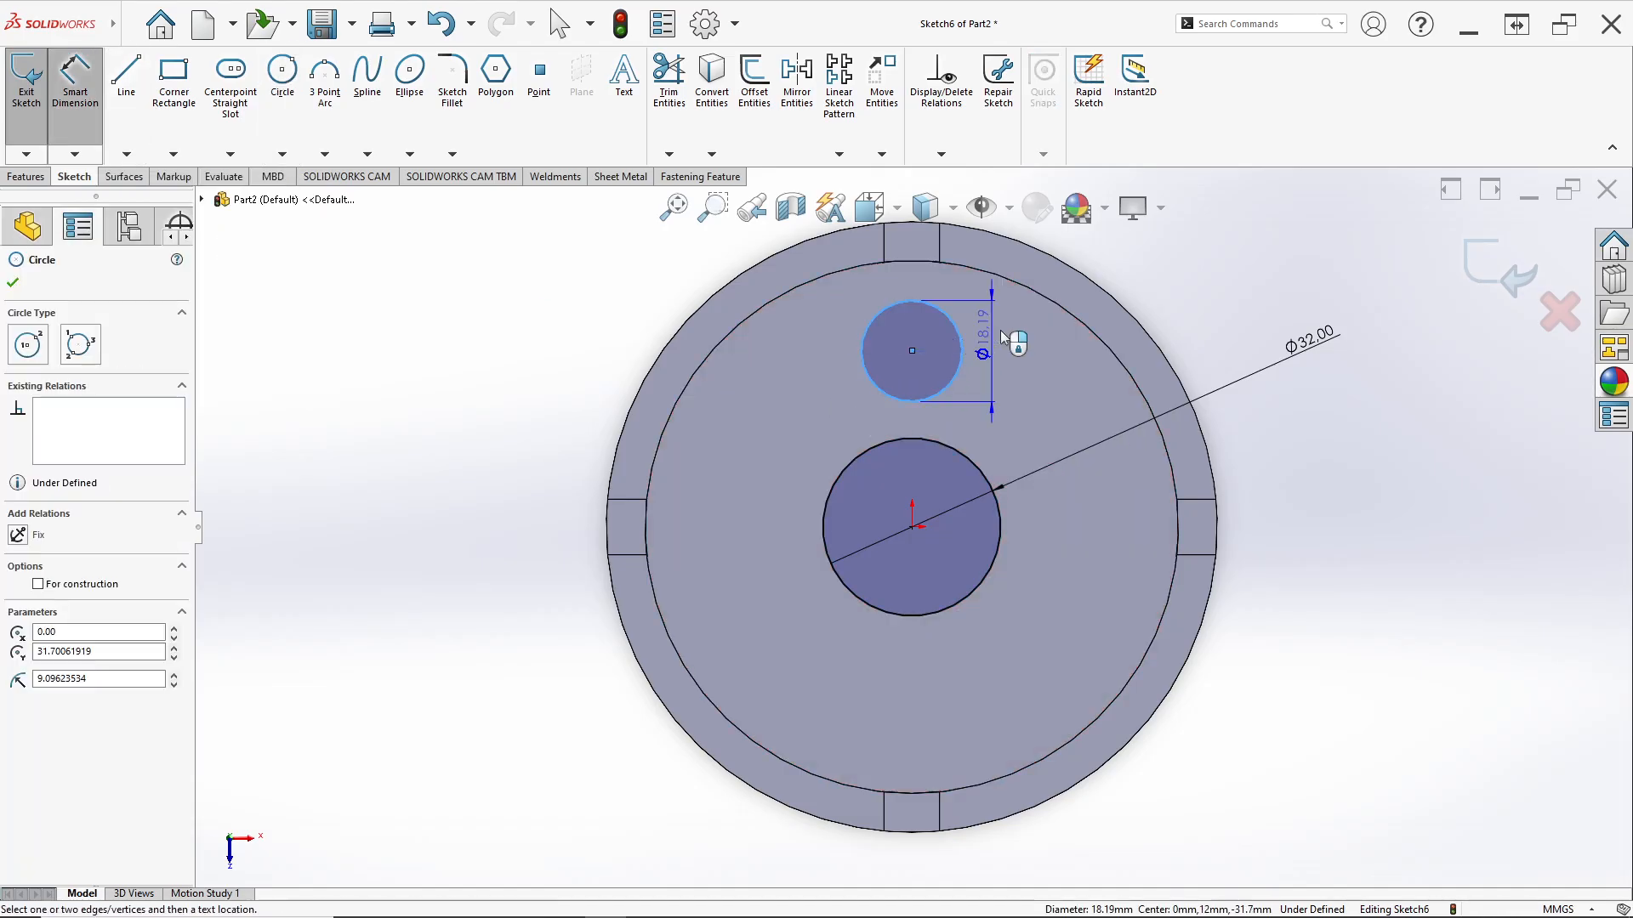
{"action": "left_click", "coordinate": [1161, 254]}
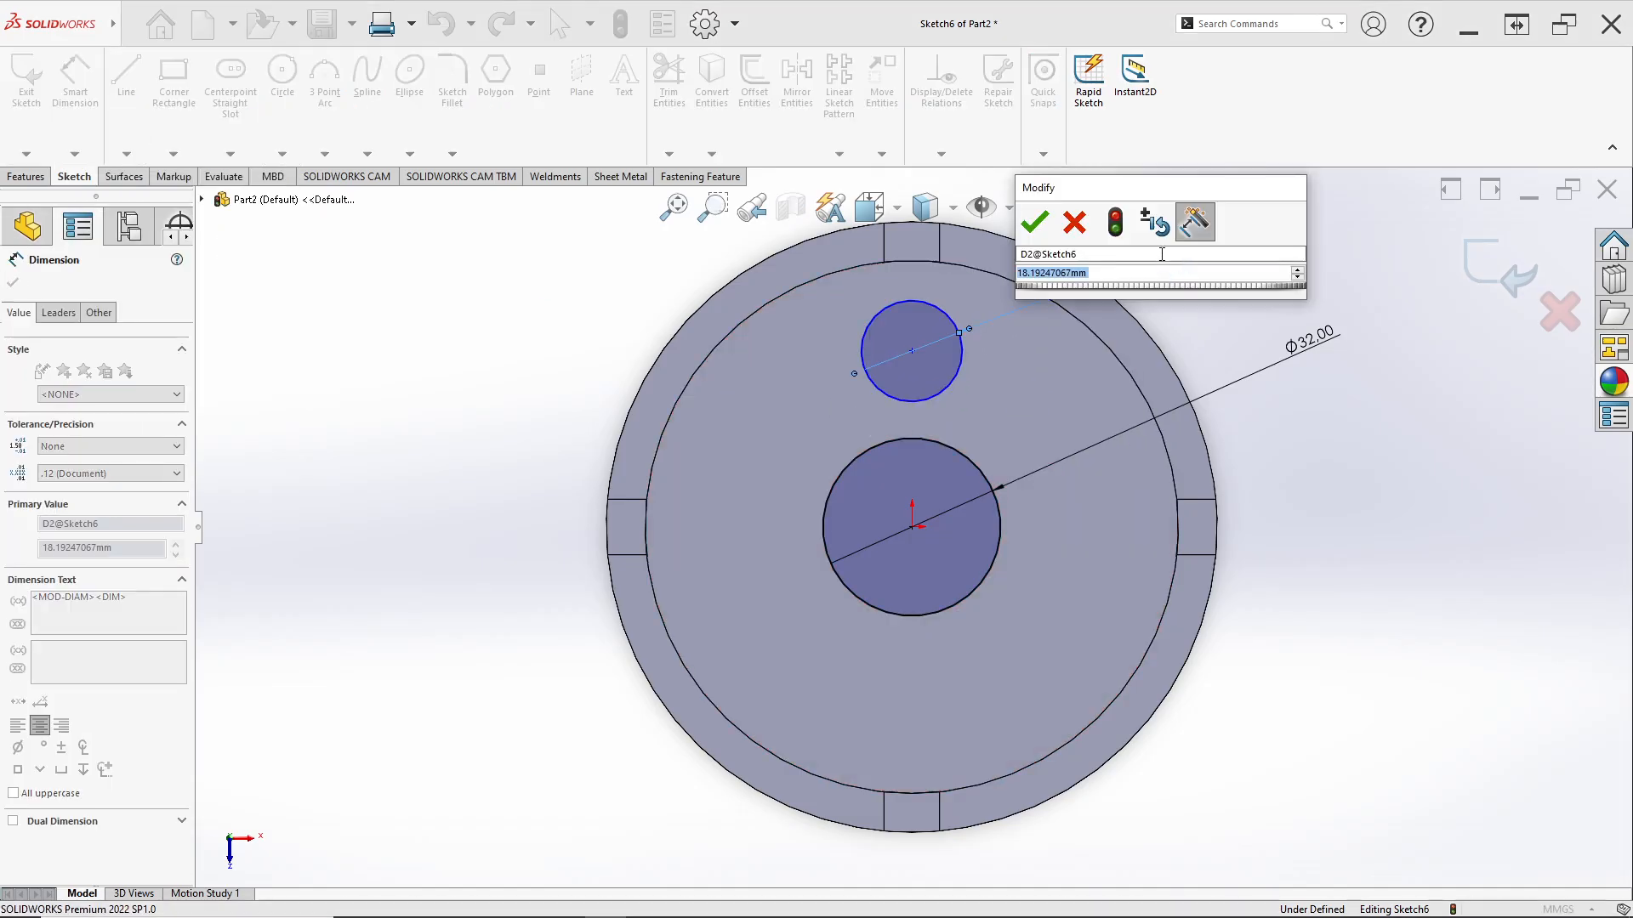
{"action": "type", "text": "22"}
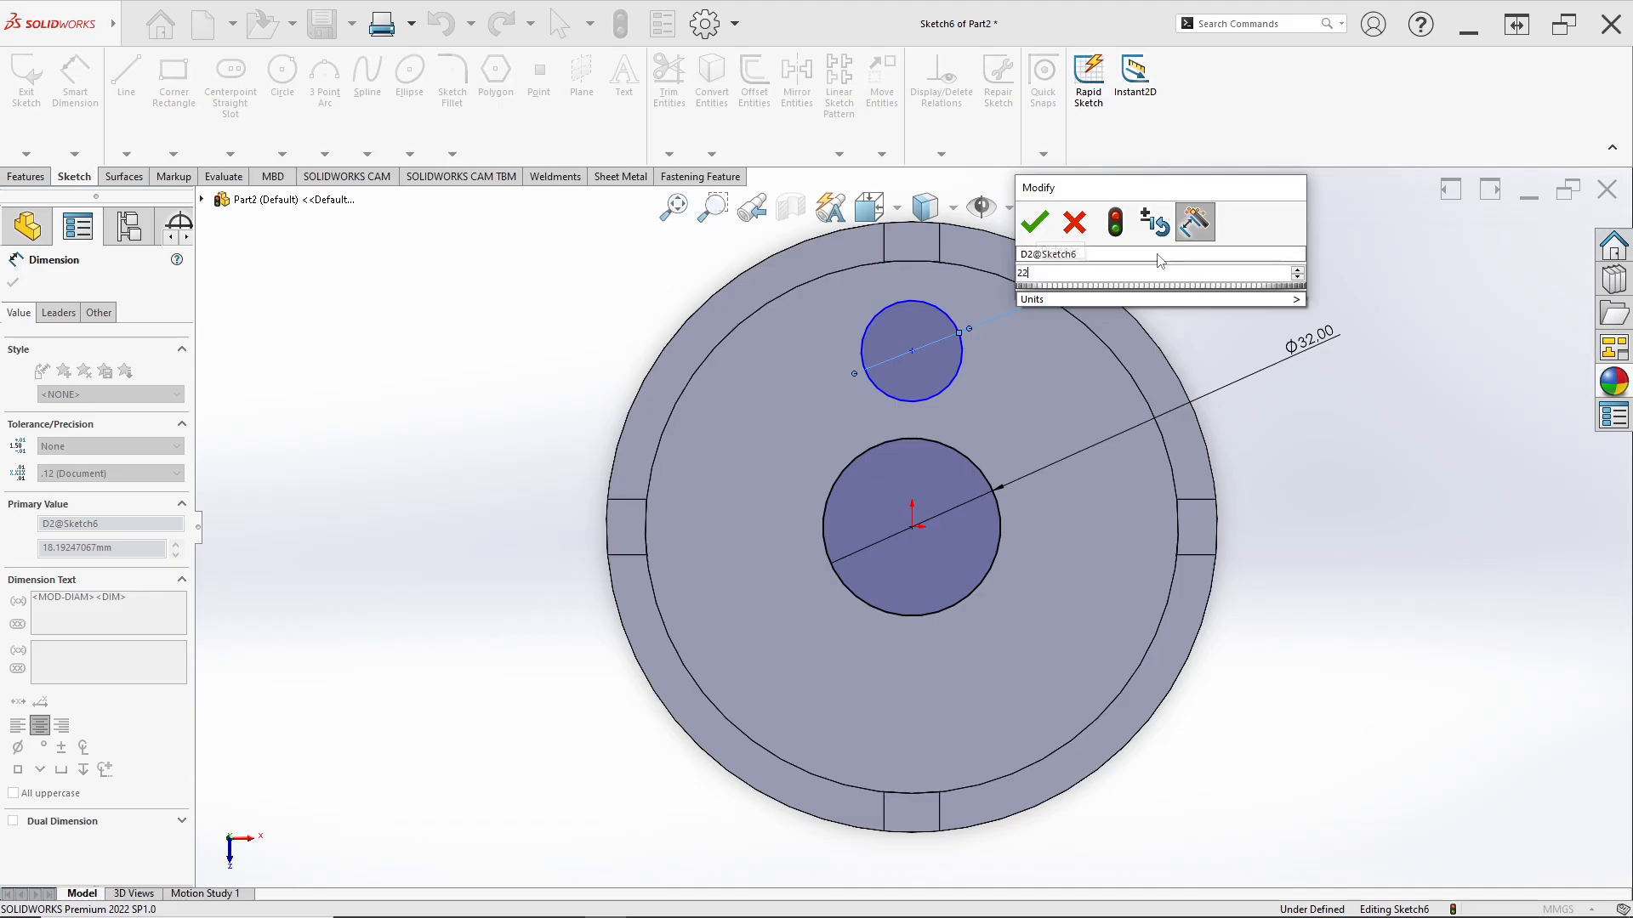
{"action": "key", "text": "Return"}
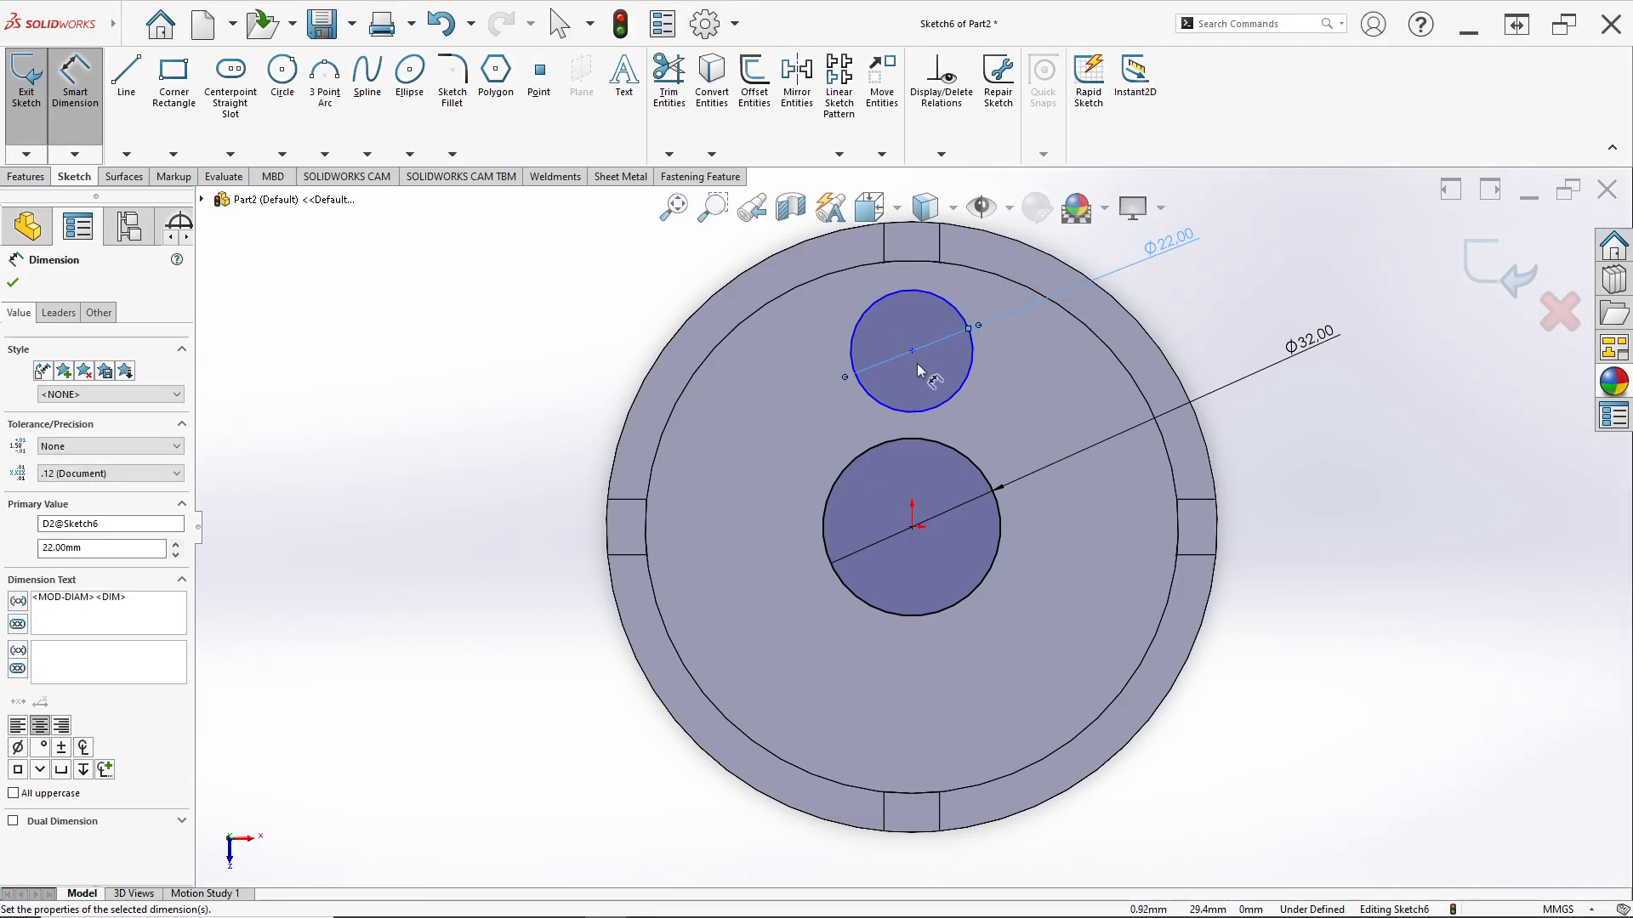
Check the hole offset in the reference drawing and dimension the upper circle's centre 32 mm vertically from the origin.
{"action": "key", "text": "alt+Tab"}
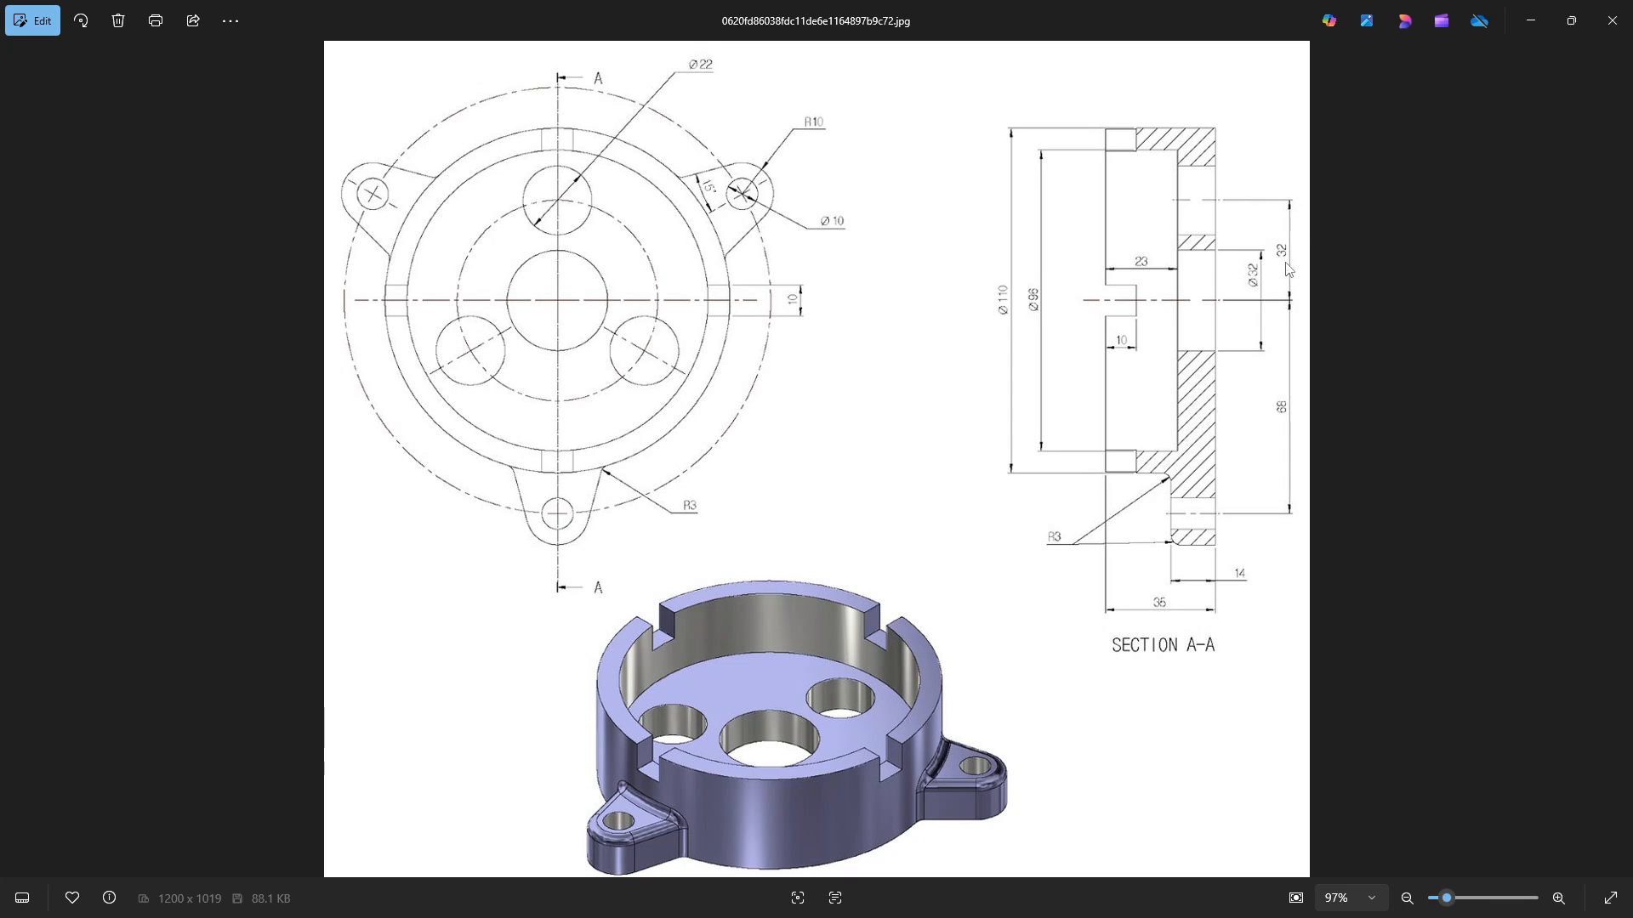
{"action": "key", "text": "alt+Tab"}
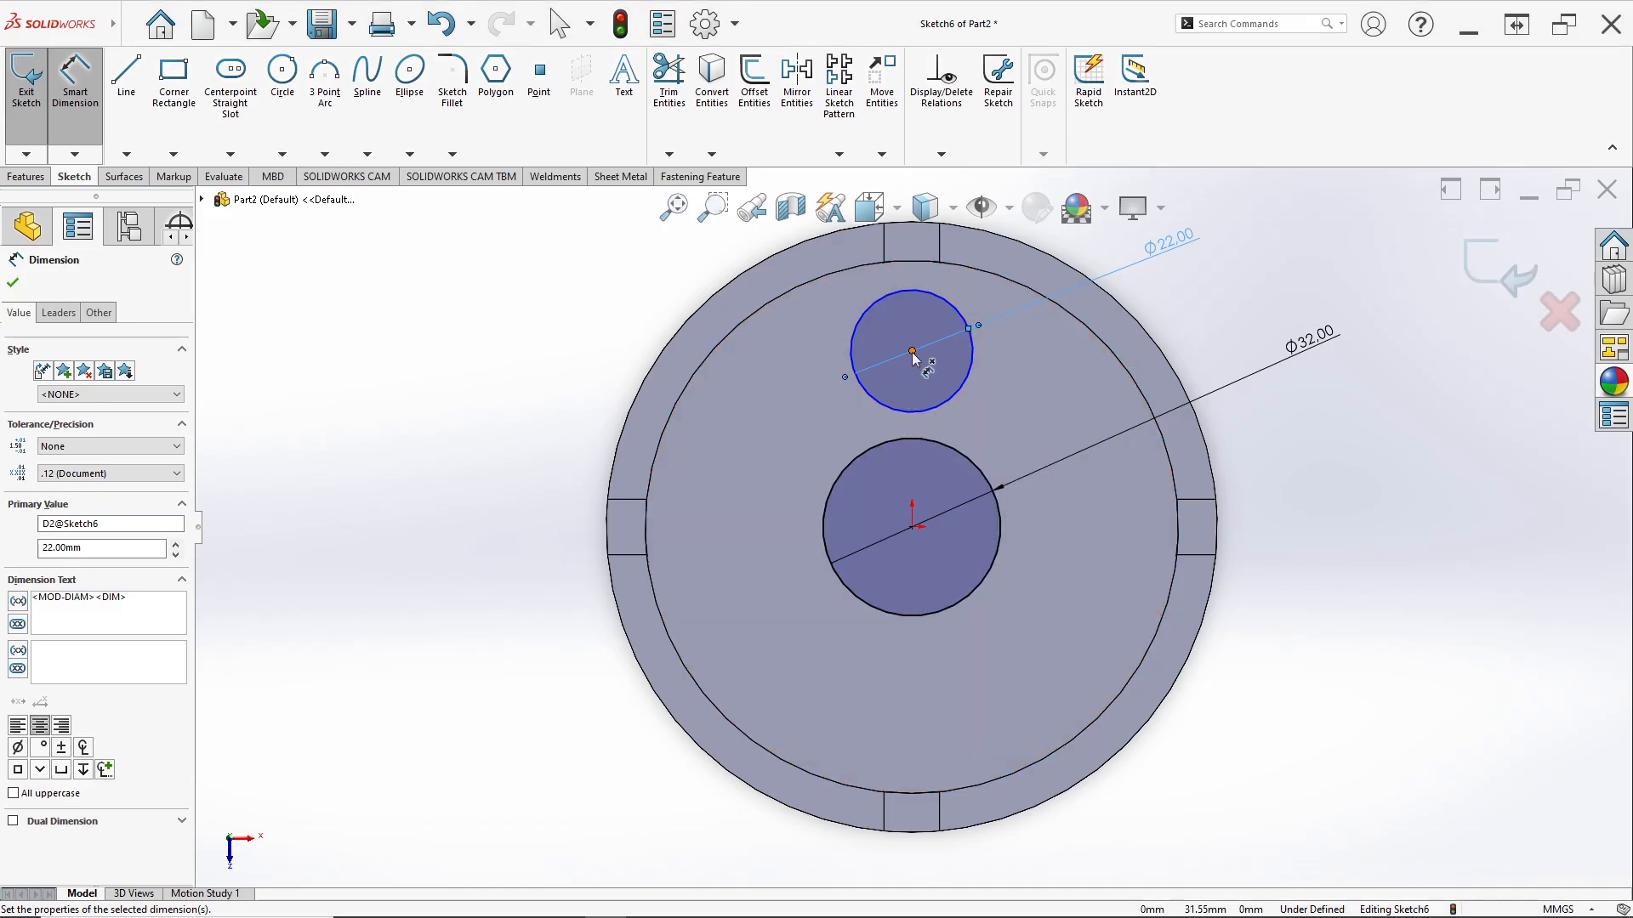
{"action": "left_click", "coordinate": [913, 351]}
{"action": "left_click", "coordinate": [913, 527]}
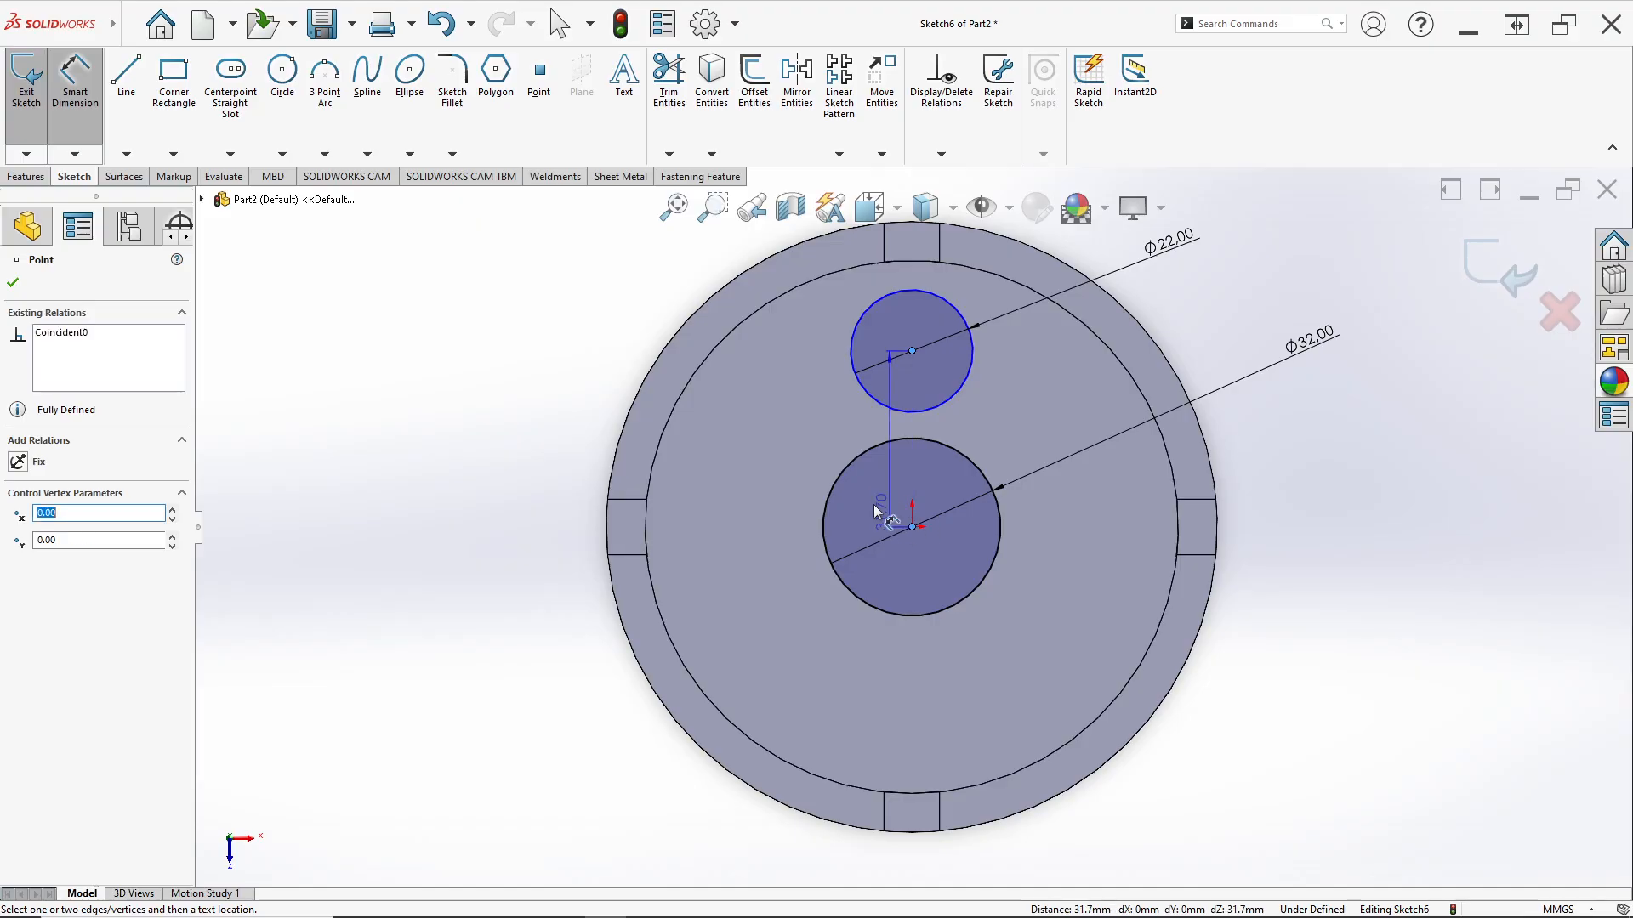
{"action": "left_click", "coordinate": [502, 452]}
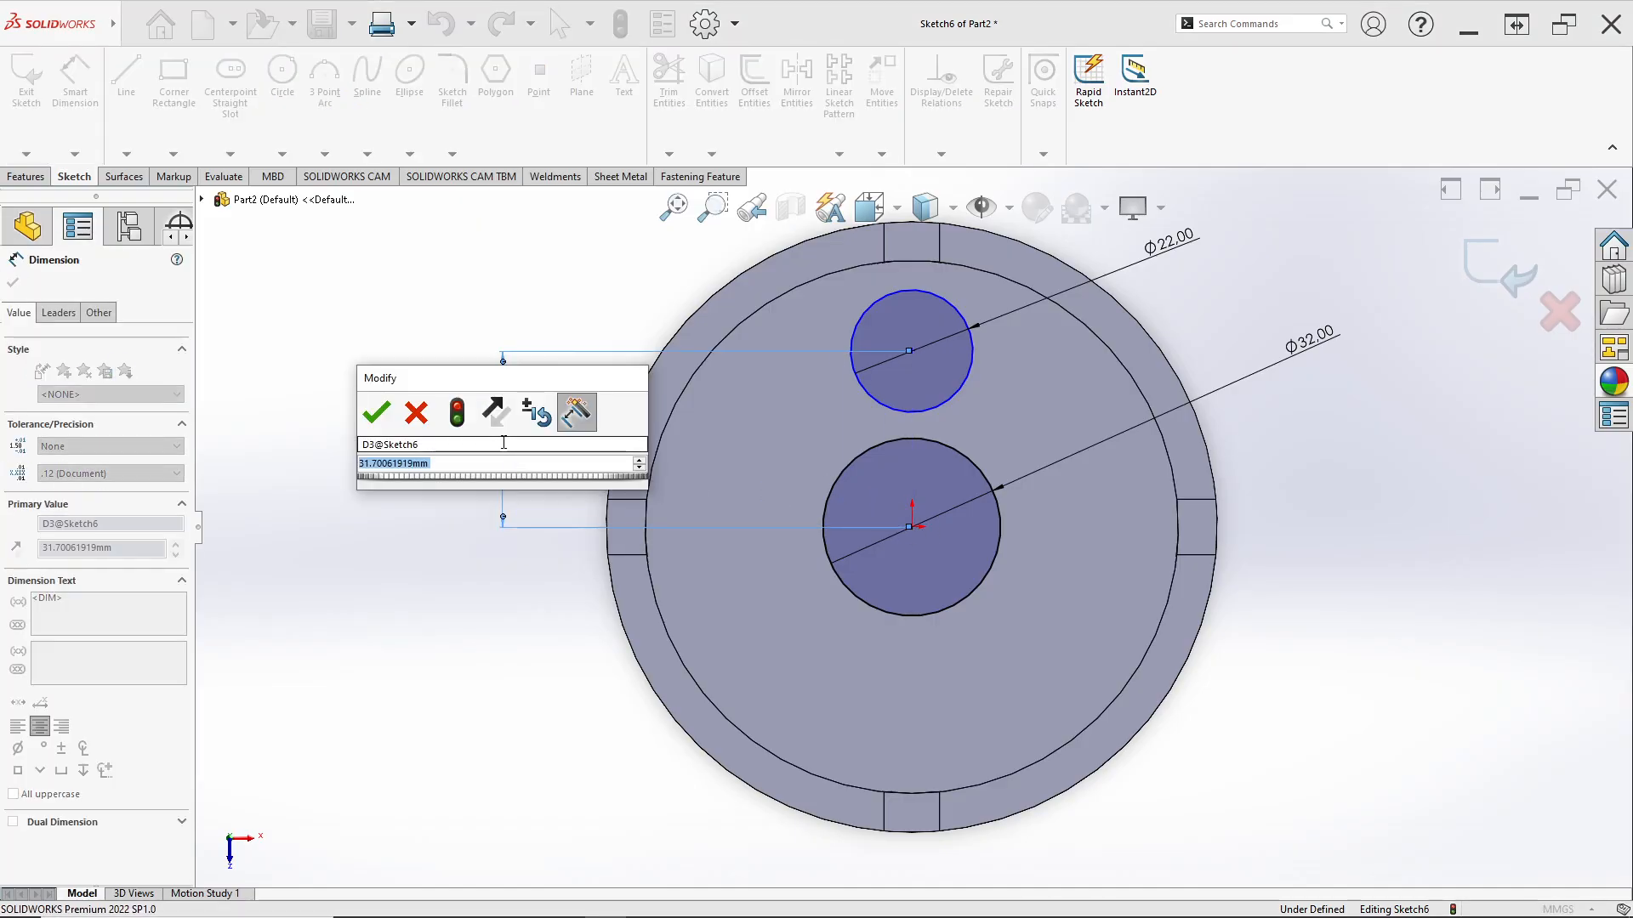
{"action": "type", "text": "32"}
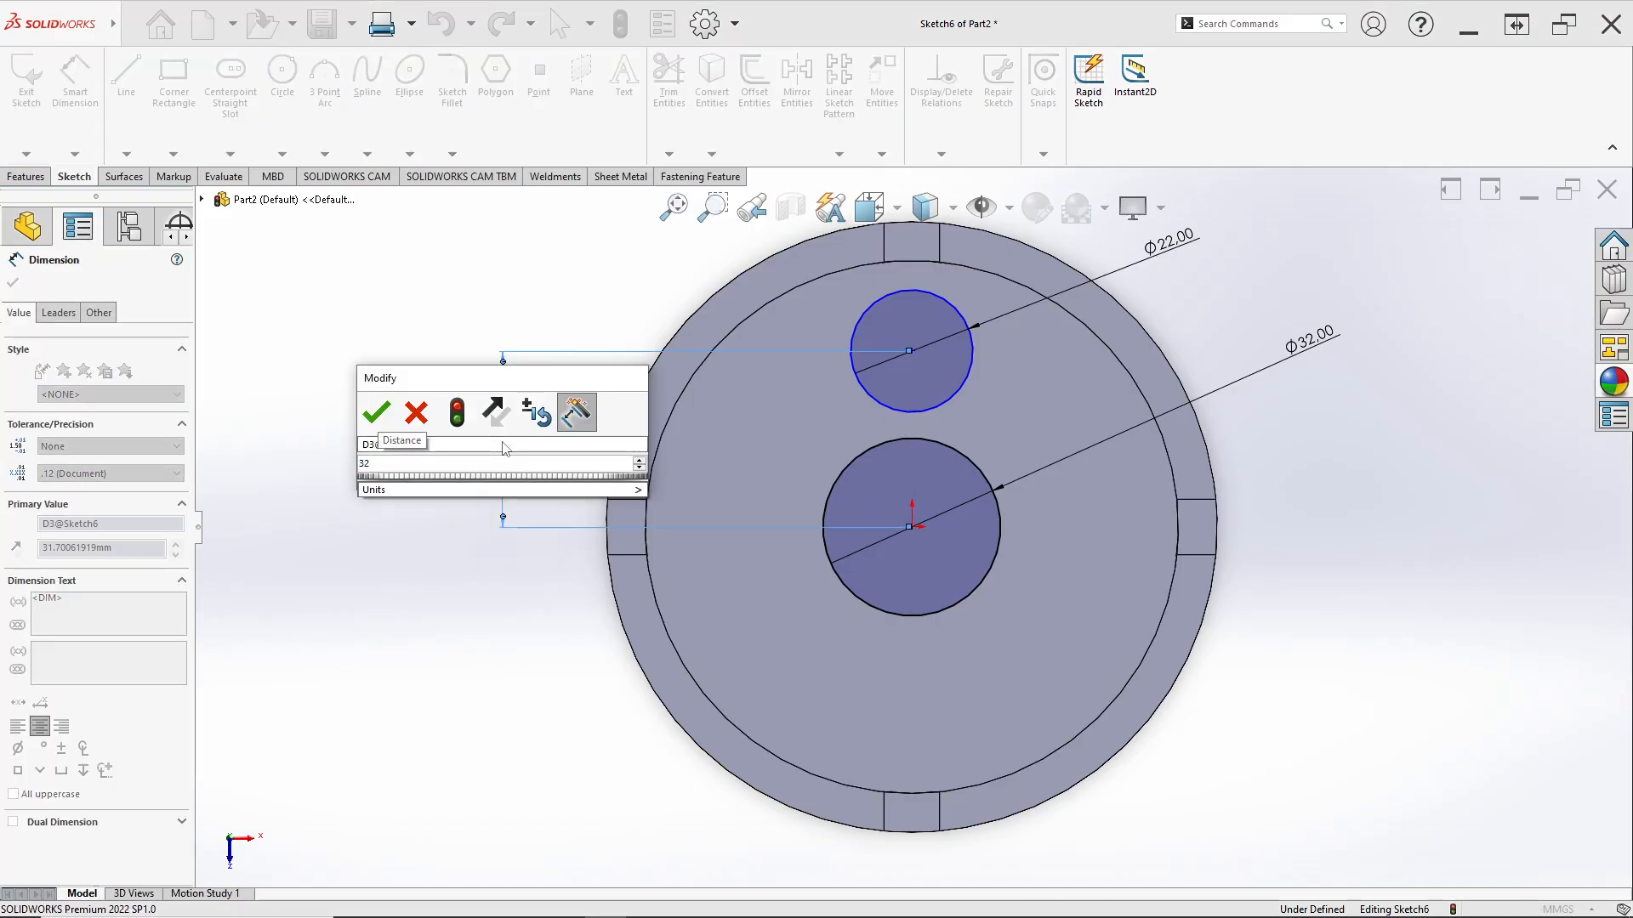
{"action": "key", "text": "Return"}
Create a circular sketch pattern of the 22 mm circle about the origin with 3 equally spaced instances over 360 degrees.
{"action": "key", "text": "alt+Tab"}
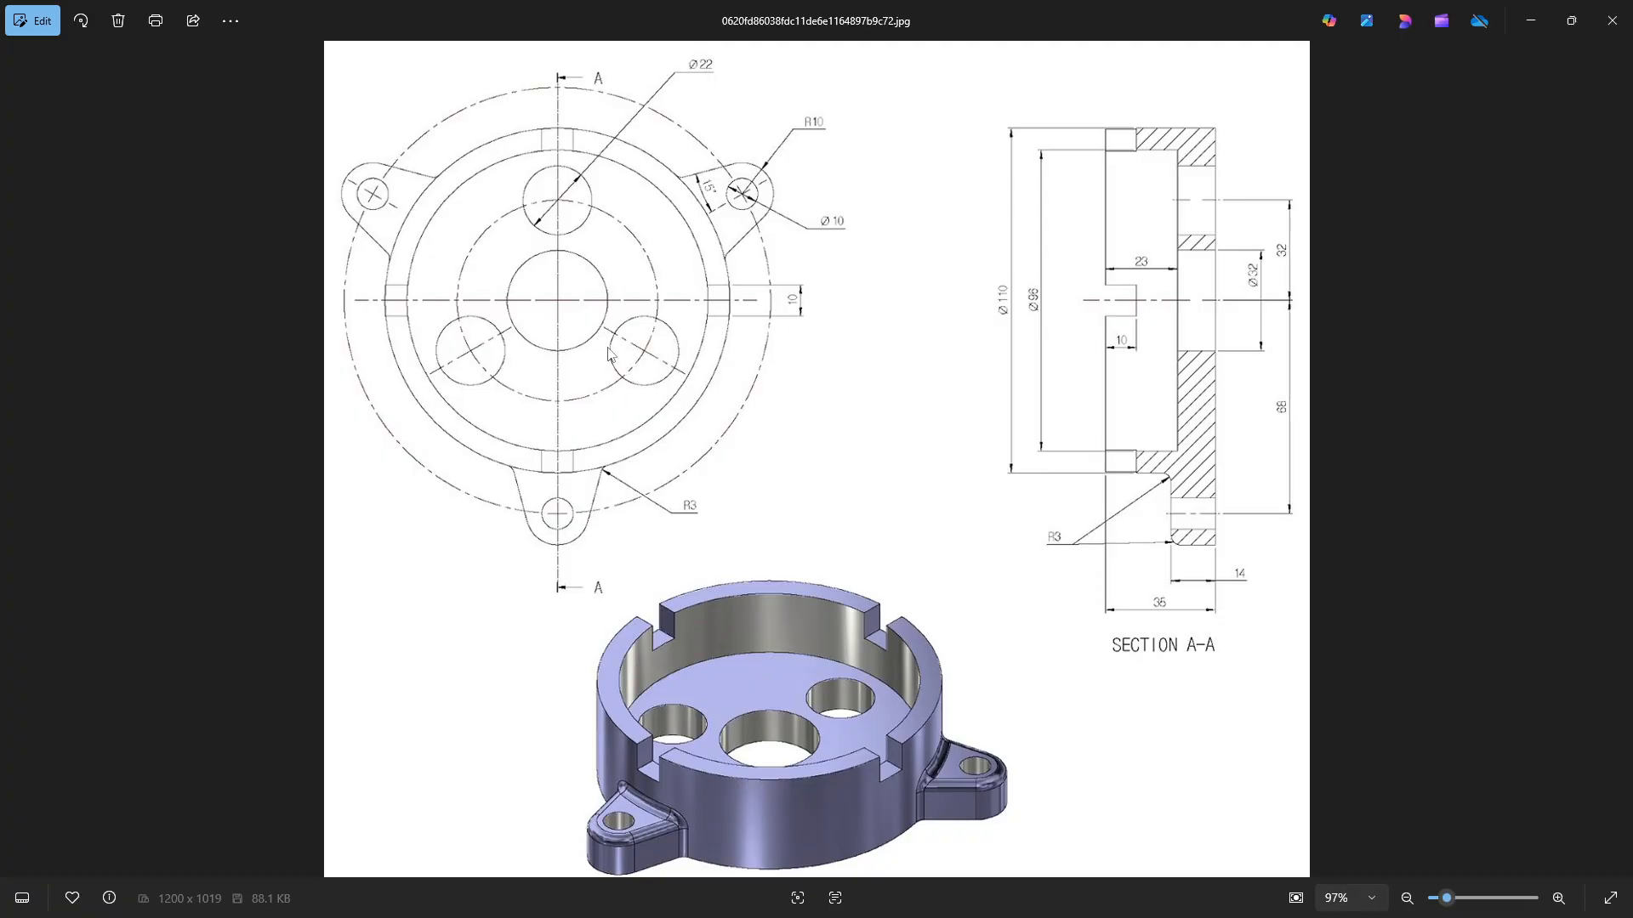
{"action": "key", "text": "alt+Tab"}
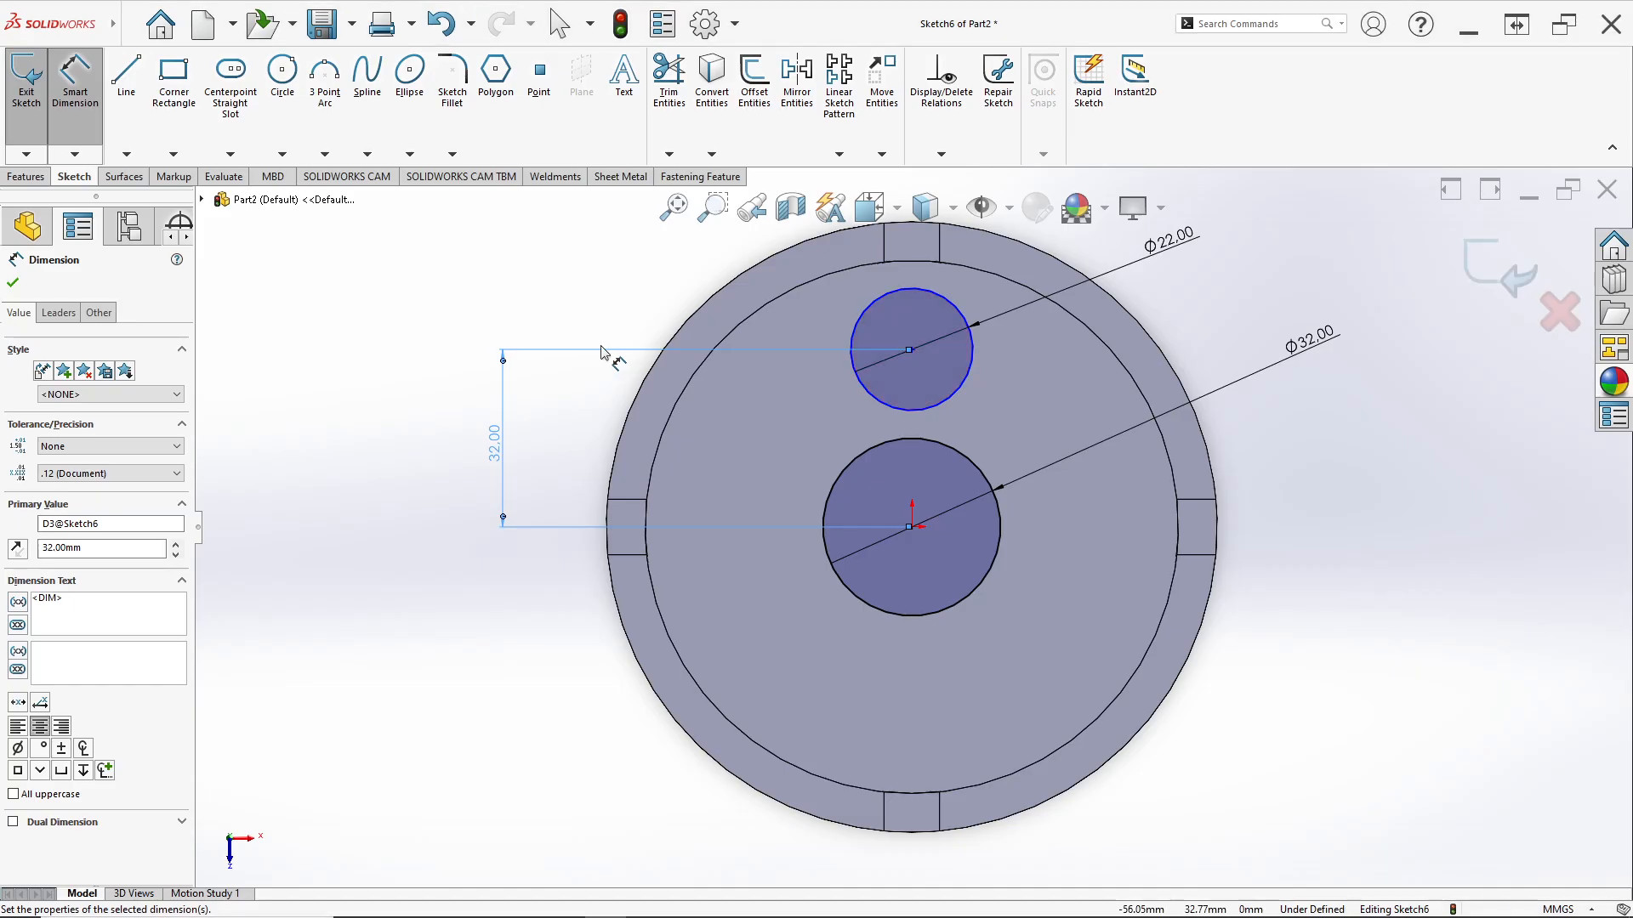
{"action": "left_click", "coordinate": [838, 158]}
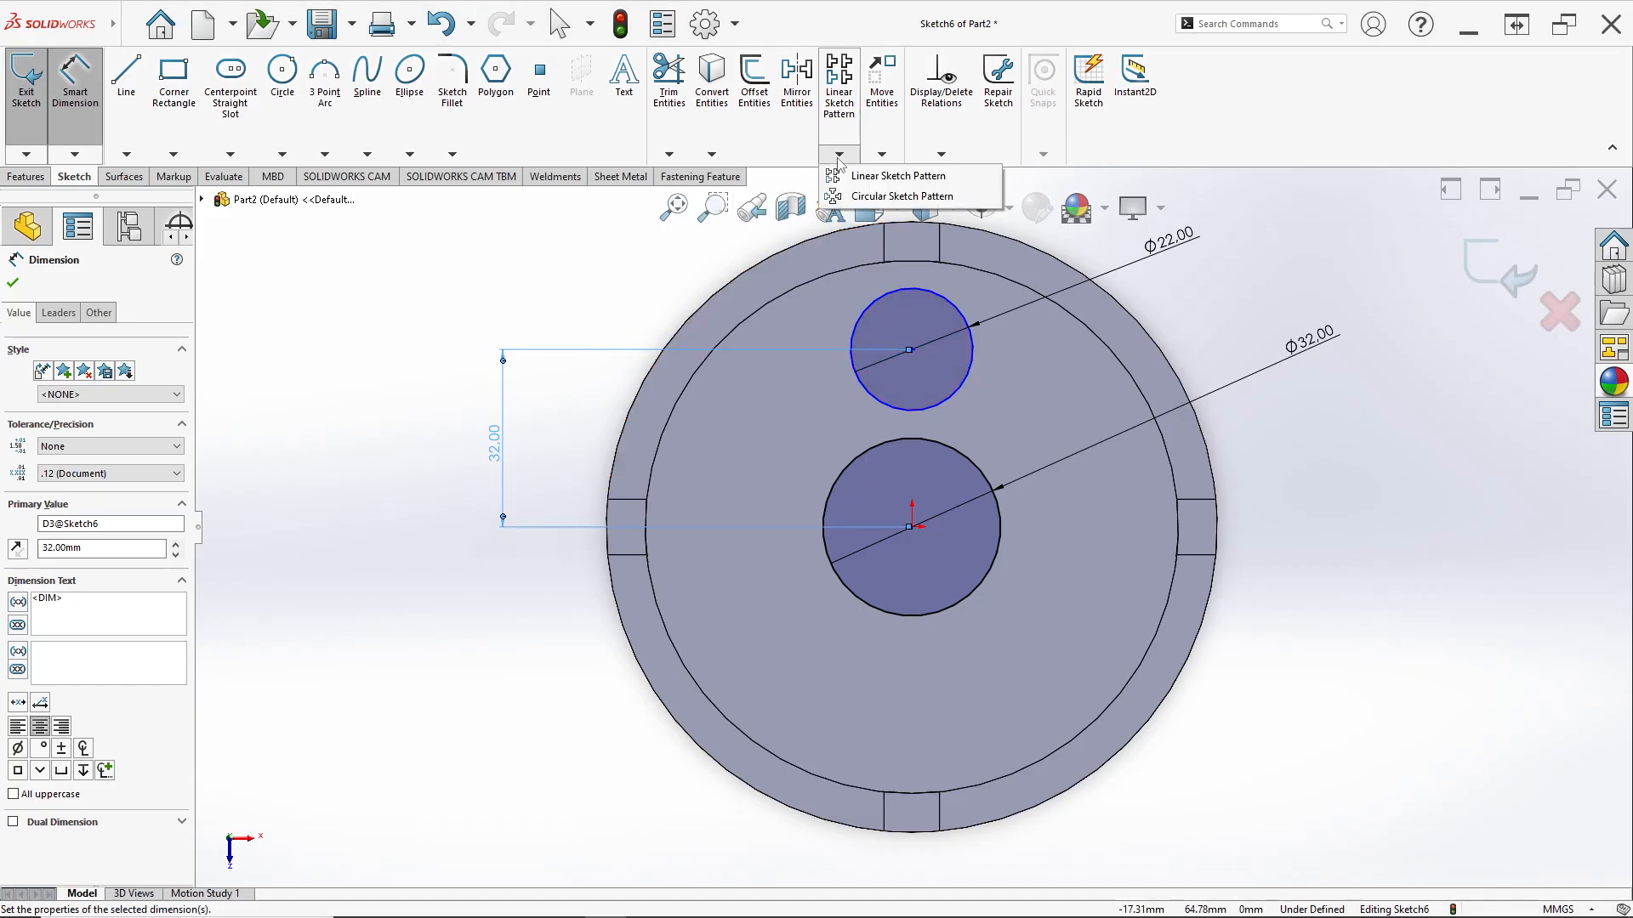
{"action": "left_click", "coordinate": [860, 196]}
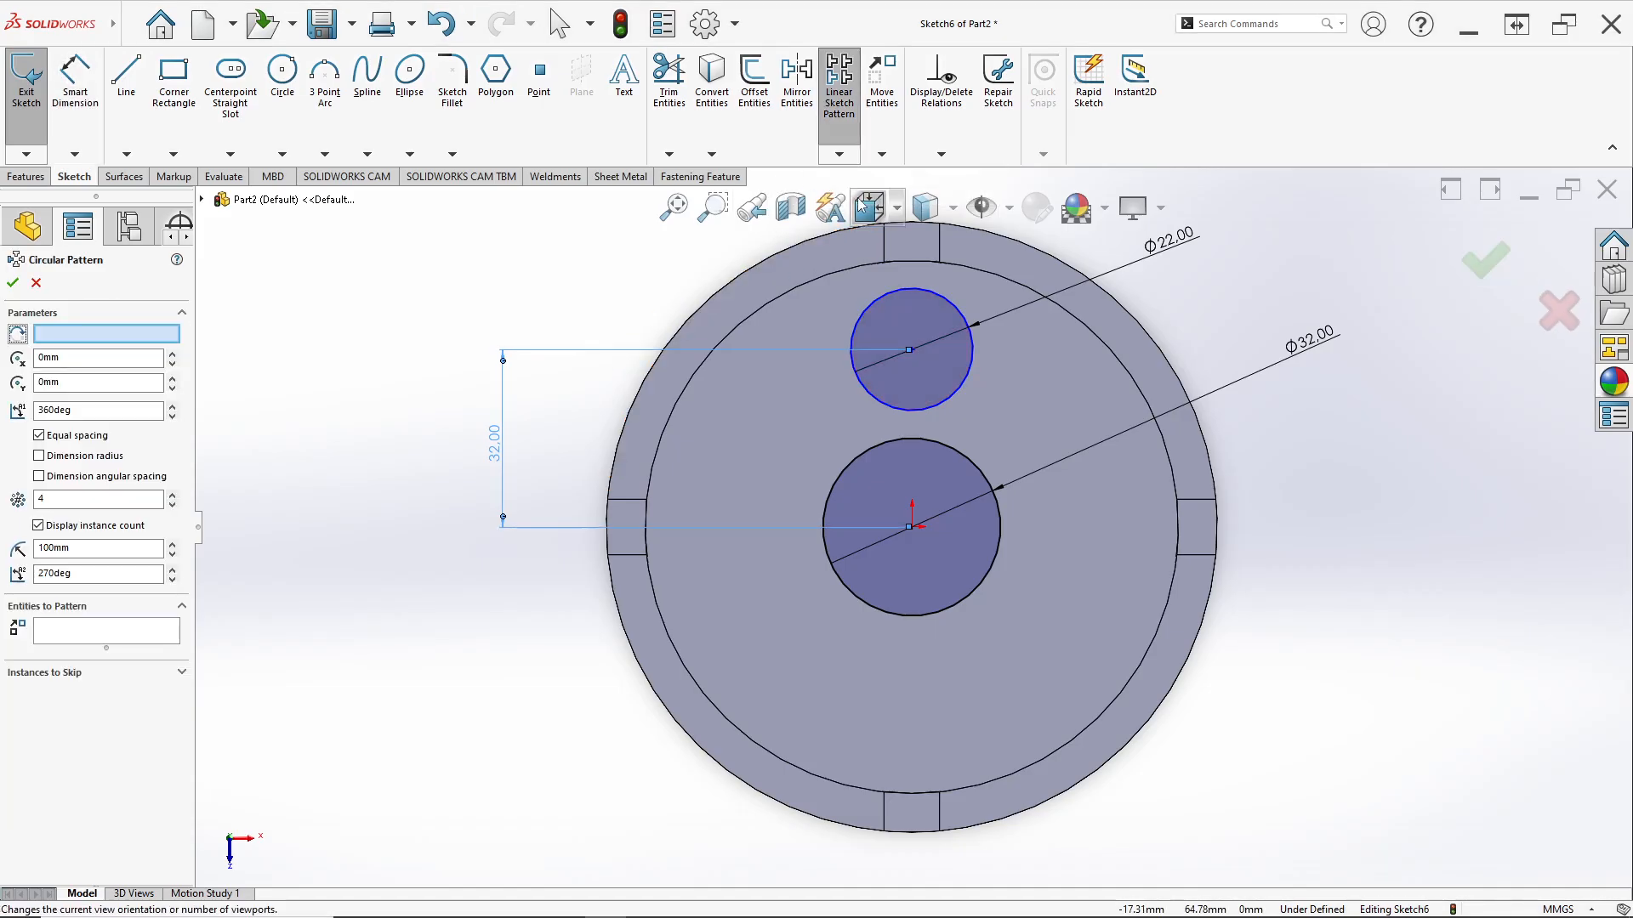
{"action": "left_click", "coordinate": [66, 632]}
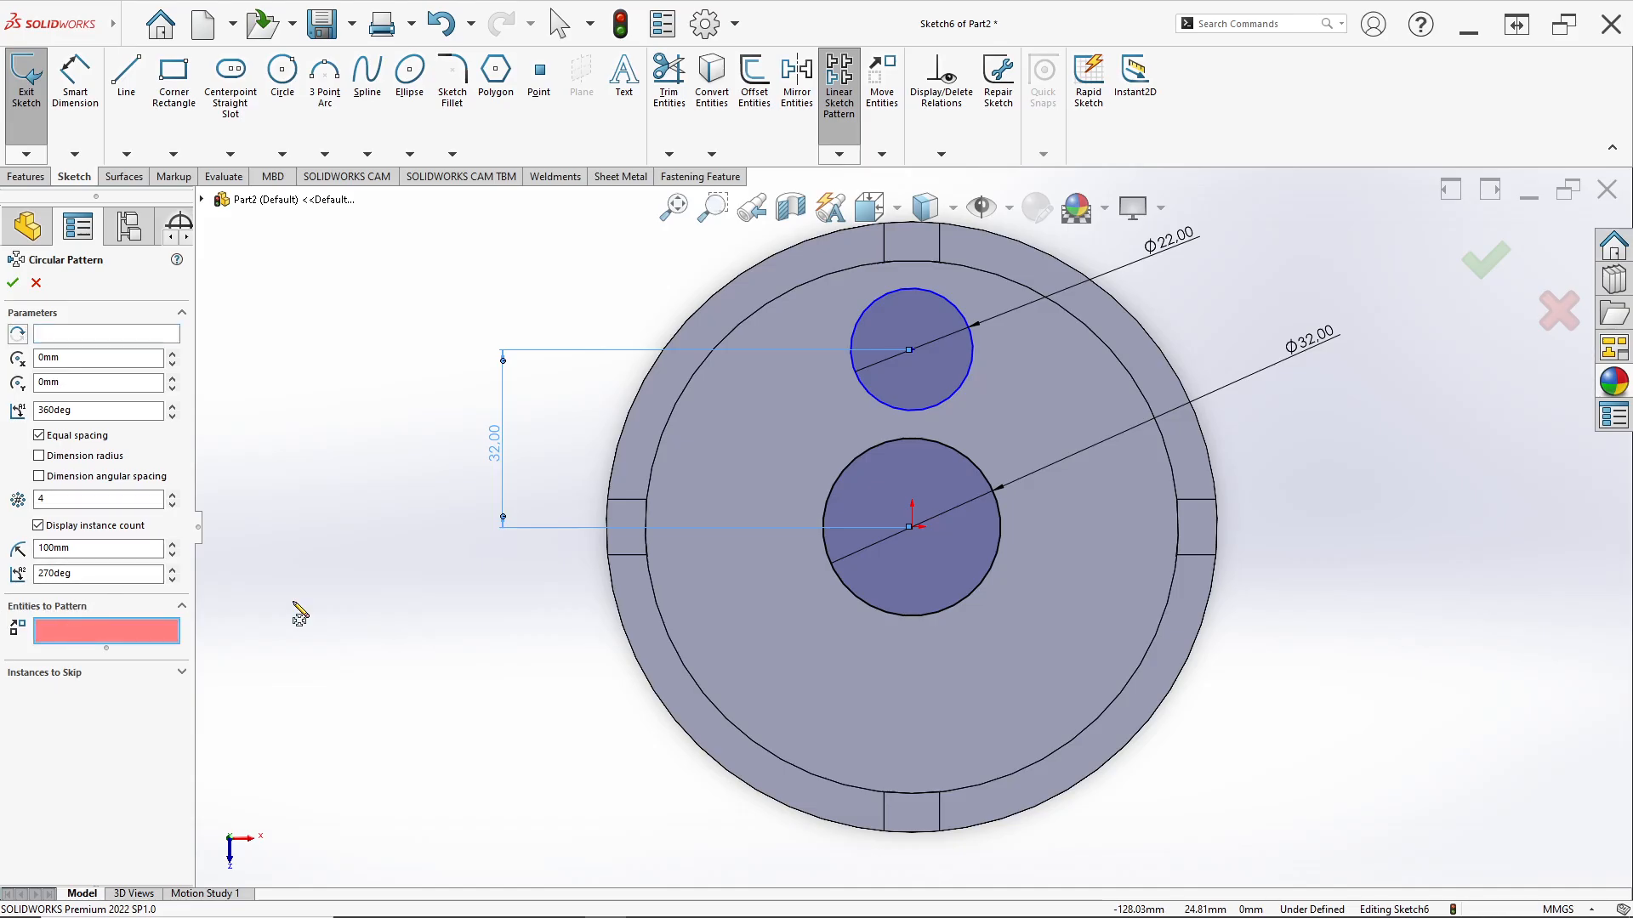
{"action": "left_click", "coordinate": [896, 411]}
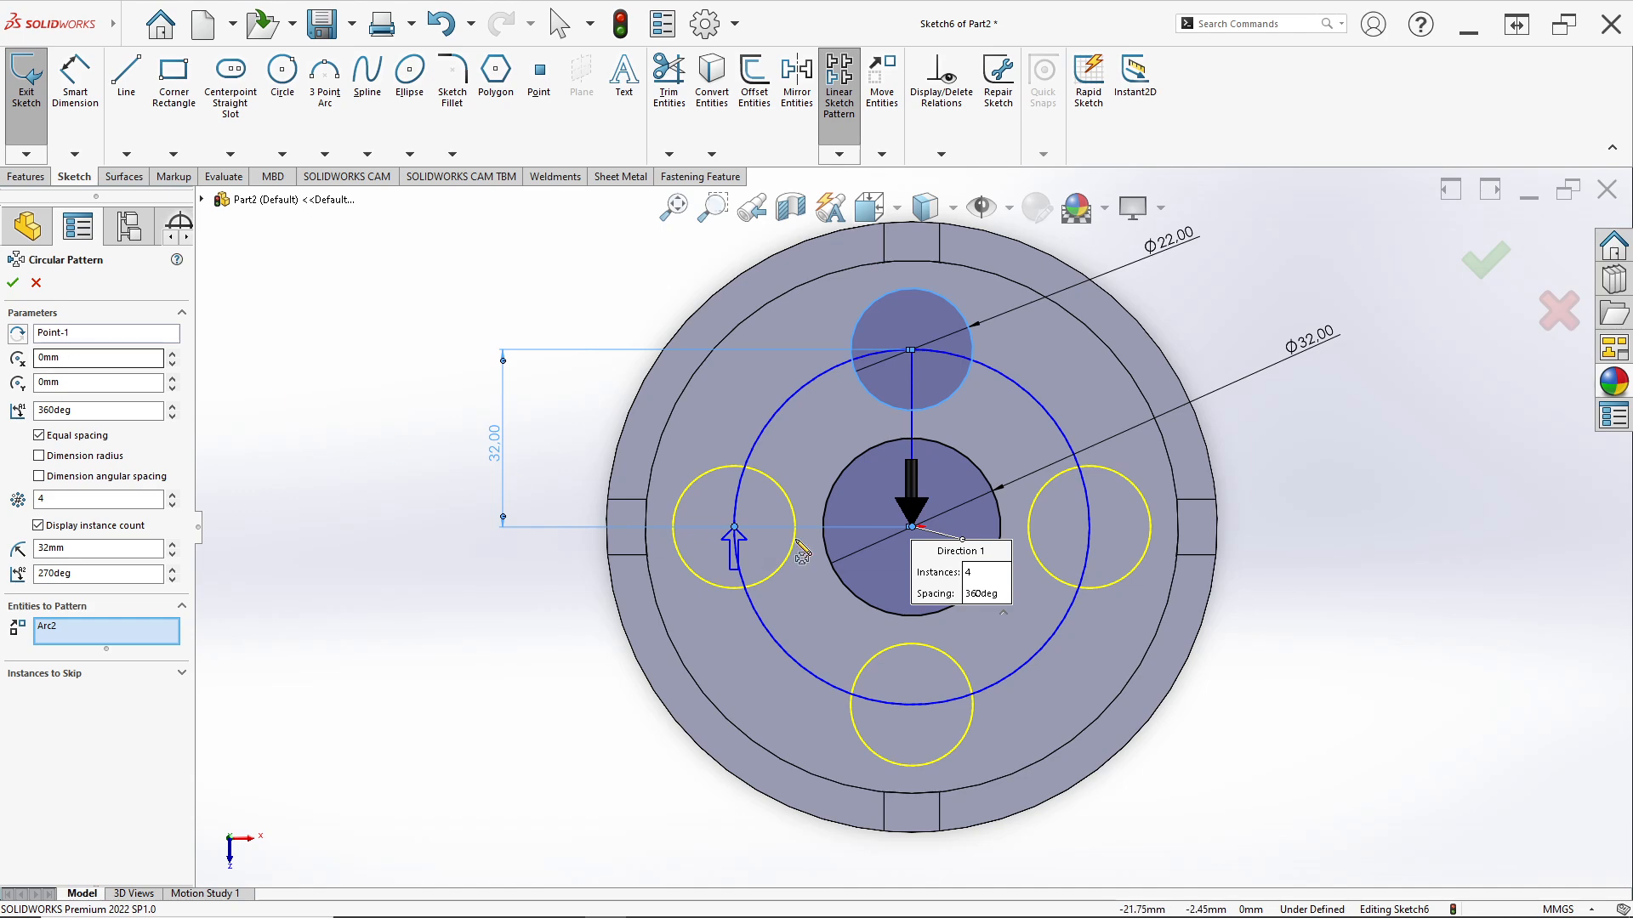
{"action": "scroll", "coordinate": [914, 529], "scroll_direction": "down", "scroll_amount": 5}
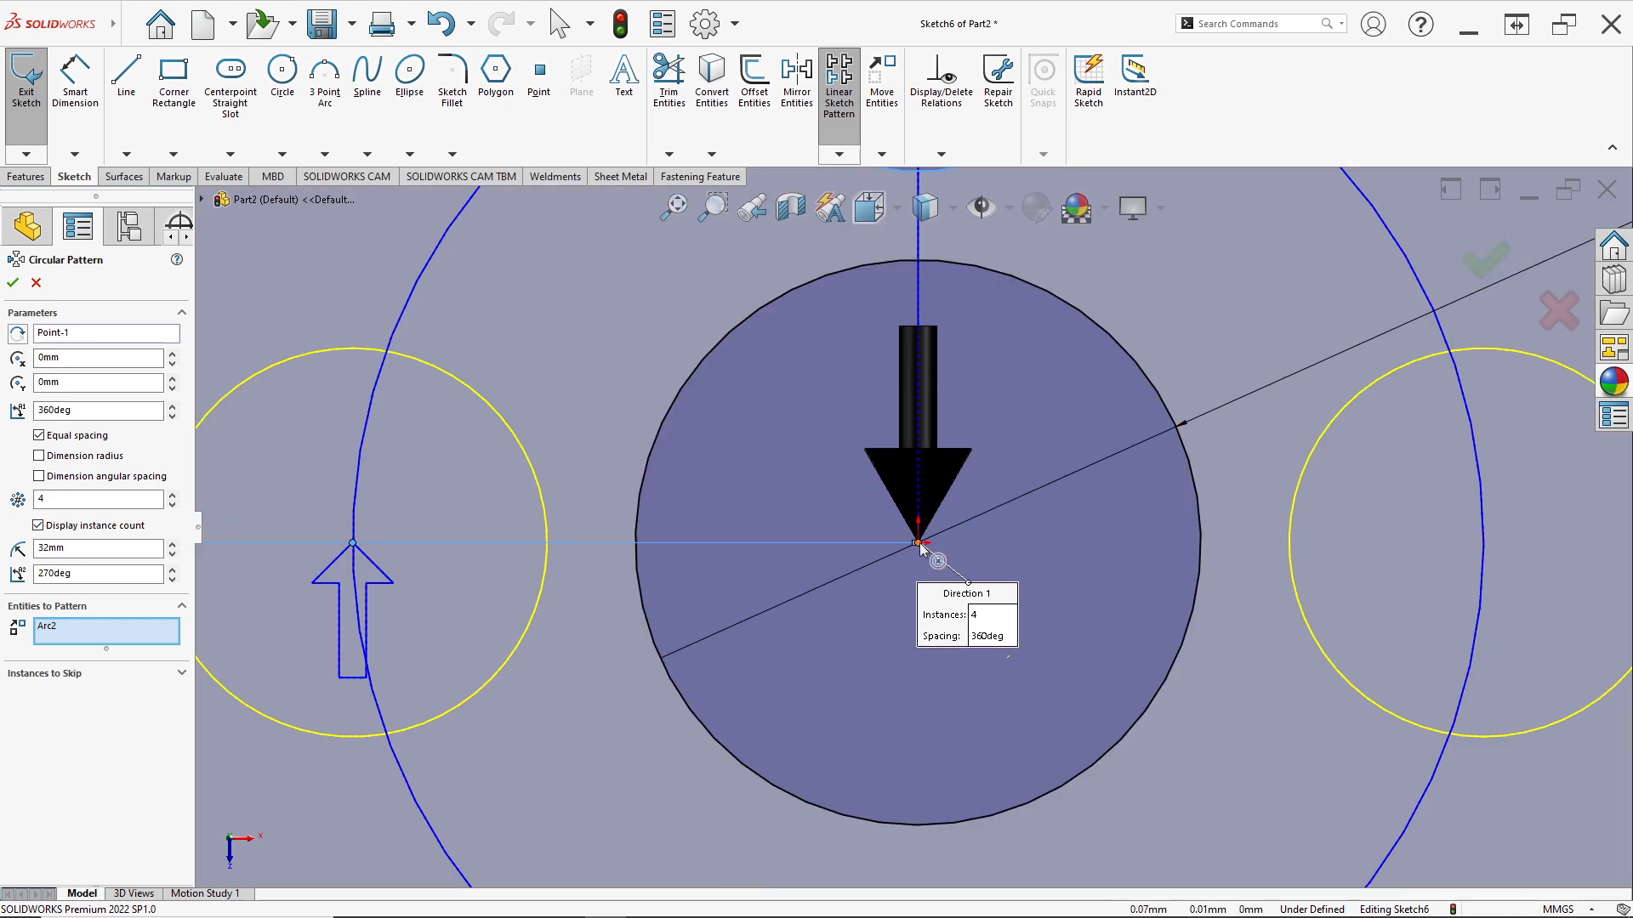
{"action": "scroll", "coordinate": [922, 547], "scroll_direction": "up", "scroll_amount": 5}
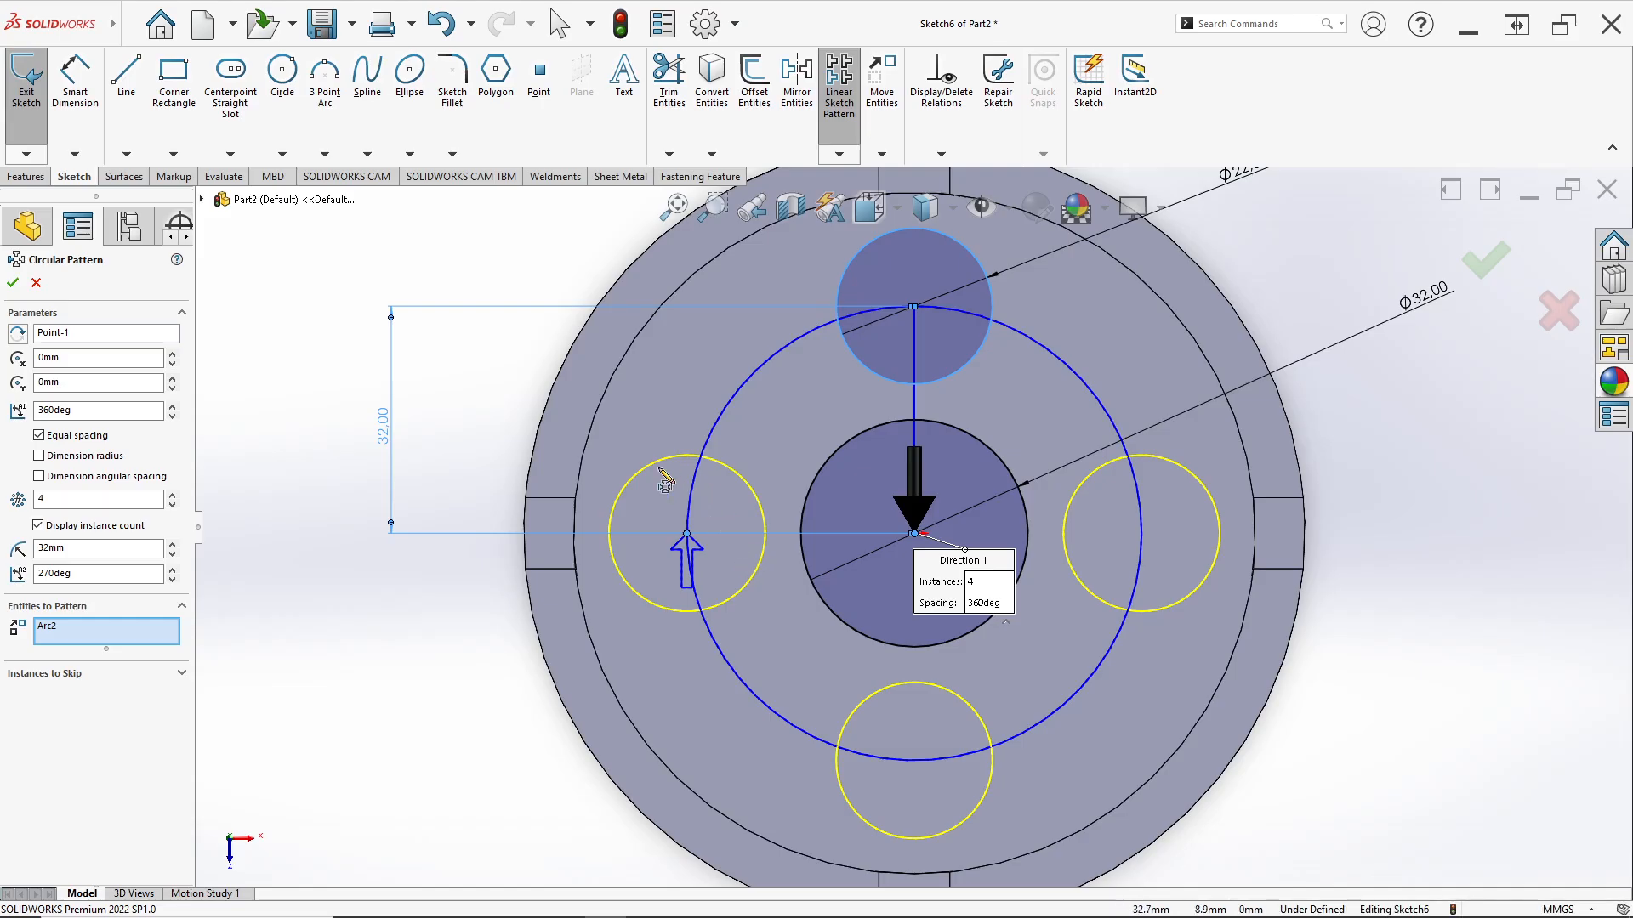
{"action": "double_click", "coordinate": [57, 494]}
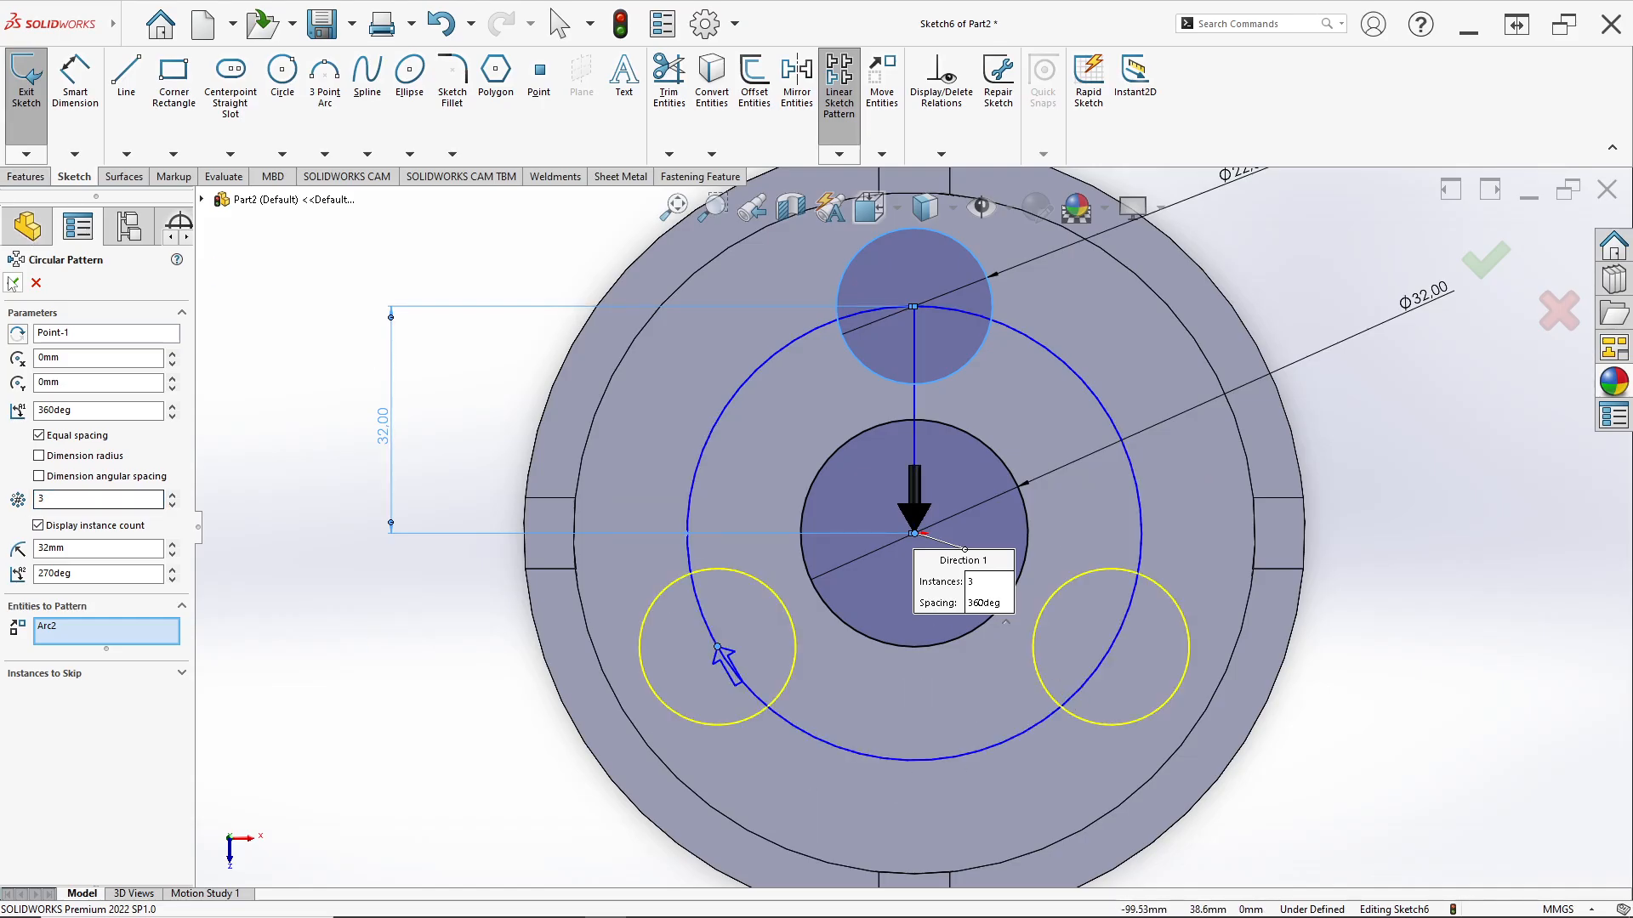
{"action": "key", "text": "Return"}
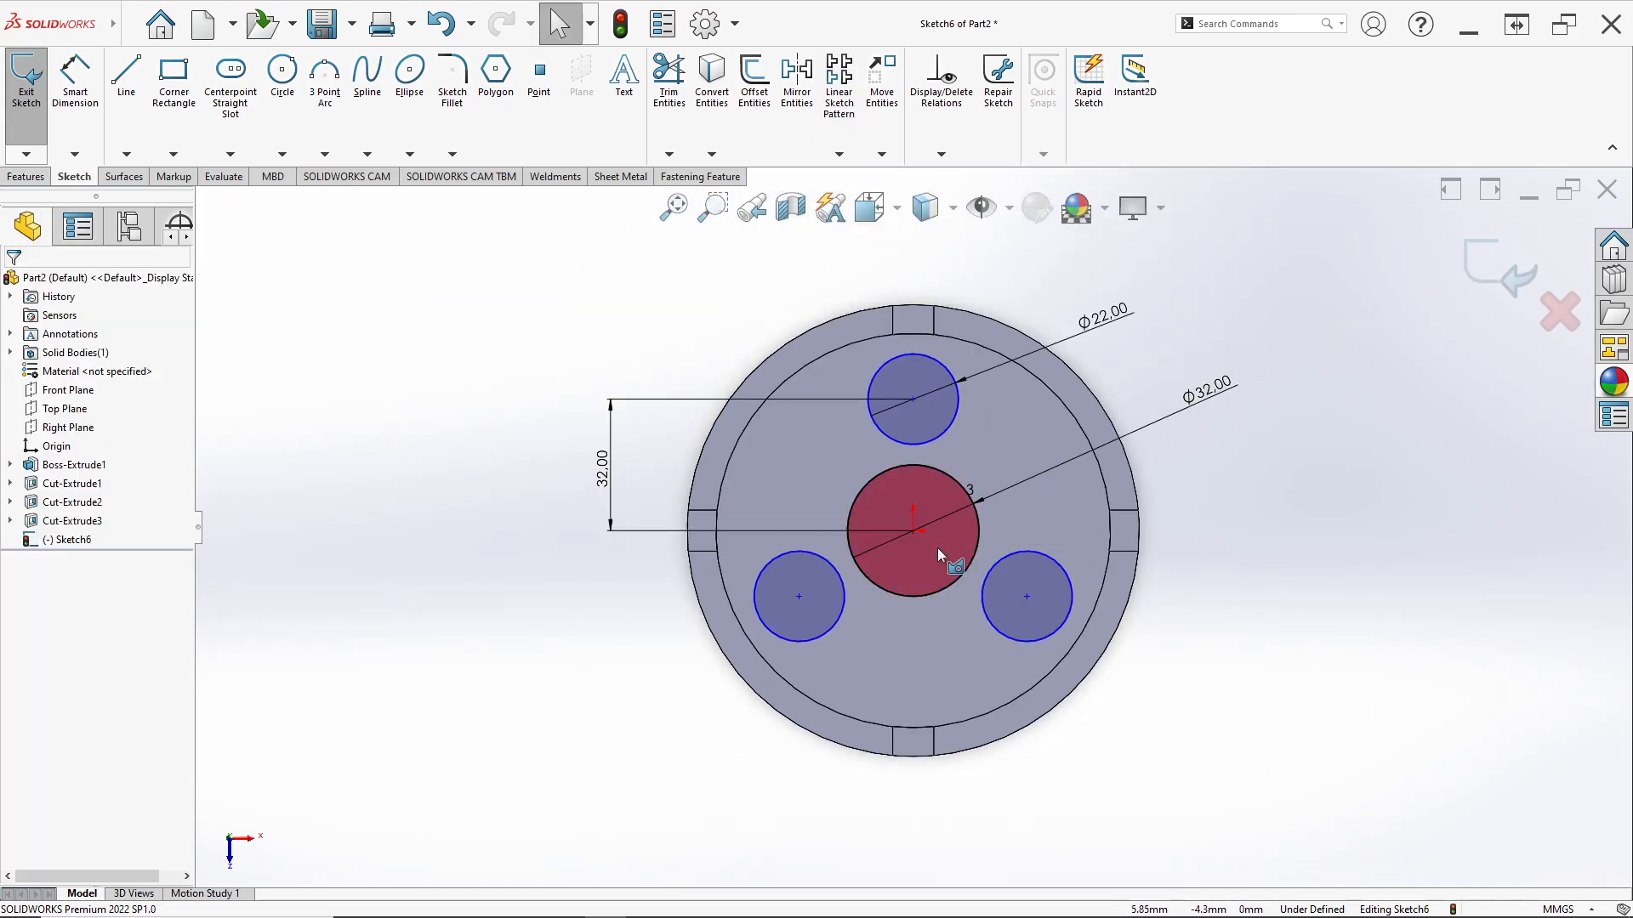
Compare the hole layout with the reference drawing and cut the central and three outer circles through the floor using Through All.
{"action": "key", "text": "alt+Tab"}
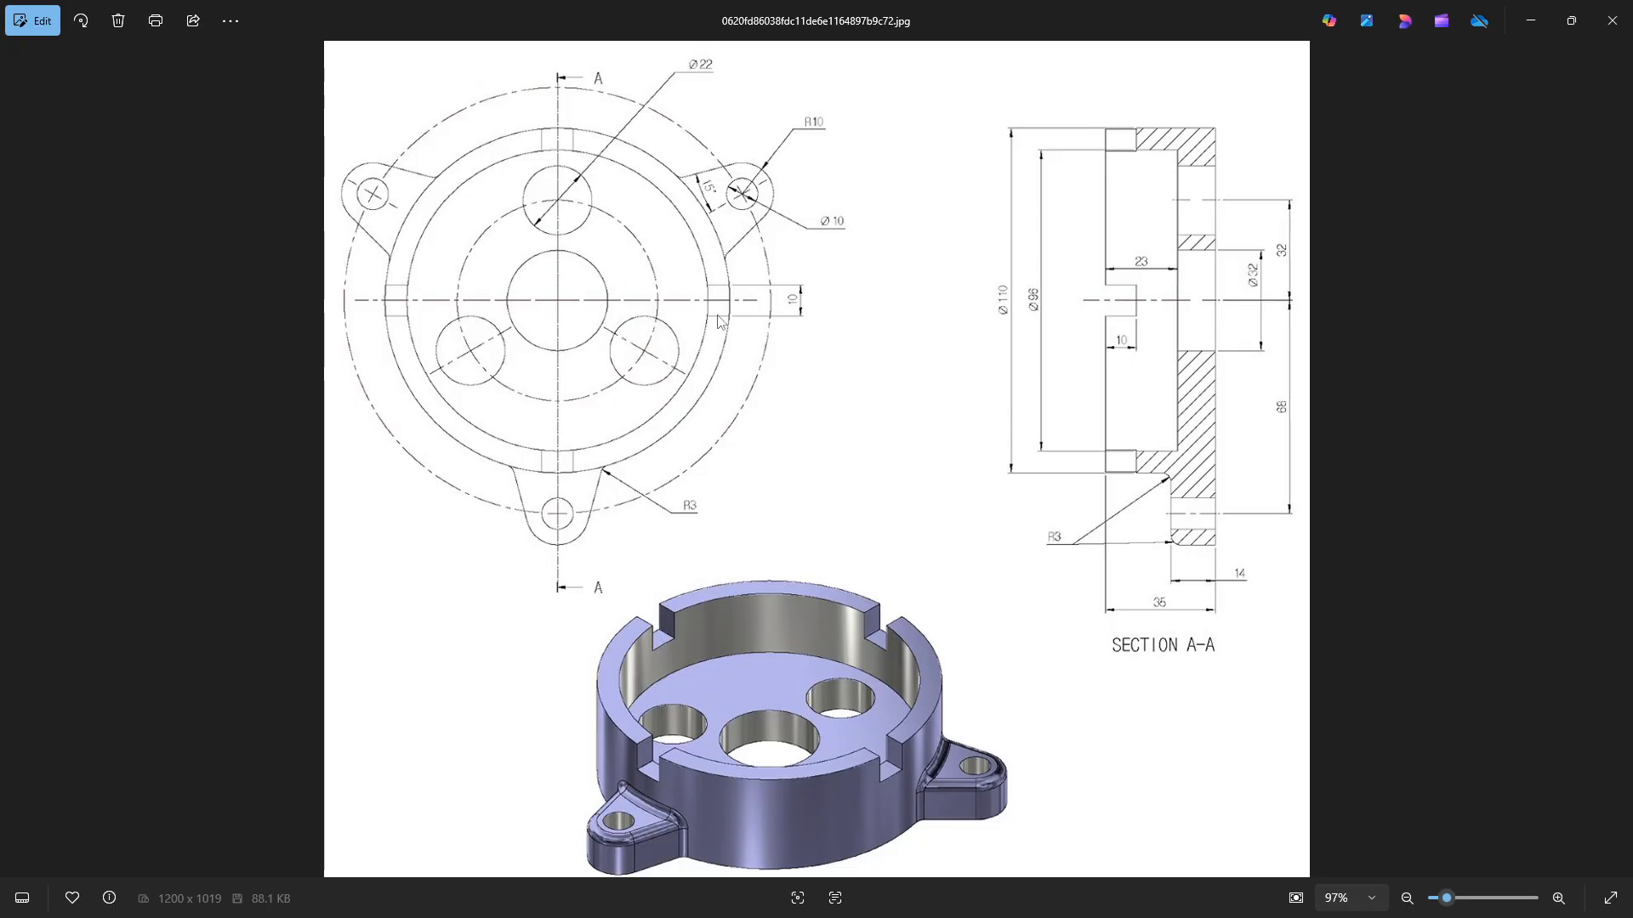
{"action": "key", "text": "alt+Tab"}
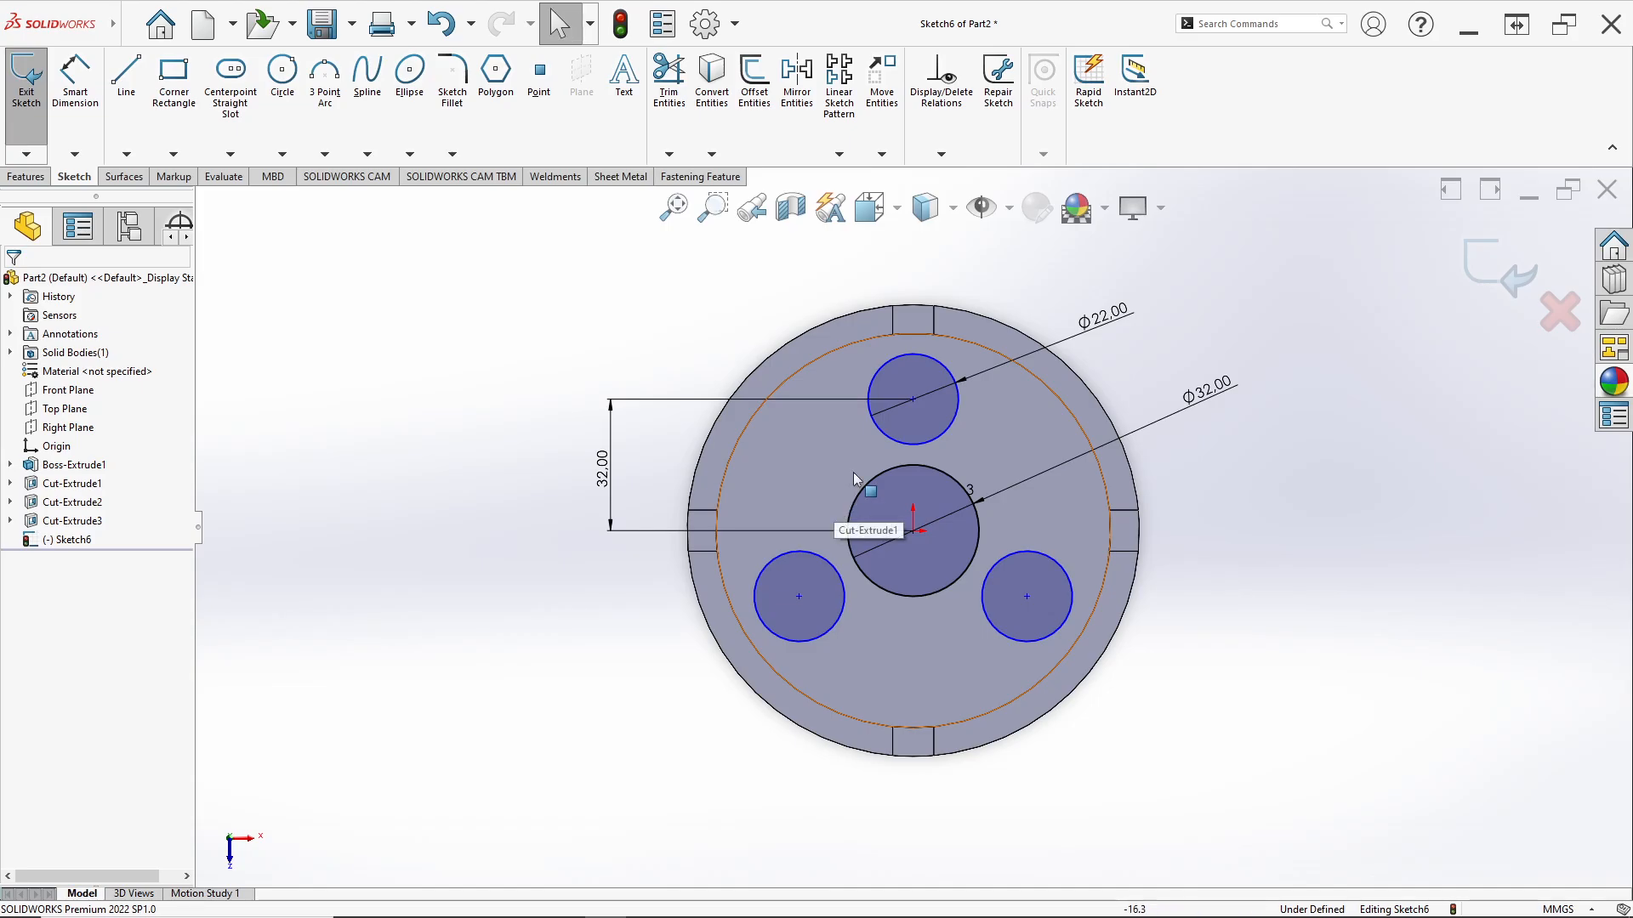
{"action": "key", "text": "alt+Tab"}
{"action": "key", "text": "alt+Tab"}
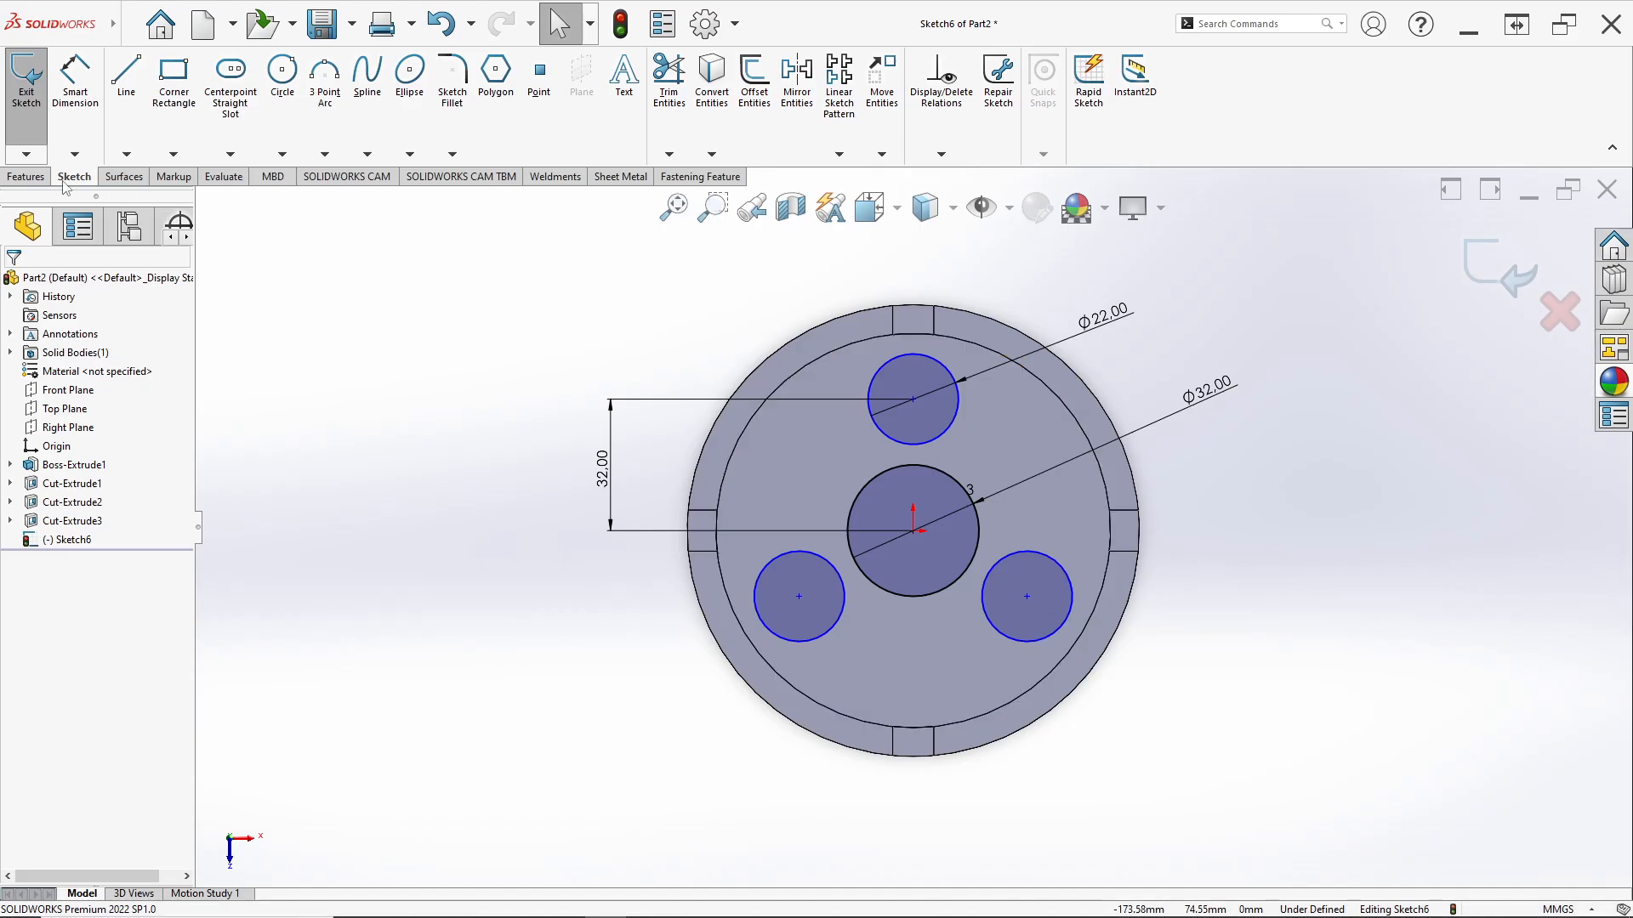
{"action": "left_click", "coordinate": [34, 177]}
{"action": "left_click", "coordinate": [269, 81]}
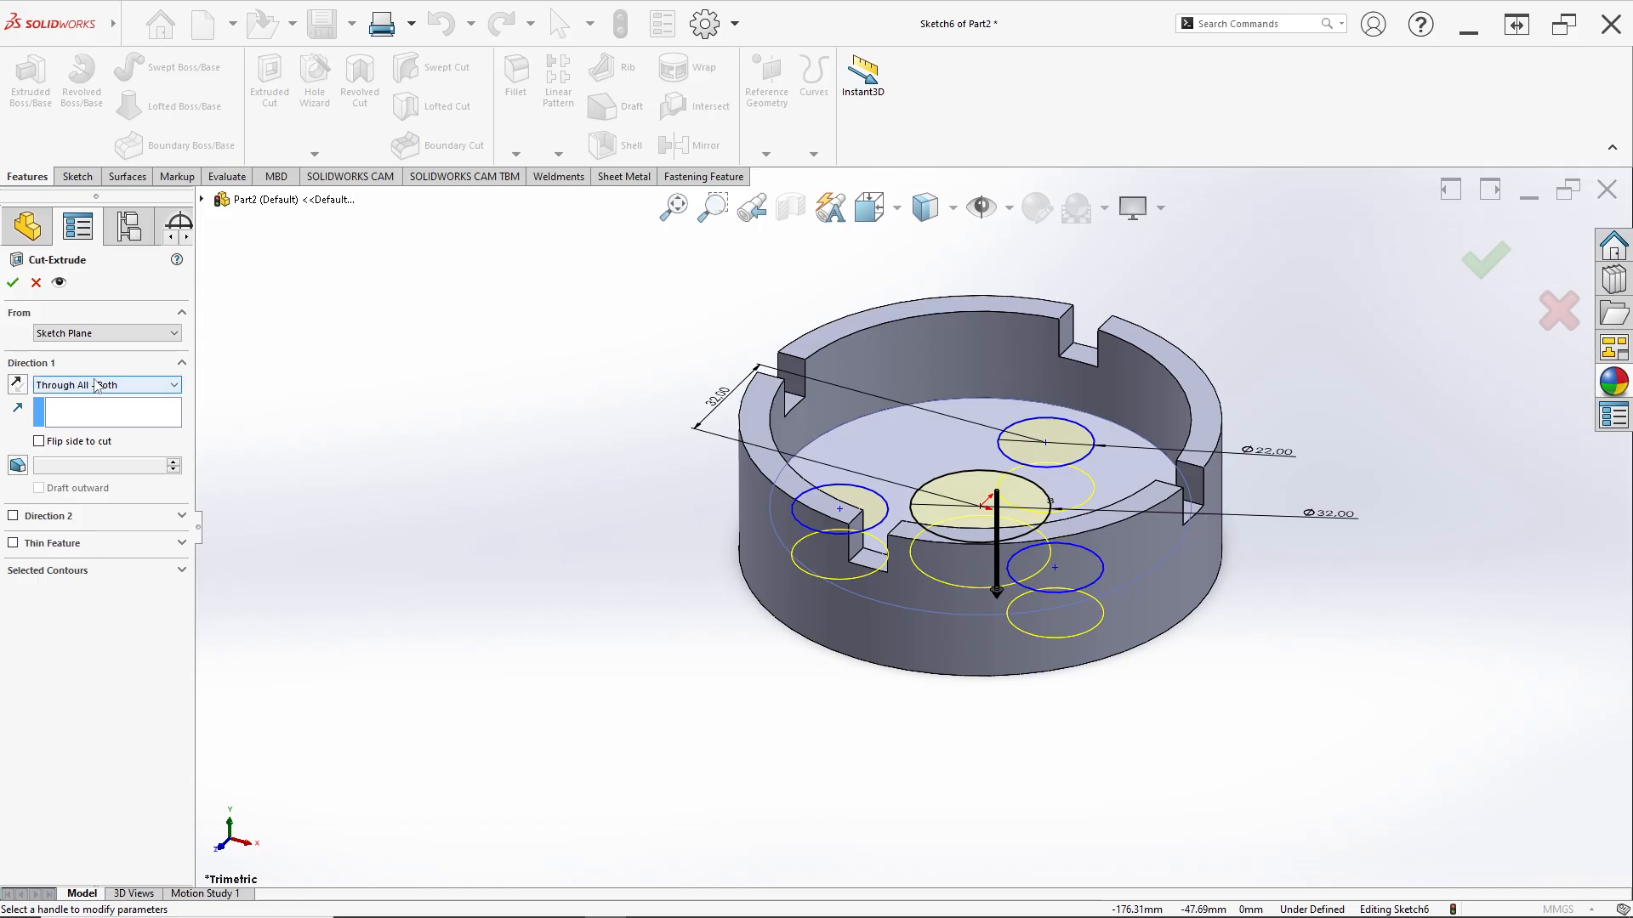
{"action": "left_click", "coordinate": [89, 384]}
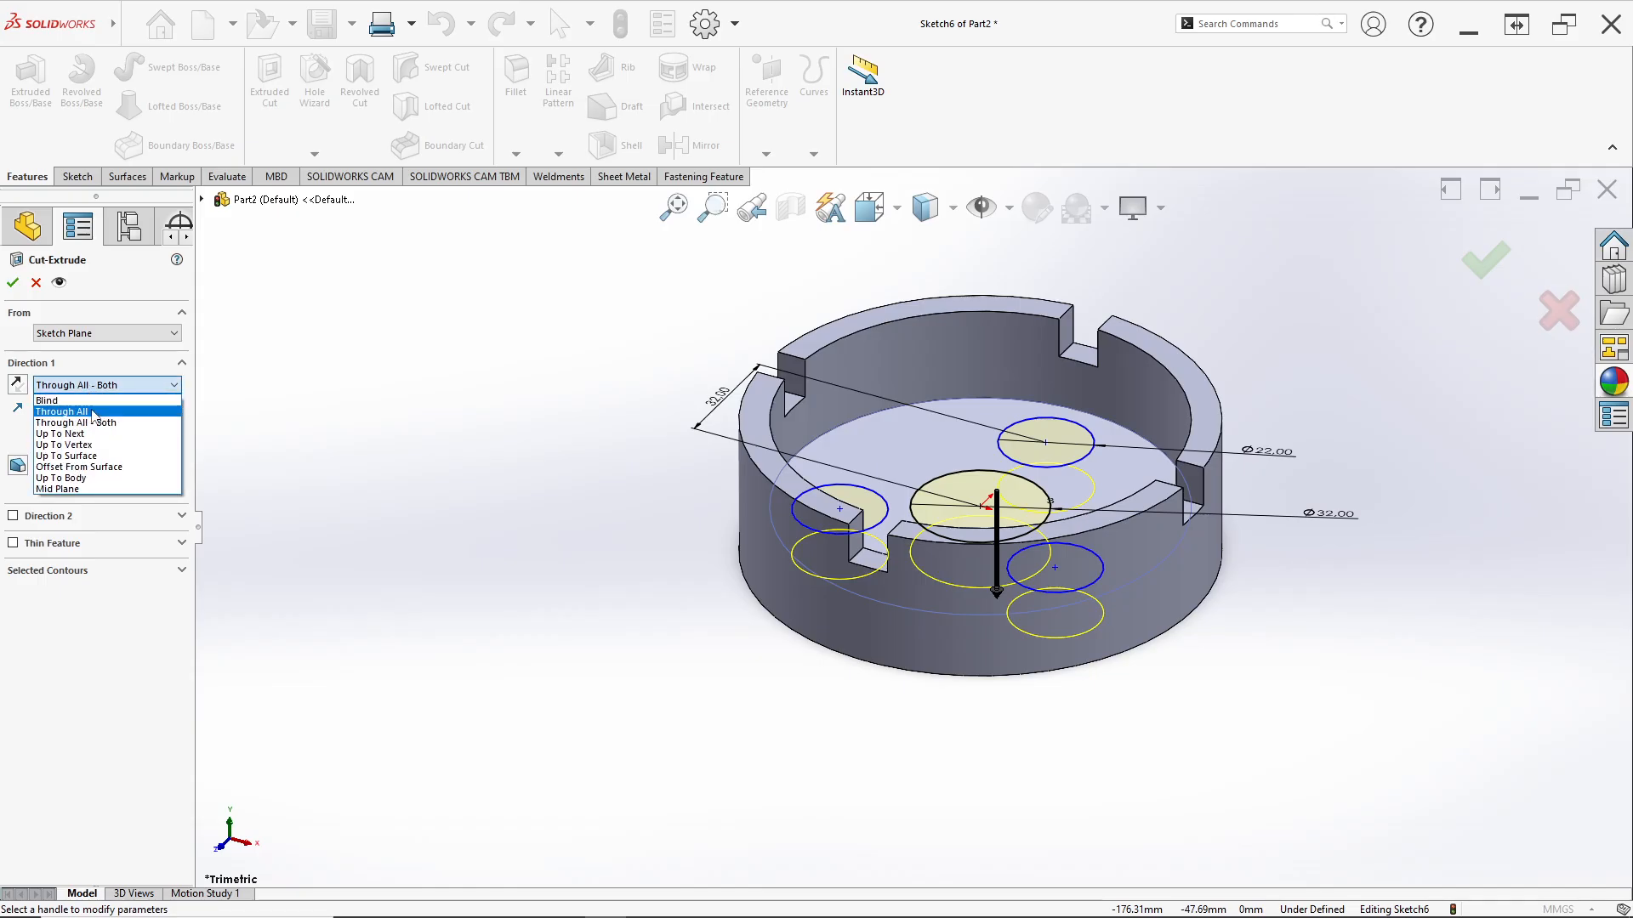
{"action": "left_click", "coordinate": [93, 410]}
{"action": "key", "text": "alt+Tab"}
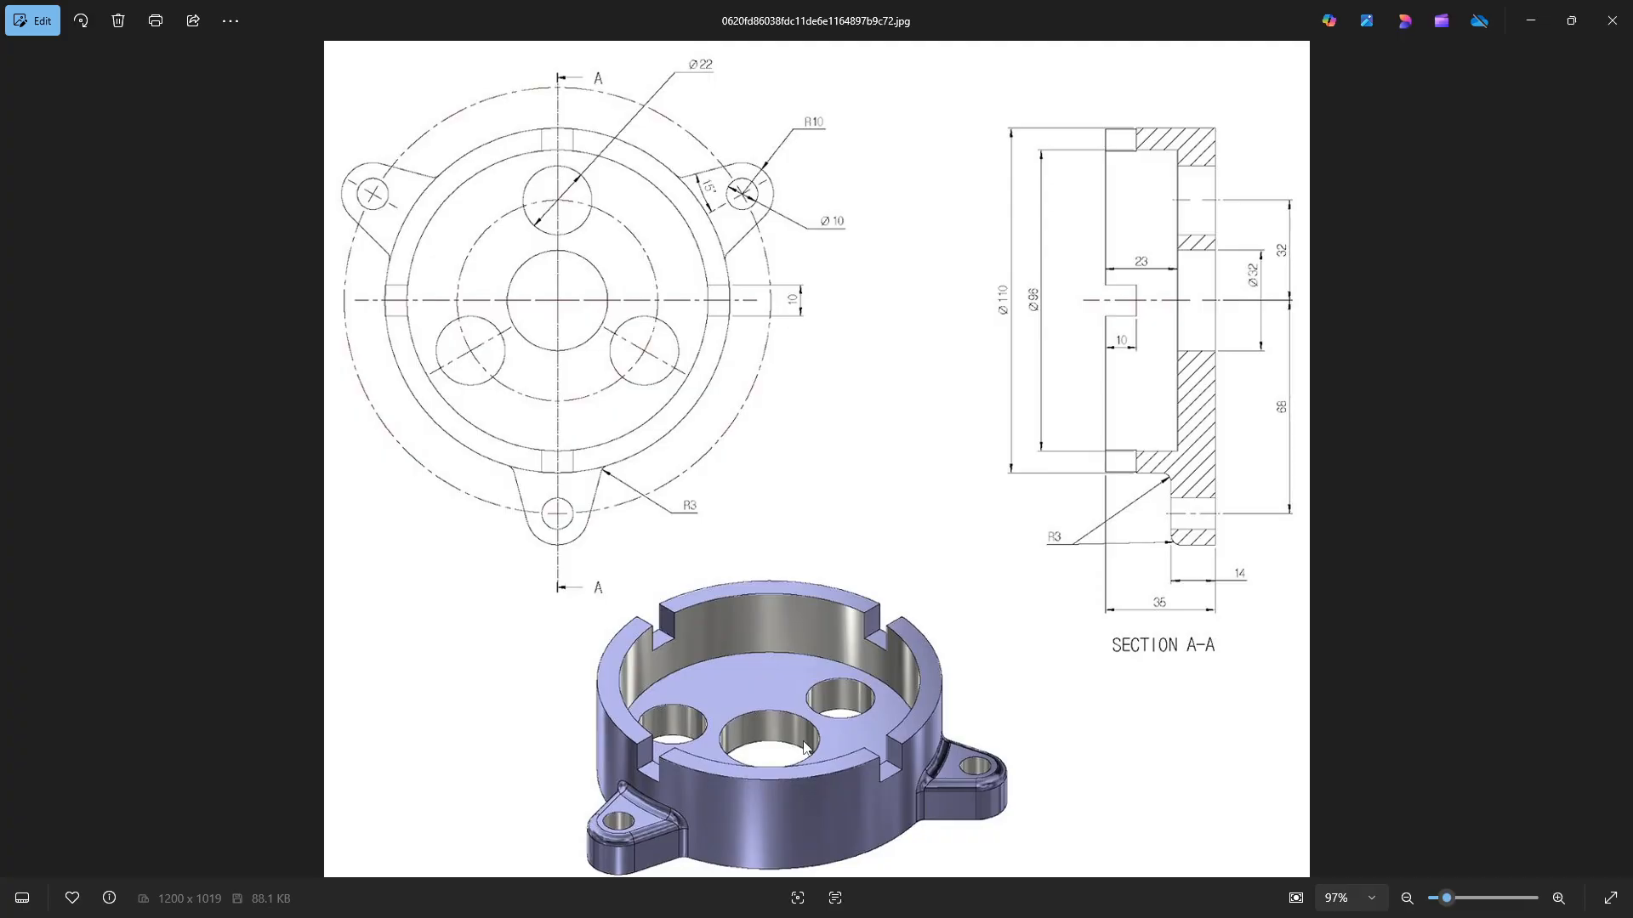
{"action": "key", "text": "alt+Tab"}
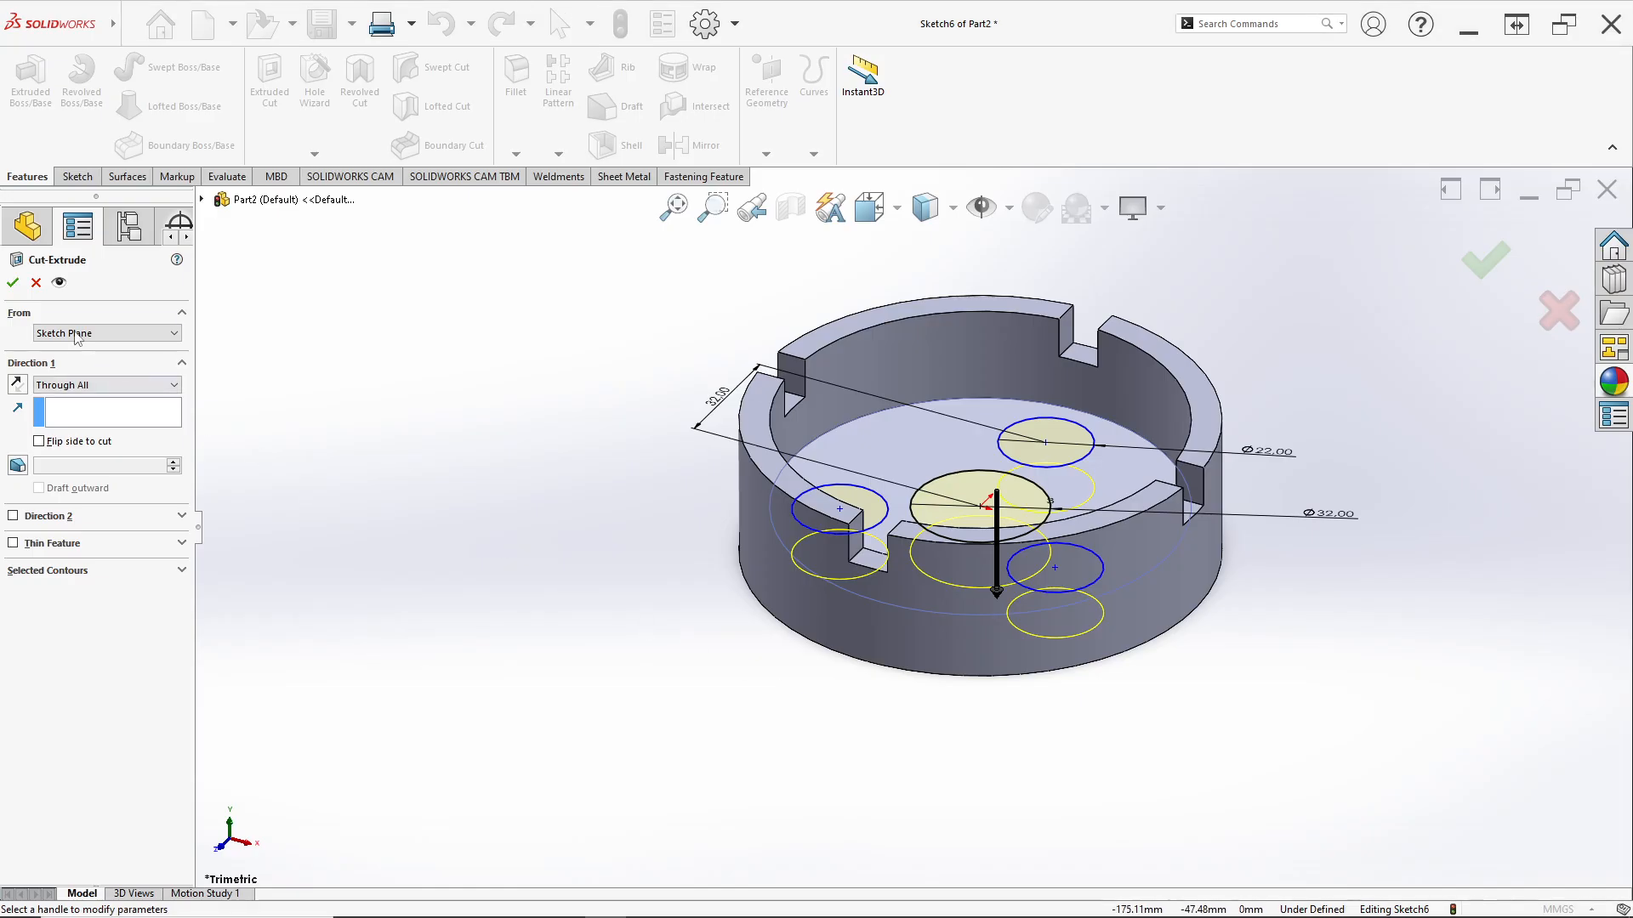
{"action": "left_click", "coordinate": [13, 283]}
{"action": "middle_click_drag", "start_coordinate": [991, 593], "coordinate": [994, 561]}
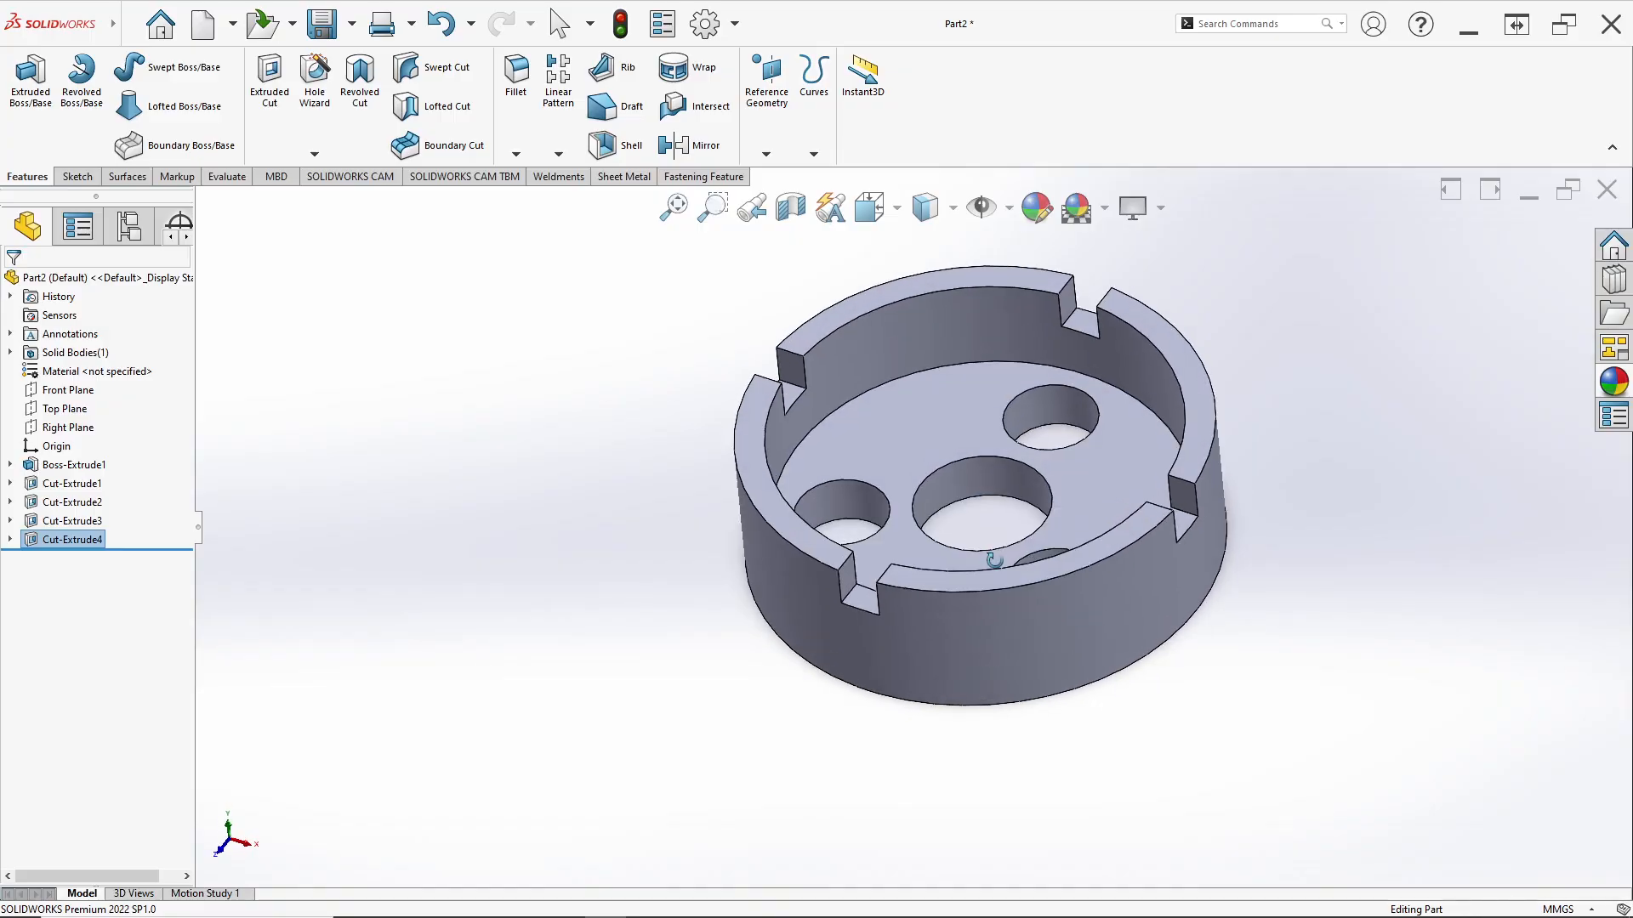
Check the lugs in the reference drawing, start a sketch on the Top Plane and draw a circle about 10 mm in diameter, about 64 mm directly below the origin.
{"action": "key", "text": "alt+Tab"}
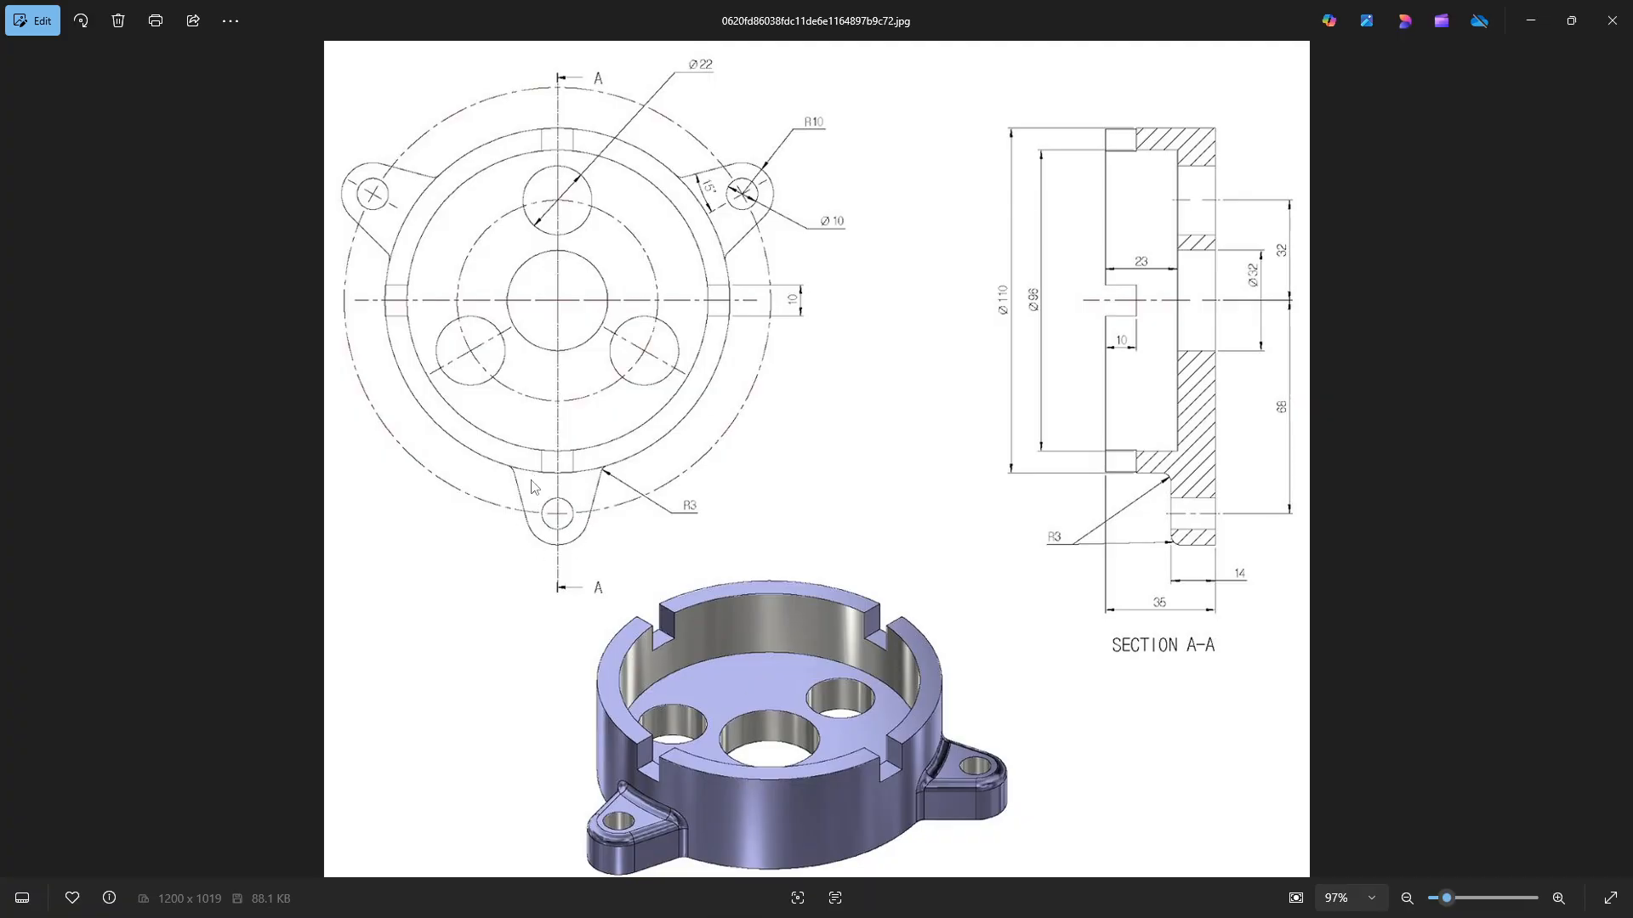
{"action": "key", "text": "alt+Tab"}
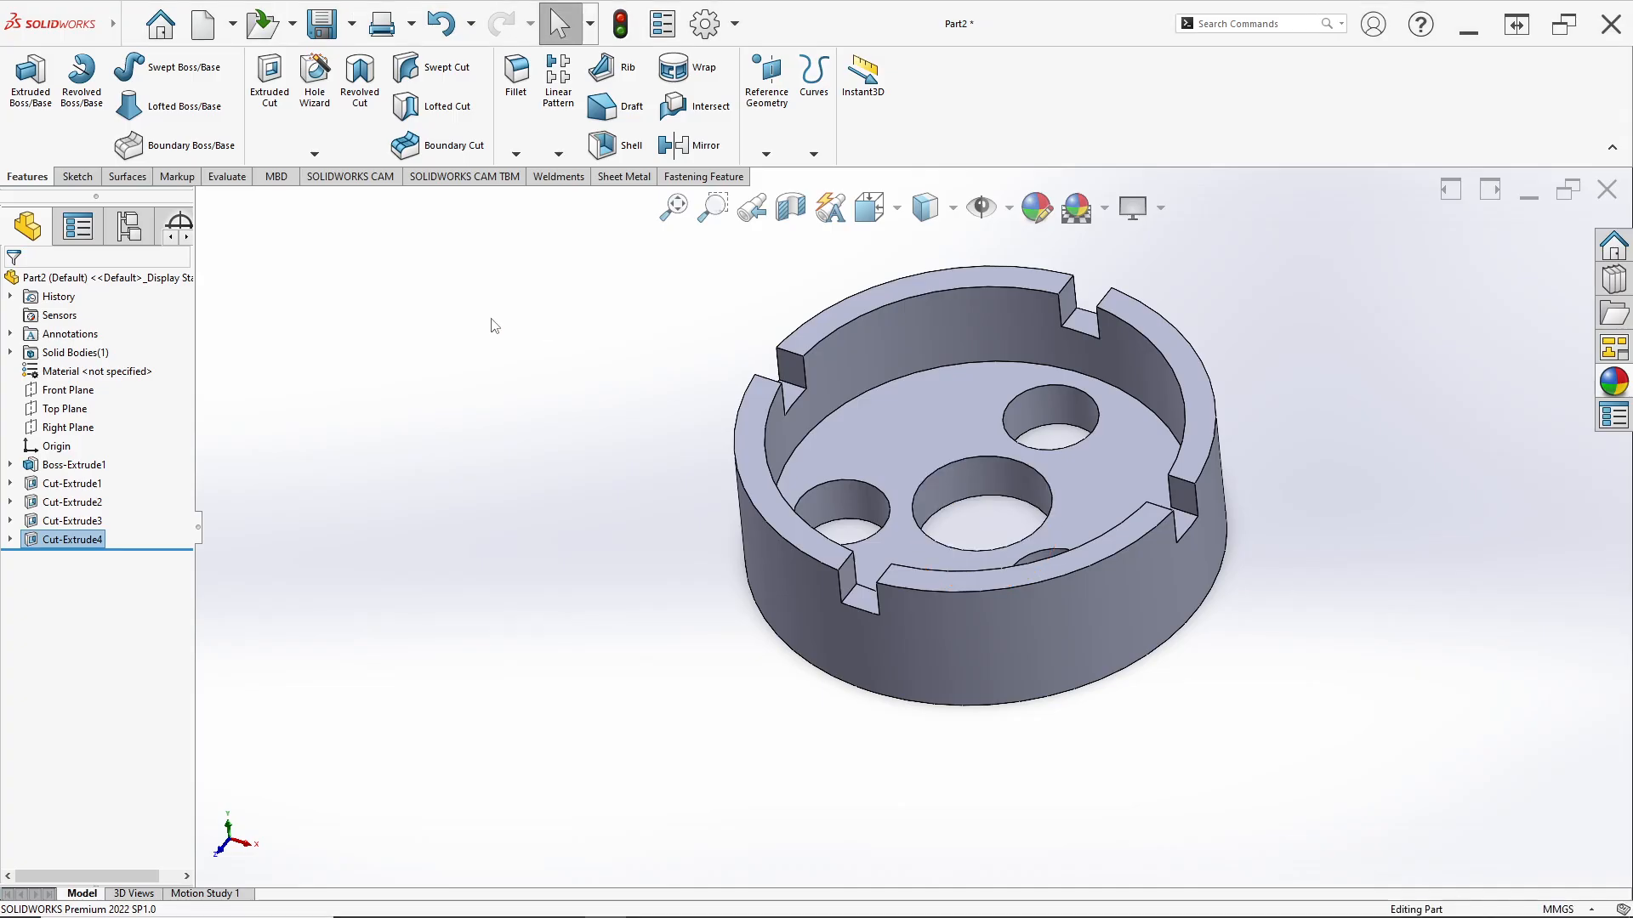
{"action": "right_click", "coordinate": [61, 415]}
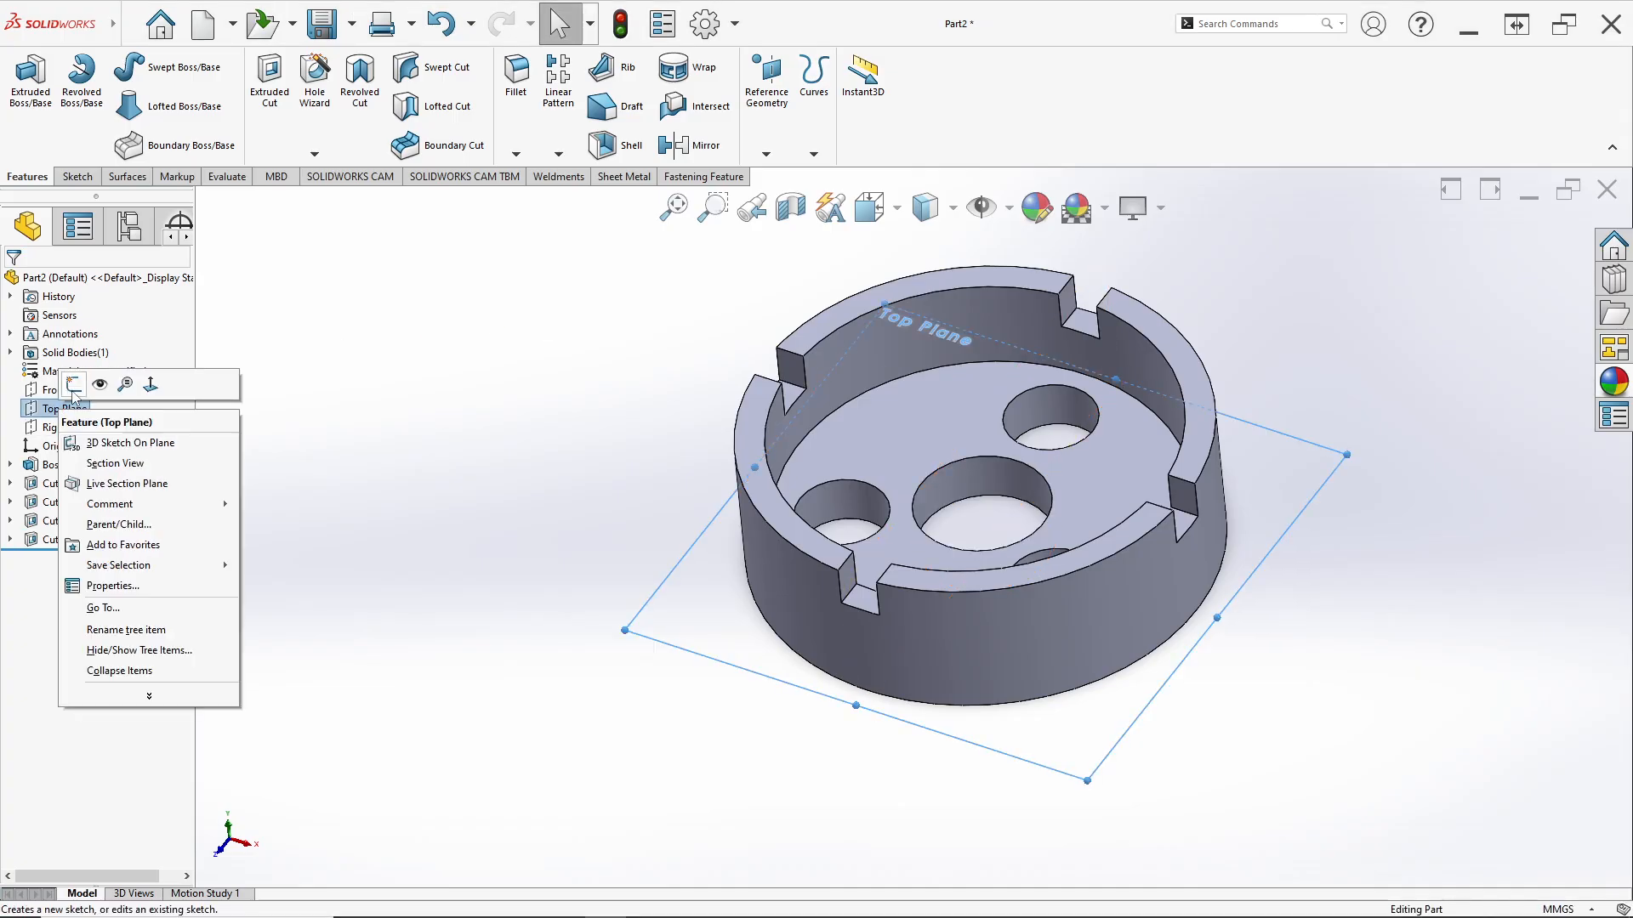
{"action": "left_click", "coordinate": [74, 385]}
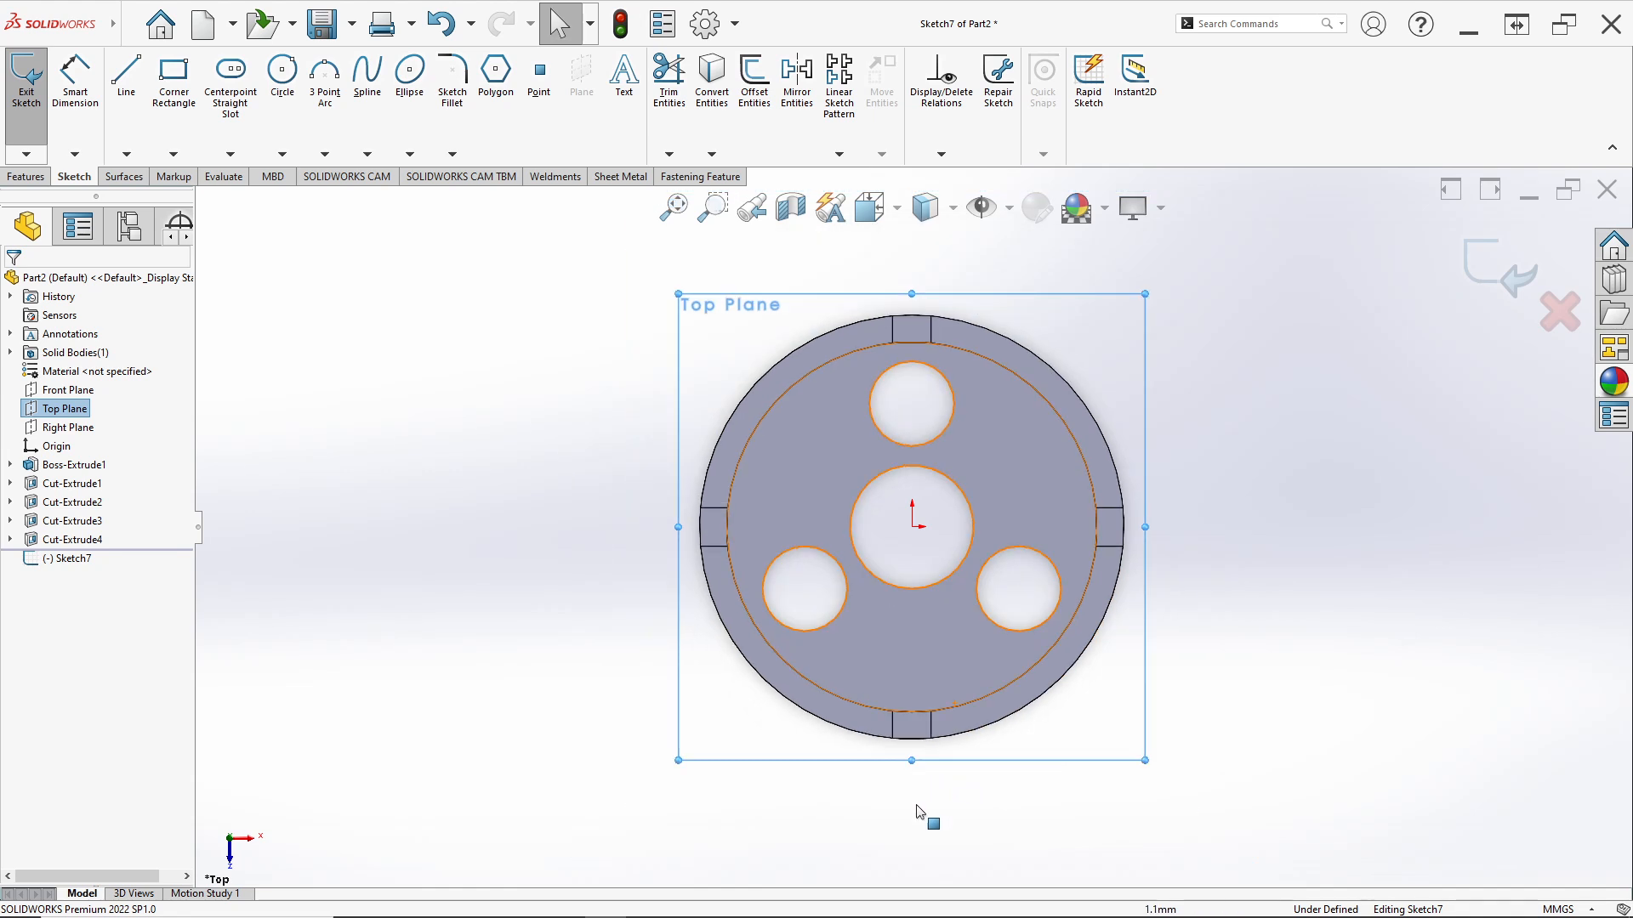
{"action": "scroll", "coordinate": [914, 727], "scroll_direction": "down", "scroll_amount": 1}
{"action": "scroll", "coordinate": [923, 714], "scroll_direction": "down", "scroll_amount": 1}
{"action": "scroll", "coordinate": [917, 708], "scroll_direction": "up", "scroll_amount": 1}
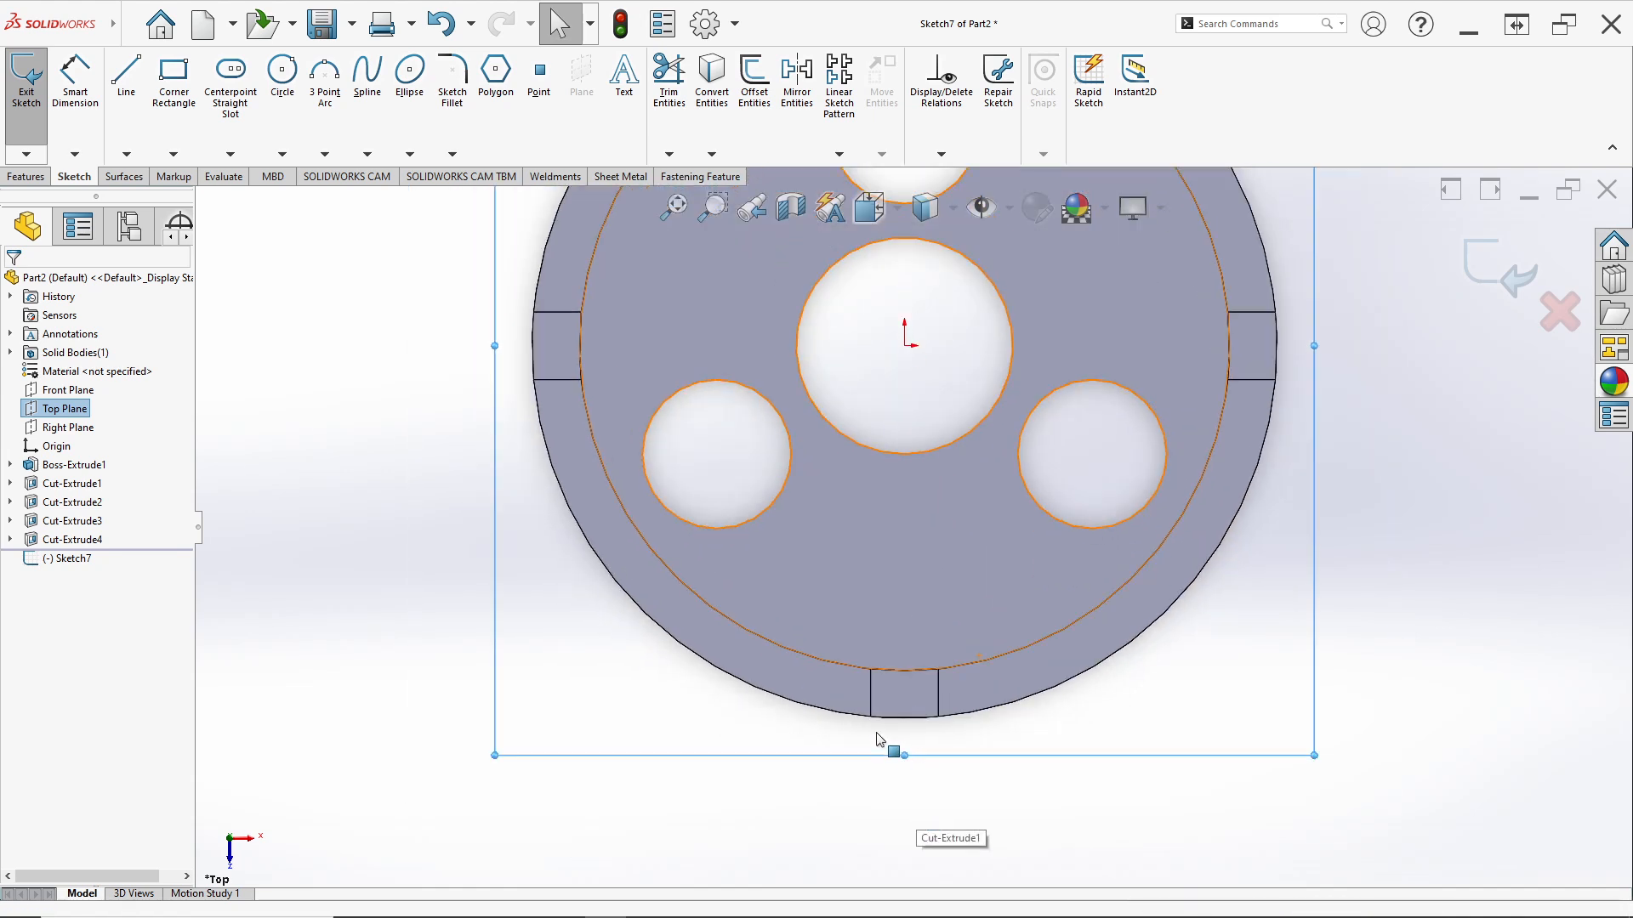
{"action": "left_click", "coordinate": [283, 74]}
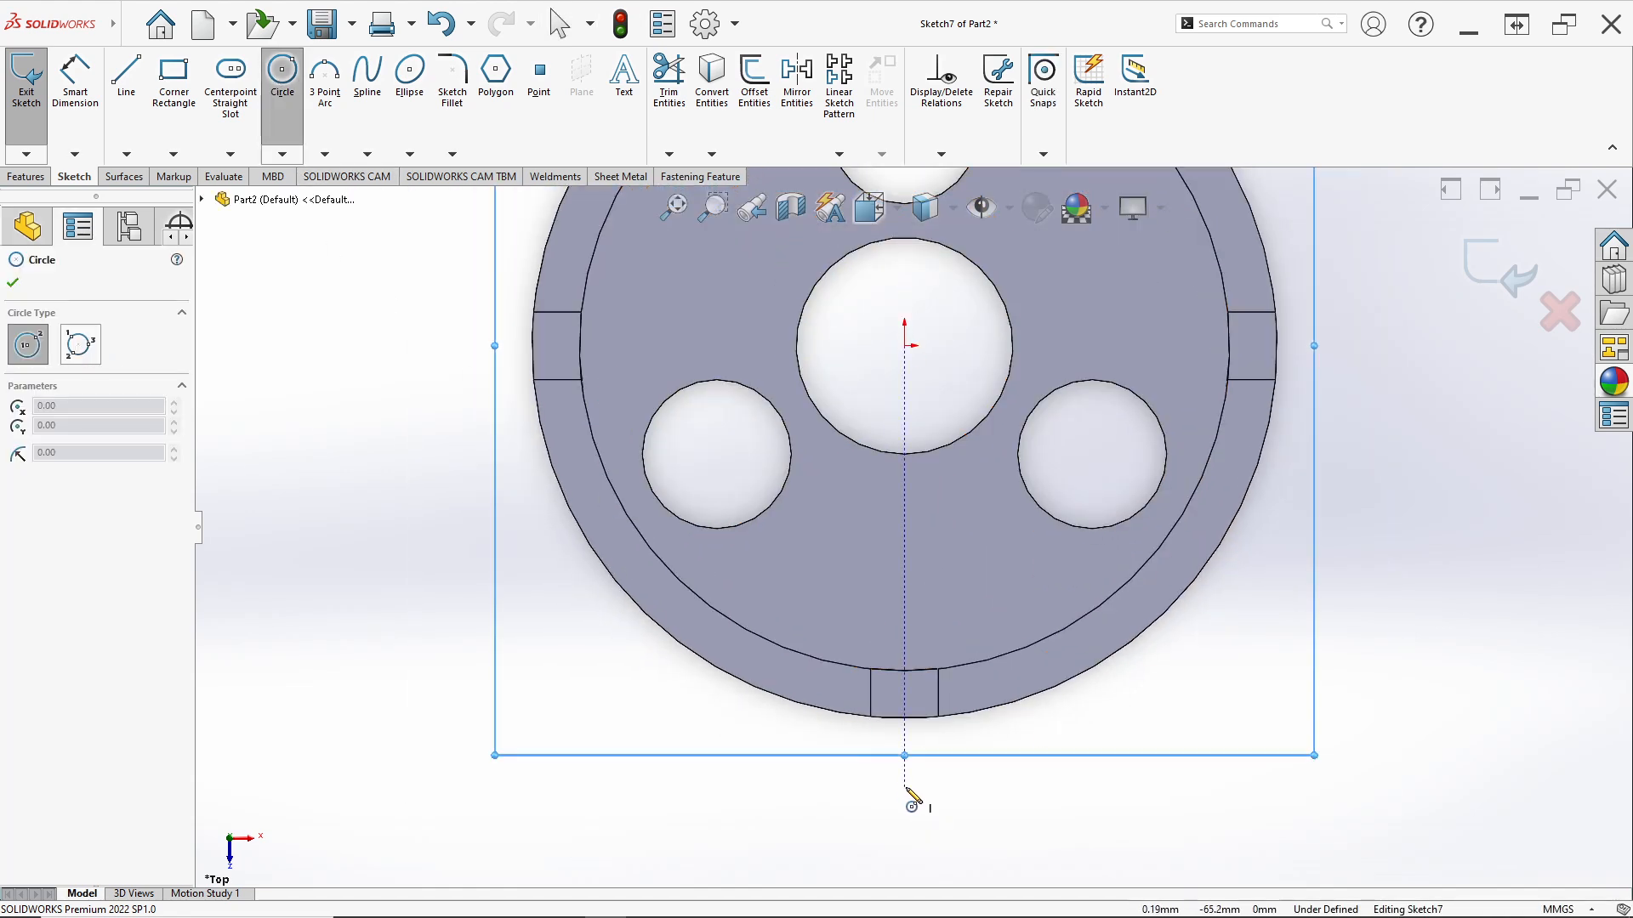
{"action": "left_click", "coordinate": [904, 780]}
{"action": "left_click", "coordinate": [928, 810]}
Check the lug hole offset in the reference drawing and dimension the small circle's centre 68 mm vertically from the origin.
{"action": "key", "text": "alt+Tab"}
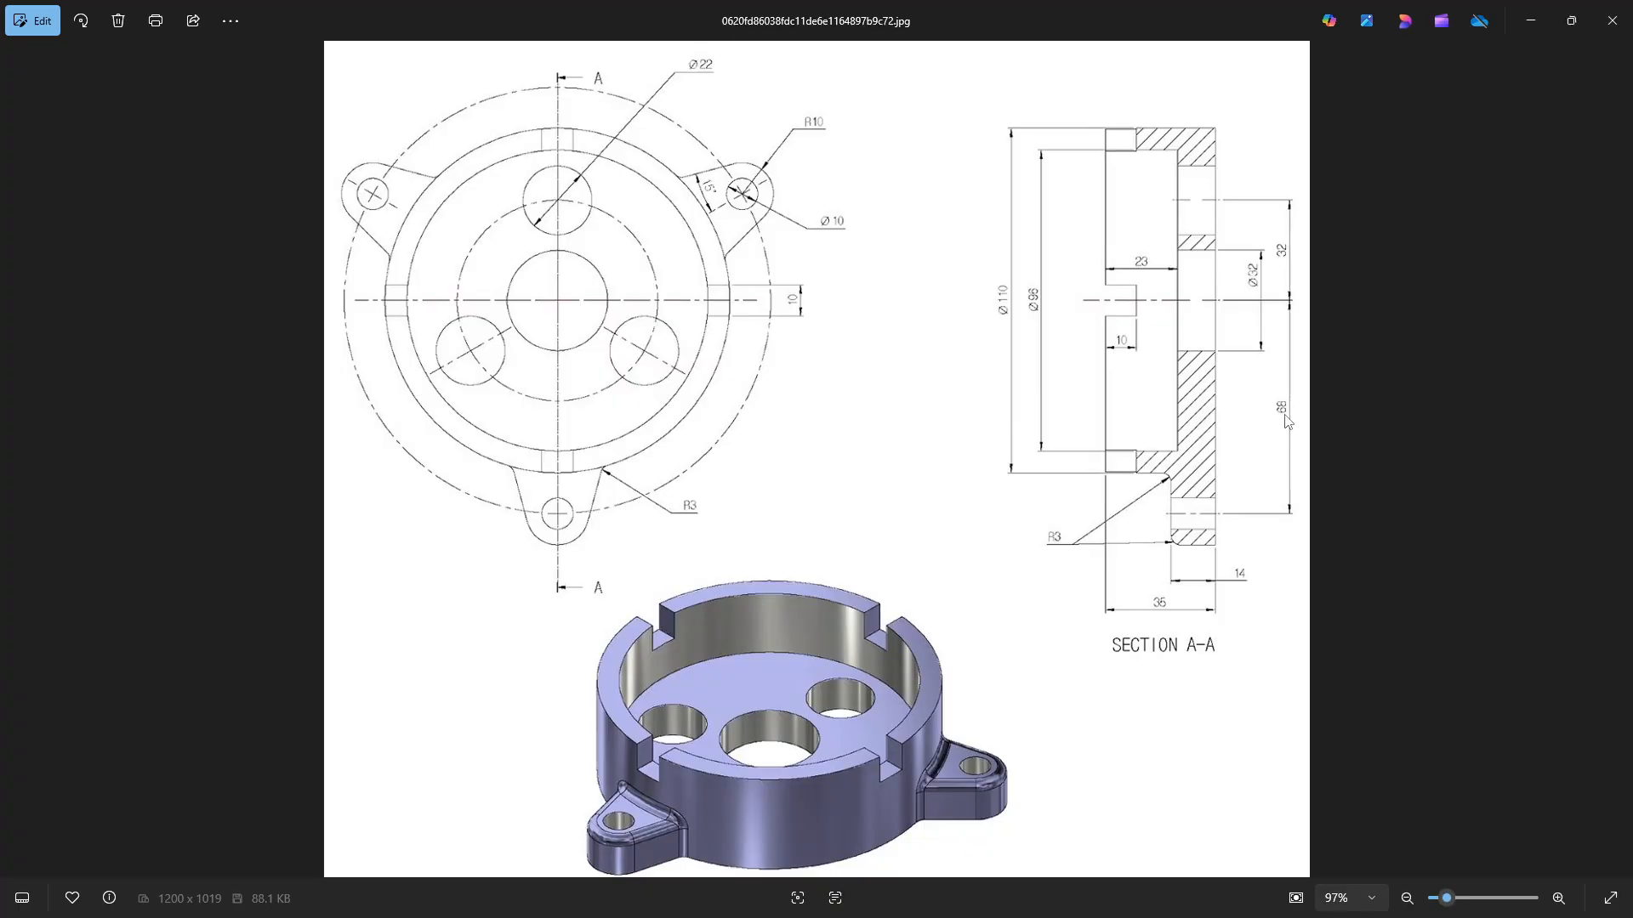
{"action": "key", "text": "alt+Tab"}
{"action": "key", "text": "d"}
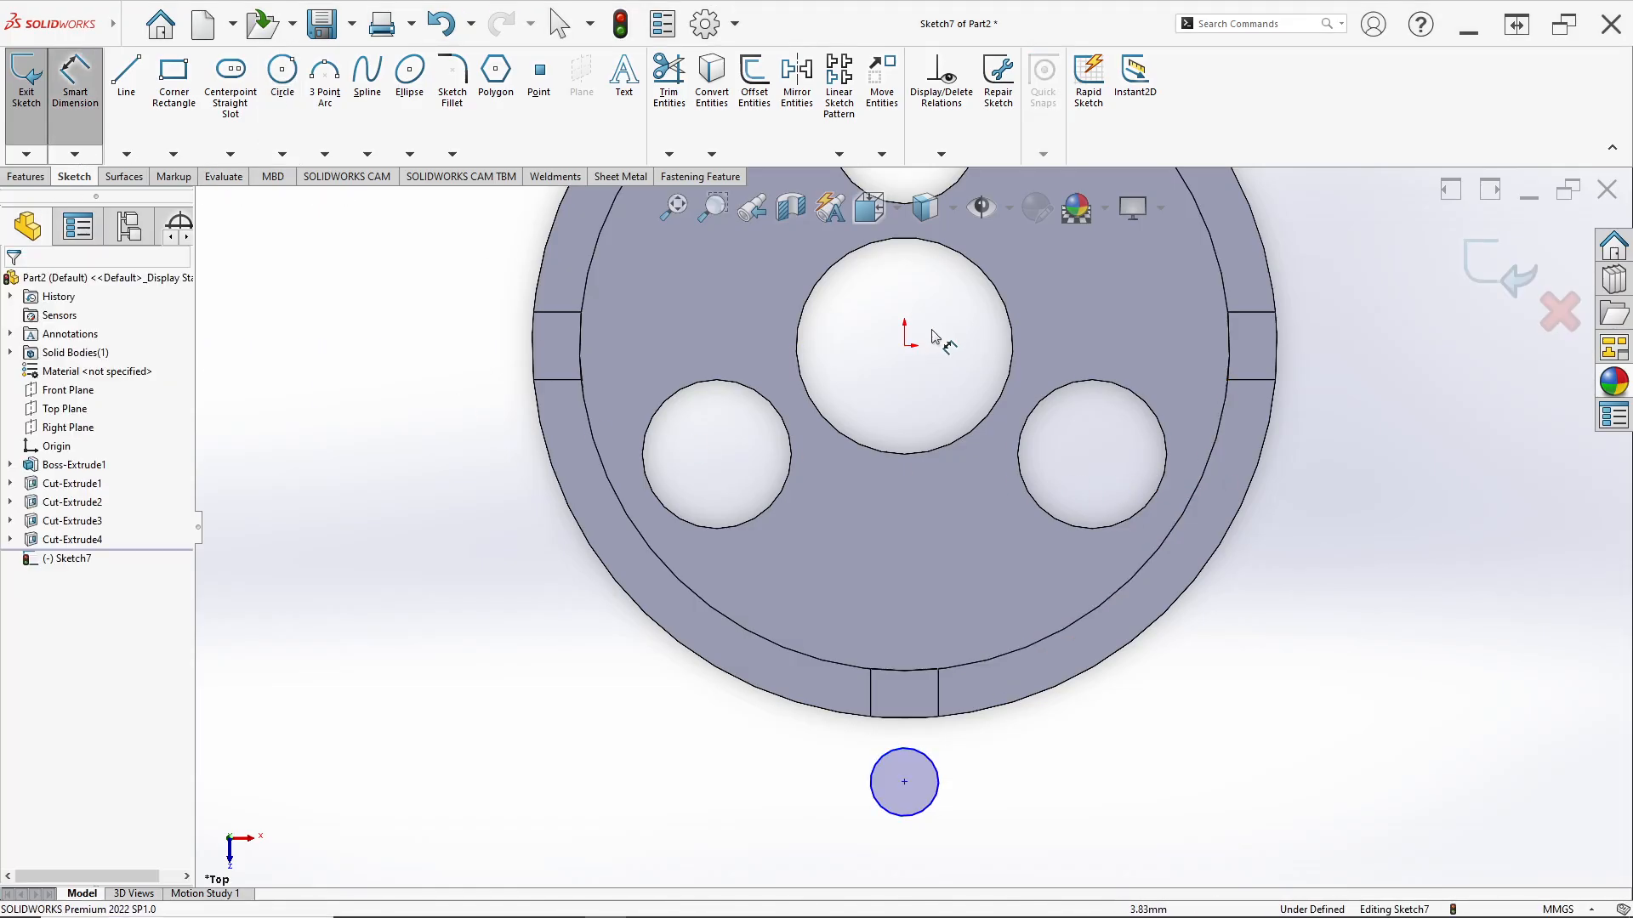
{"action": "left_click", "coordinate": [905, 346]}
{"action": "left_click", "coordinate": [903, 782]}
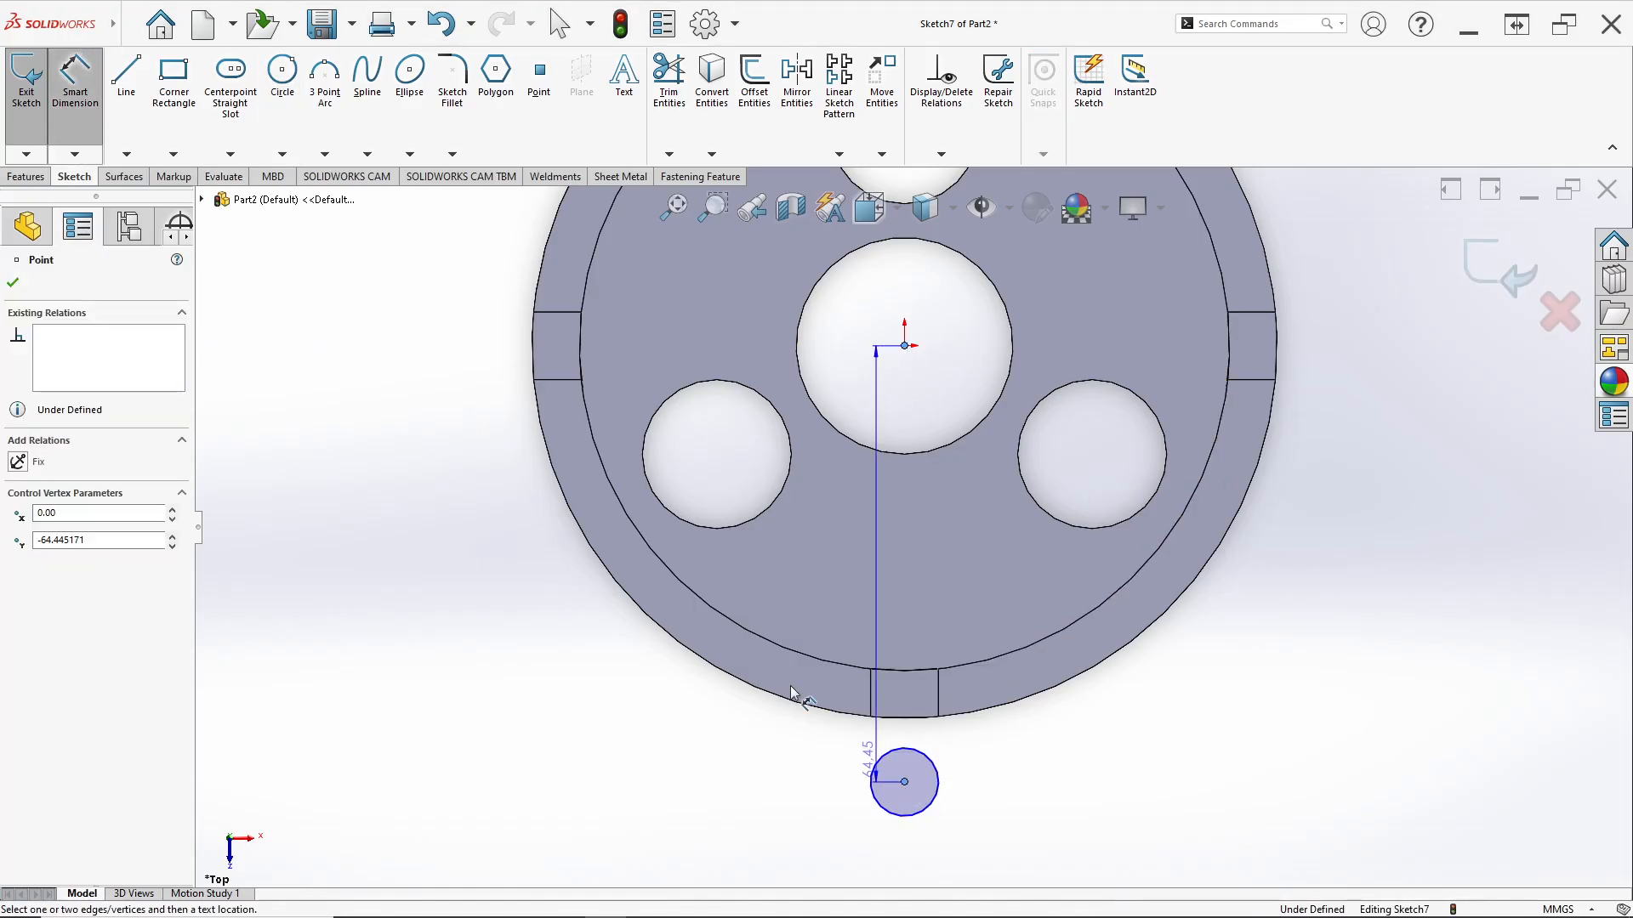
{"action": "left_click", "coordinate": [435, 523]}
{"action": "type", "text": "68"}
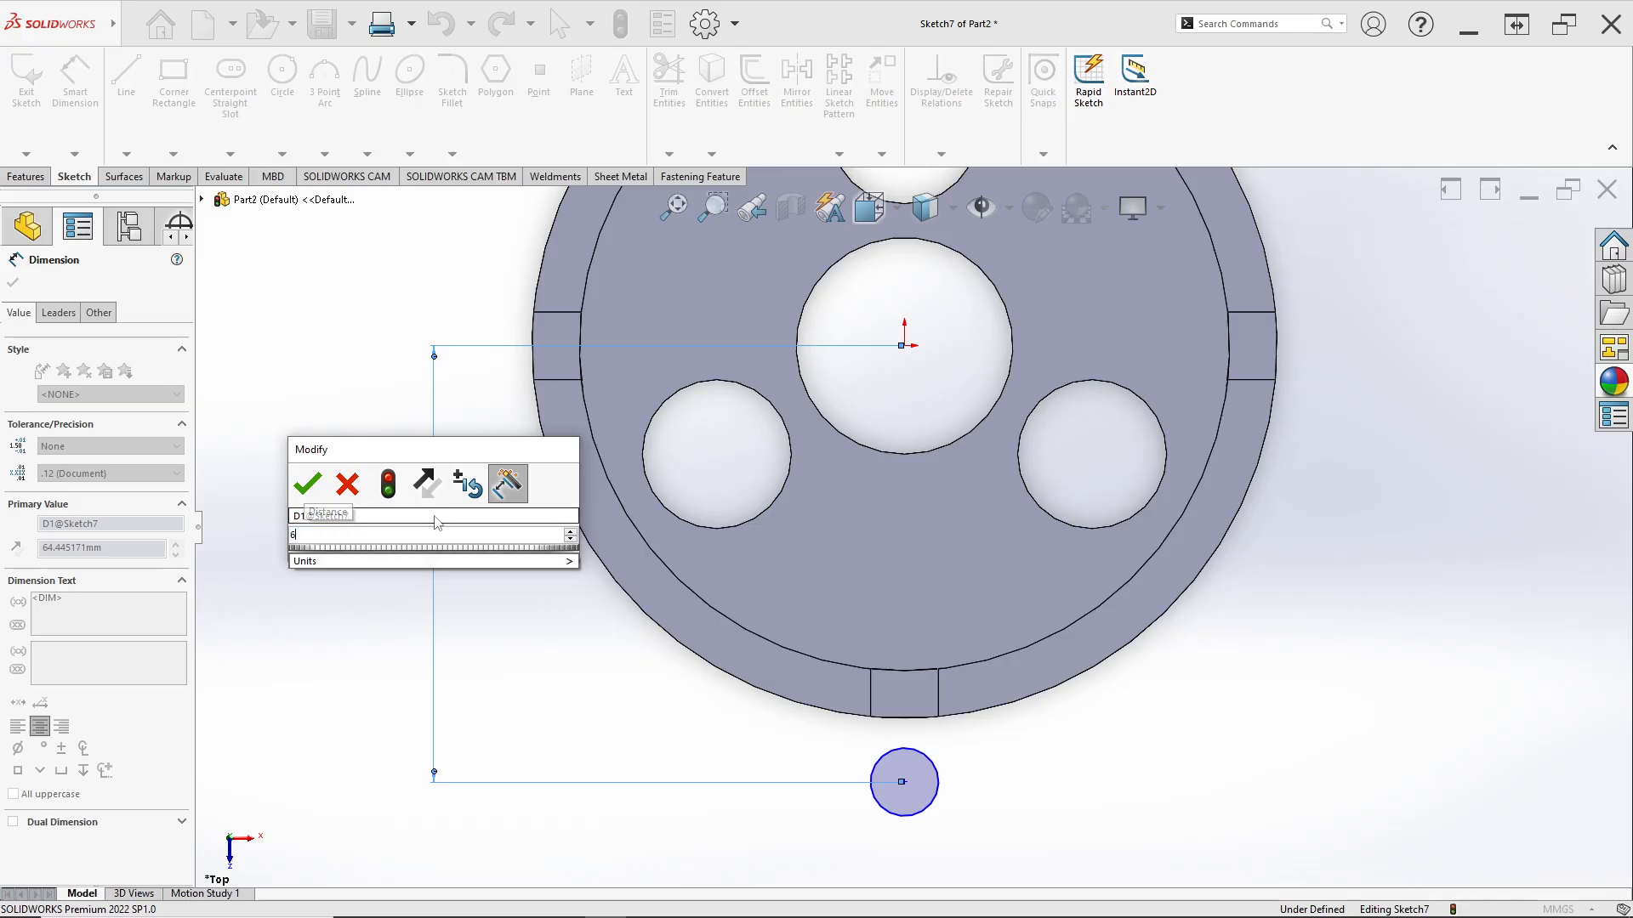
{"action": "key", "text": "Return"}
Check the lug hole size in the reference drawing and dimension the small circle's diameter as 10 mm.
{"action": "scroll", "coordinate": [907, 524], "scroll_direction": "up", "scroll_amount": 1}
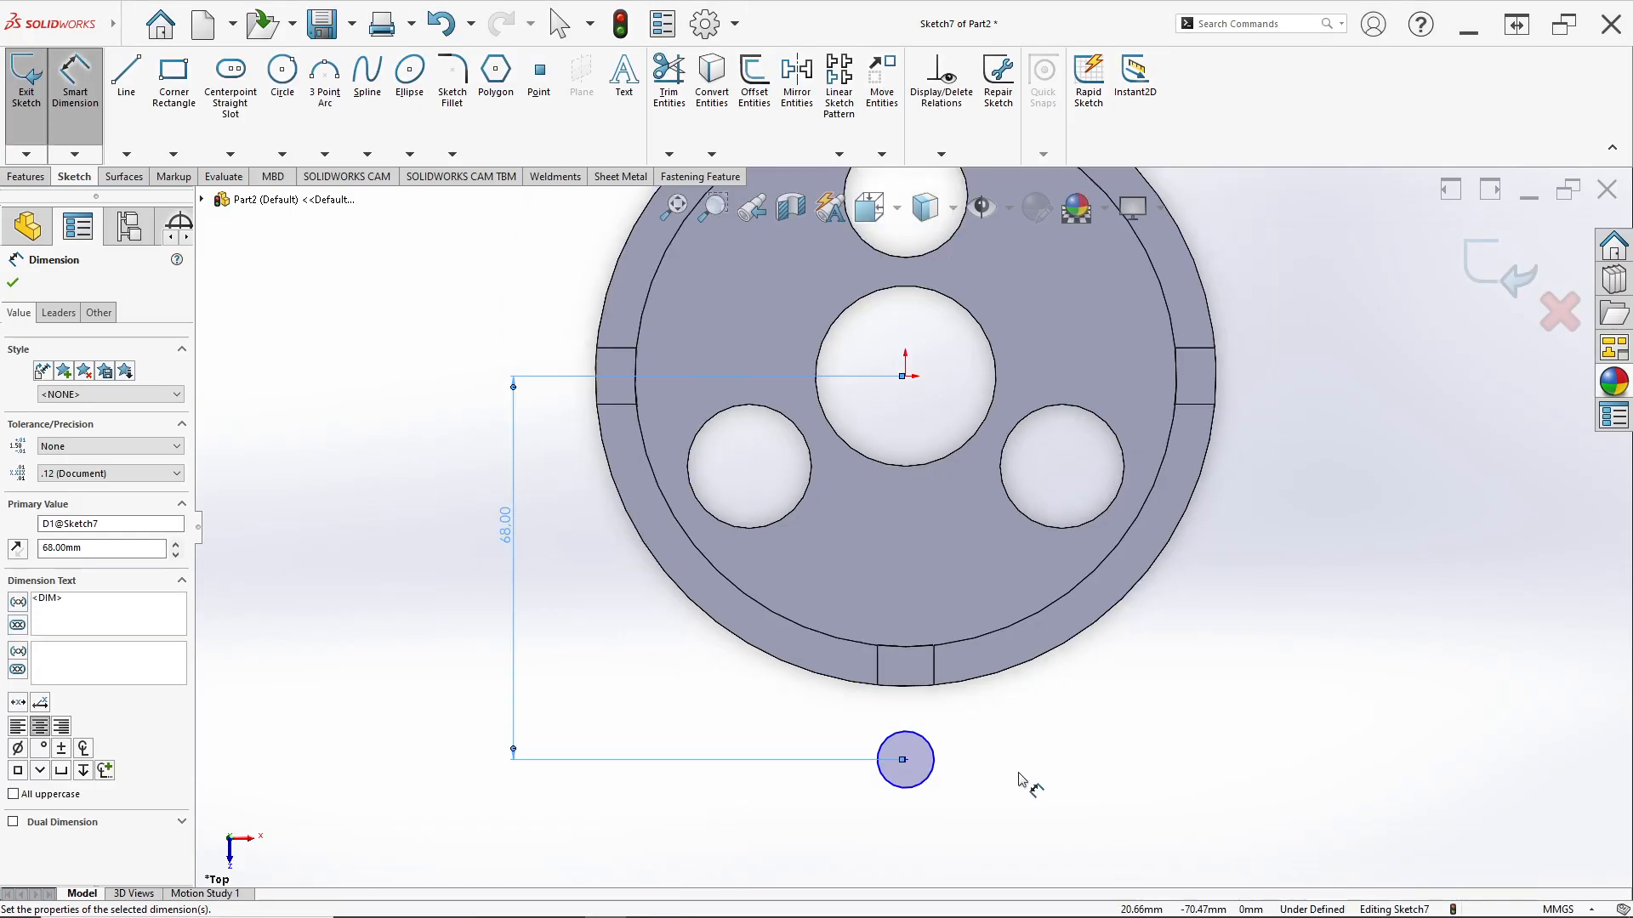
{"action": "left_click", "coordinate": [927, 797]}
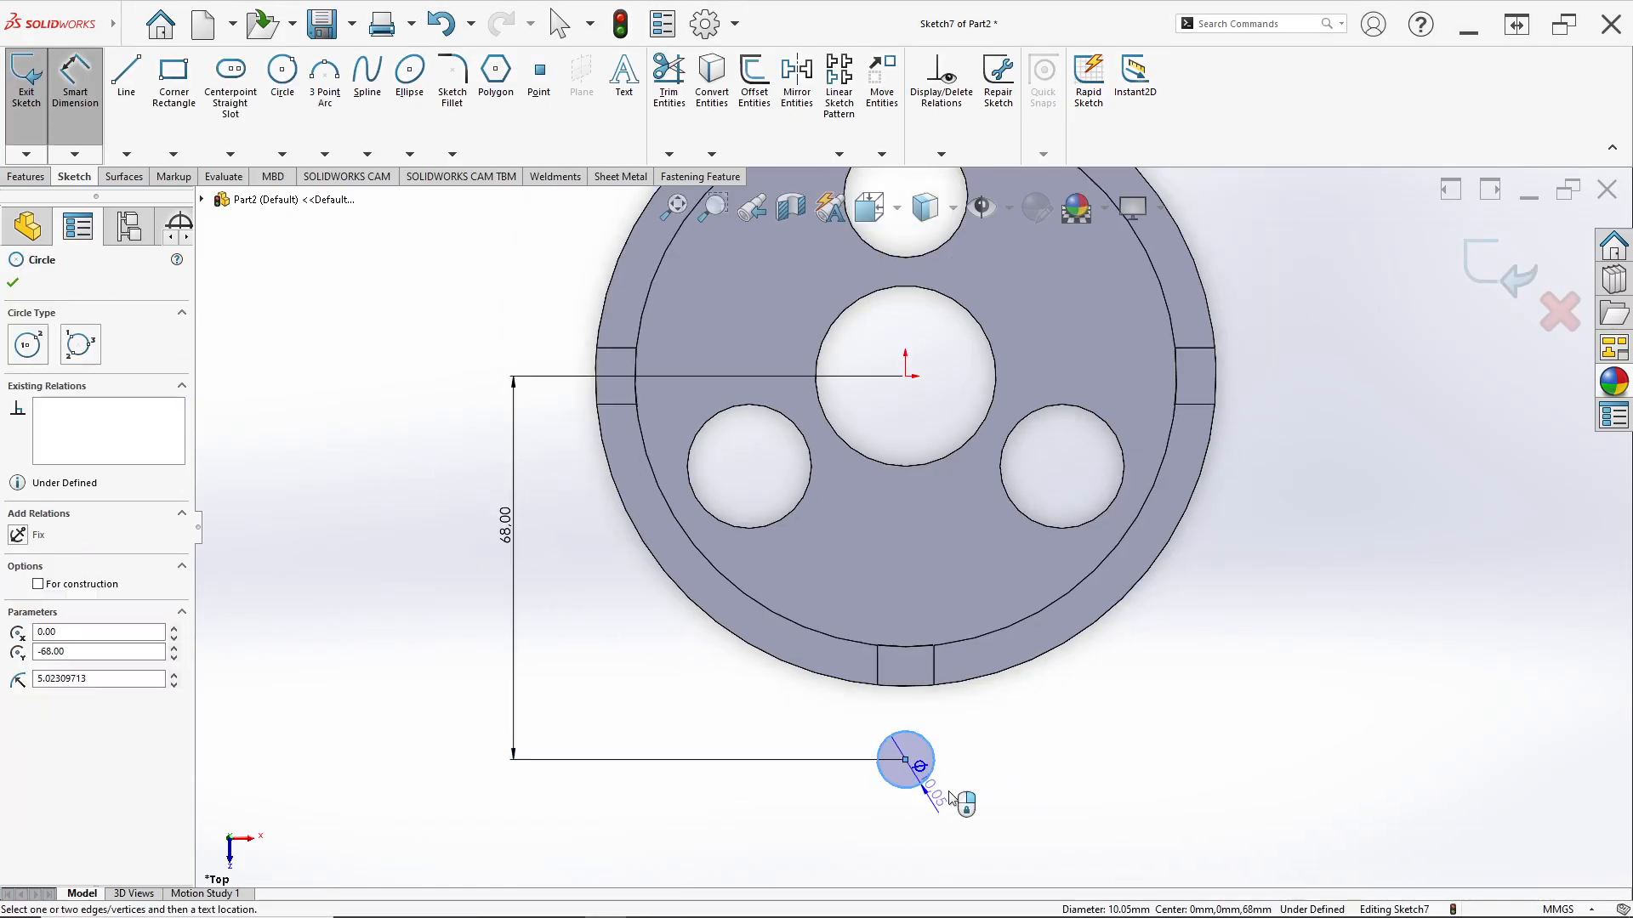
{"action": "left_click", "coordinate": [1033, 807]}
{"action": "key", "text": "alt+Tab"}
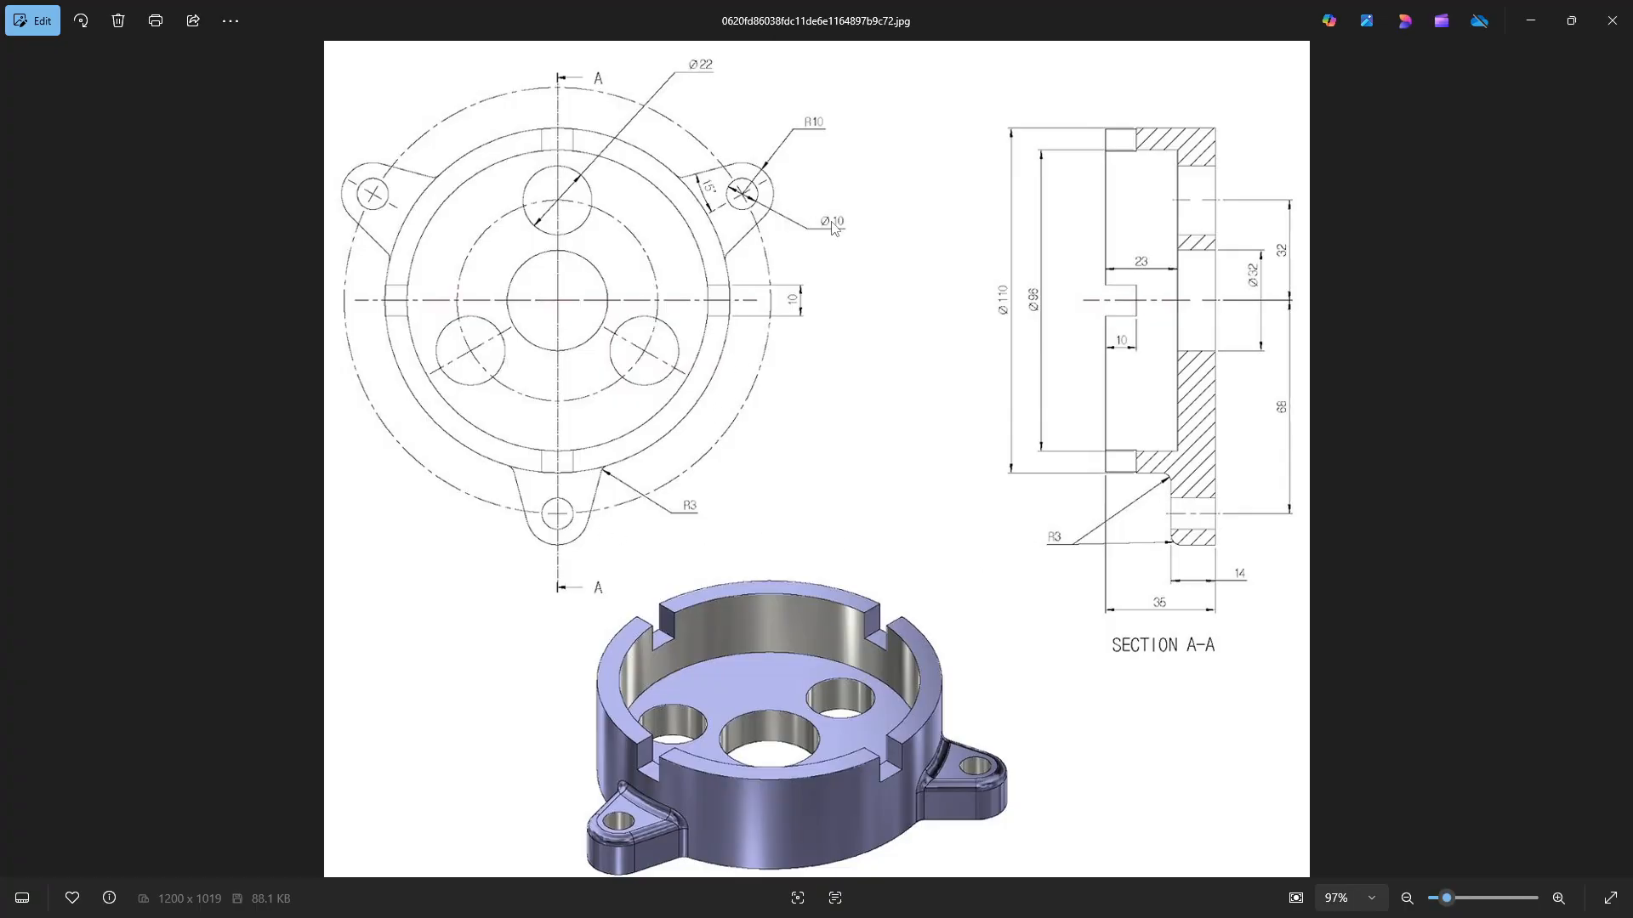
{"action": "key", "text": "alt+Tab"}
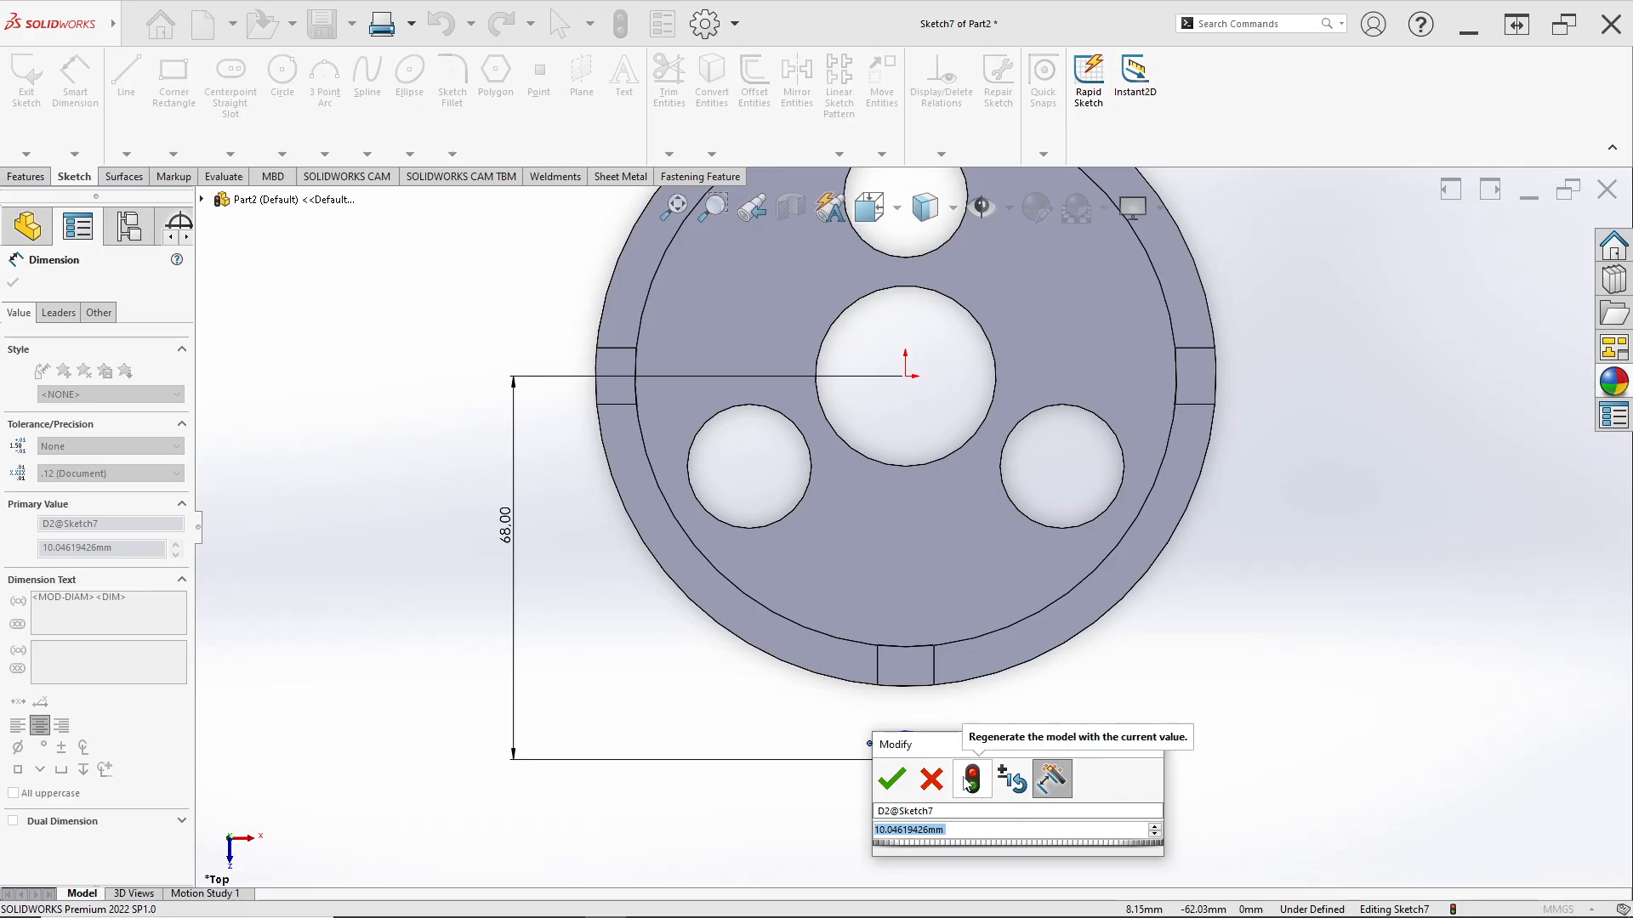
{"action": "type", "text": "10"}
{"action": "key", "text": "Return"}
Check the lug radius in the reference drawing and draw a concentric circle about 21 mm in diameter around the 10 mm circle.
{"action": "scroll", "coordinate": [889, 735], "scroll_direction": "down", "scroll_amount": 3}
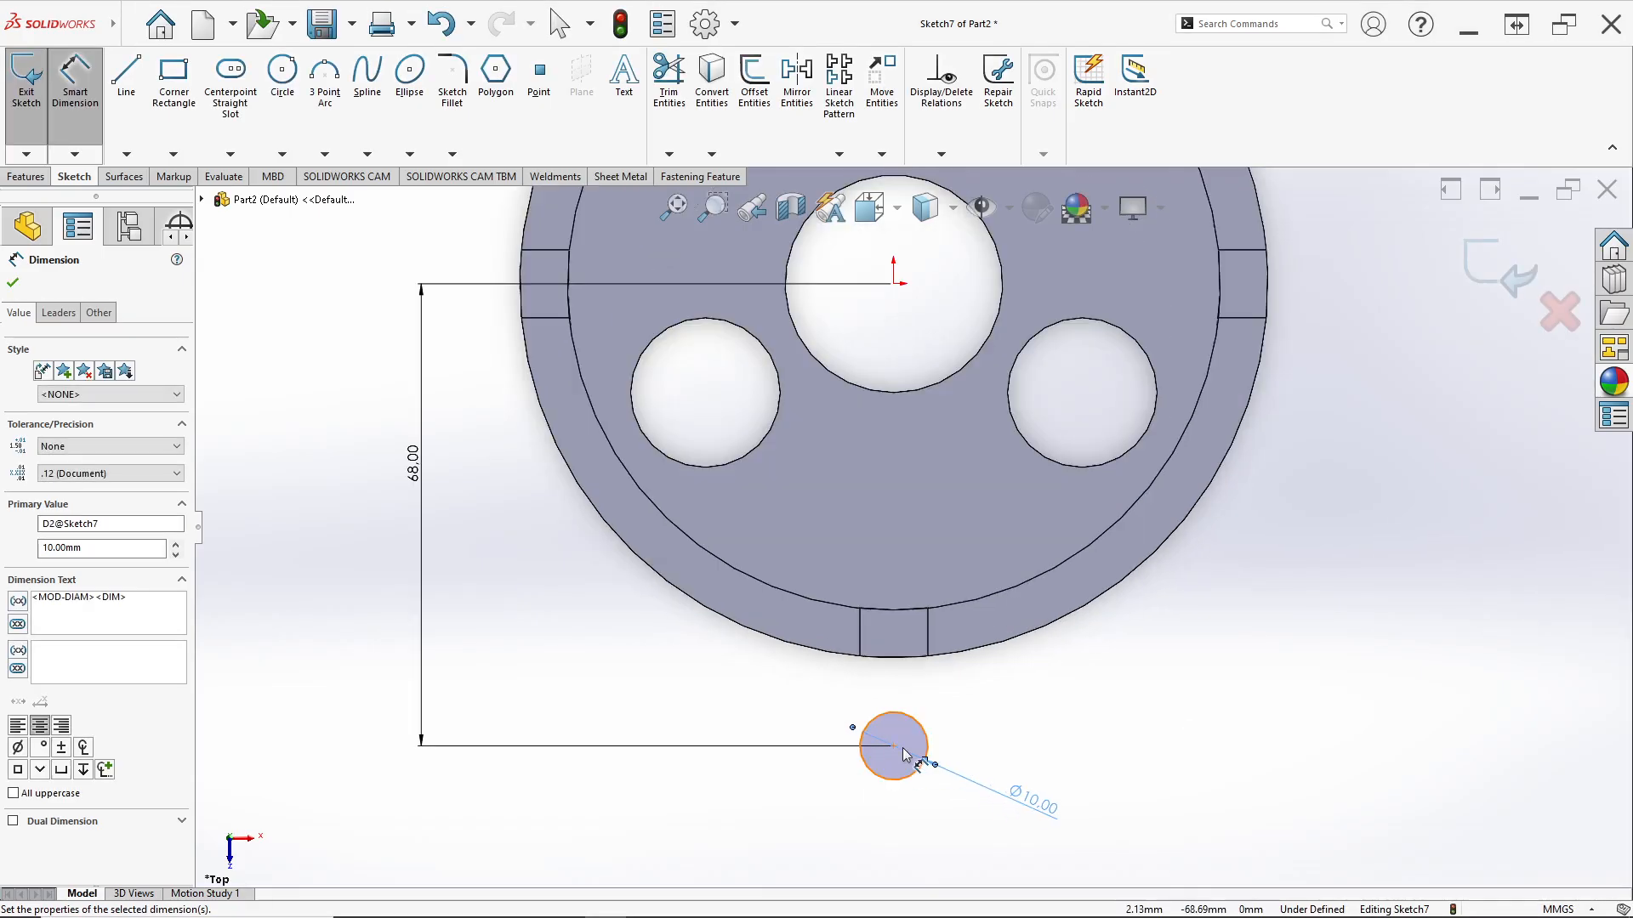
{"action": "scroll", "coordinate": [910, 718], "scroll_direction": "down", "scroll_amount": 2}
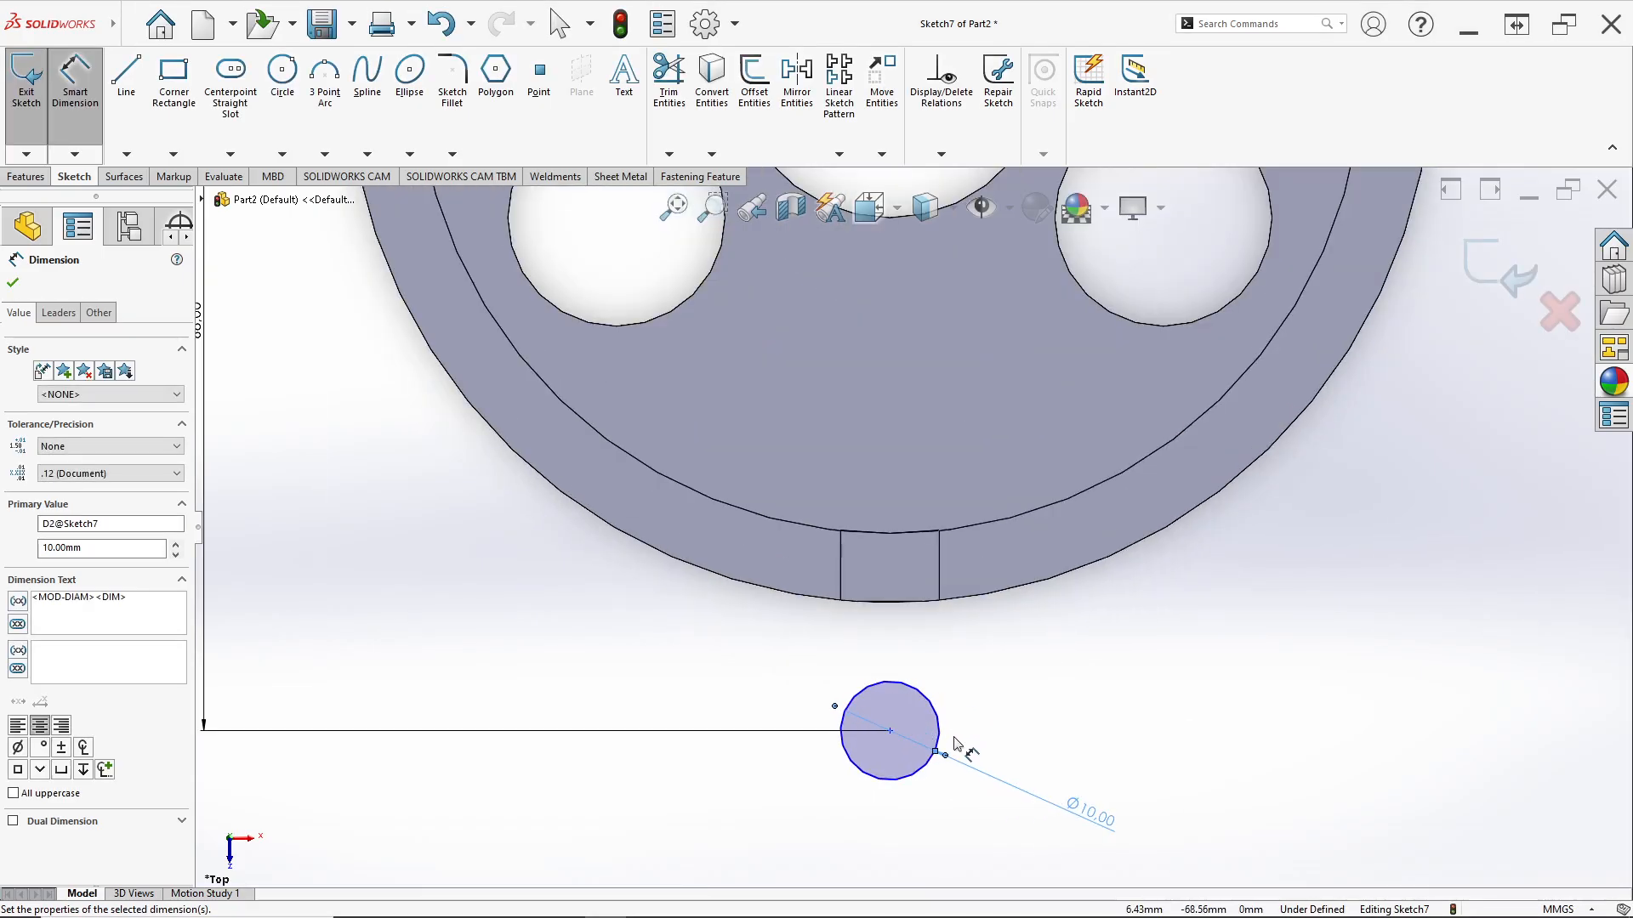
{"action": "key", "text": "alt+Tab"}
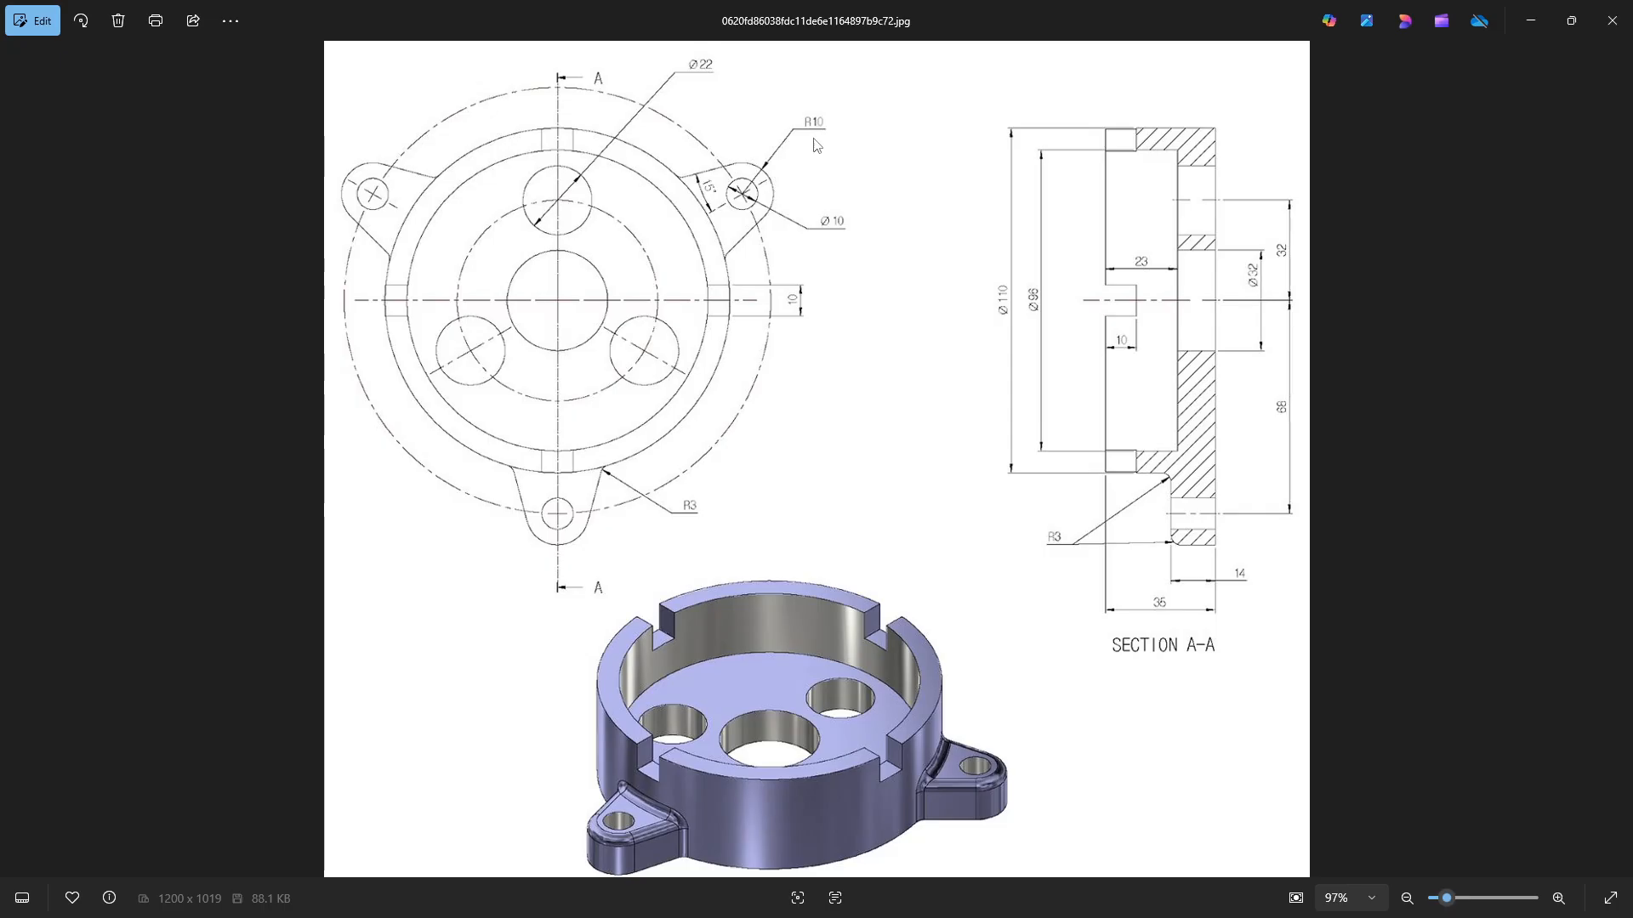
{"action": "key", "text": "alt+Tab"}
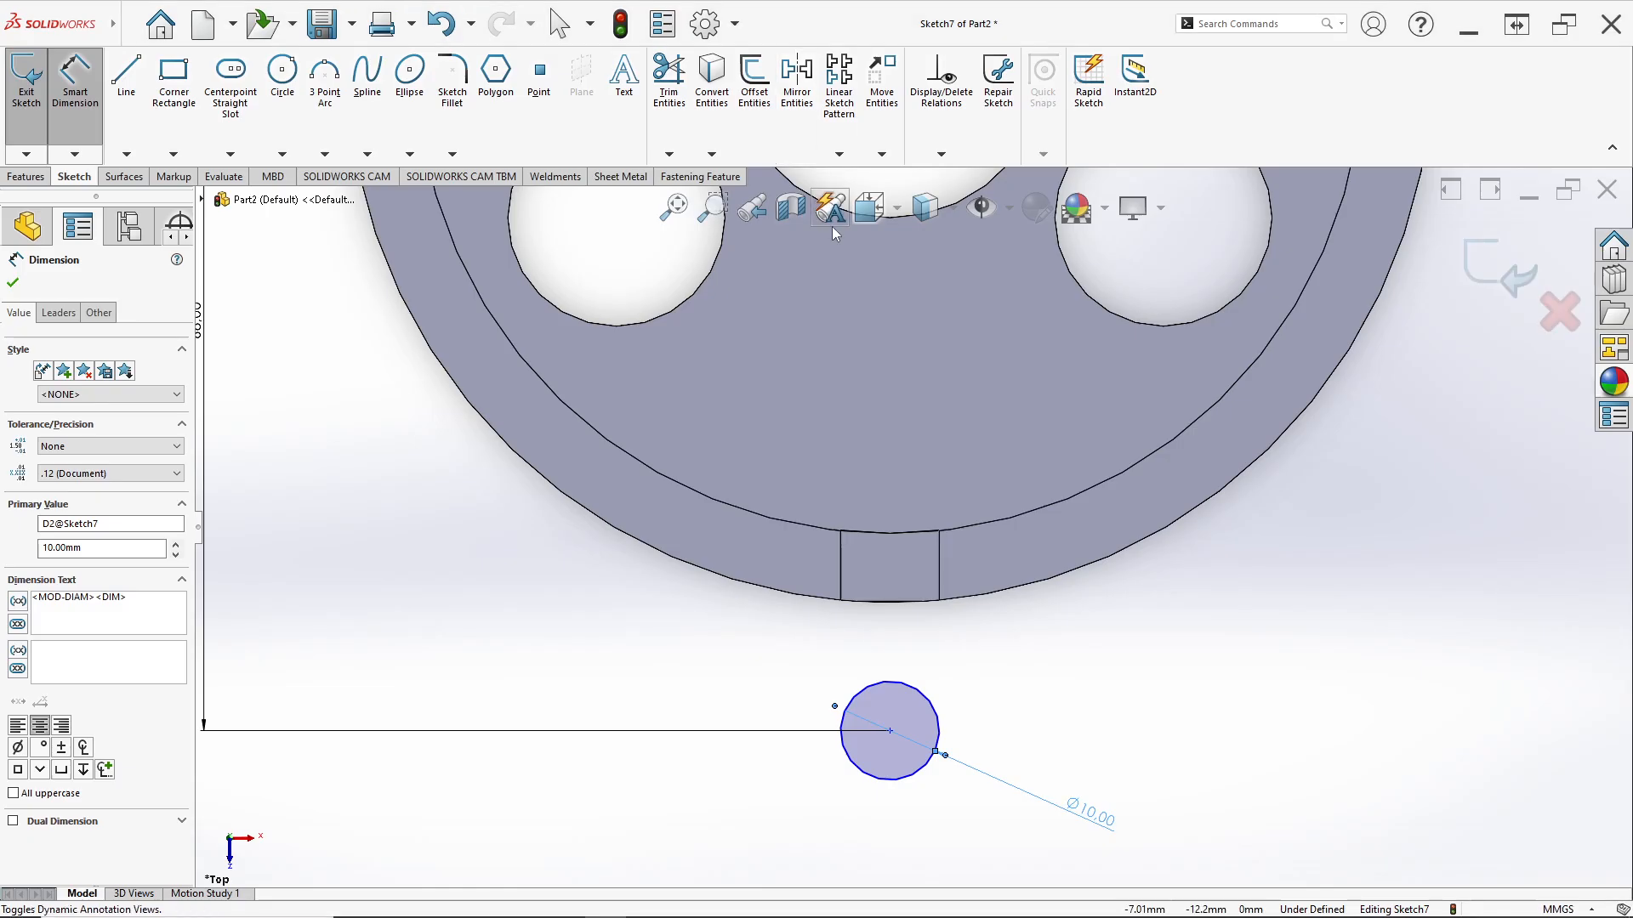
{"action": "left_click", "coordinate": [289, 93]}
{"action": "left_click", "coordinate": [890, 732]}
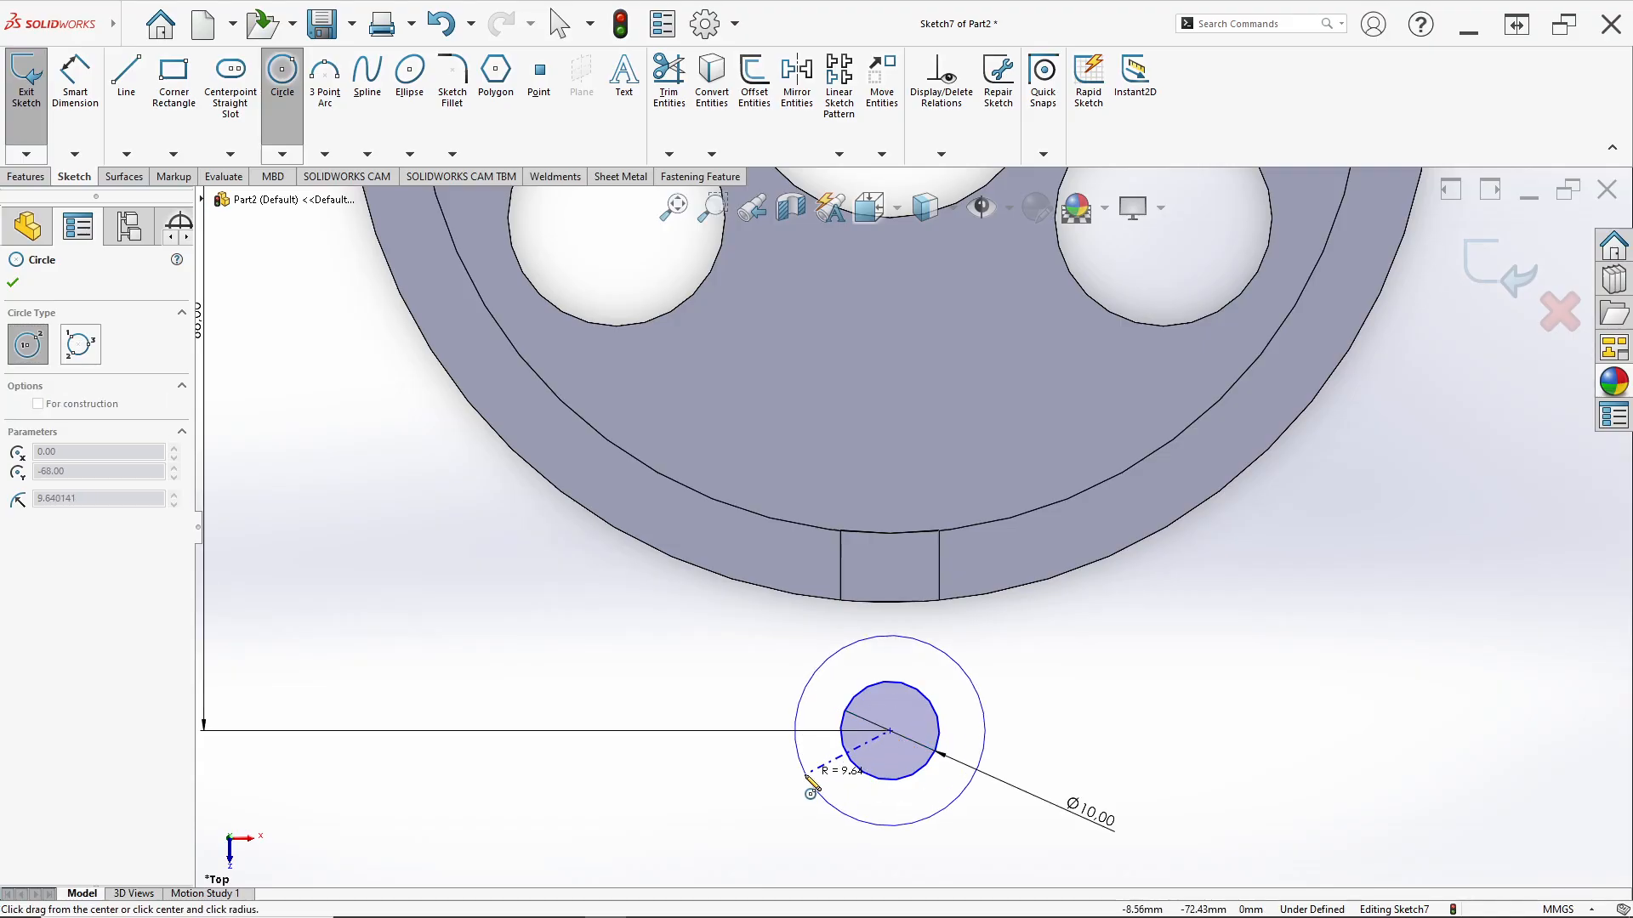
{"action": "left_click", "coordinate": [798, 776]}
Dimension the outer lug circle's diameter as 20 mm.
{"action": "left_click", "coordinate": [69, 131]}
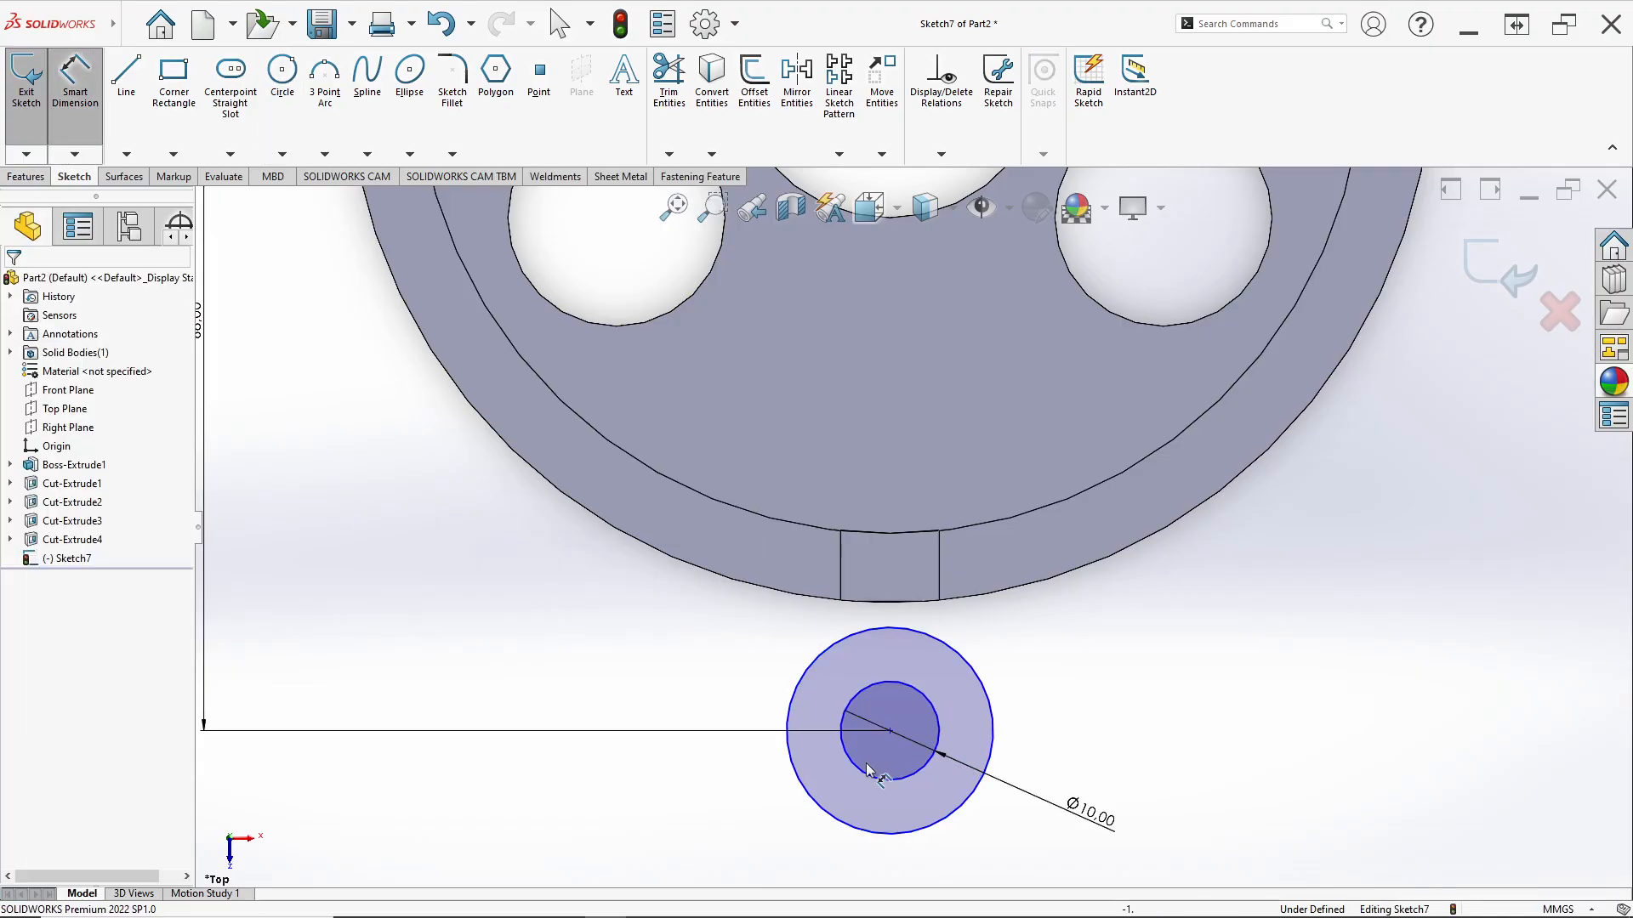
{"action": "left_click", "coordinate": [802, 783]}
{"action": "left_click", "coordinate": [713, 794]}
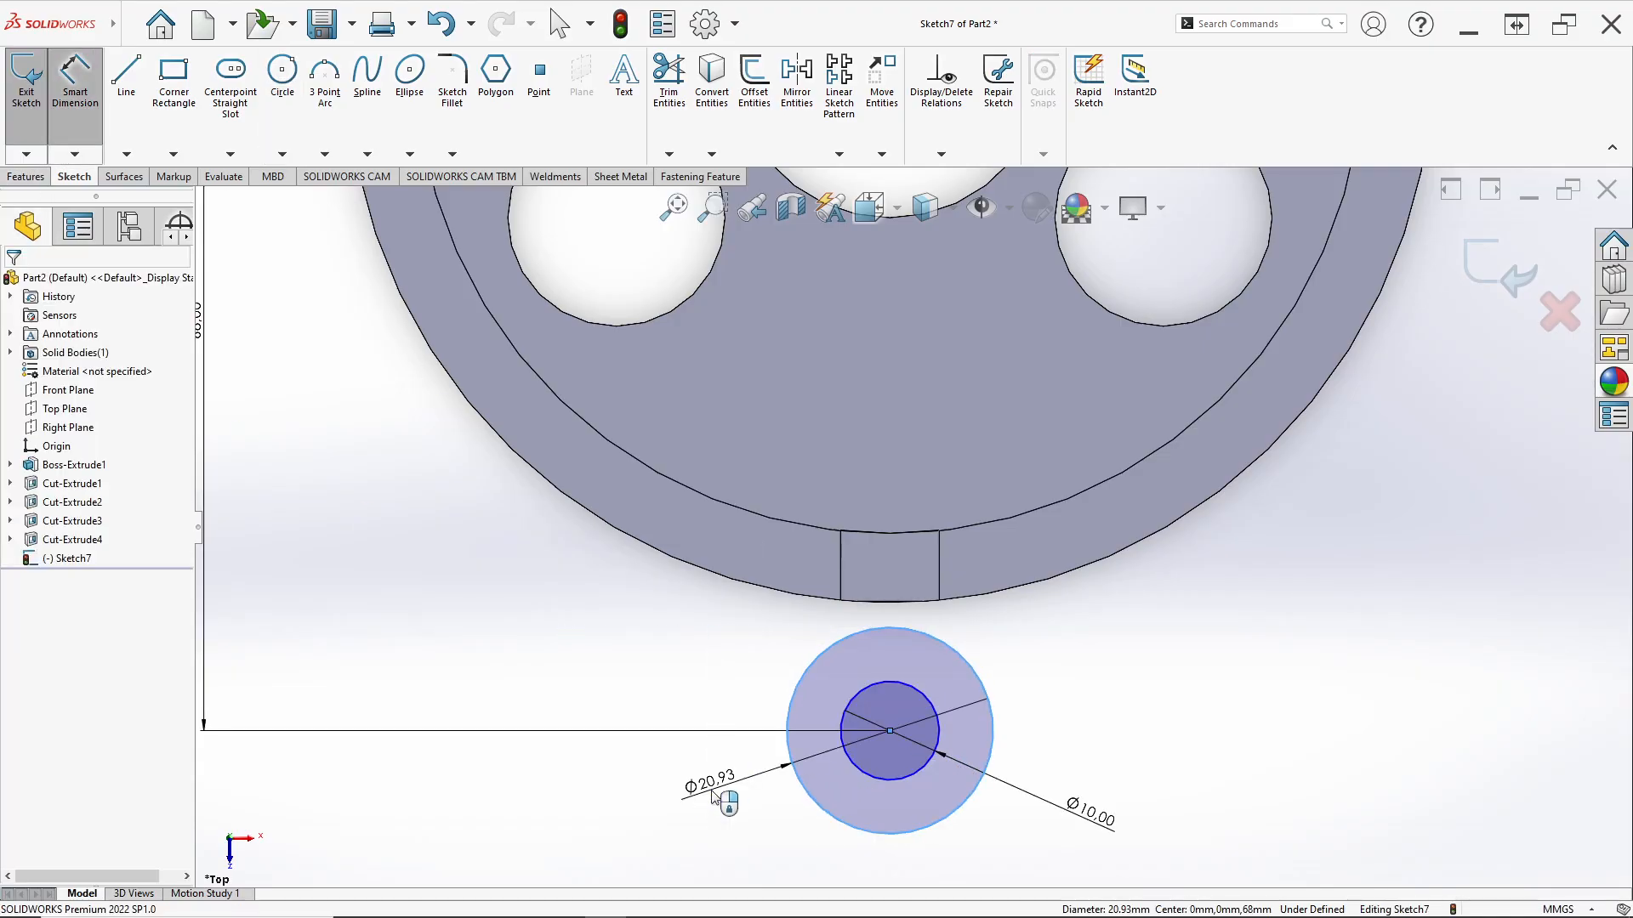
{"action": "type", "text": "20"}
{"action": "key", "text": "Return"}
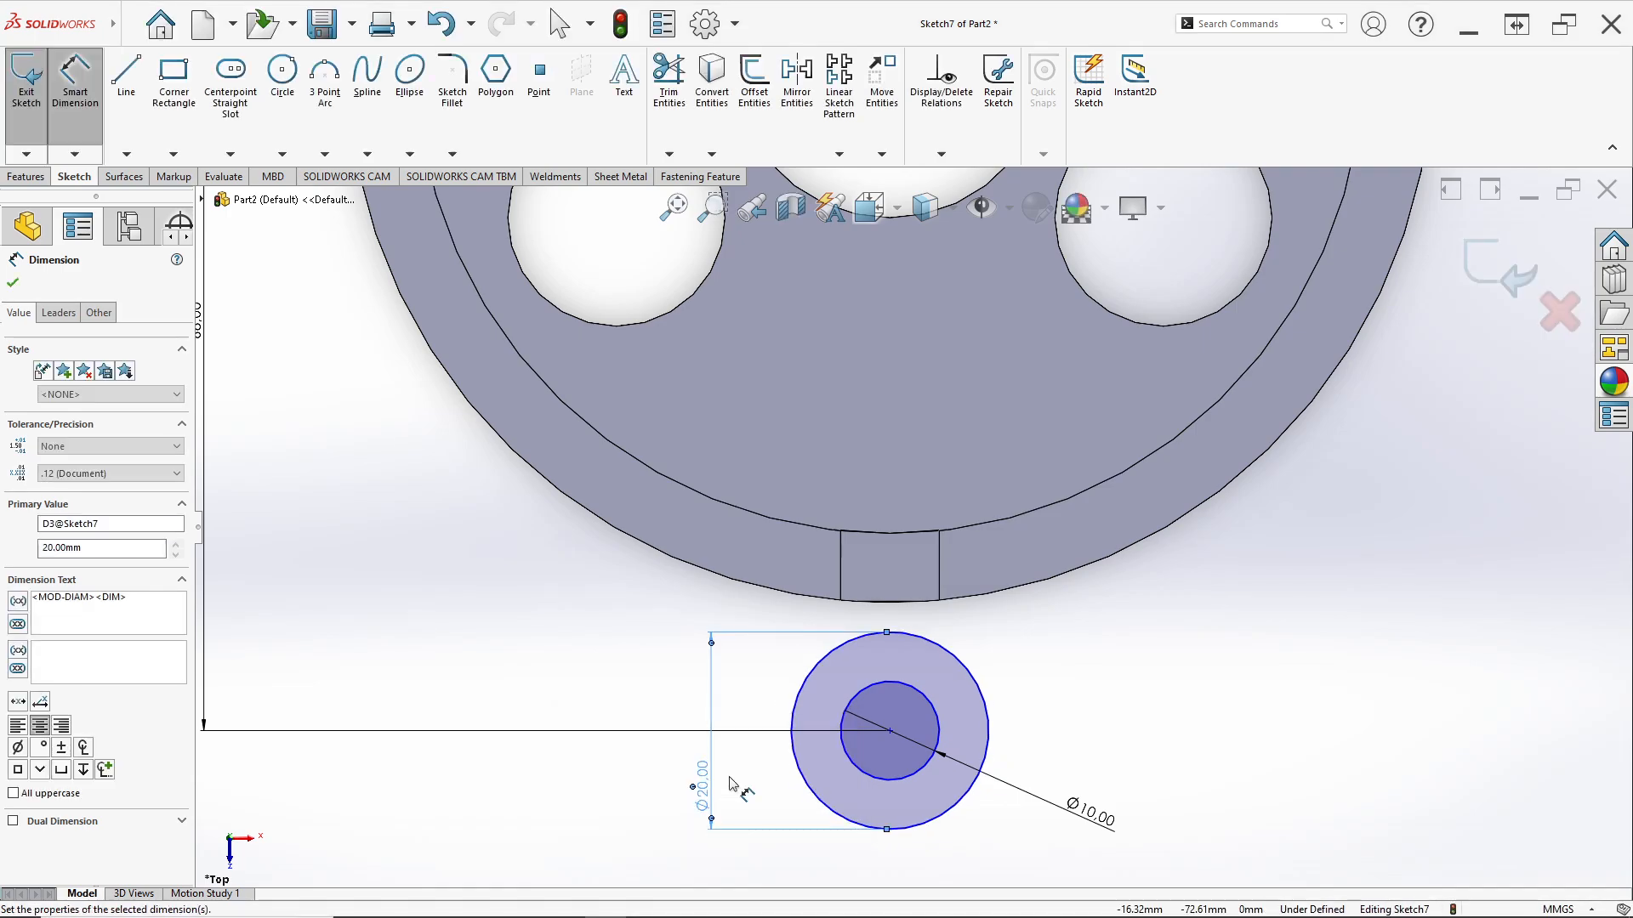
Check the lug in the reference drawing, draw a vertical centerline from the lug circles' centre to the housing's outer edge and trim the stray extra segment.
{"action": "key", "text": "alt+Tab"}
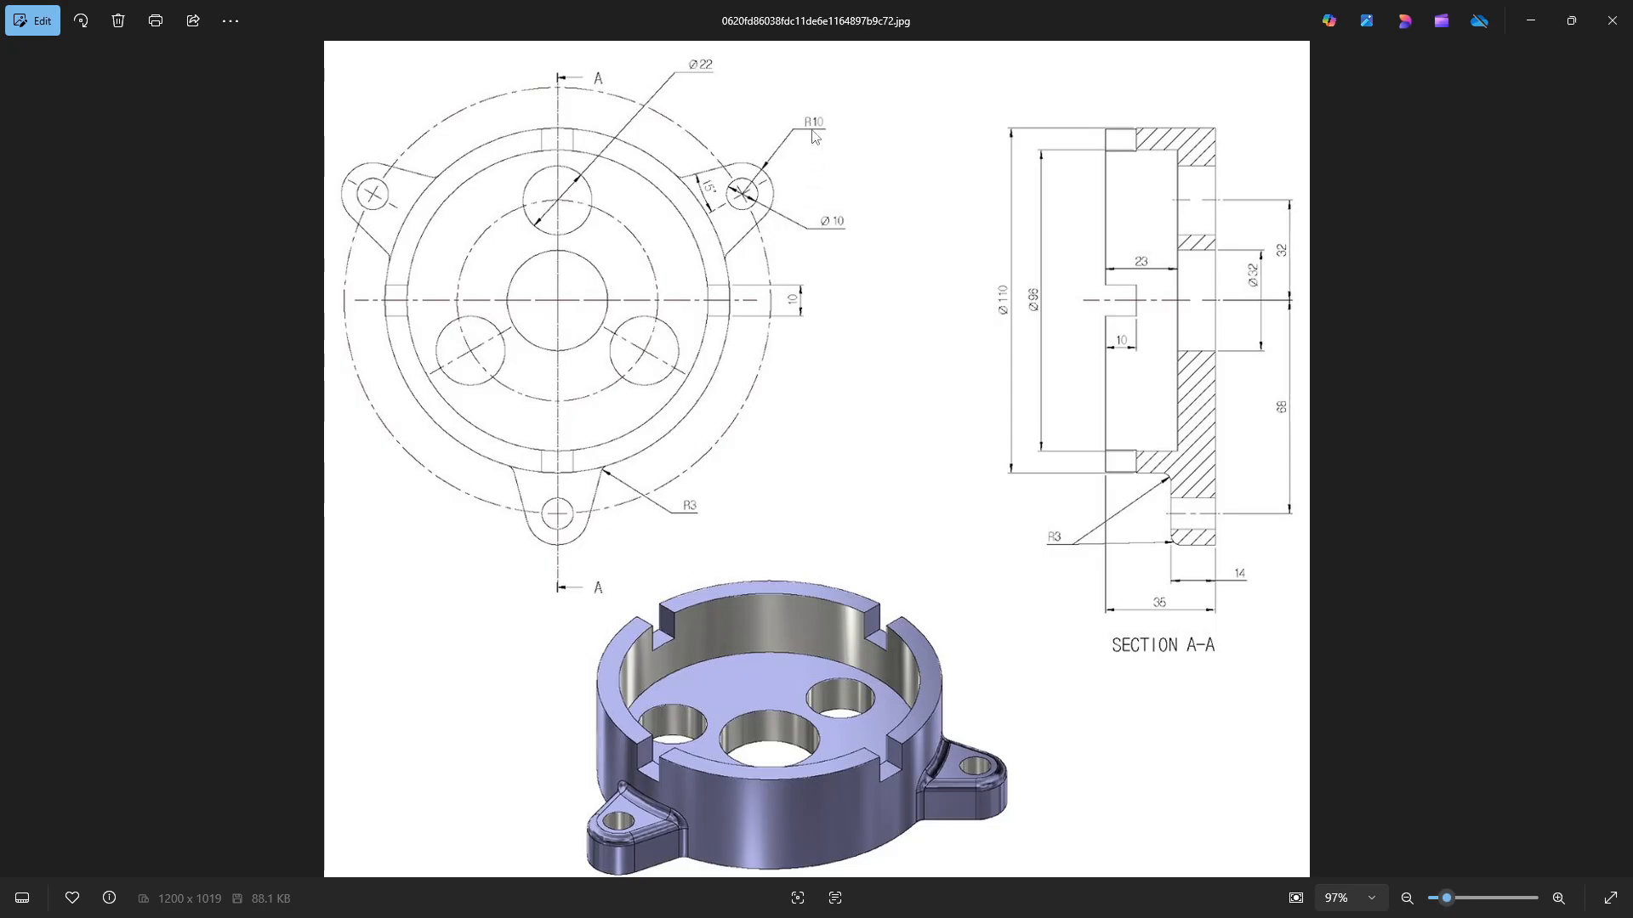
{"action": "key", "text": "alt+Tab"}
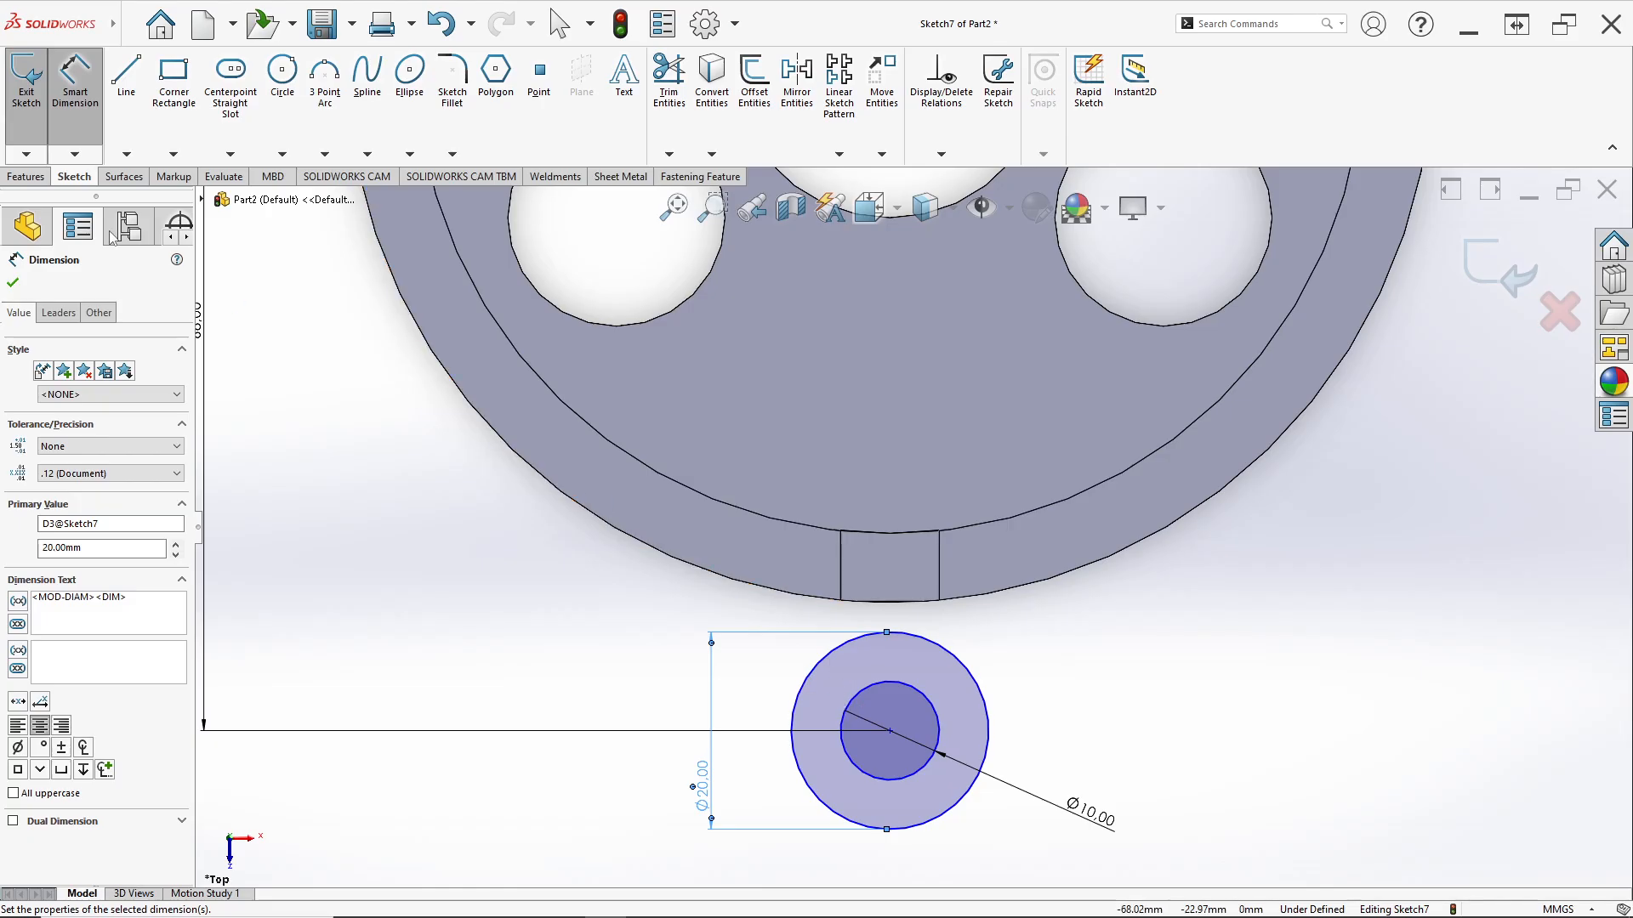
{"action": "left_click", "coordinate": [125, 153]}
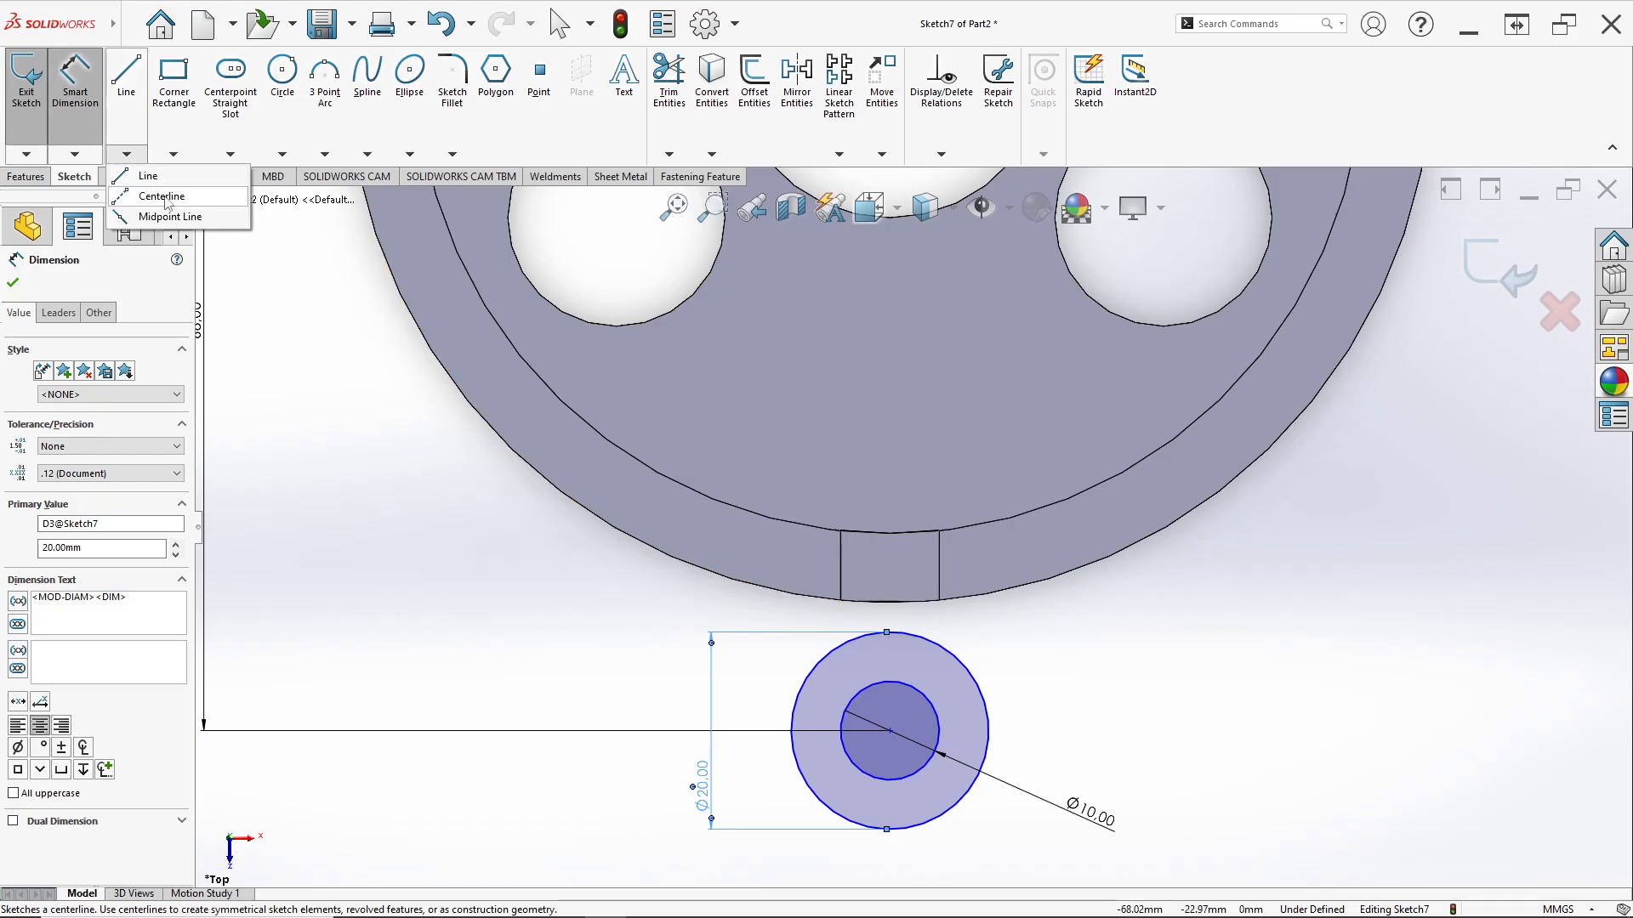
{"action": "left_click", "coordinate": [153, 196]}
{"action": "left_click", "coordinate": [890, 729]}
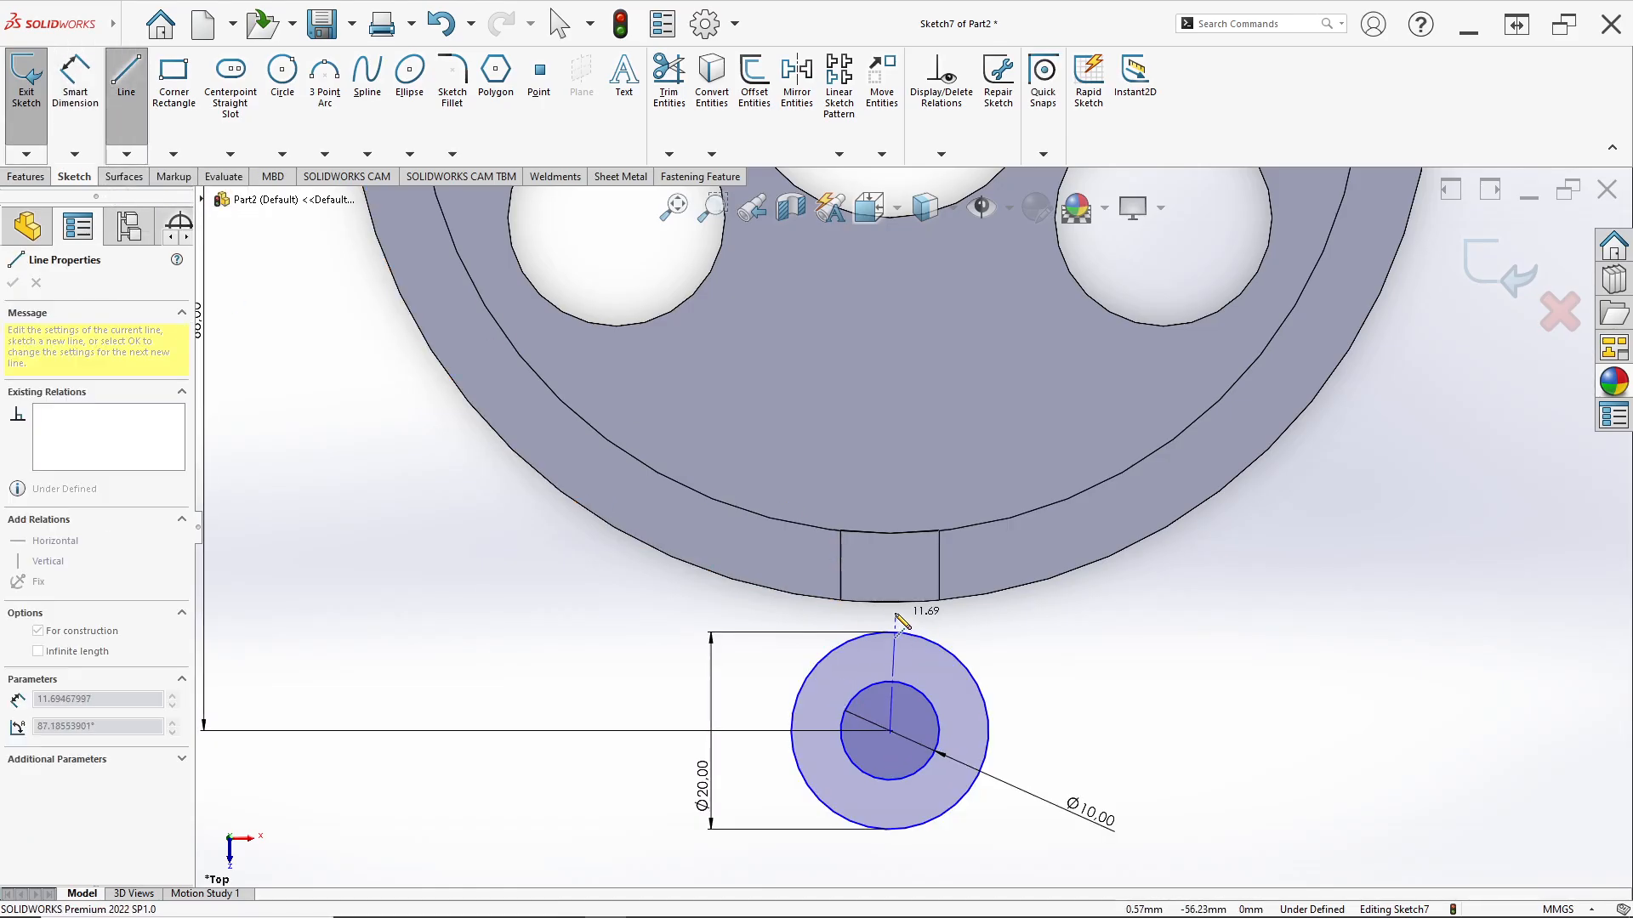
{"action": "left_click", "coordinate": [890, 602]}
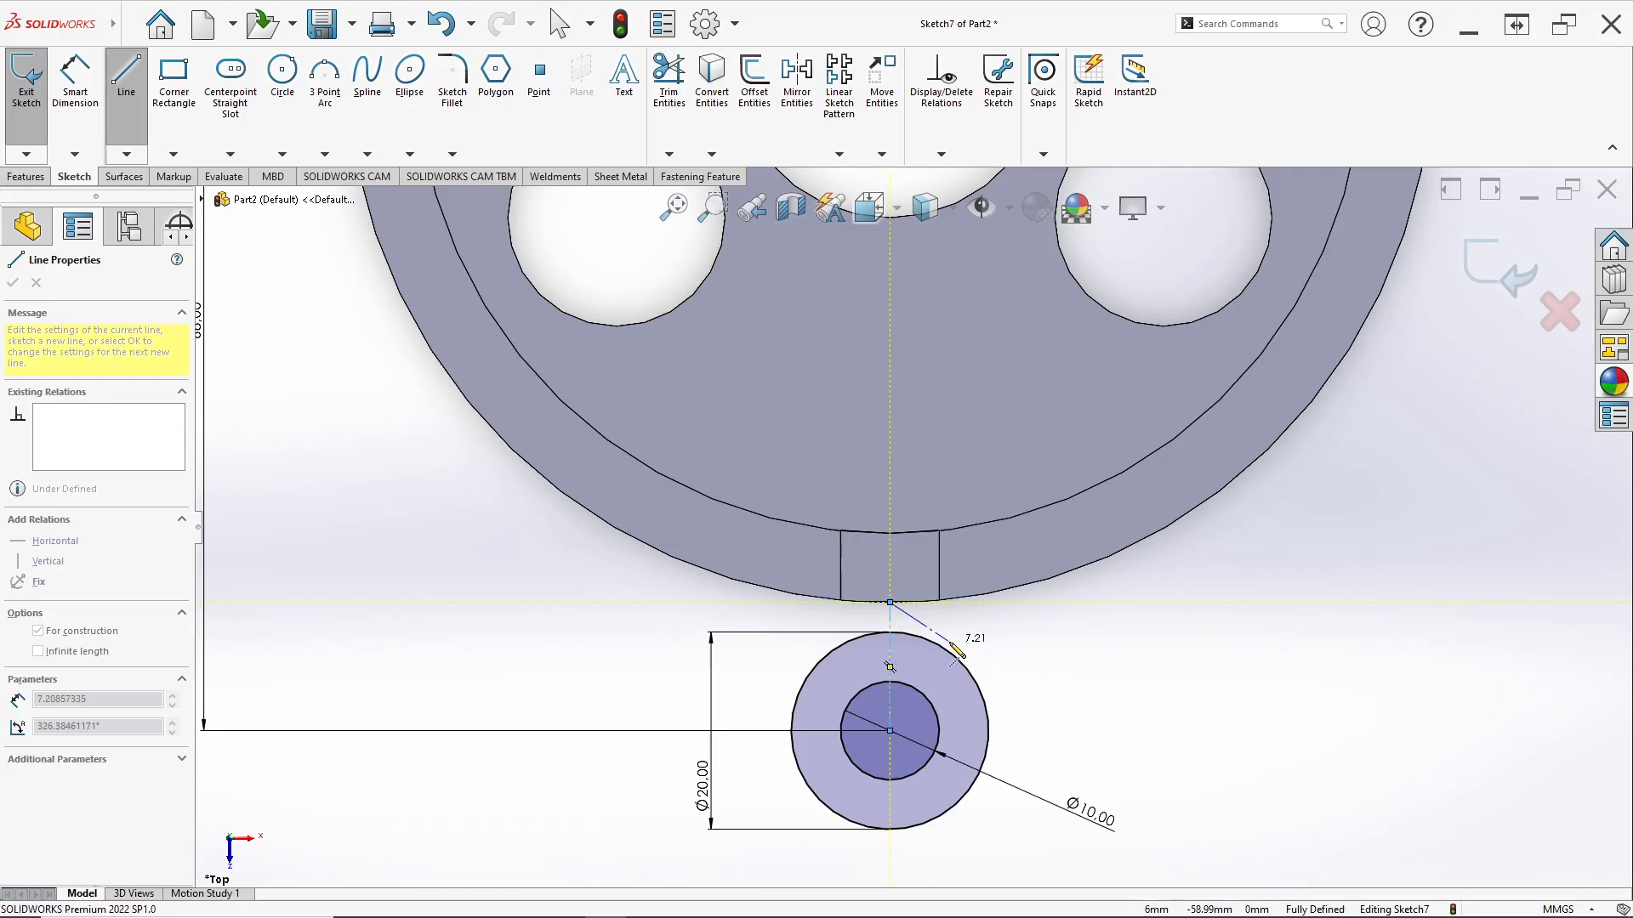
{"action": "key", "text": "alt+Tab"}
{"action": "key", "text": "alt+Tab"}
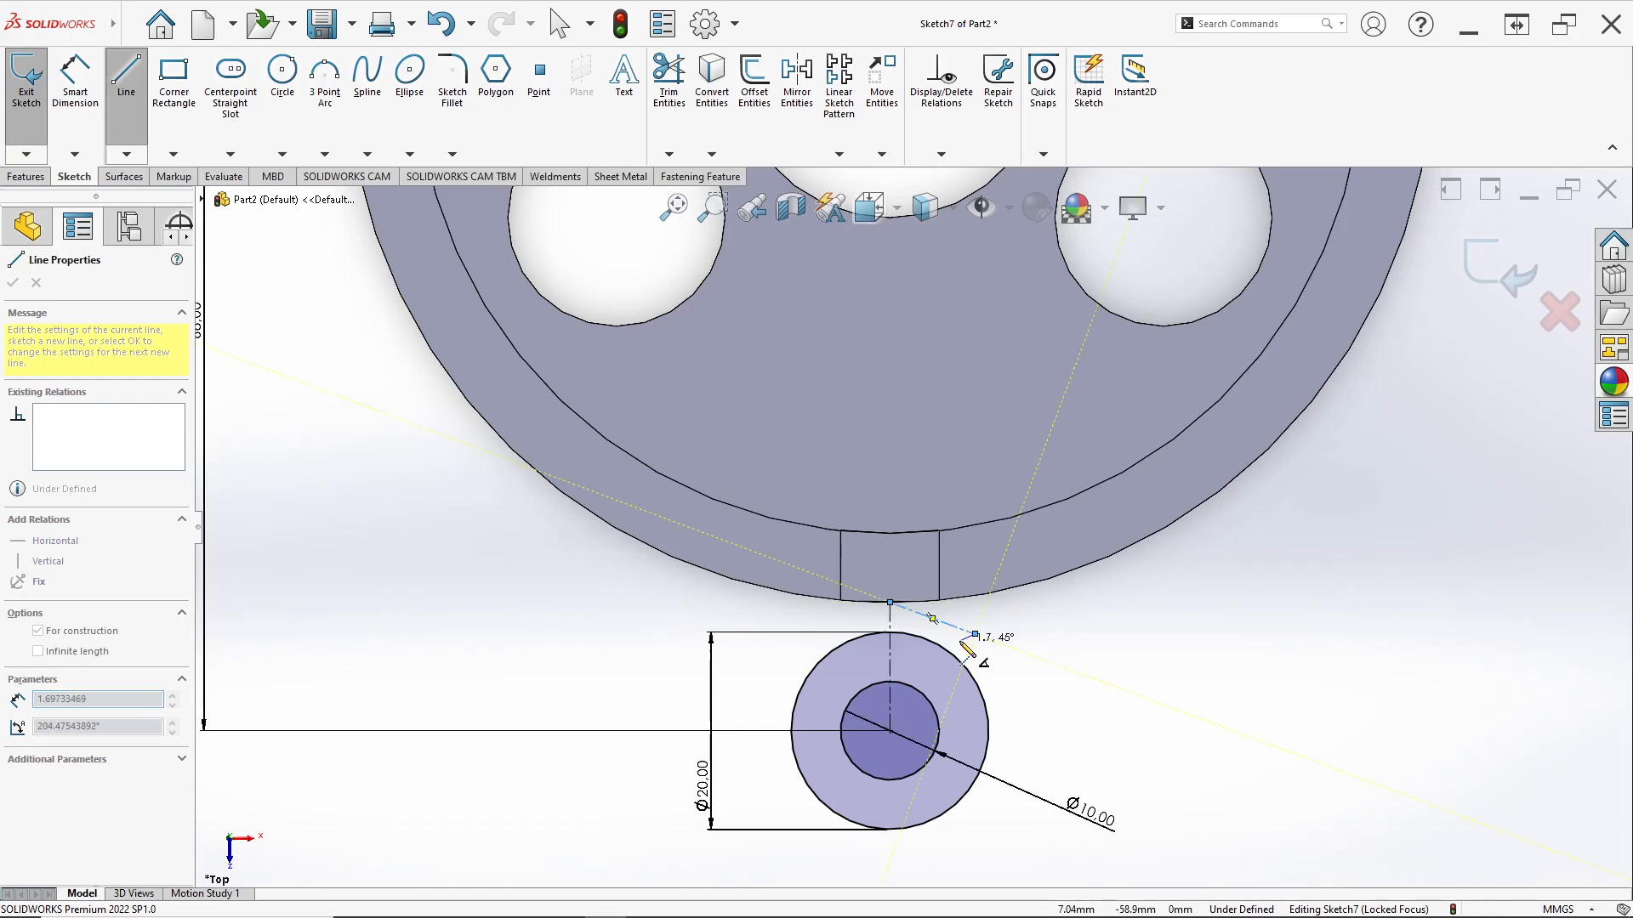
{"action": "left_click", "coordinate": [671, 85]}
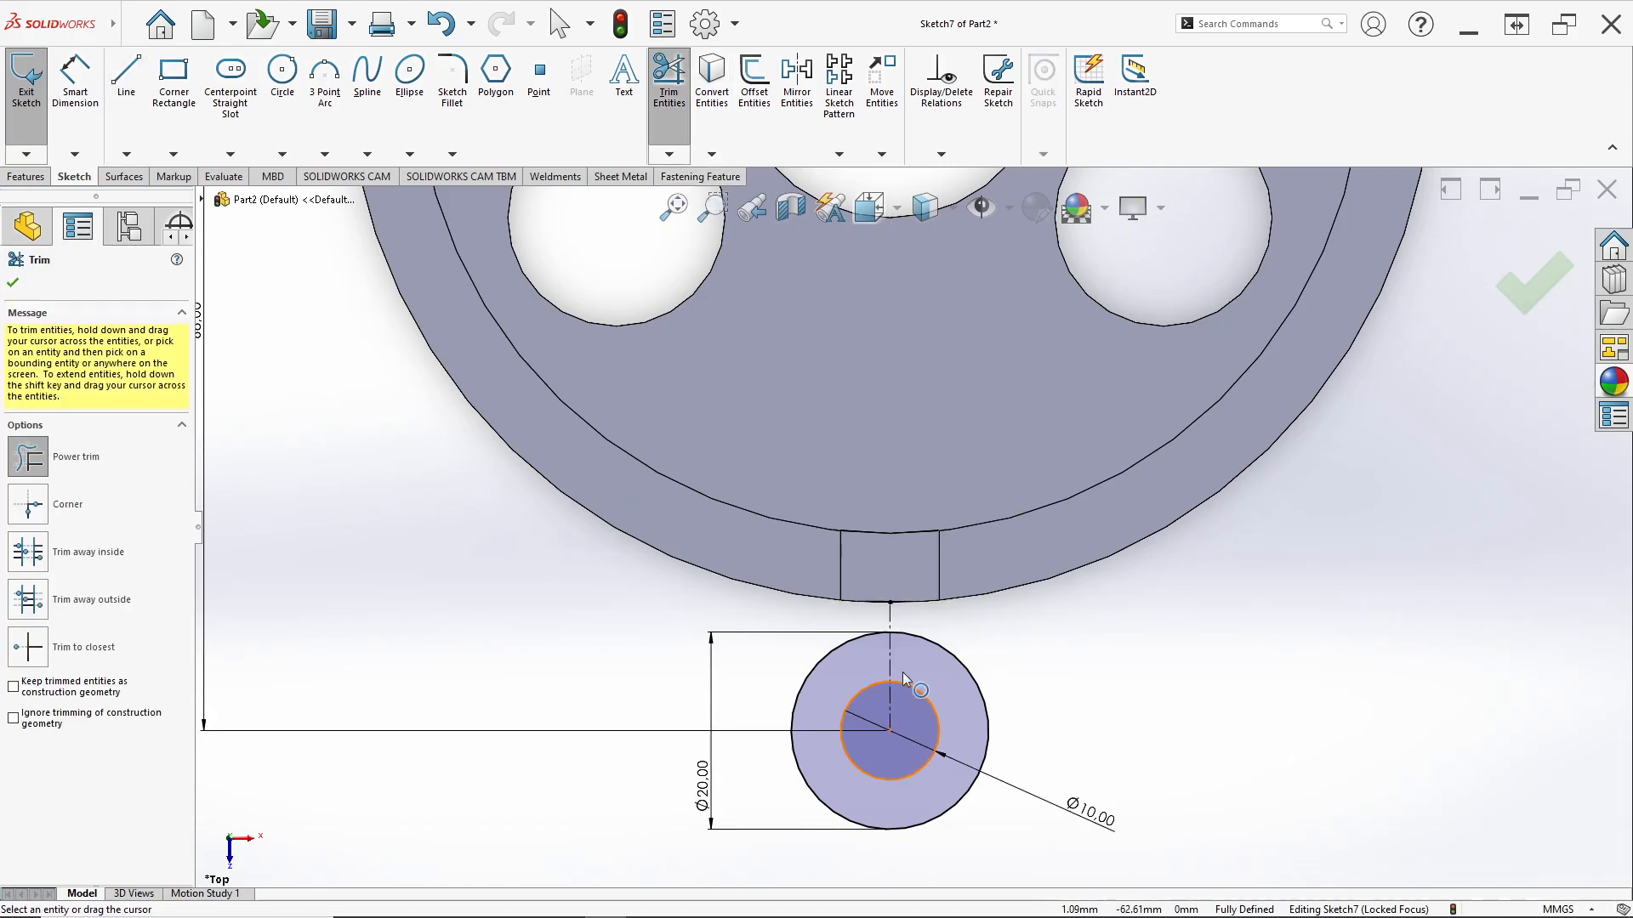
Check the lug's angled side in the reference drawing, try a line from the 20 mm circle's left side across the housing, and trim it away.
{"action": "key", "text": "alt+Tab"}
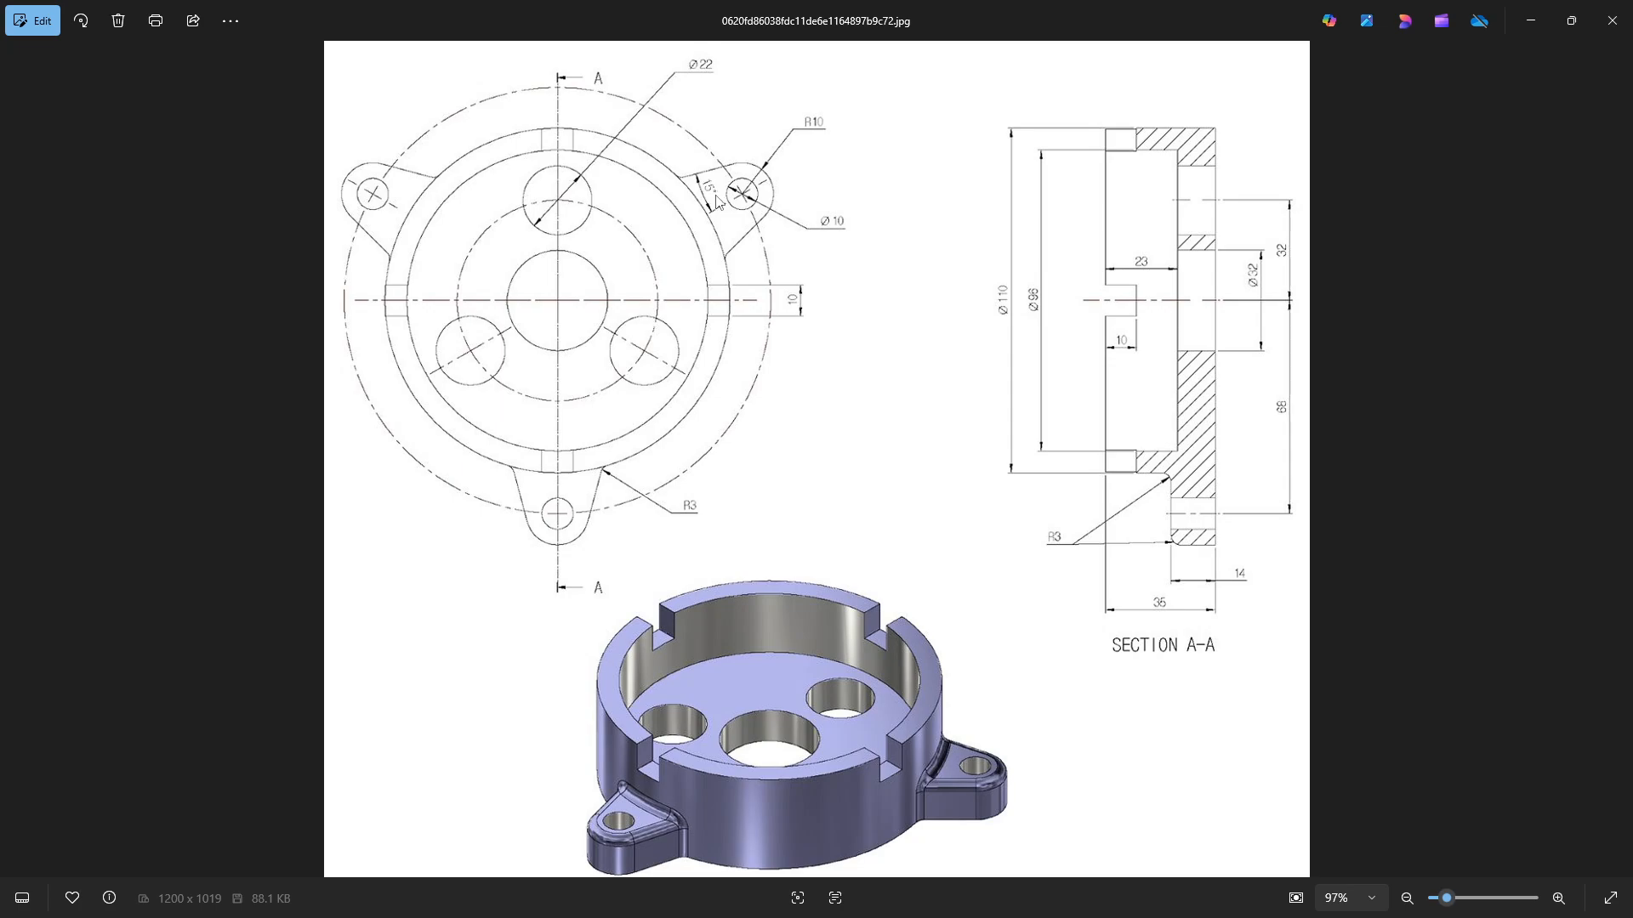
{"action": "key", "text": "alt+Tab"}
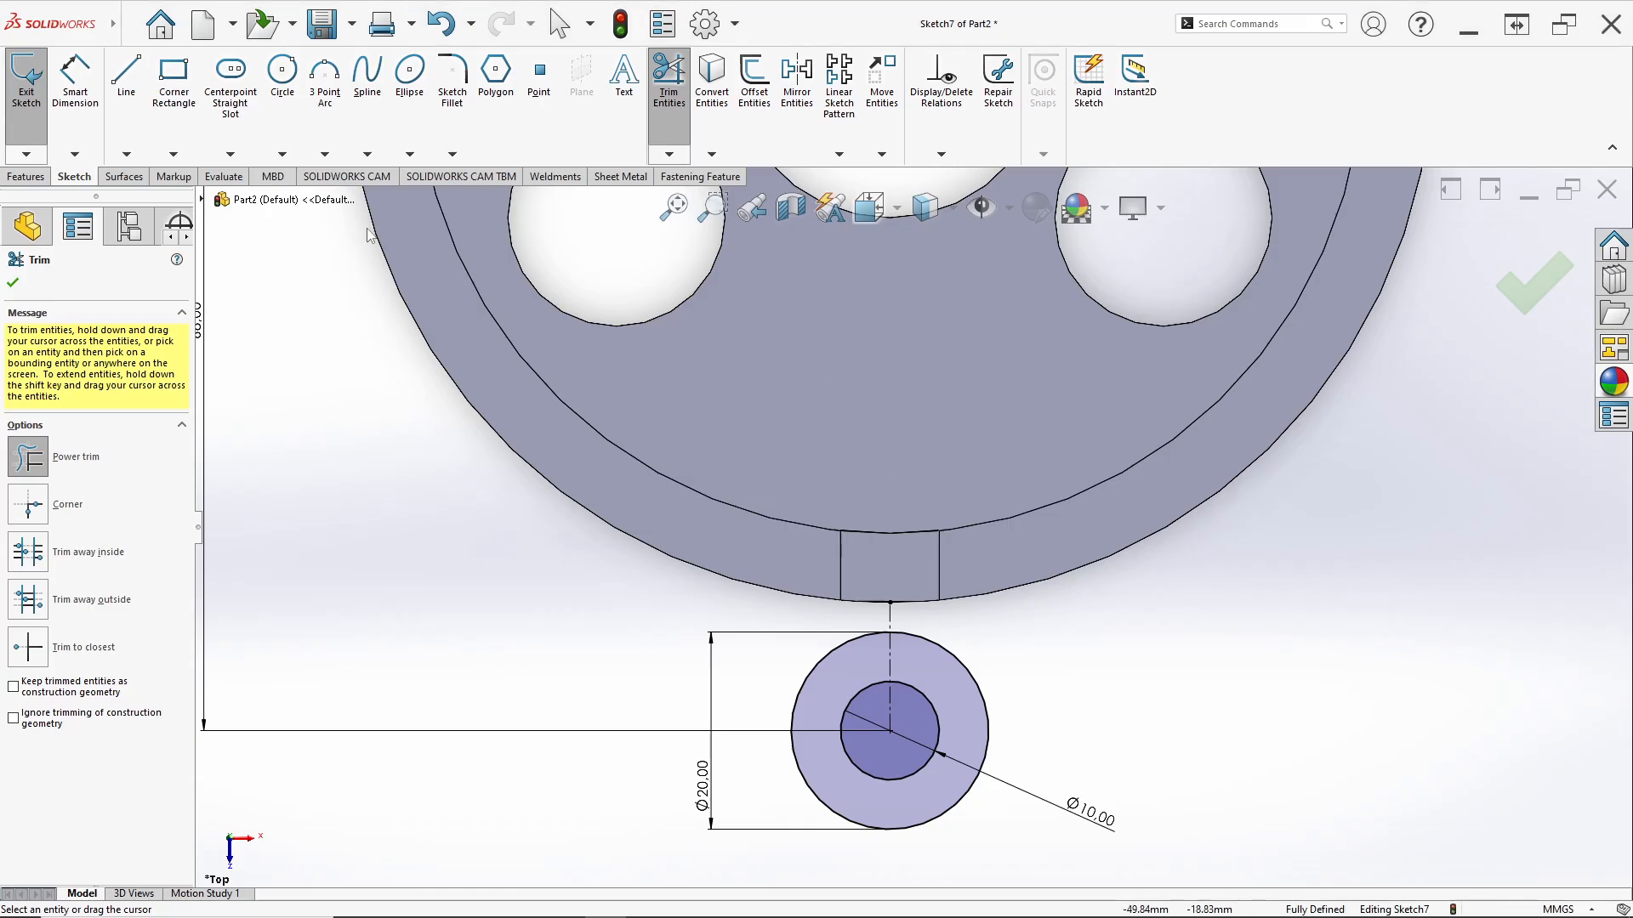
{"action": "left_click", "coordinate": [145, 85]}
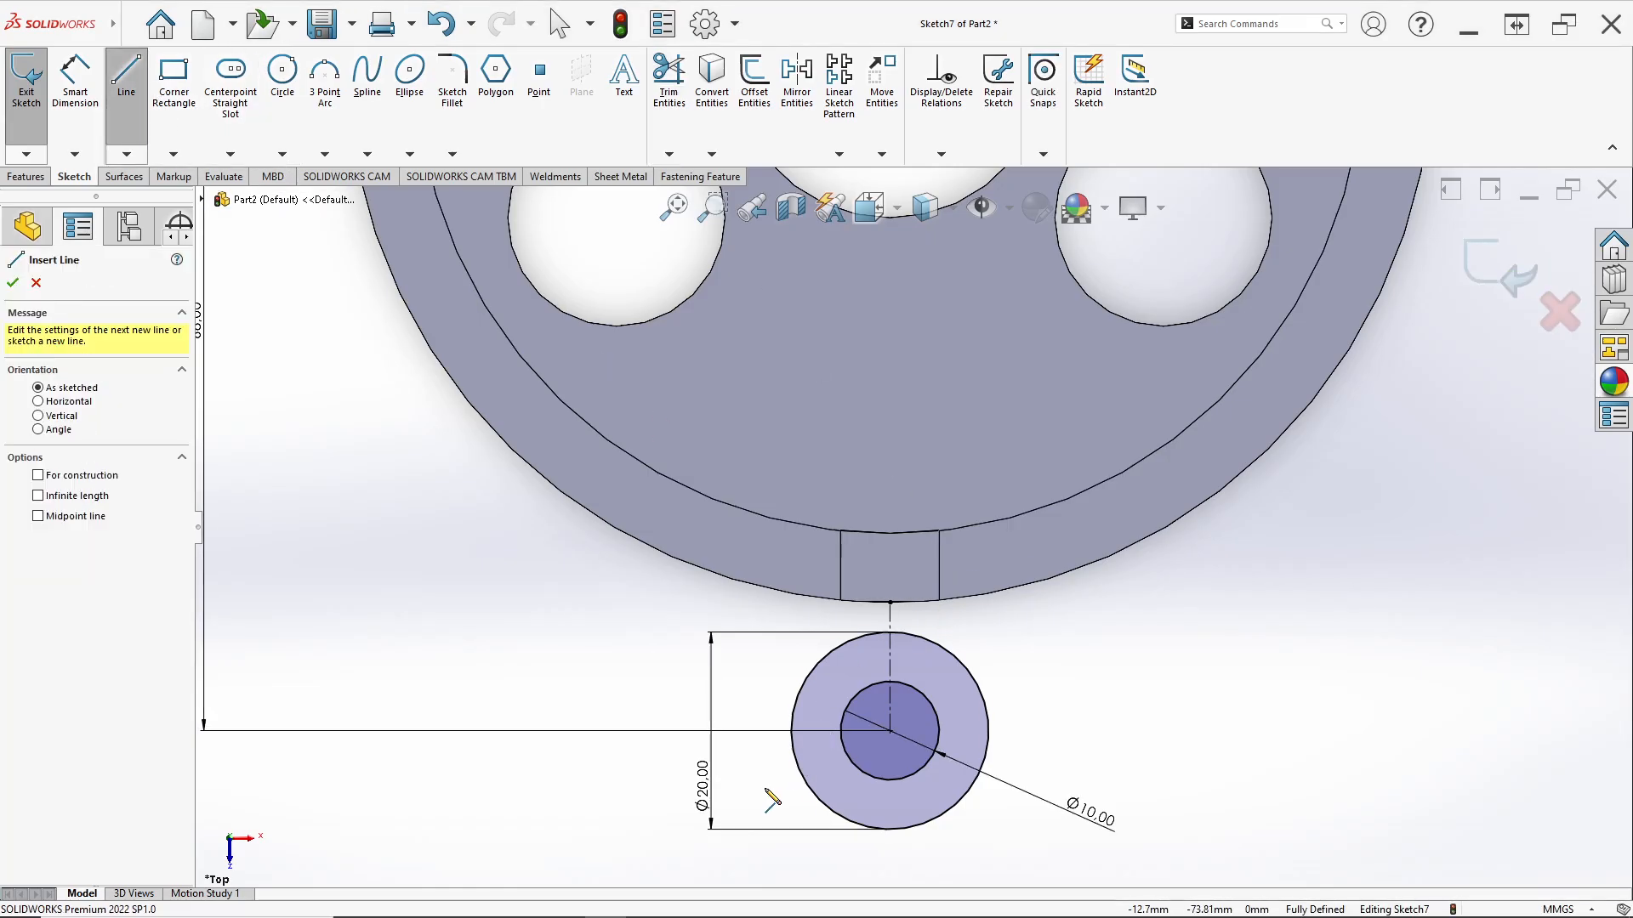
{"action": "left_click", "coordinate": [791, 730]}
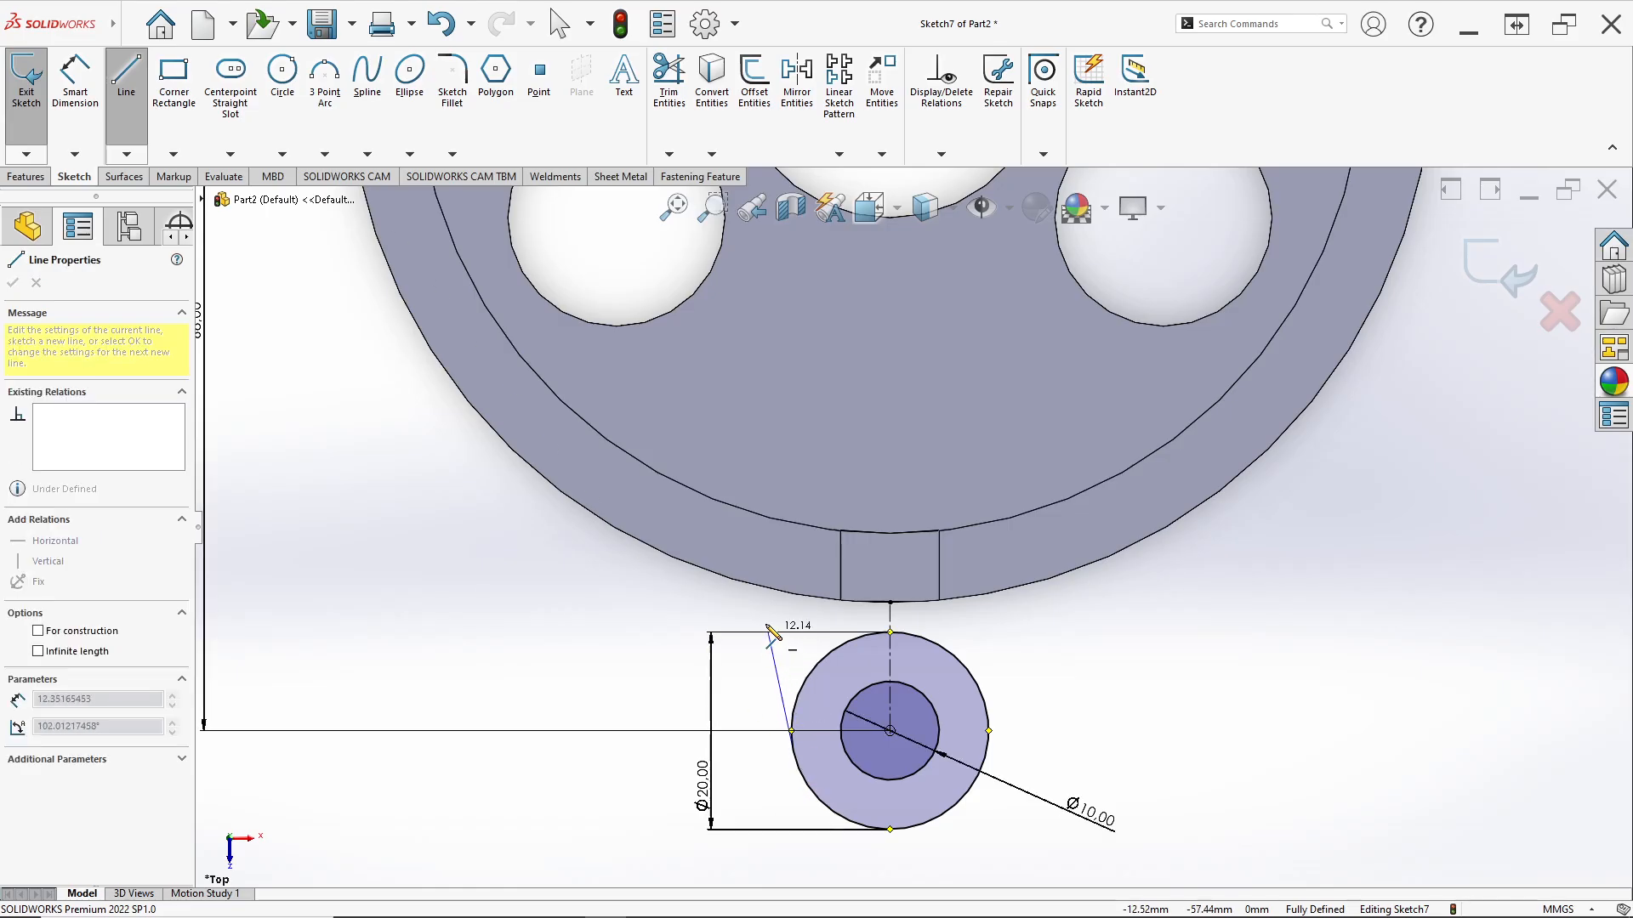
{"action": "left_click", "coordinate": [700, 572]}
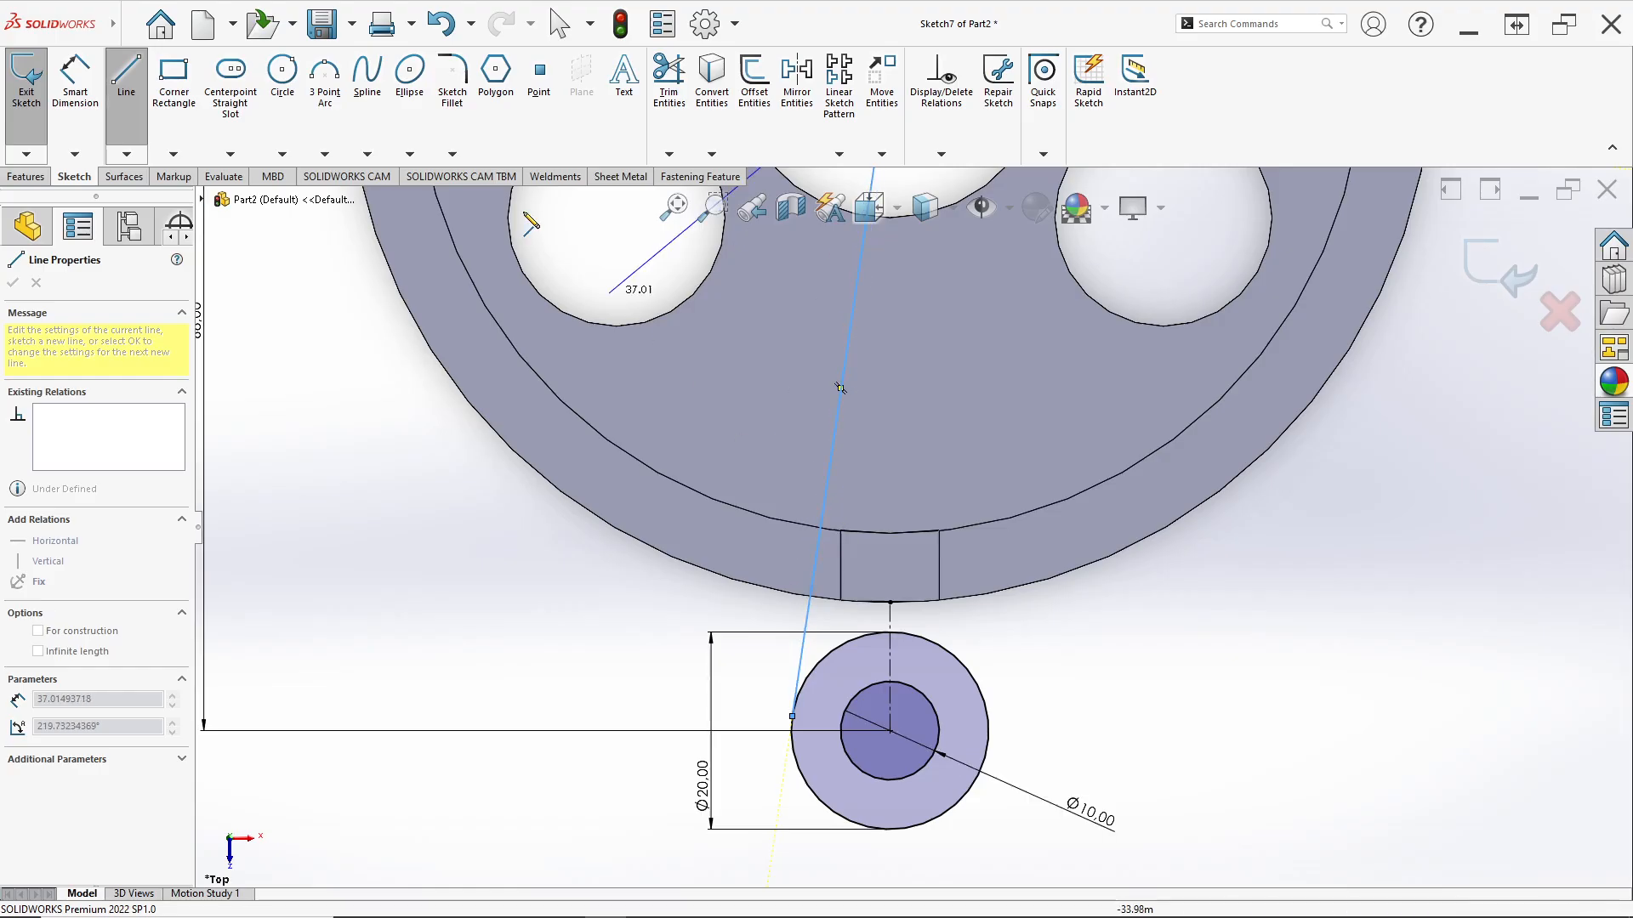
{"action": "left_click", "coordinate": [670, 89]}
{"action": "left_click_drag", "start_coordinate": [799, 462], "coordinate": [845, 487]}
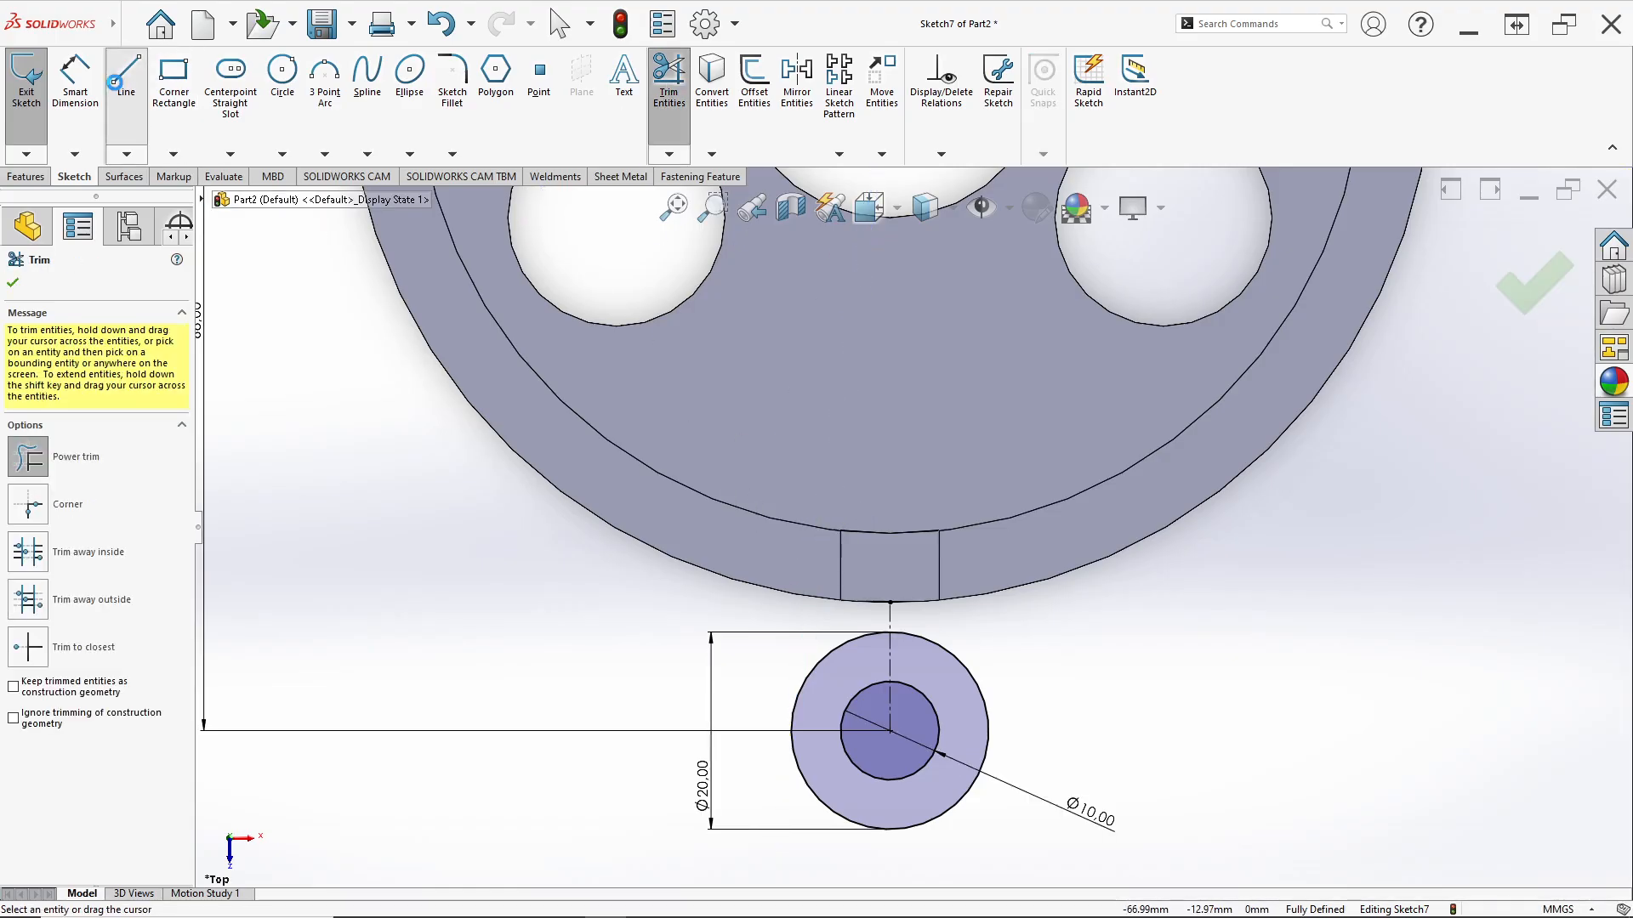
Draw a slanted line about 18 mm long from the housing's outer edge to the leftmost point of the 20 mm circle.
{"action": "left_click", "coordinate": [126, 85]}
{"action": "left_click", "coordinate": [732, 593]}
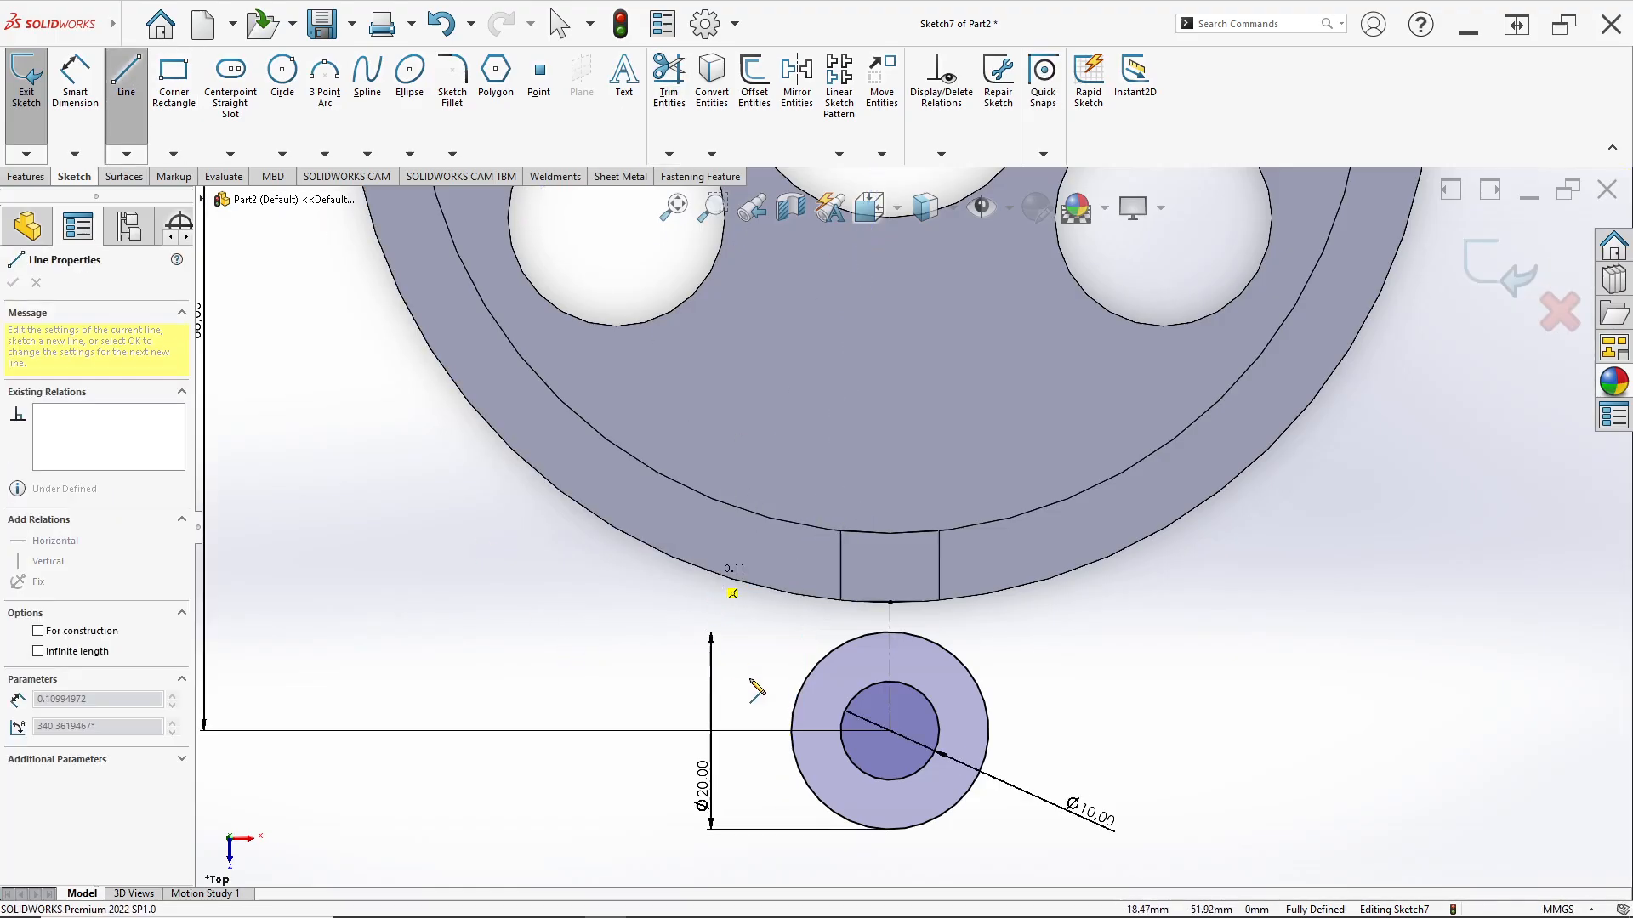
{"action": "left_click", "coordinate": [791, 729]}
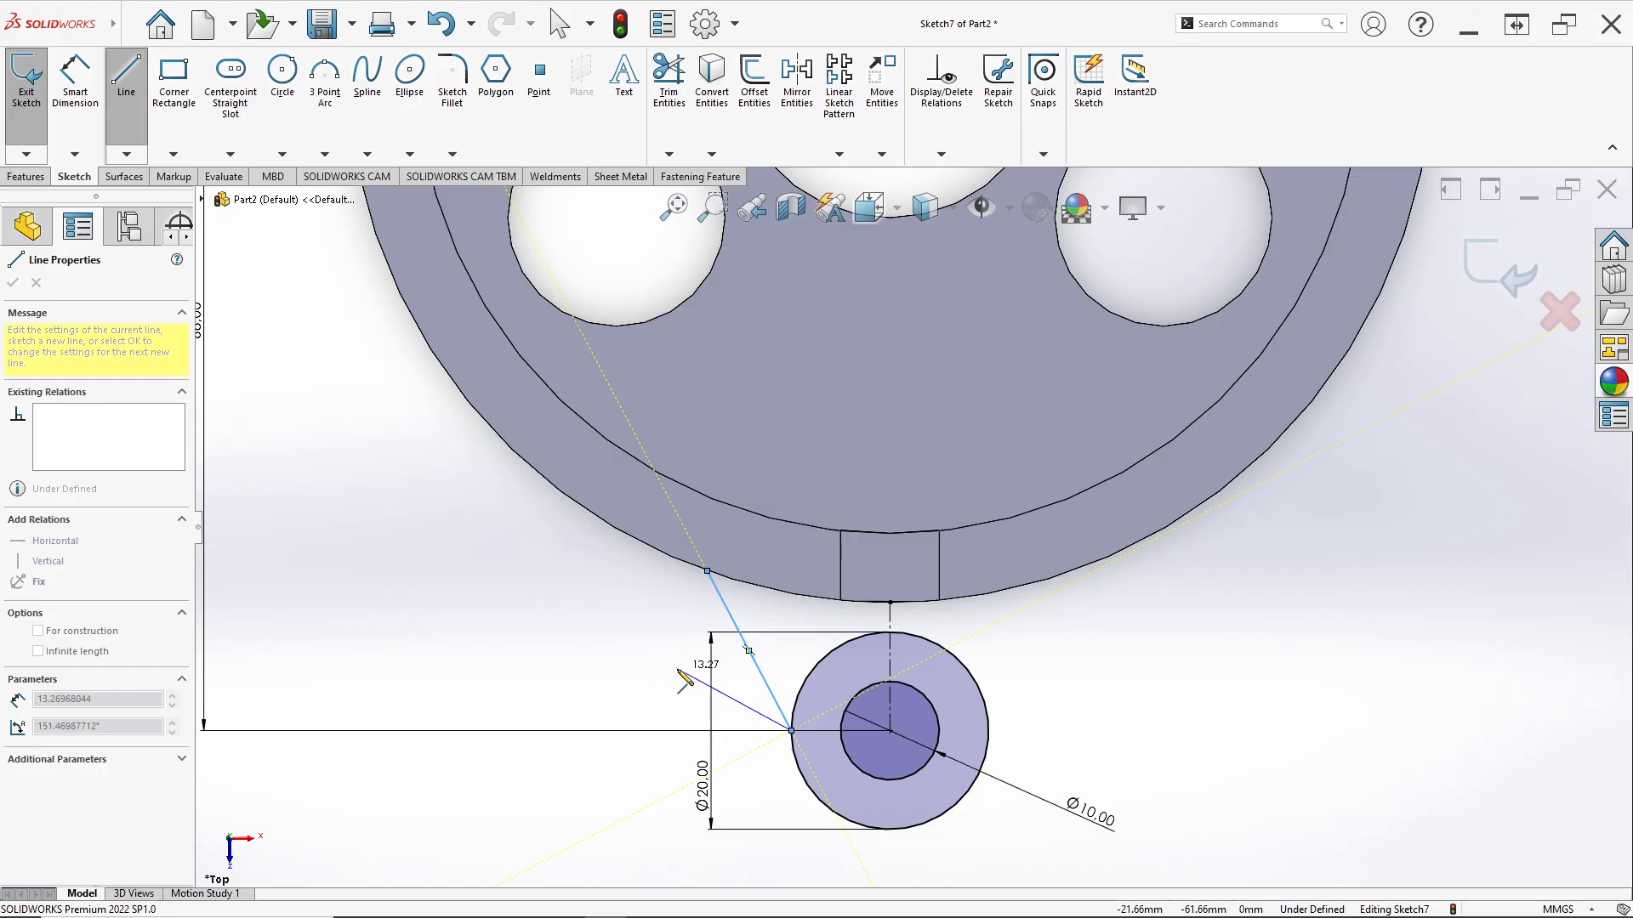
{"action": "key", "text": "Escape"}
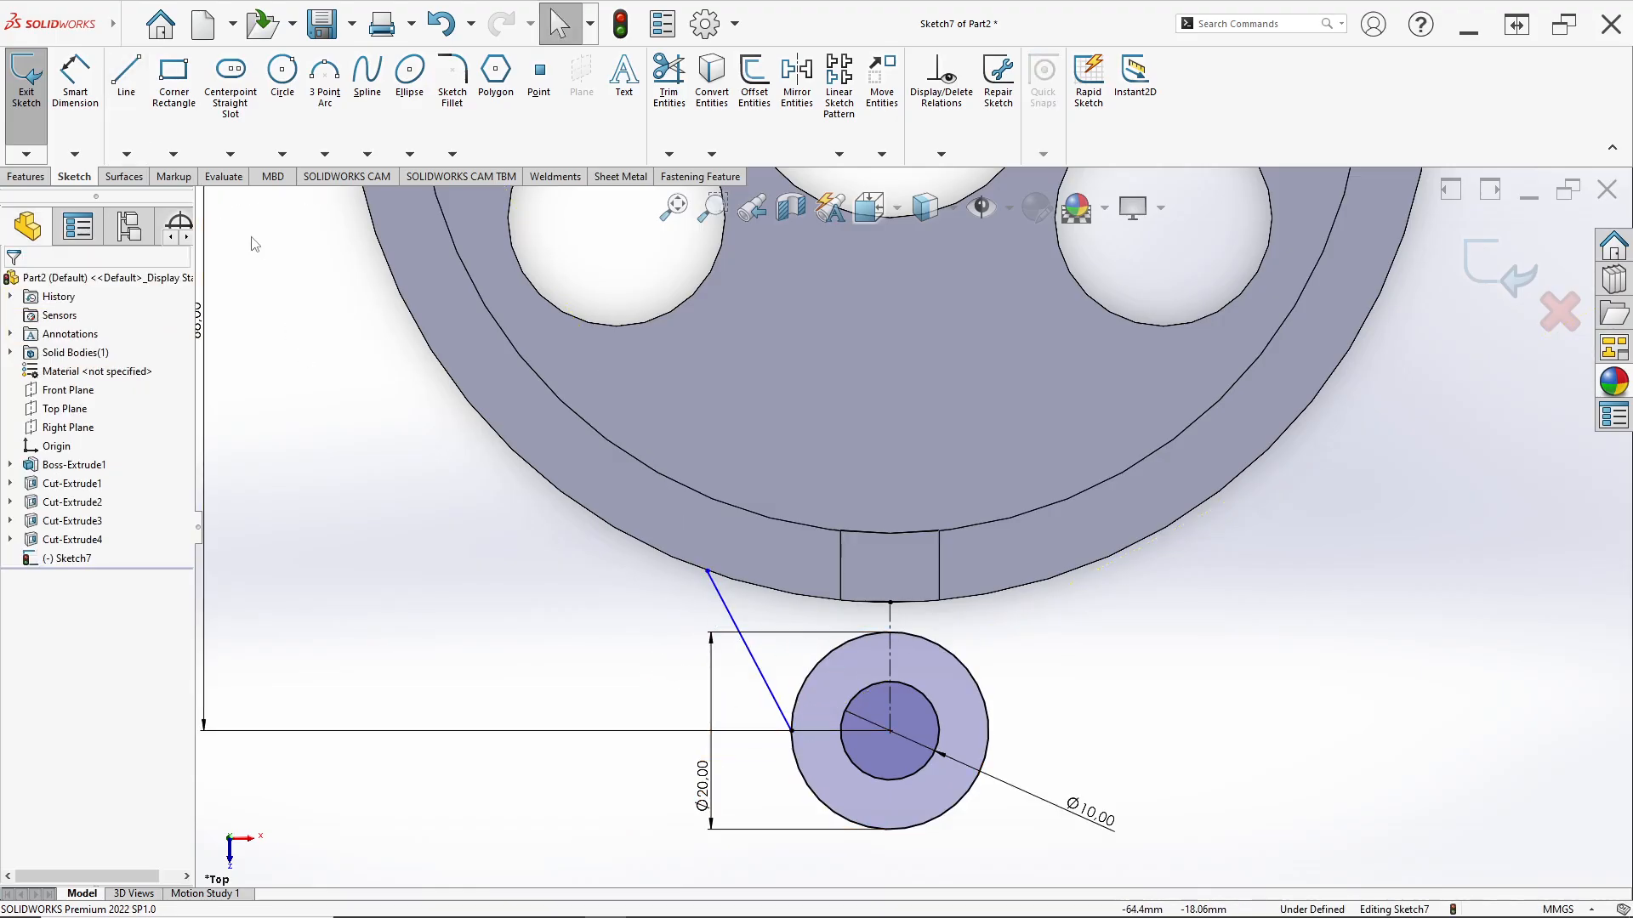
Dimension the angle between the slanted line and the vertical centerline as 15 degrees, place it above the 20 mm circle and check the reference drawing.
{"action": "left_click", "coordinate": [75, 79]}
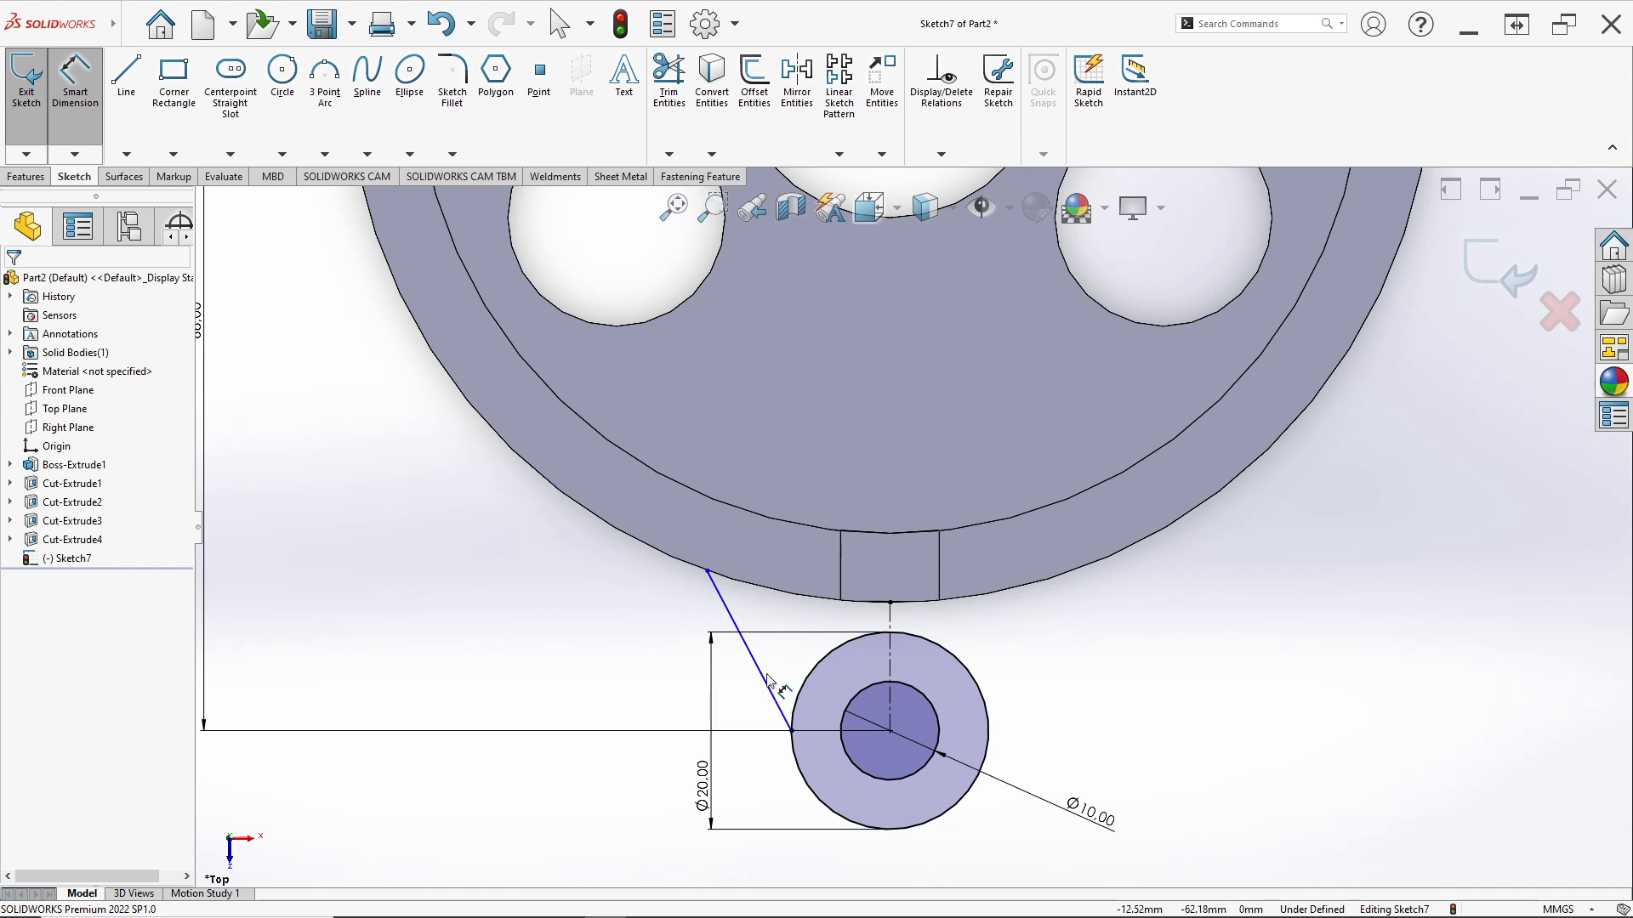
{"action": "left_click", "coordinate": [769, 681]}
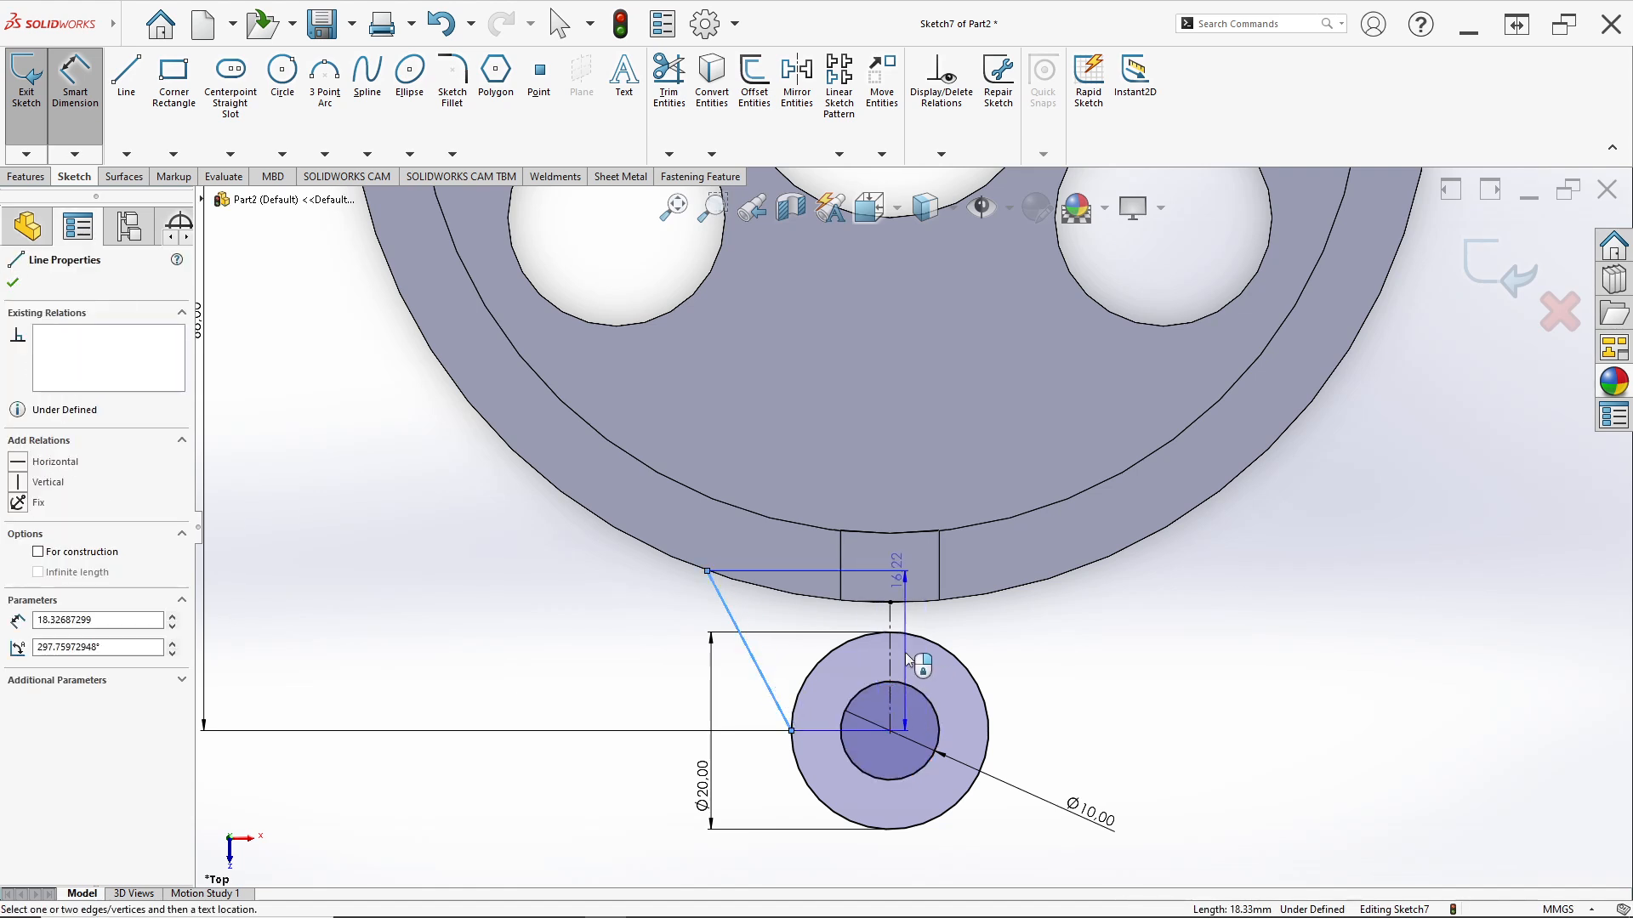
{"action": "left_click", "coordinate": [883, 633]}
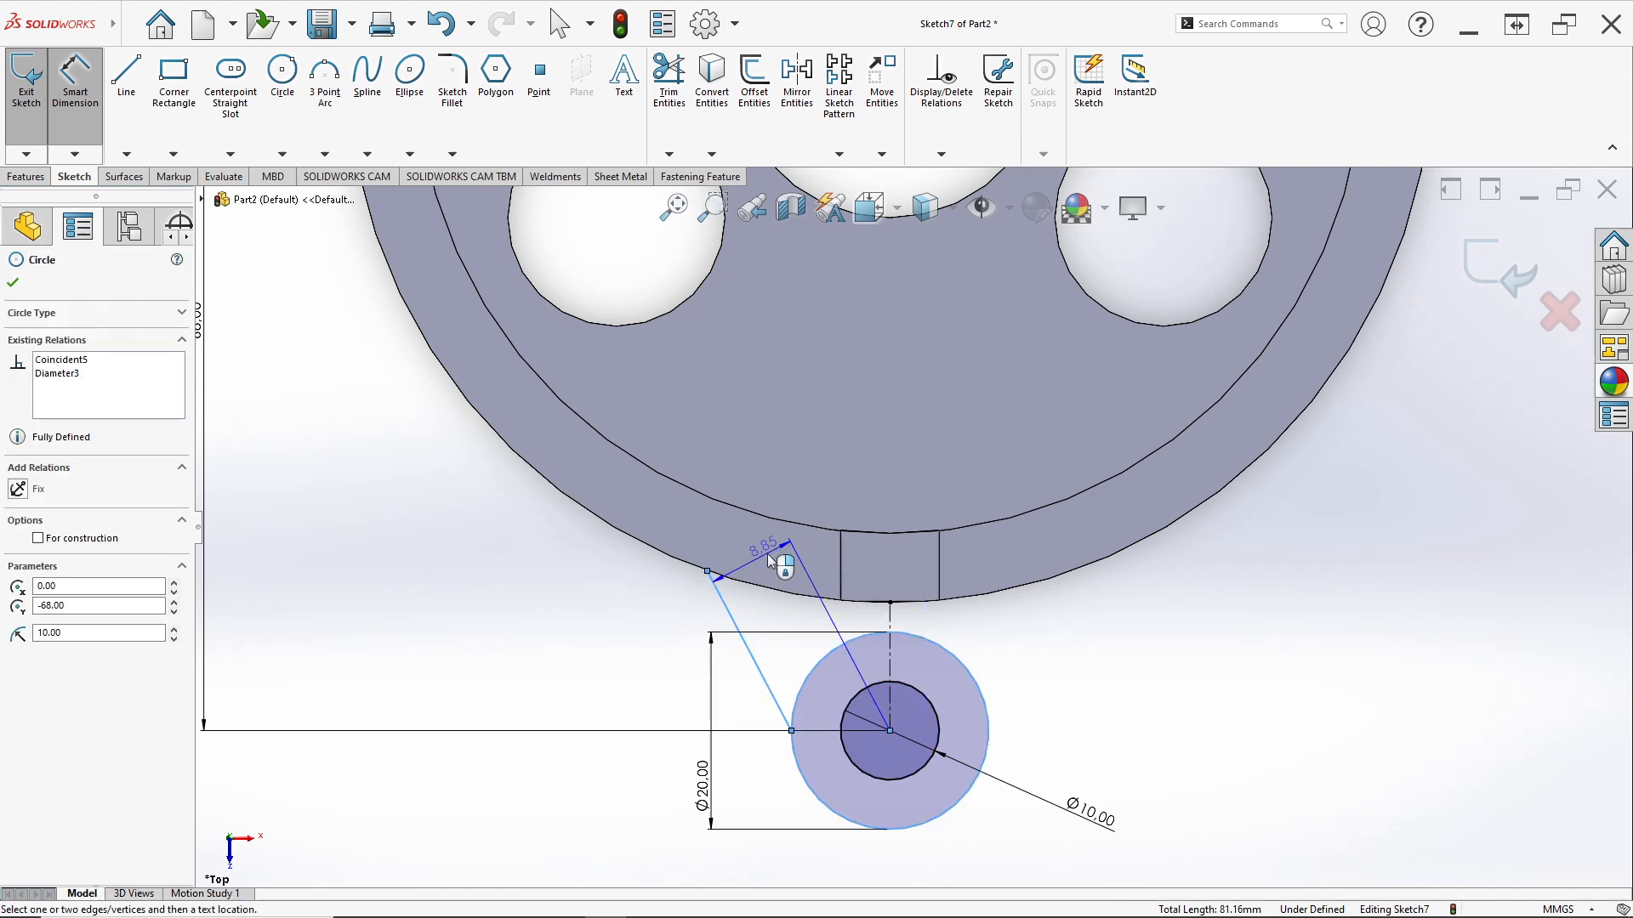
{"action": "left_click", "coordinate": [881, 632]}
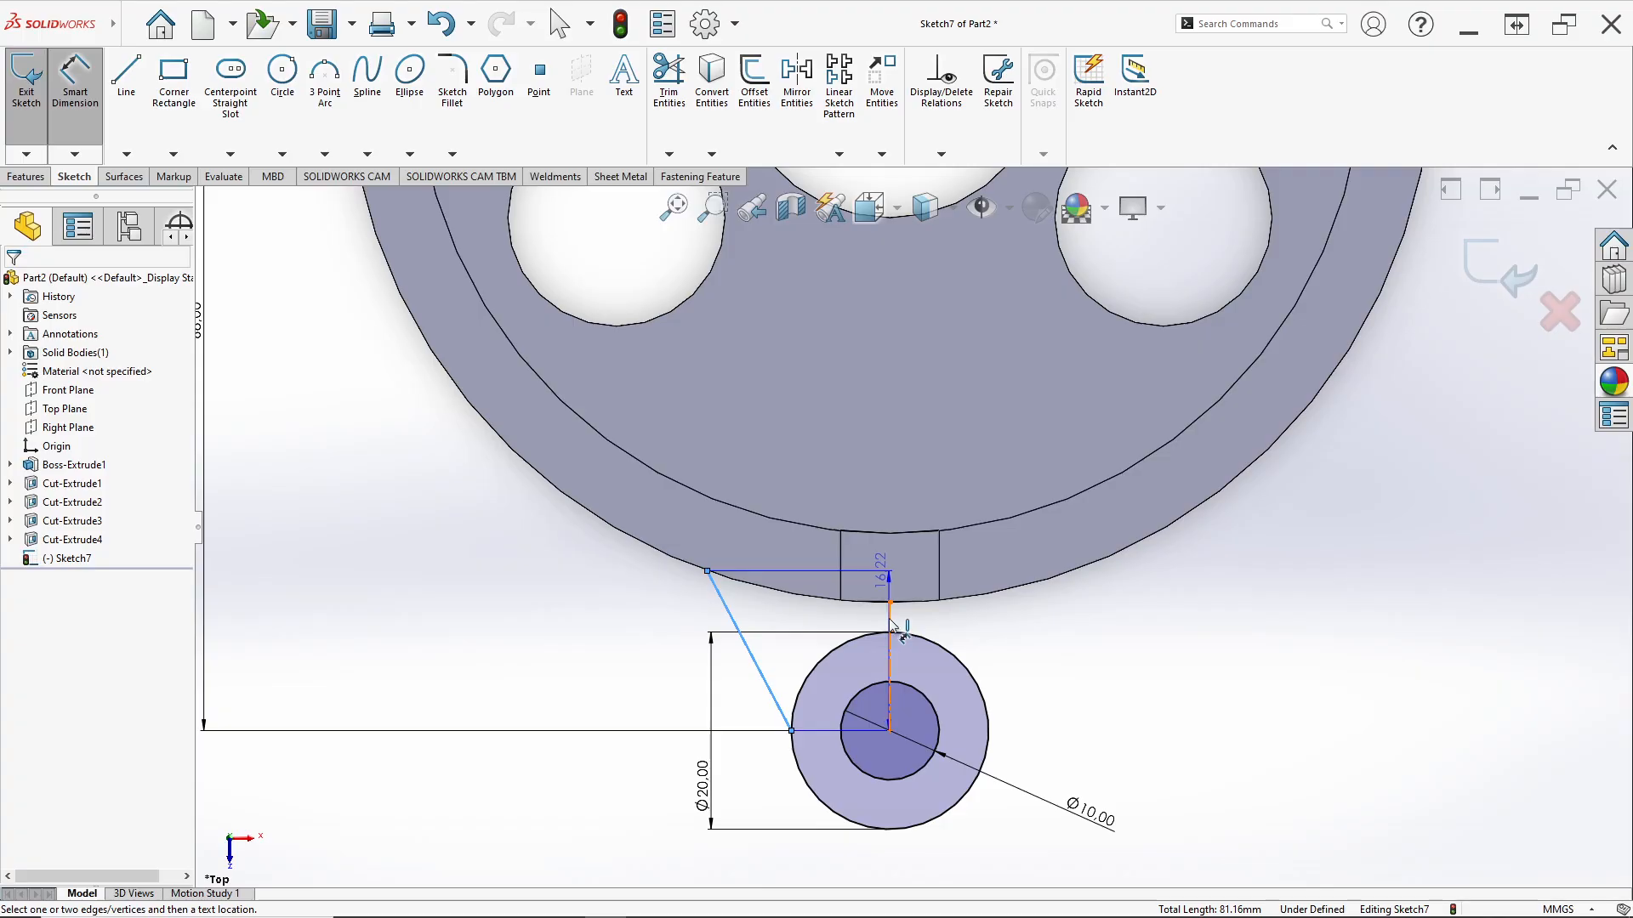
{"action": "left_click", "coordinate": [892, 626]}
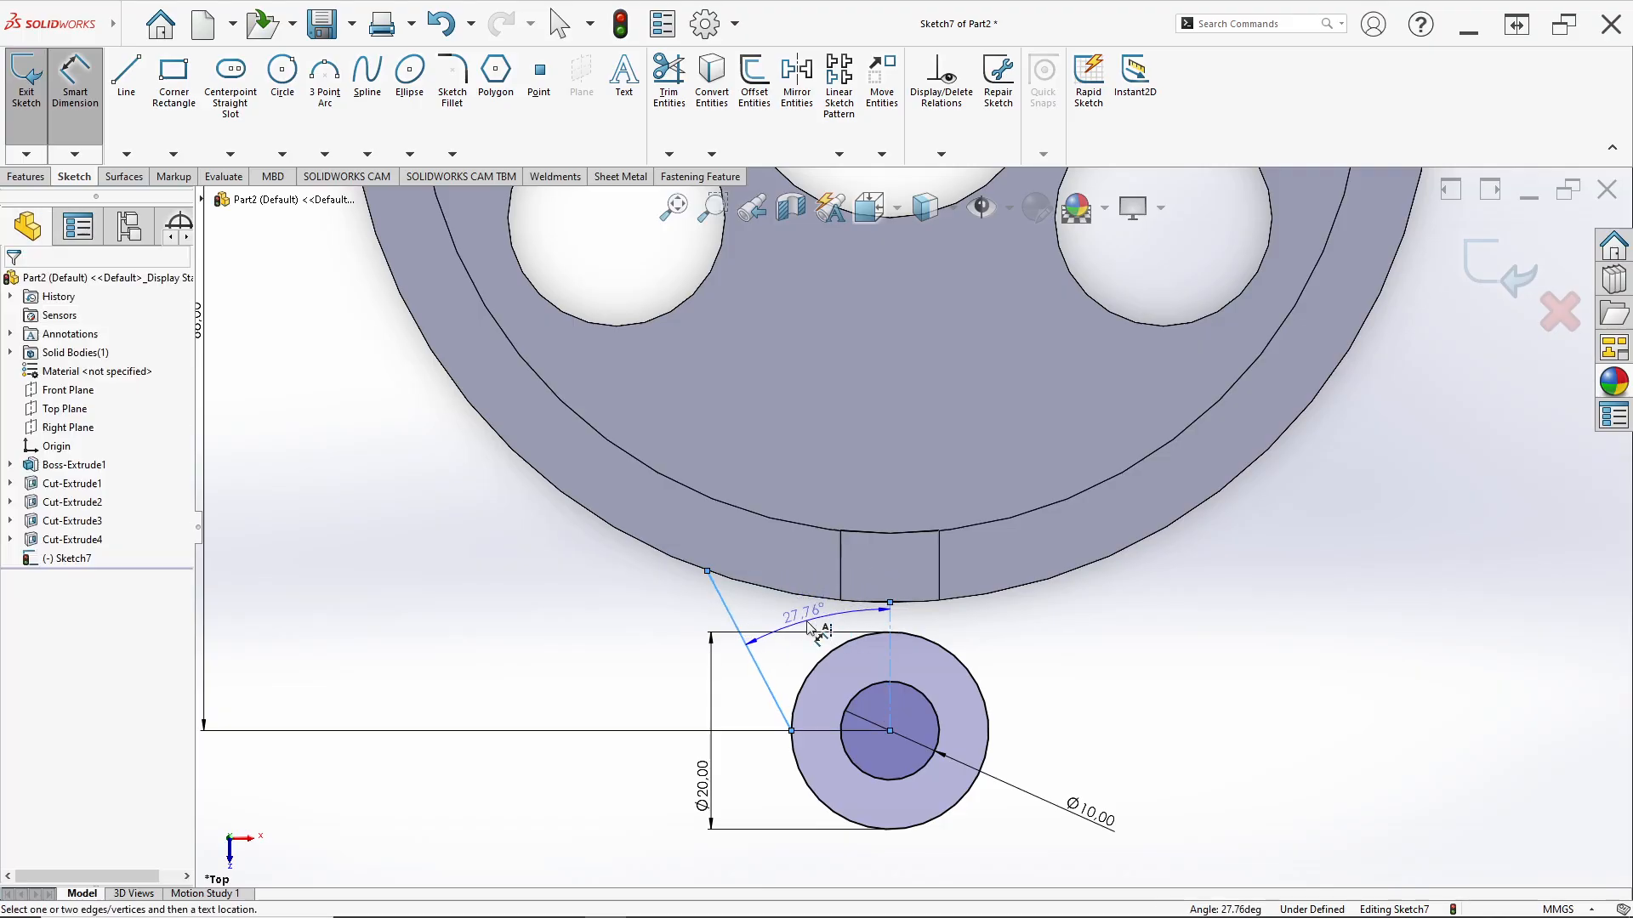
{"action": "left_click", "coordinate": [810, 623]}
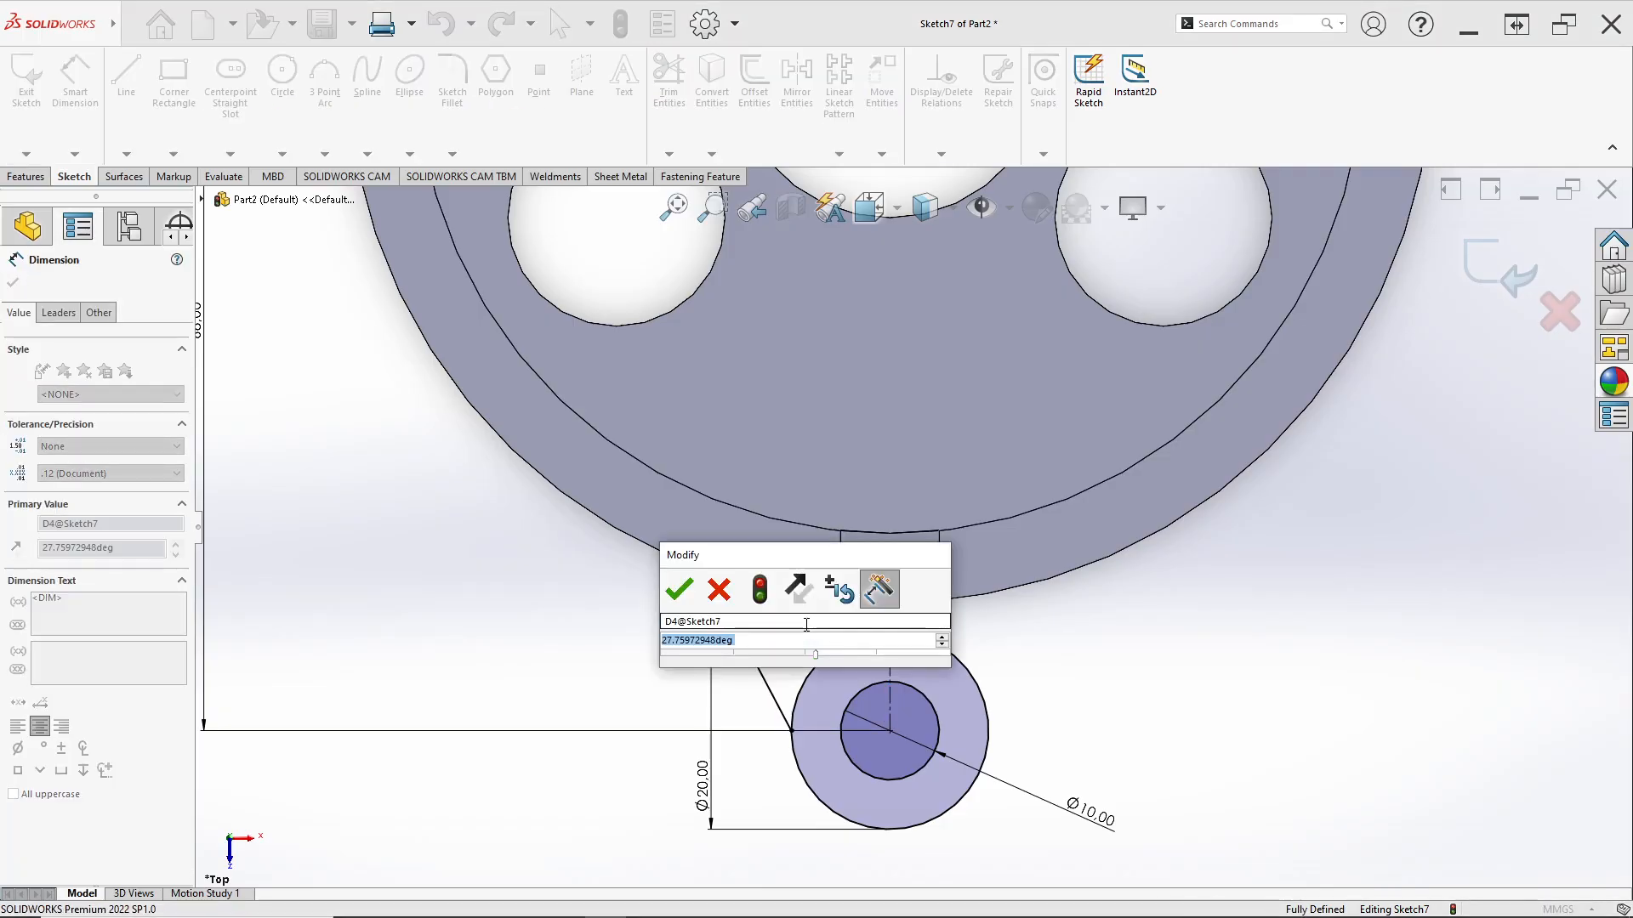
{"action": "type", "text": "15"}
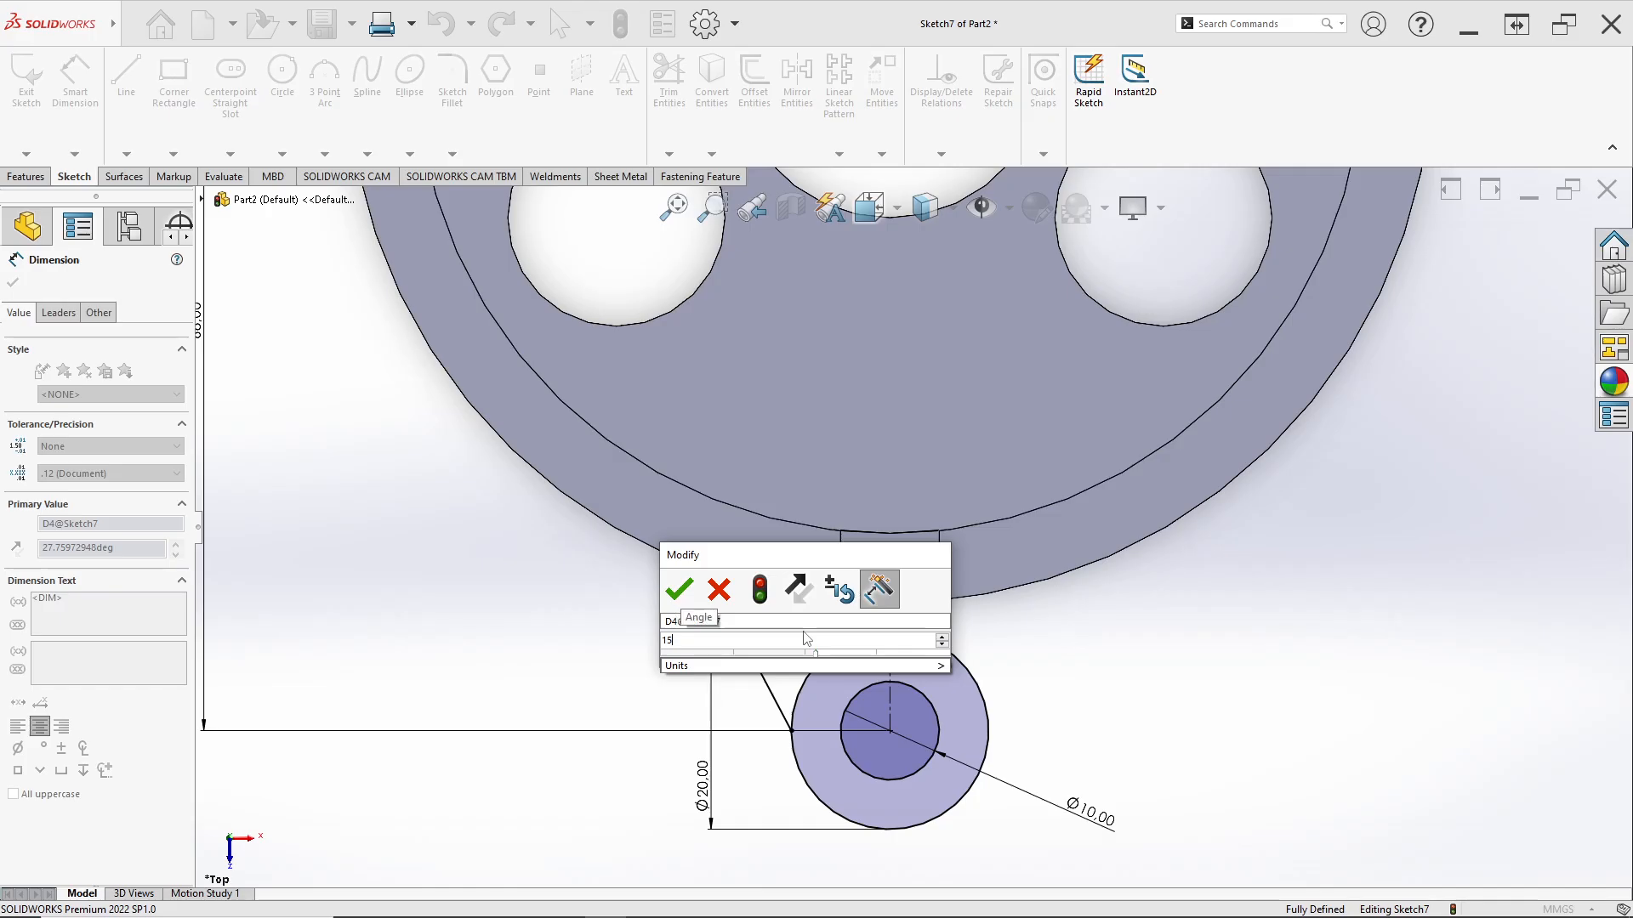
{"action": "key", "text": "Return"}
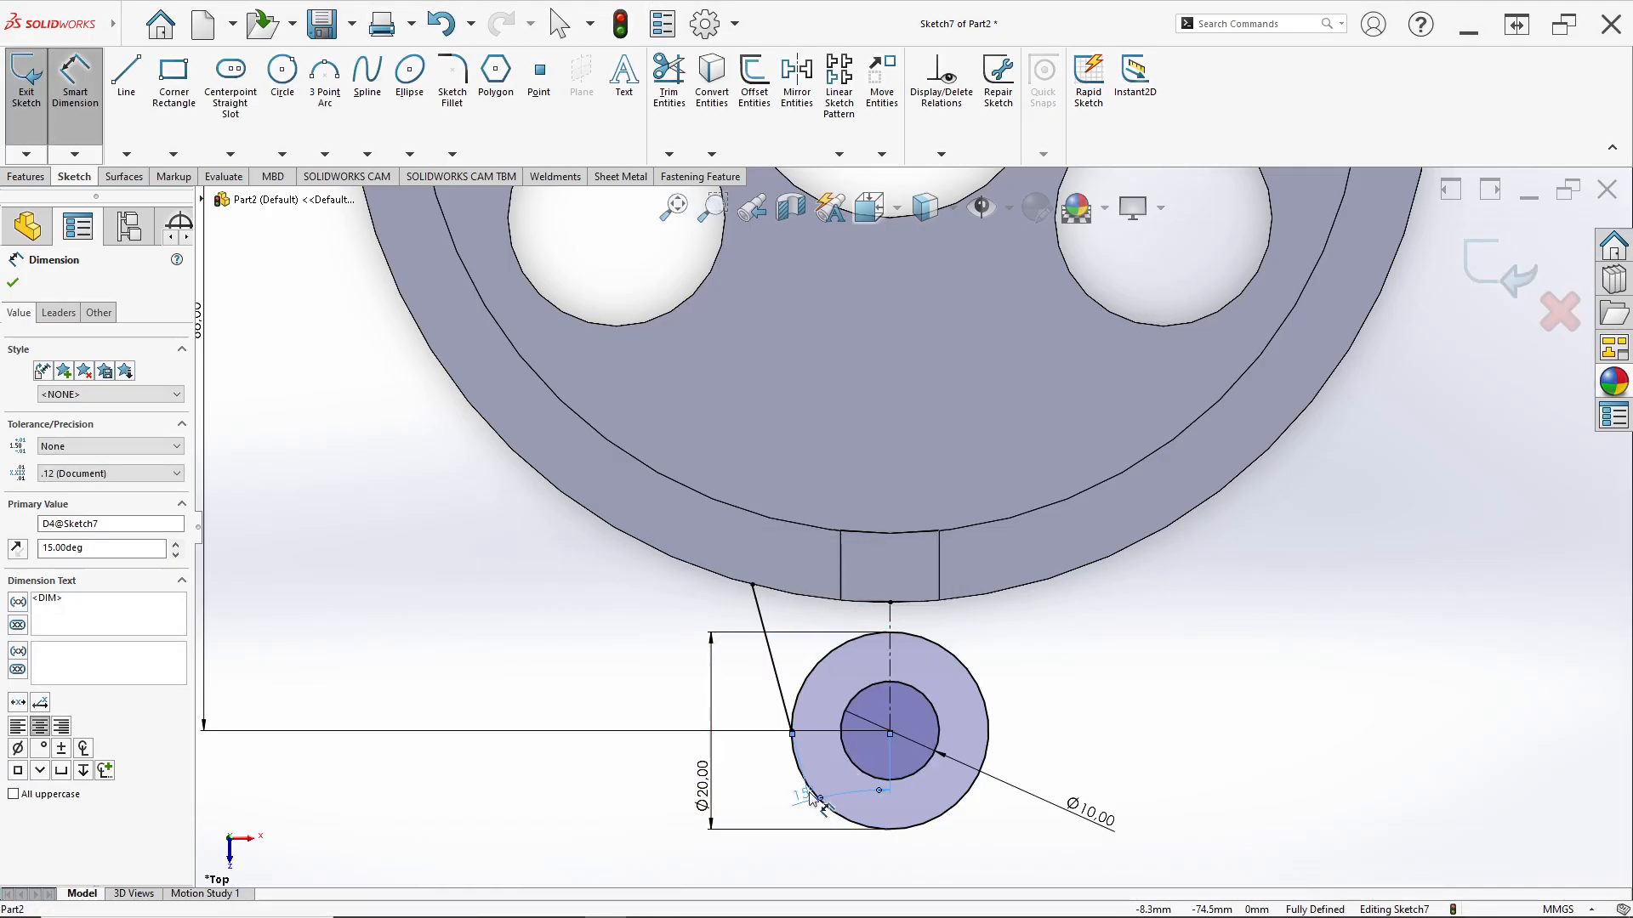
{"action": "left_click_drag", "start_coordinate": [808, 795], "coordinate": [818, 609]}
{"action": "key", "text": "alt+Tab"}
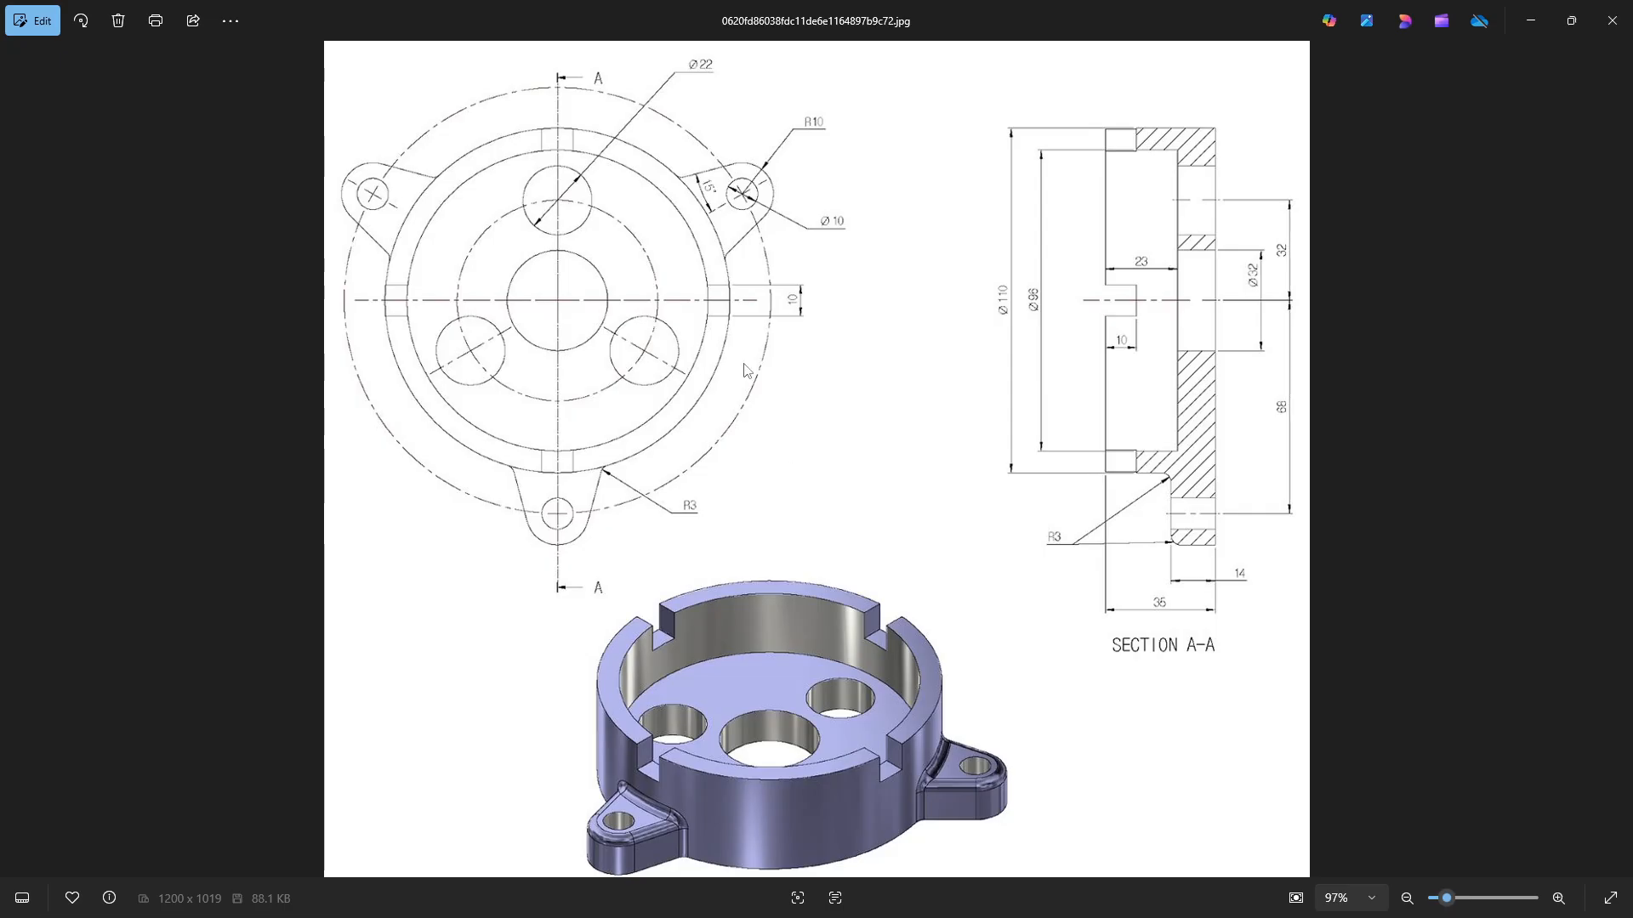
{"action": "key", "text": "alt+Tab"}
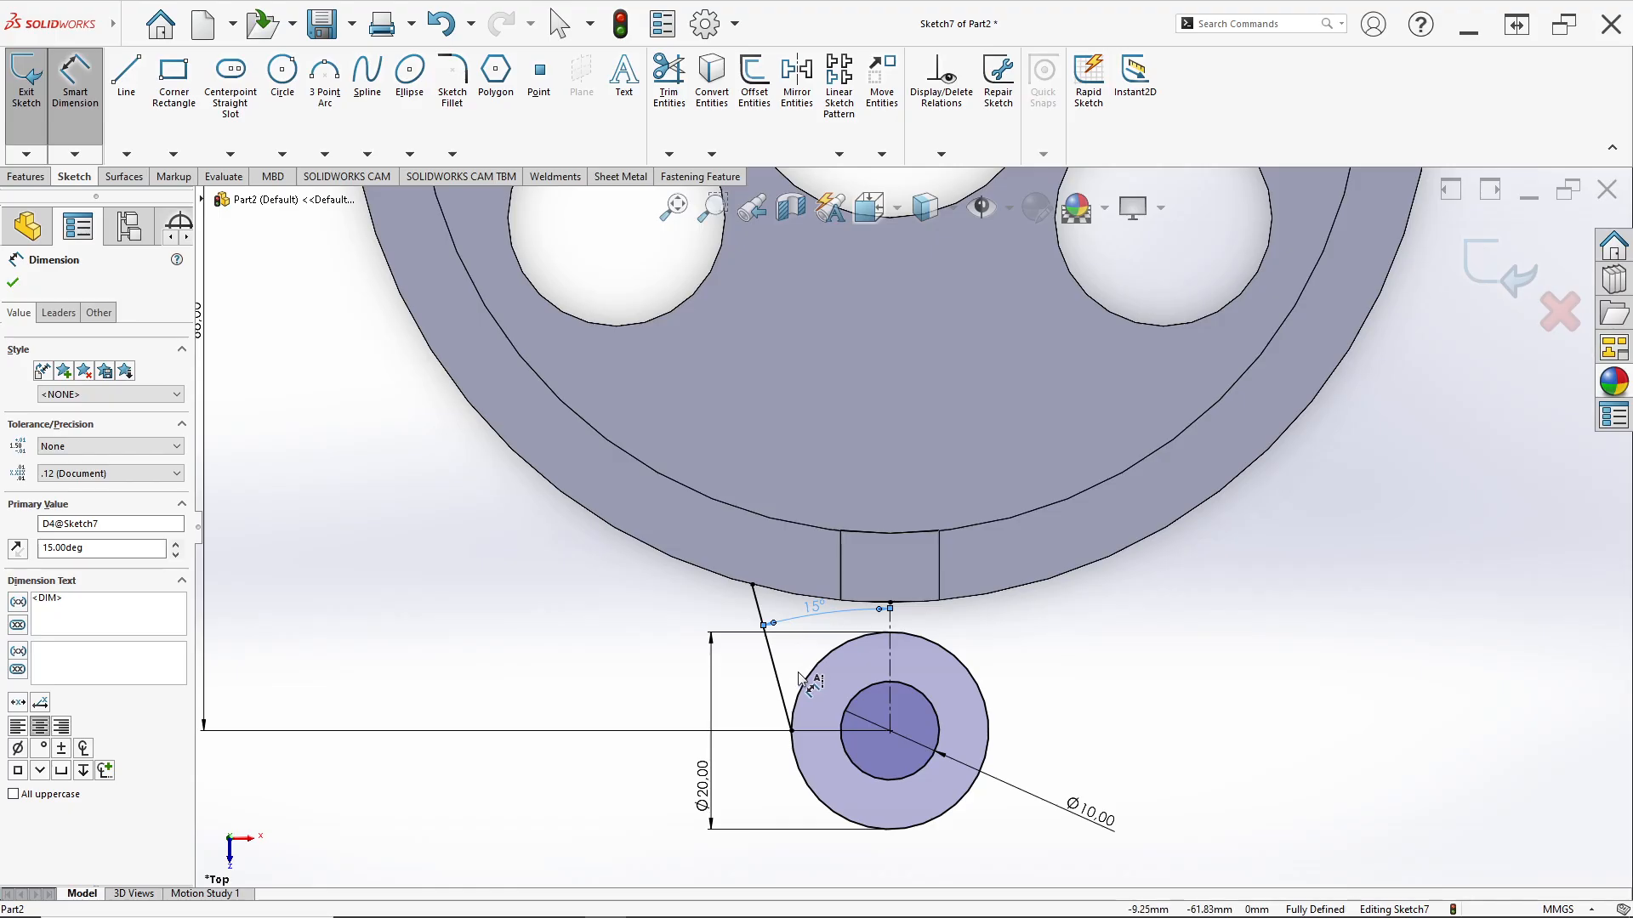
{"action": "key", "text": "Escape"}
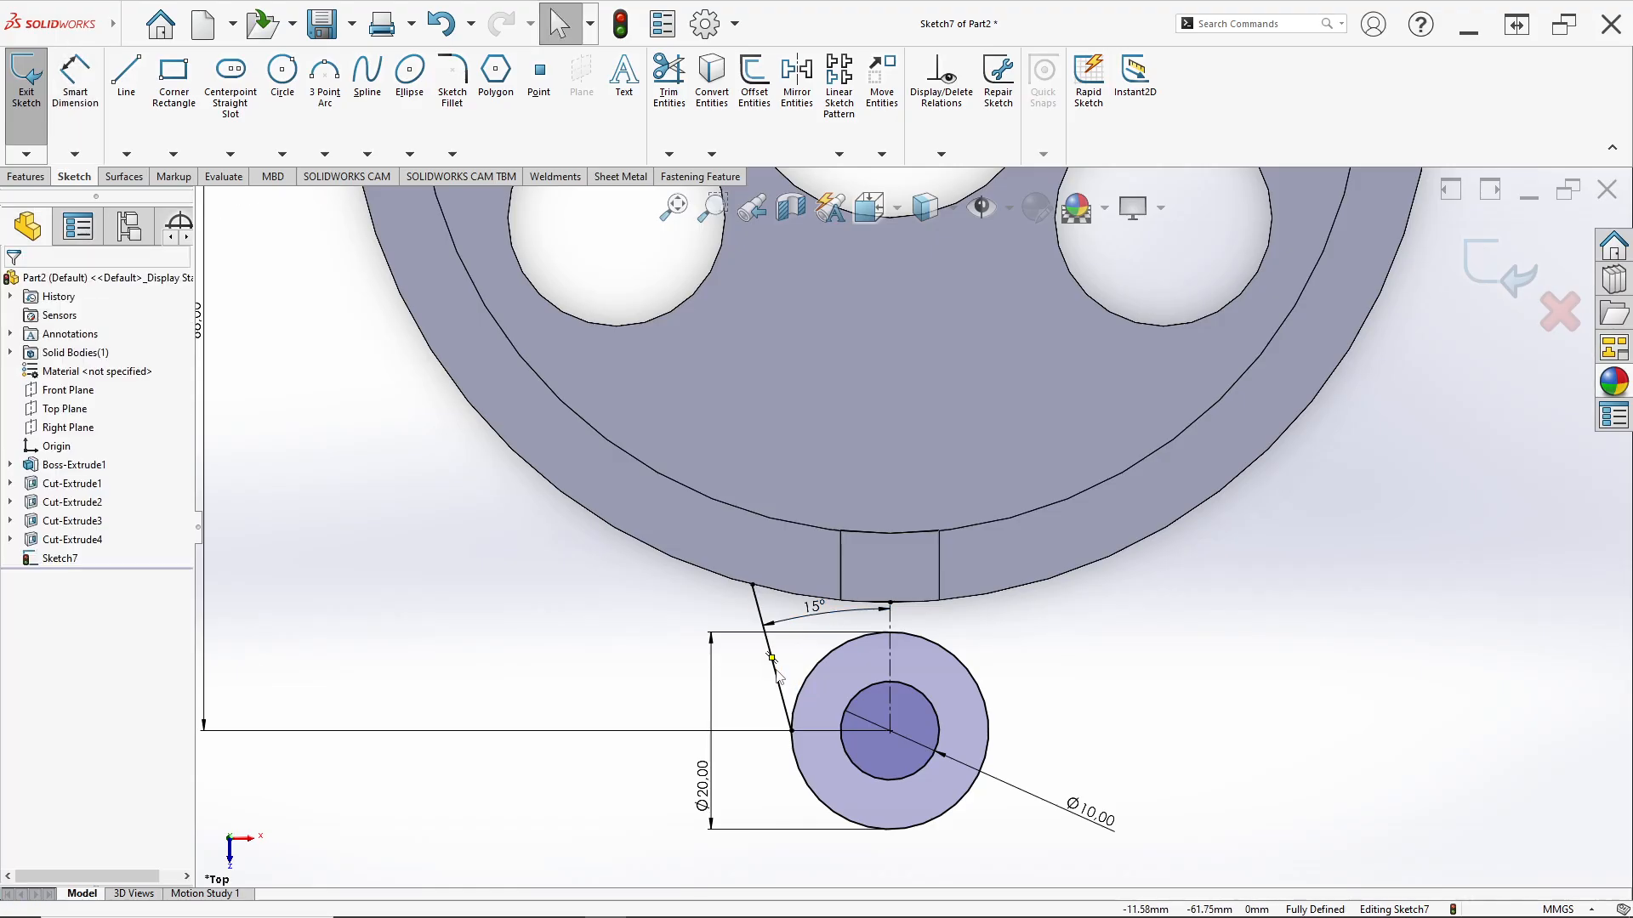
Try to make the slanted line tangent to the 20 mm circle, and trim the line away.
{"action": "left_click", "coordinate": [775, 670]}
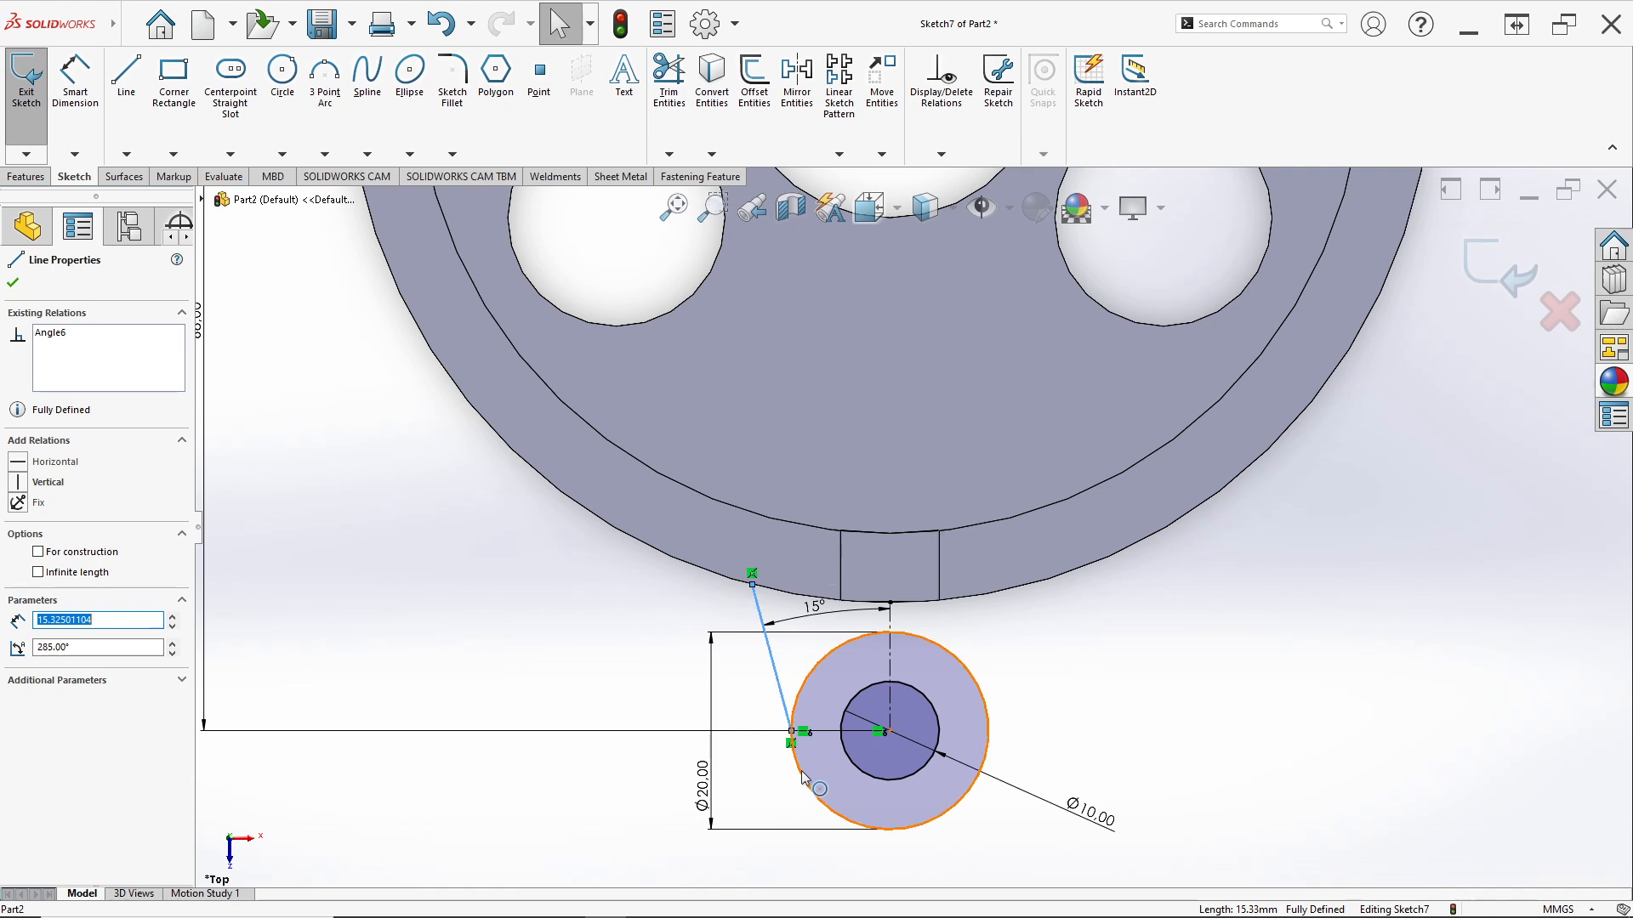
{"action": "left_click", "coordinate": [802, 779], "text": "ctrl"}
{"action": "left_click", "coordinate": [850, 696]}
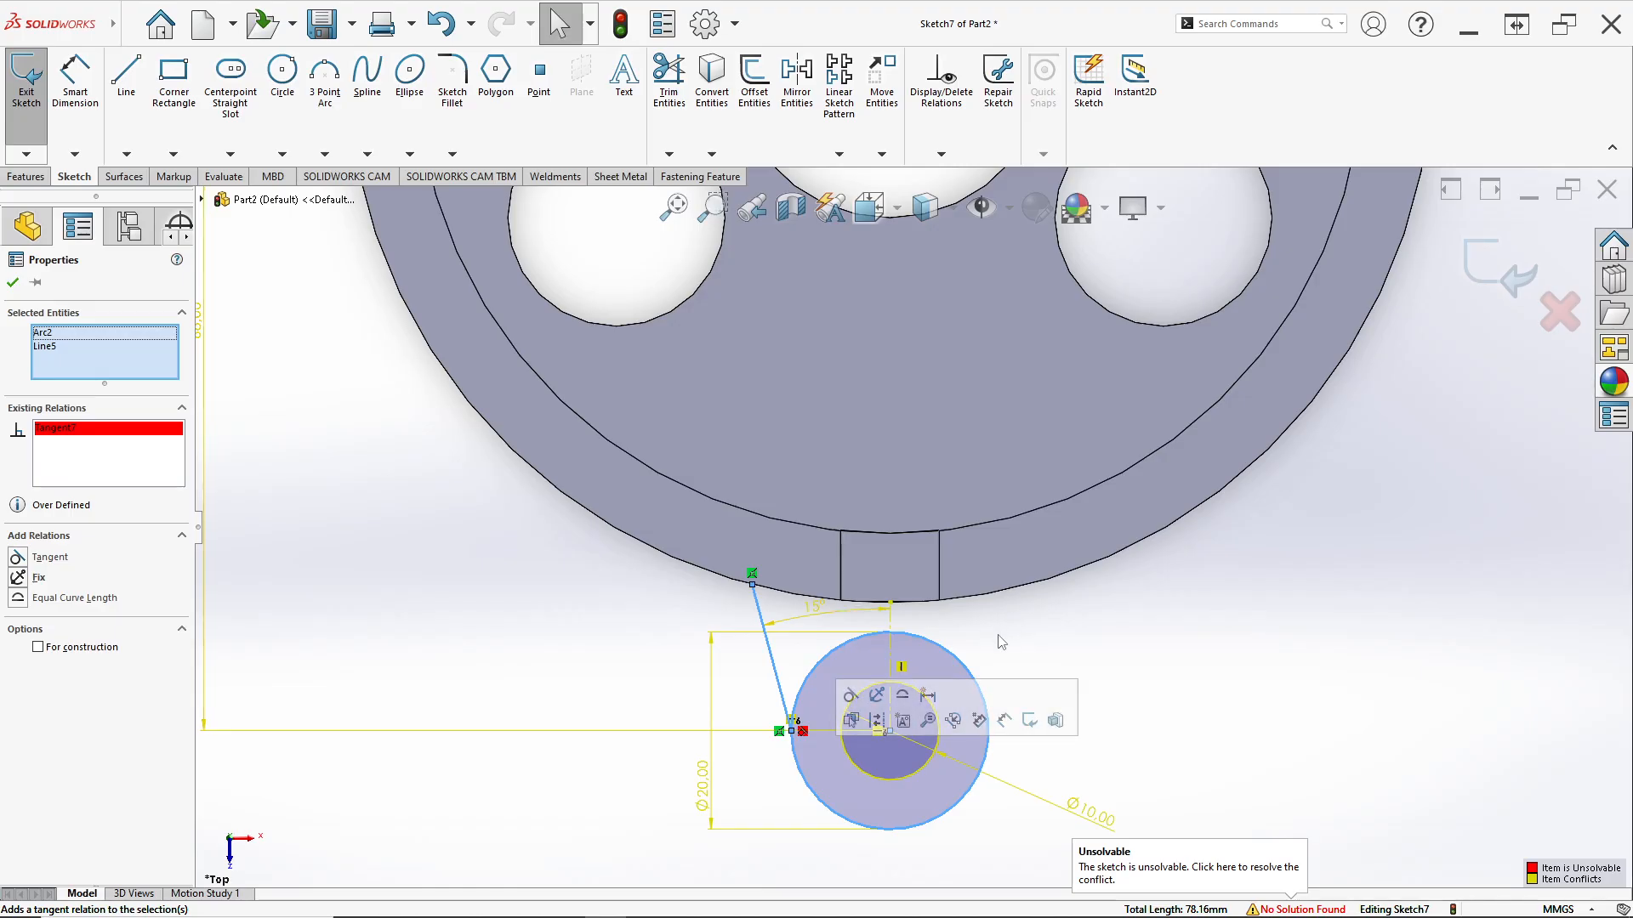
{"action": "key", "text": "Escape"}
{"action": "left_click", "coordinate": [669, 77]}
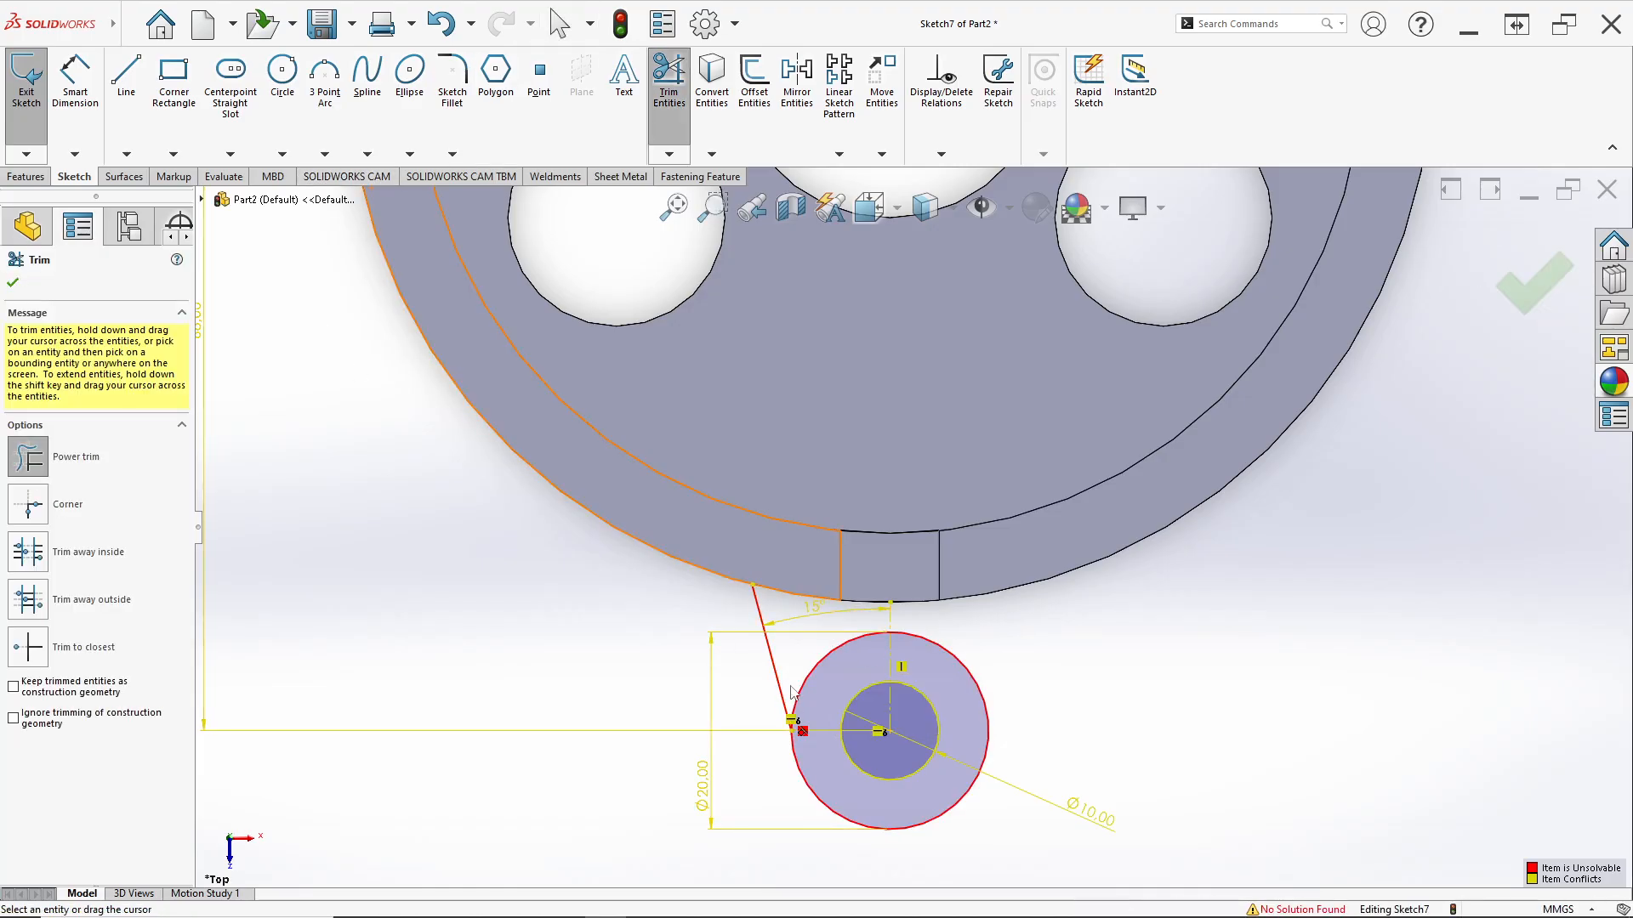
{"action": "left_click_drag", "start_coordinate": [799, 656], "coordinate": [752, 691]}
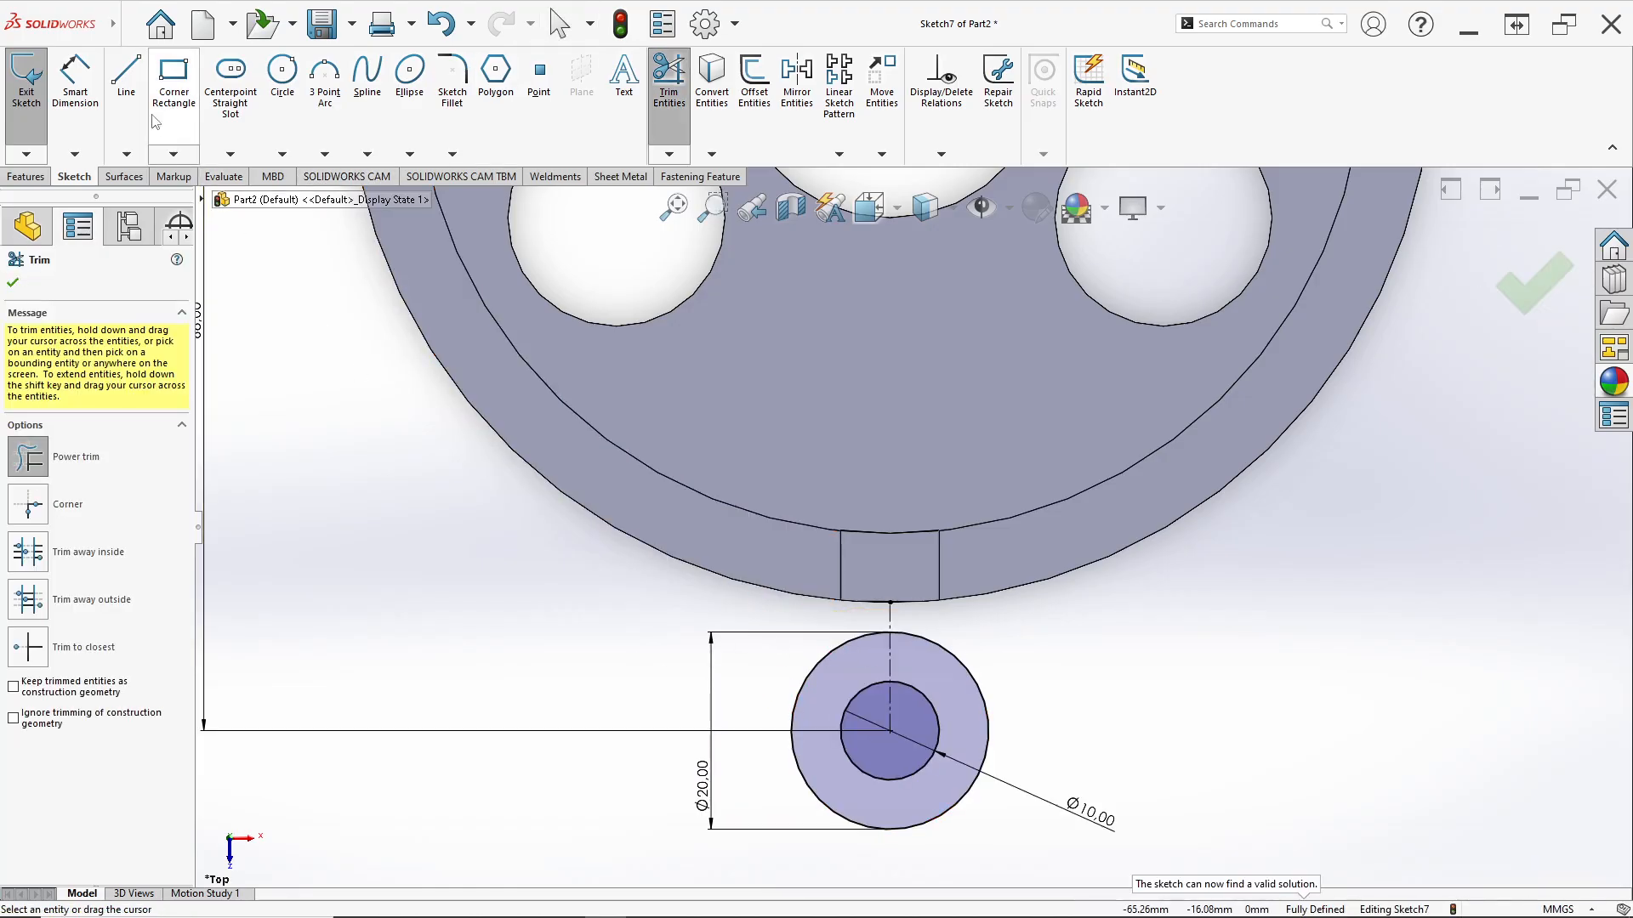
Draw a slanted line about 19 mm long from the 20 mm circle to the housing's outer edge and make it tangent to the circle.
{"action": "key", "text": "l"}
{"action": "left_click", "coordinate": [794, 752]}
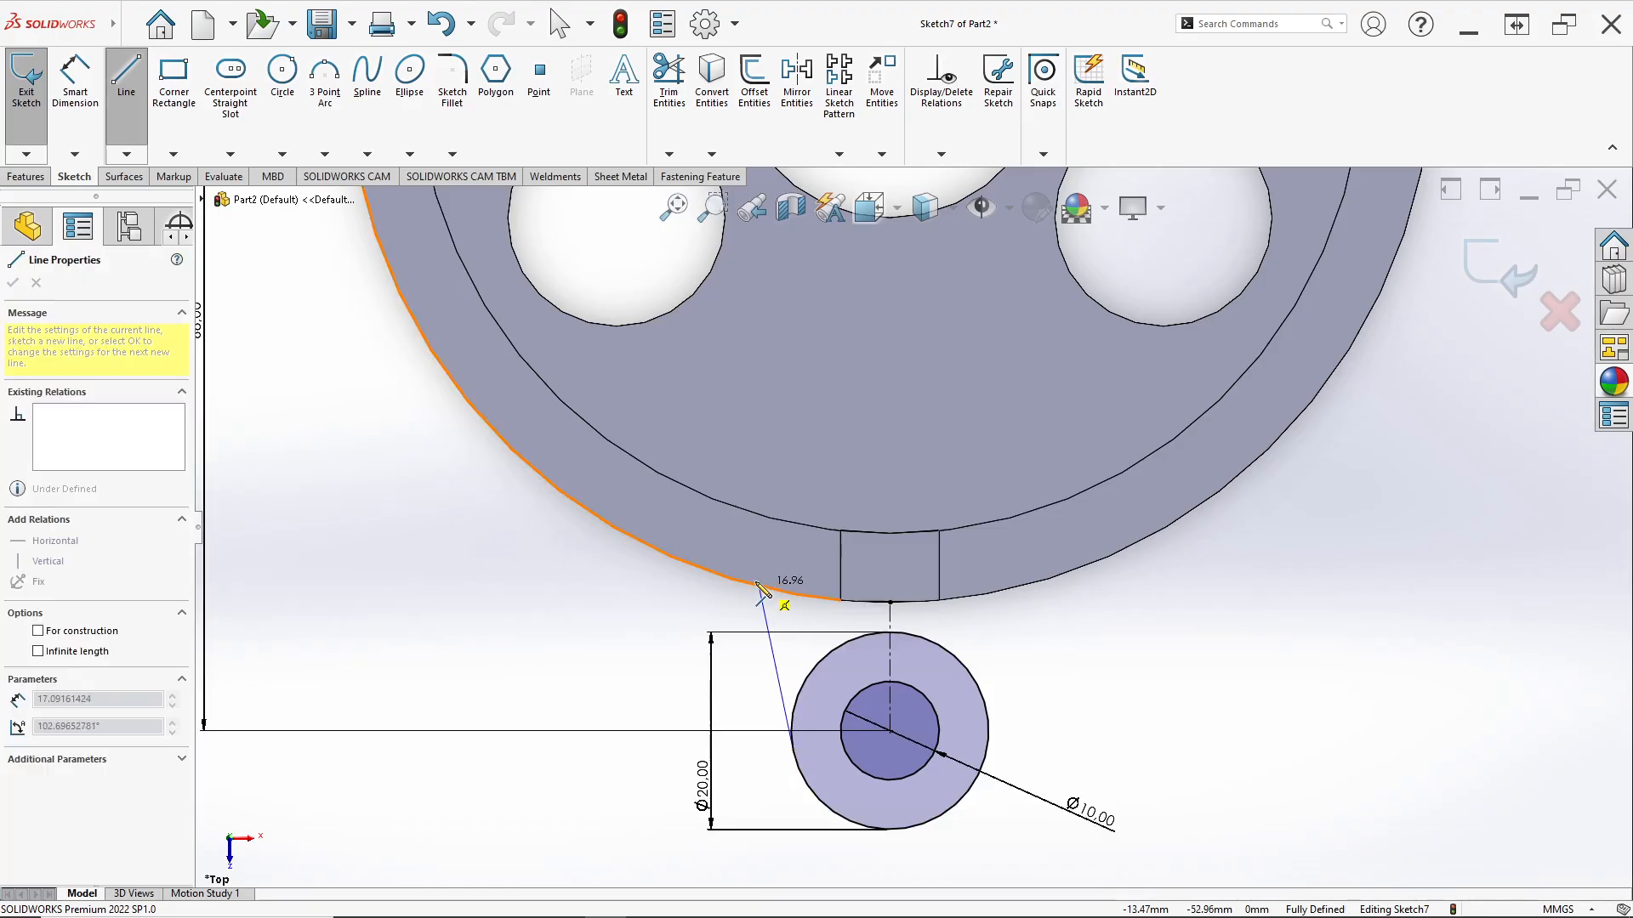
{"action": "left_click", "coordinate": [727, 578]}
{"action": "key", "text": "Escape"}
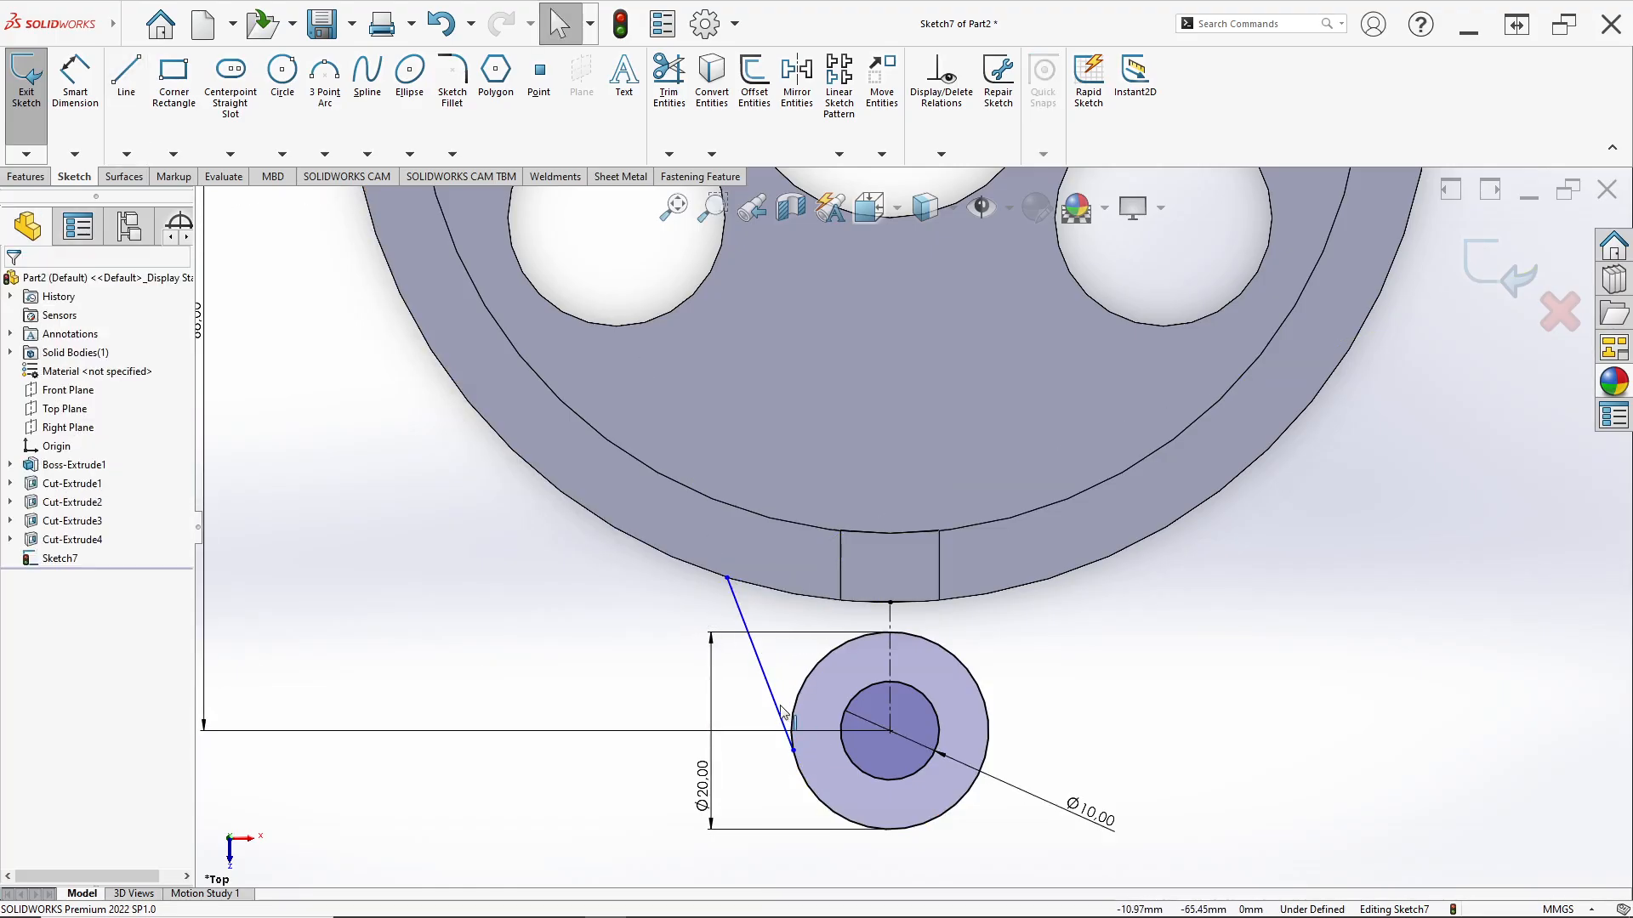
{"action": "left_click", "coordinate": [790, 743]}
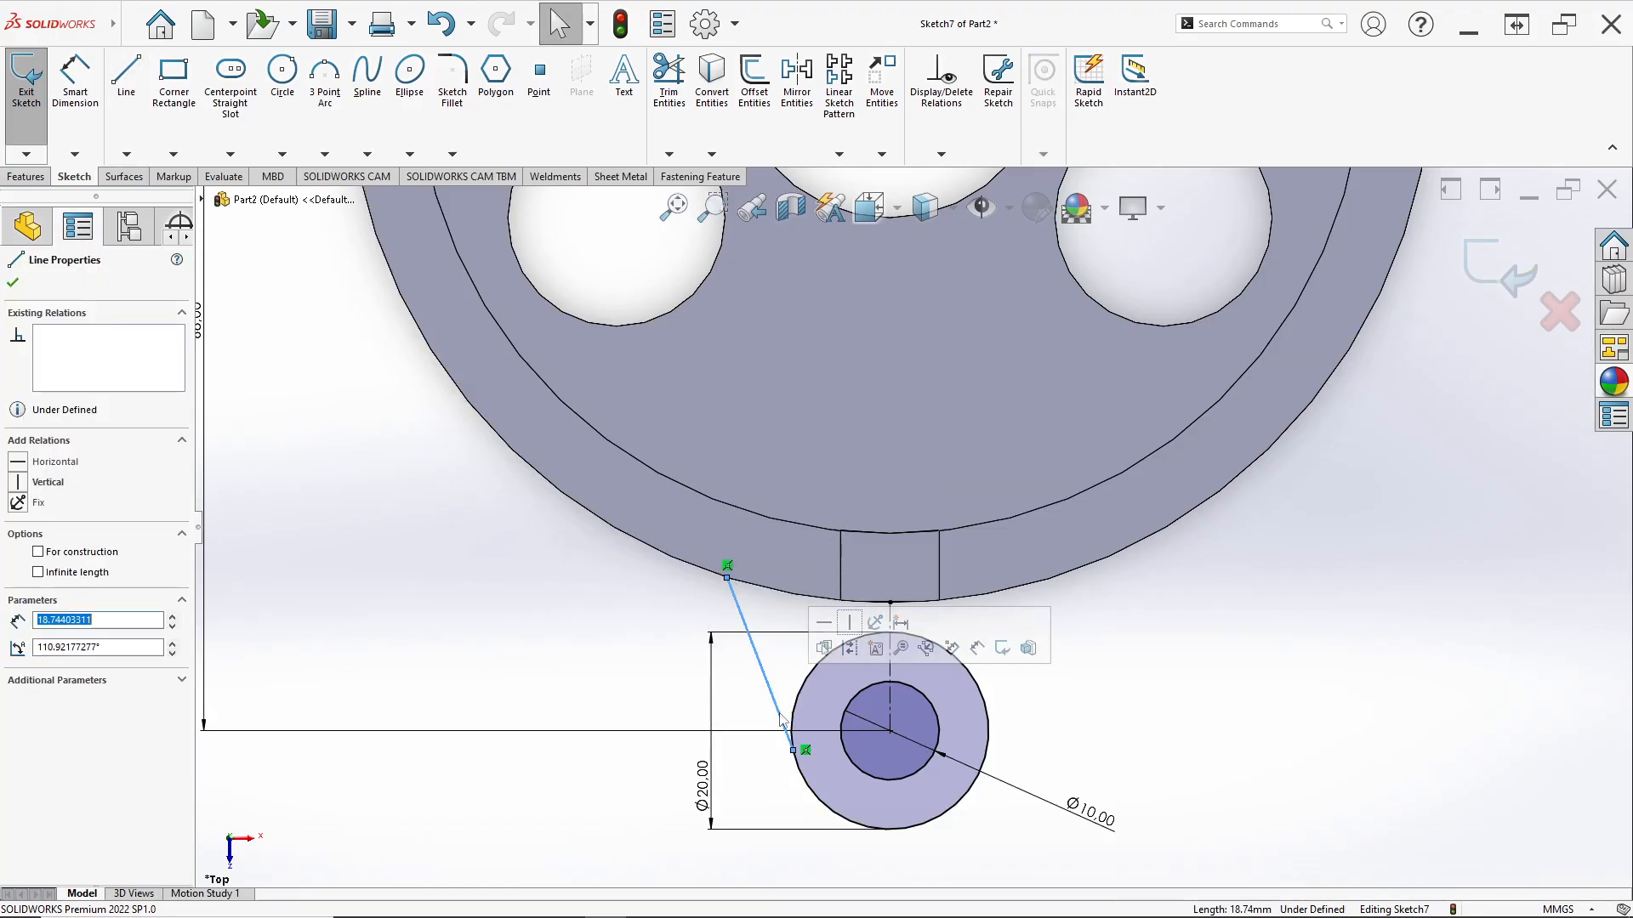
{"action": "left_click", "coordinate": [795, 756], "text": "ctrl"}
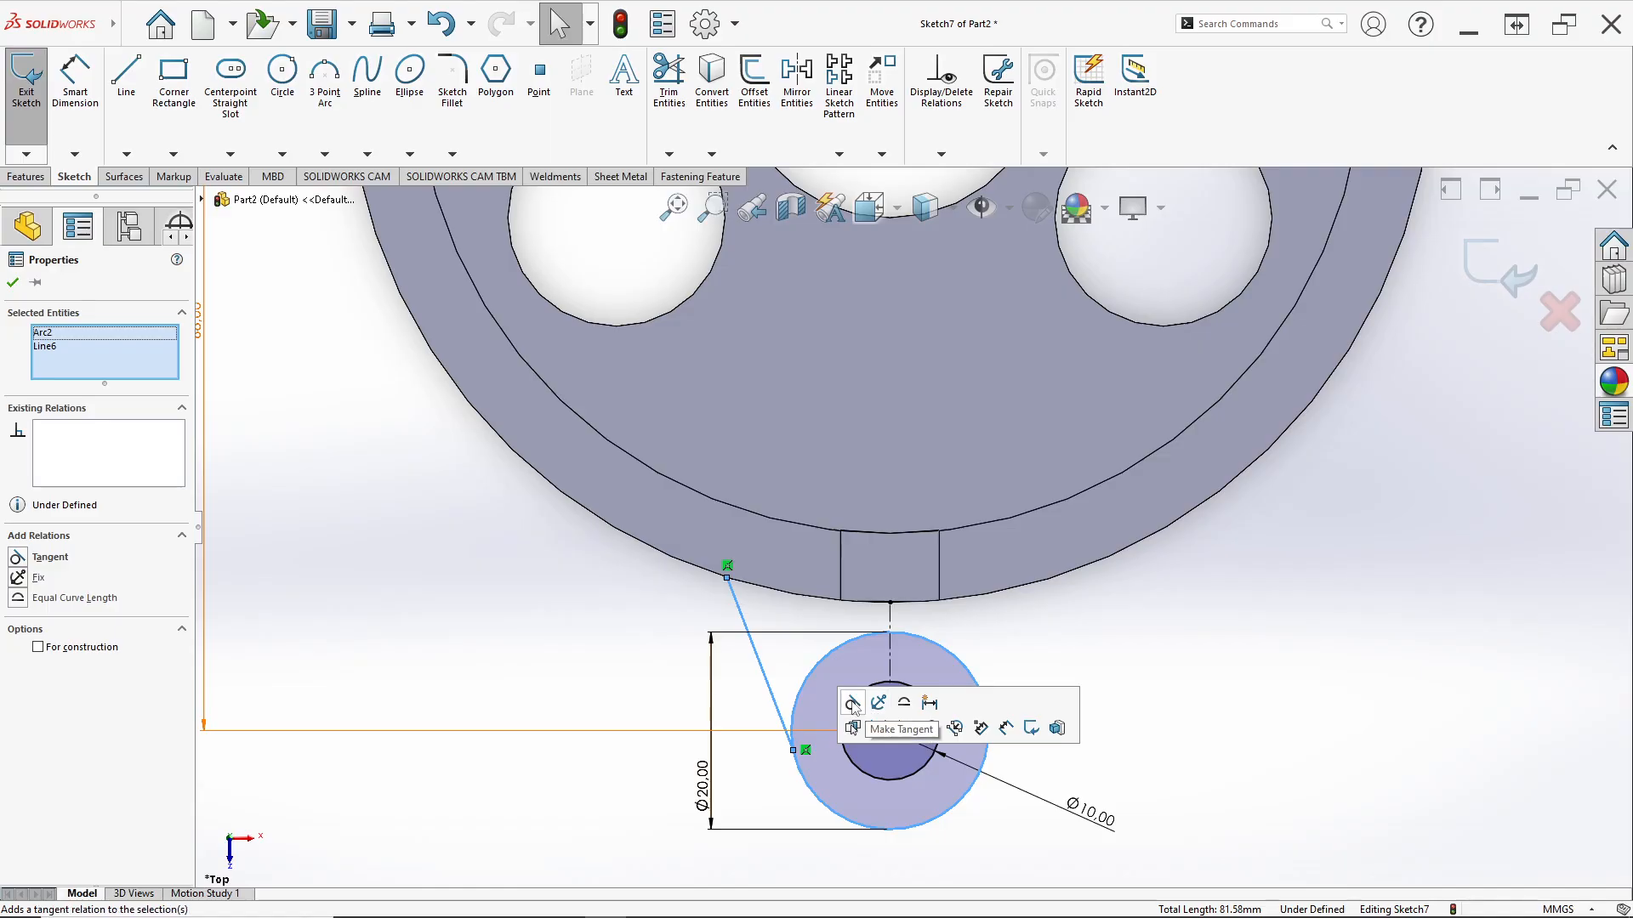
{"action": "left_click", "coordinate": [852, 704]}
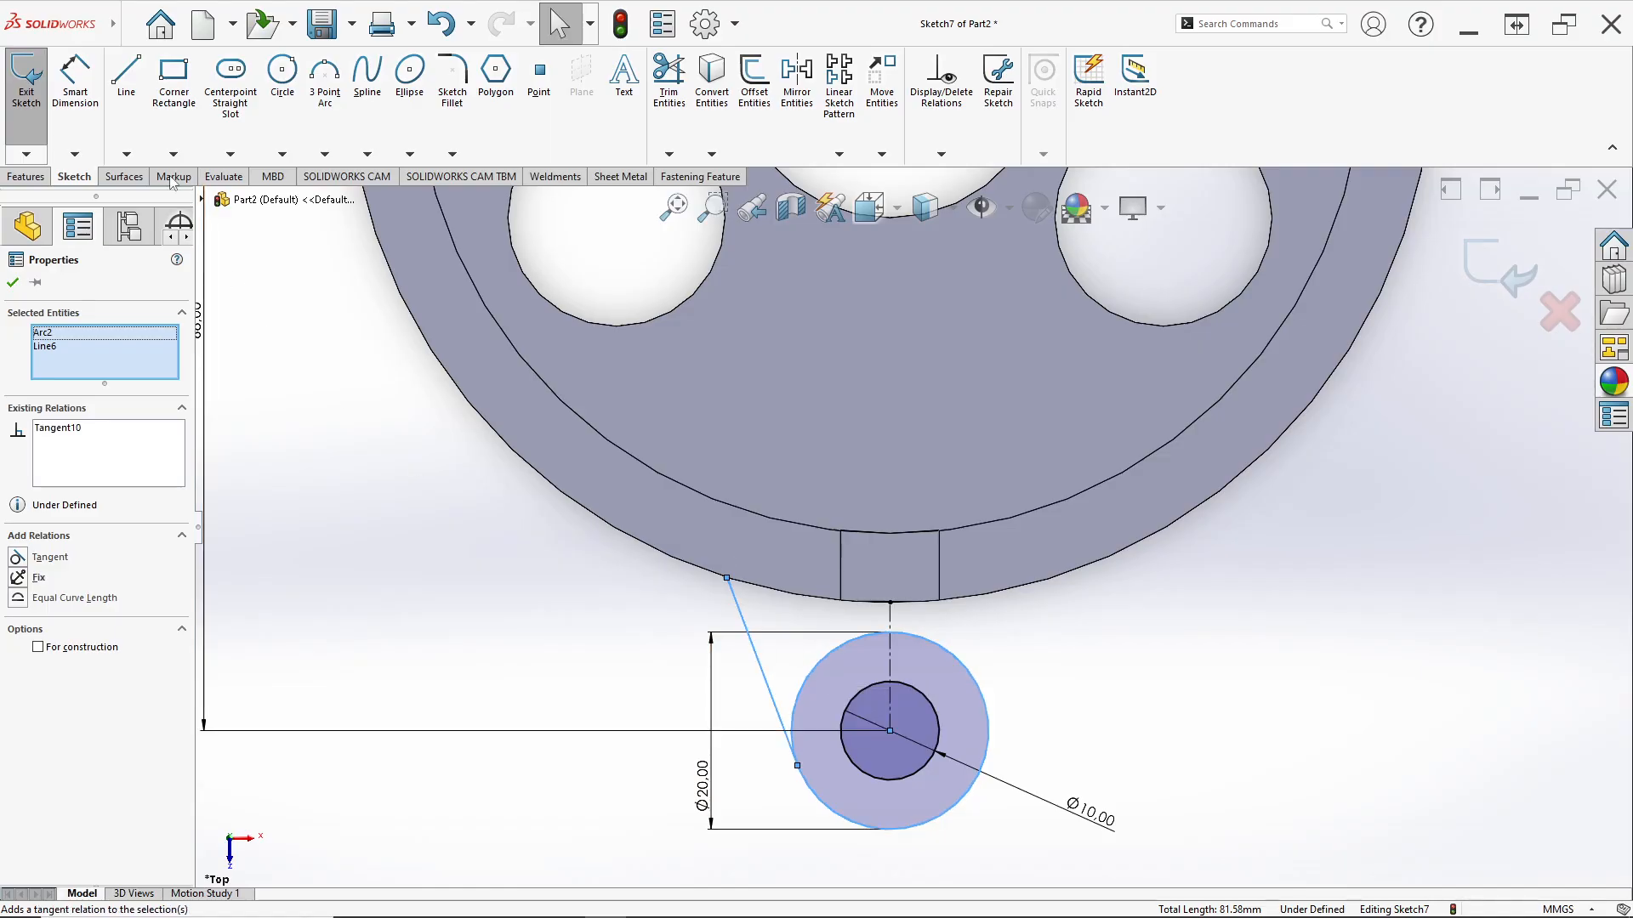
Dimension the angle between the tangent line and the vertical centerline as 15 degrees and place the dimension above the 20 mm circle.
{"action": "left_click", "coordinate": [75, 78]}
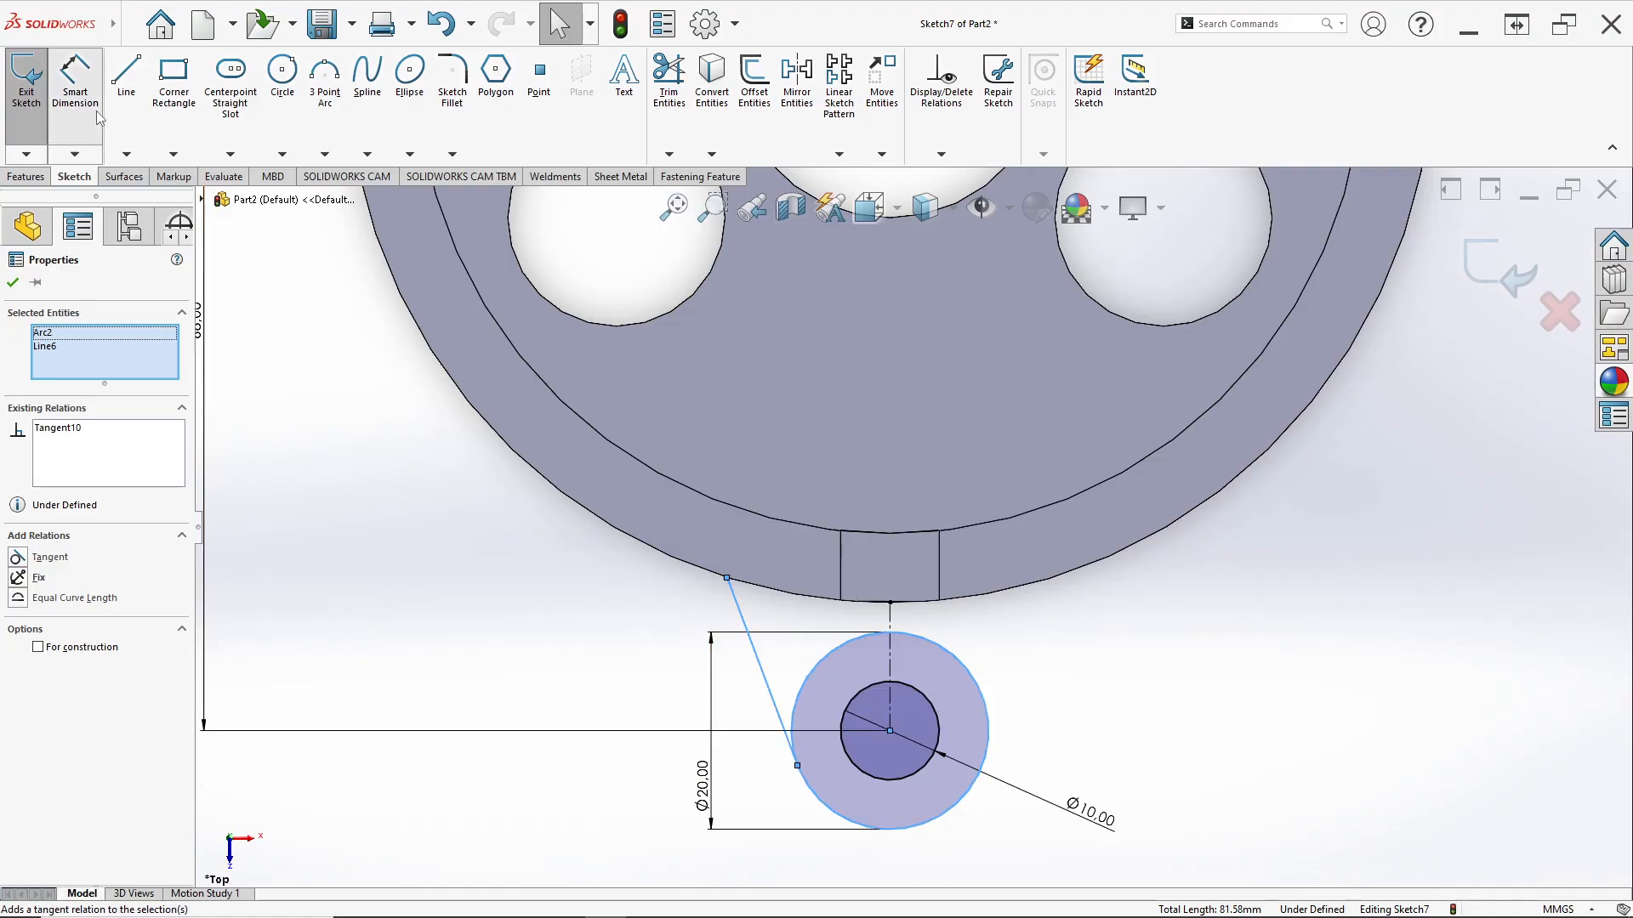
{"action": "left_click", "coordinate": [763, 680]}
{"action": "left_click", "coordinate": [892, 663]}
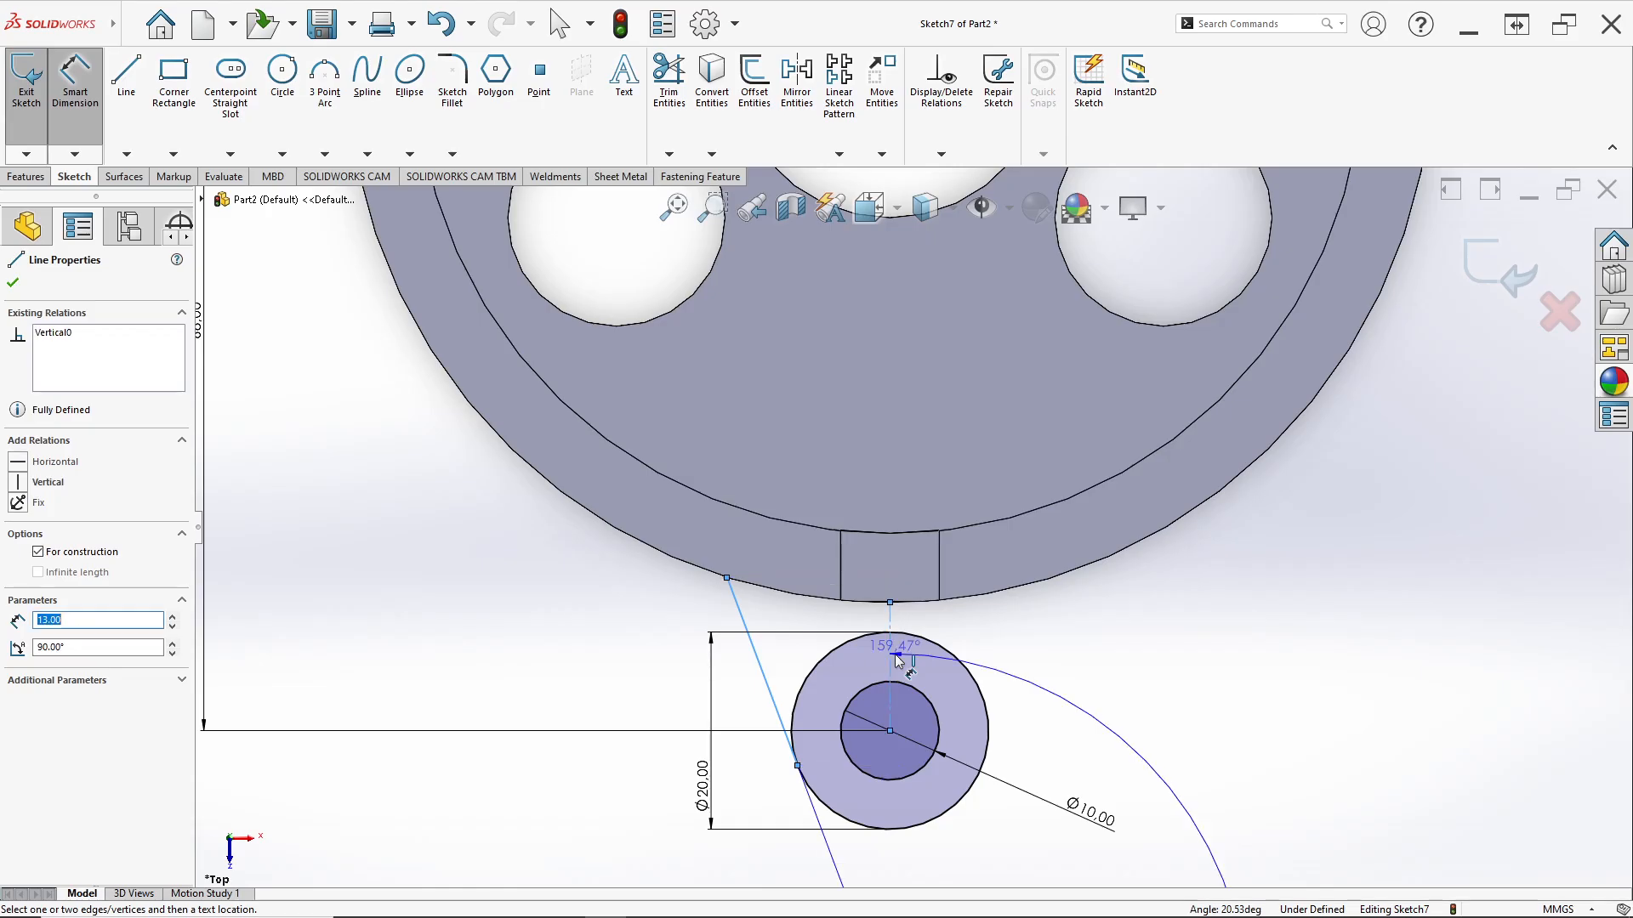
{"action": "left_click", "coordinate": [820, 654]}
{"action": "type", "text": "15"}
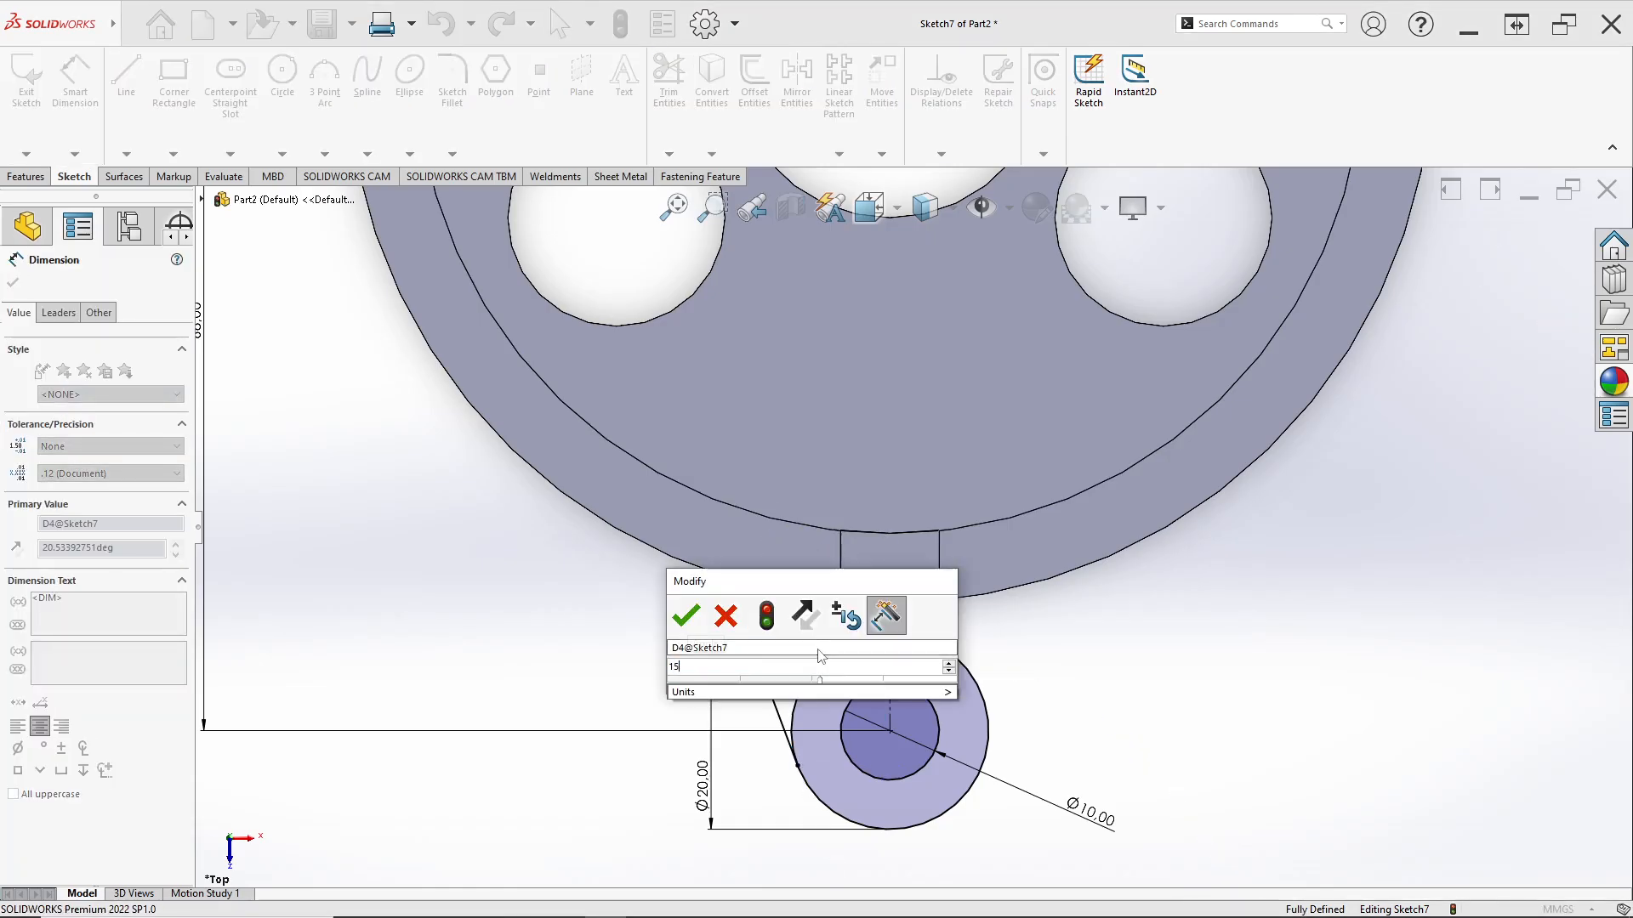
{"action": "key", "text": "Return"}
{"action": "left_click_drag", "start_coordinate": [817, 752], "coordinate": [834, 620]}
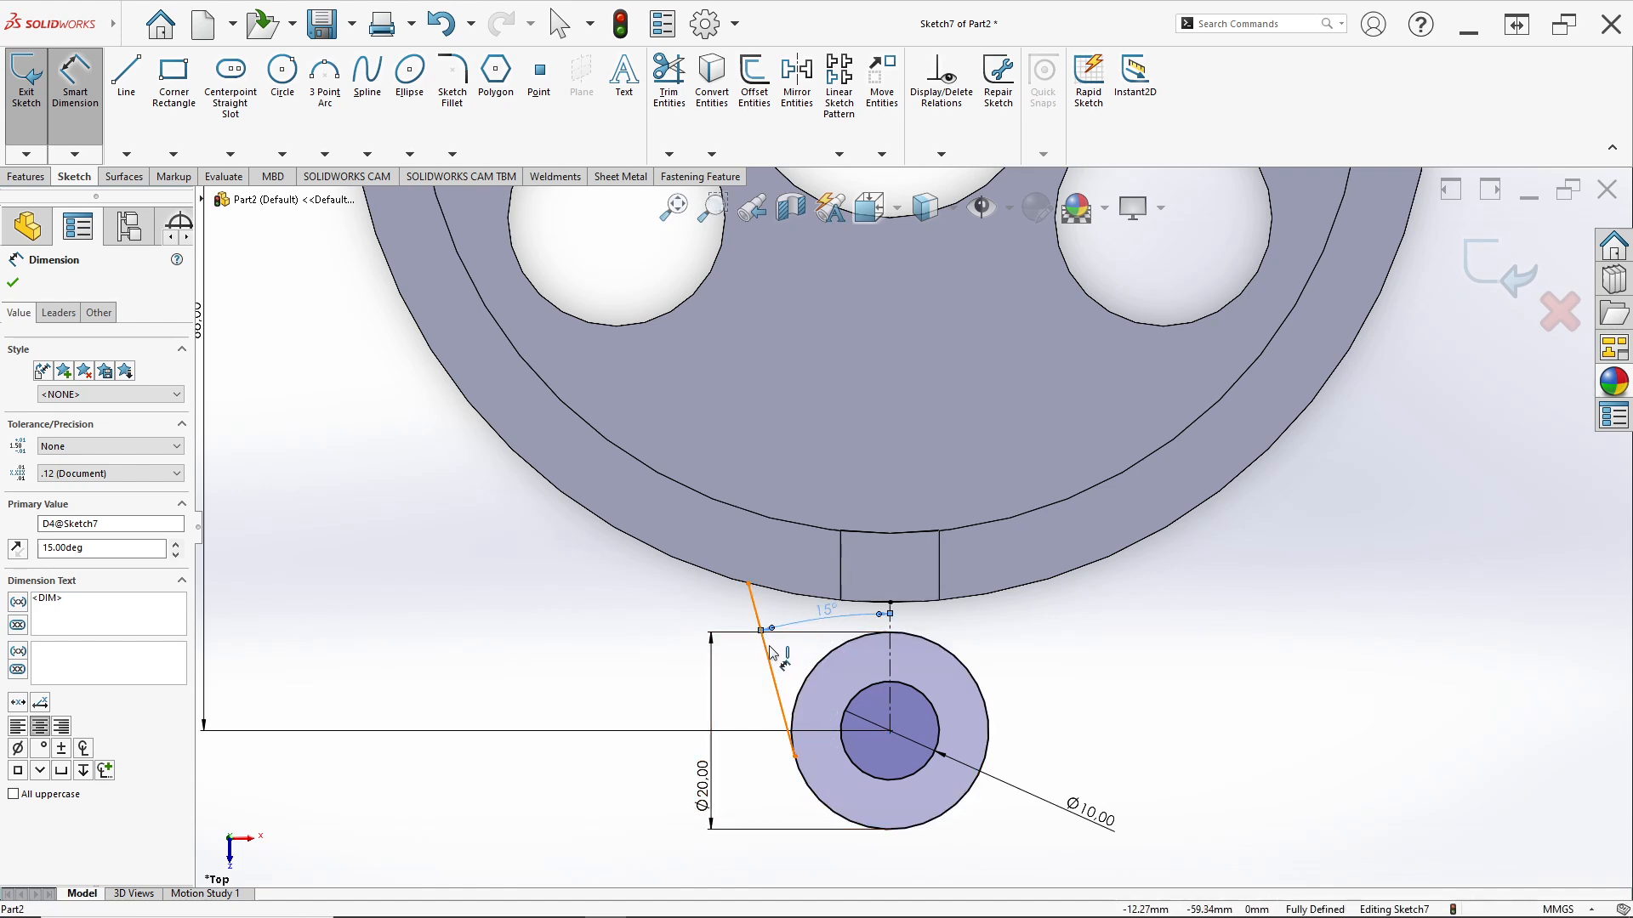
Mirror the slanted tangent line about the vertical centerline to form the lug's other side.
{"action": "left_click", "coordinate": [799, 124]}
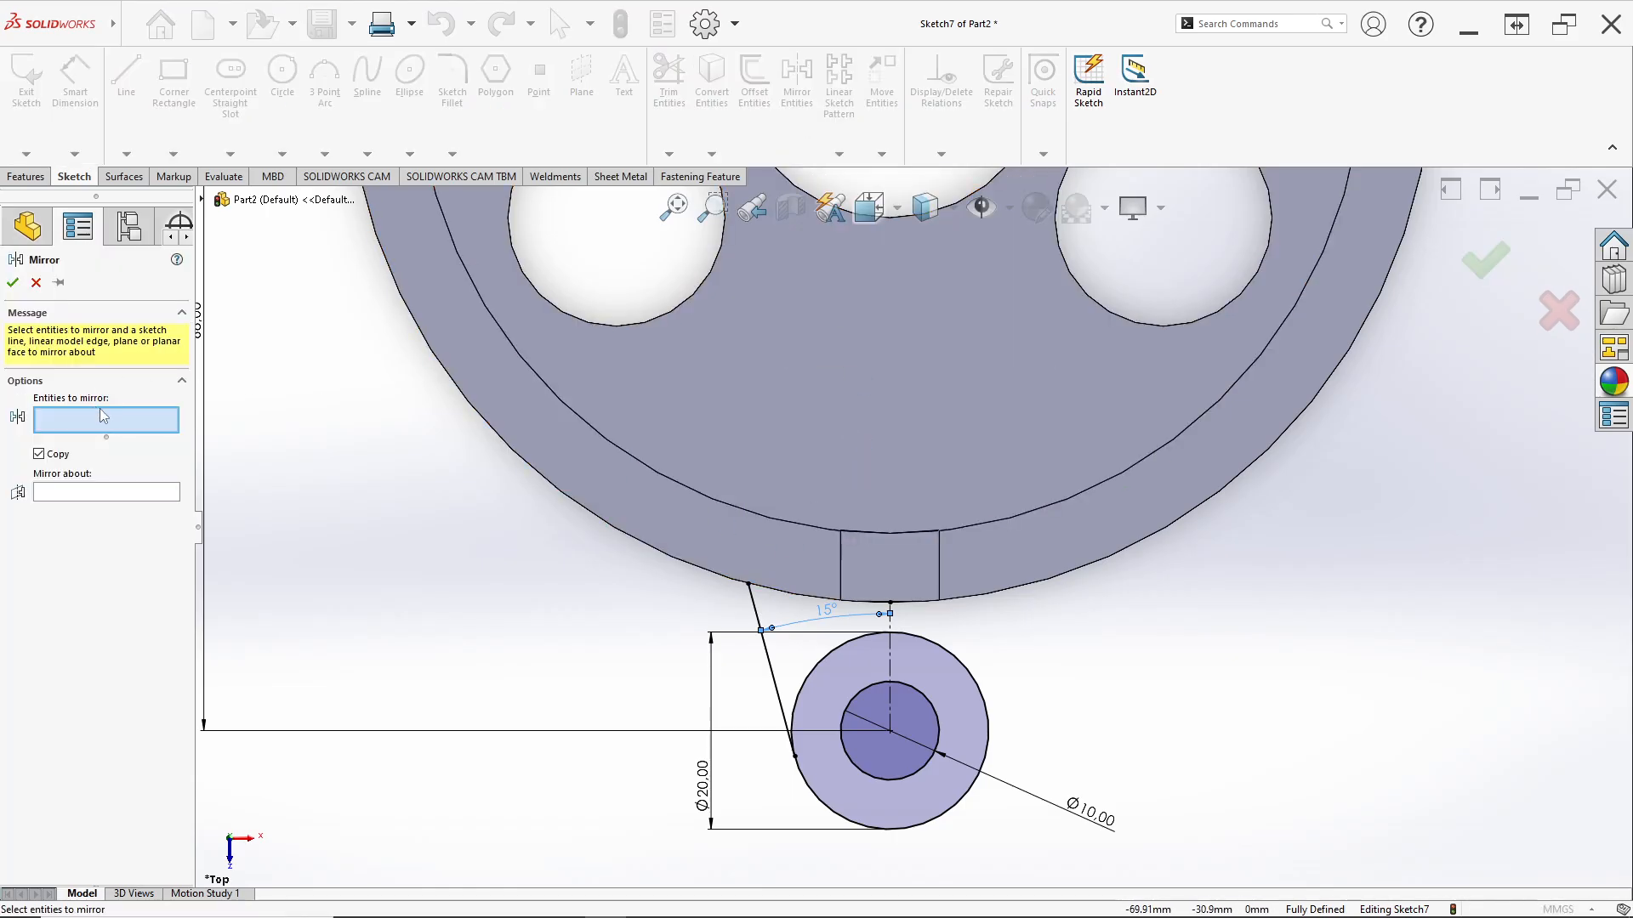
{"action": "left_click", "coordinate": [775, 676]}
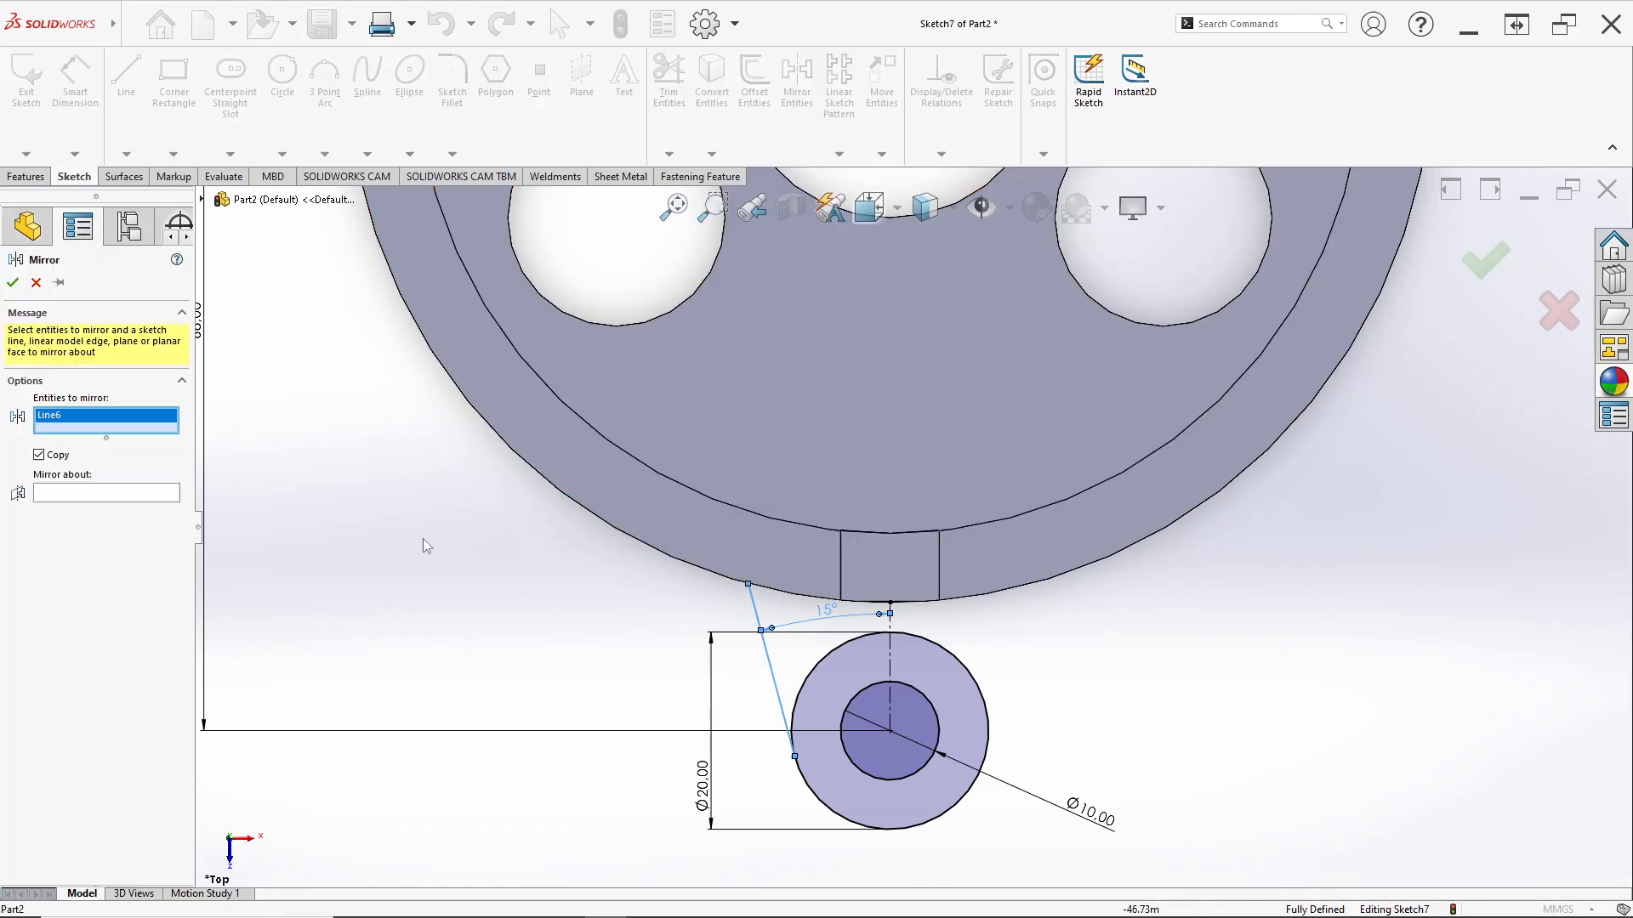
{"action": "left_click", "coordinate": [130, 501]}
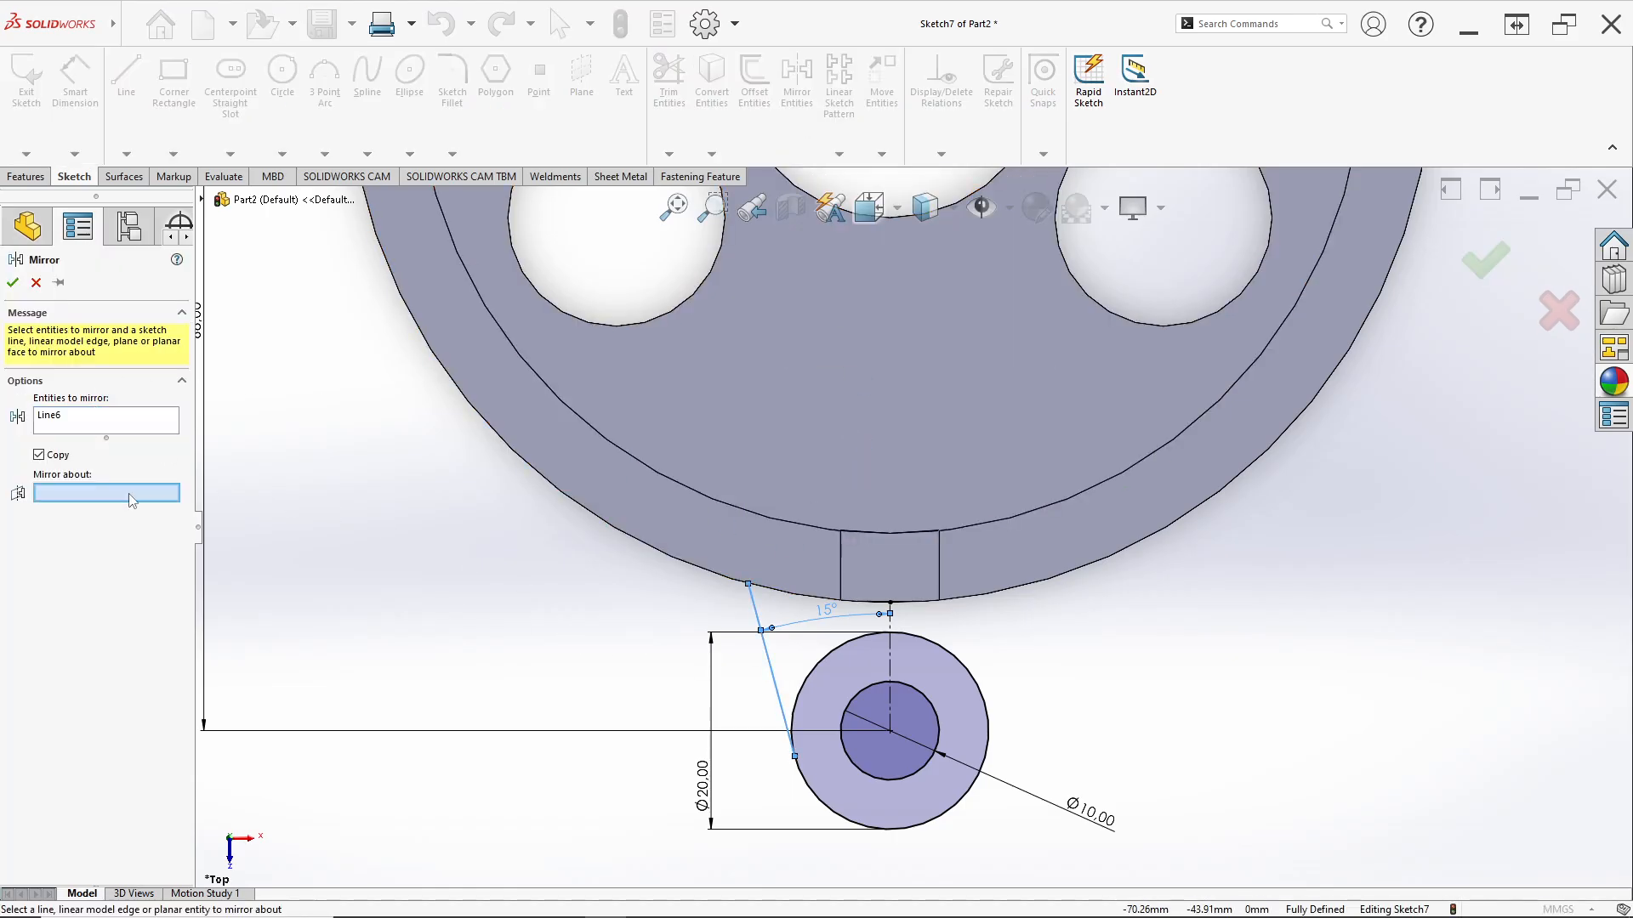
{"action": "left_click", "coordinate": [890, 662]}
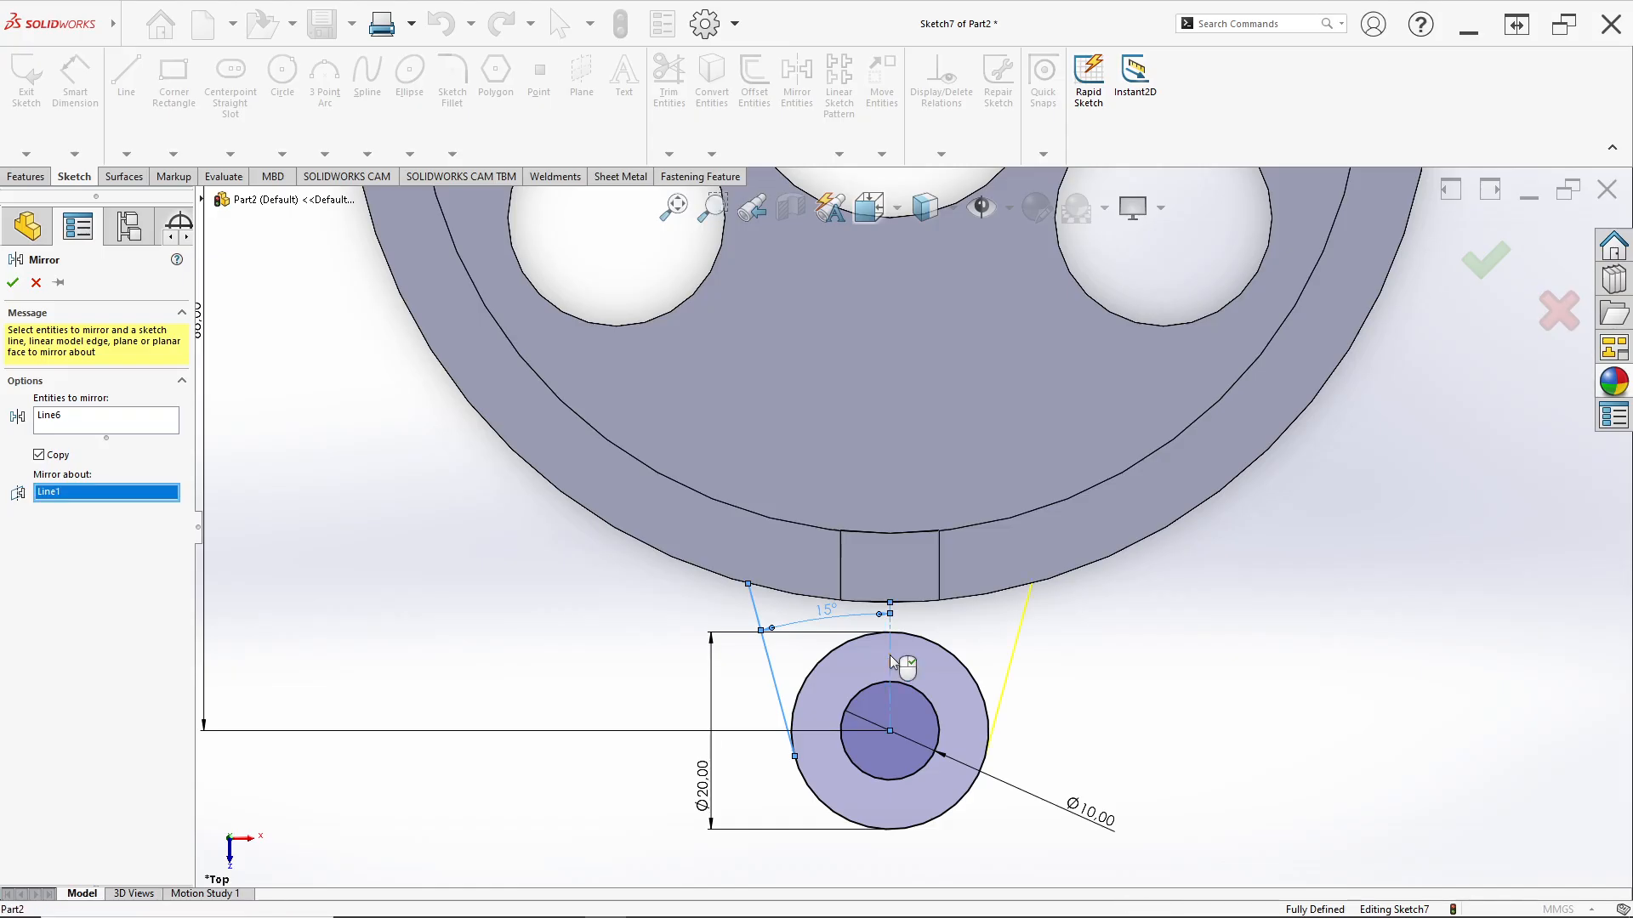
{"action": "left_click", "coordinate": [13, 282]}
{"action": "scroll", "coordinate": [871, 507], "scroll_direction": "up", "scroll_amount": 3}
{"action": "scroll", "coordinate": [946, 341], "scroll_direction": "up", "scroll_amount": 3}
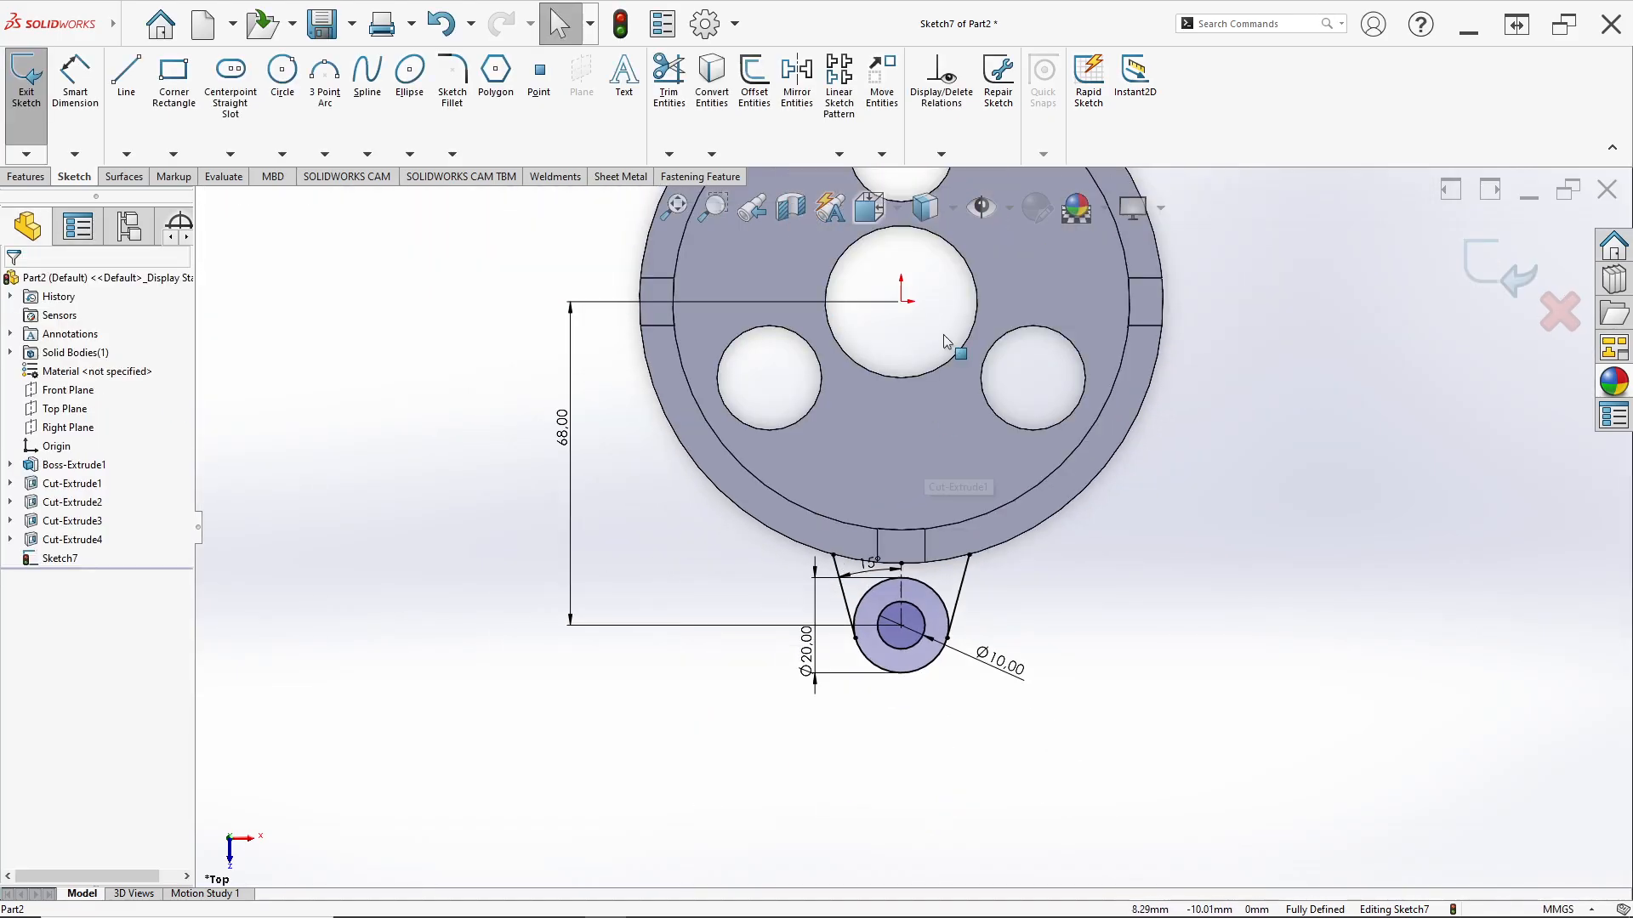
Convert the three outer housing edges along the lug's base into sketch entities.
{"action": "scroll", "coordinate": [902, 595], "scroll_direction": "down", "scroll_amount": 5}
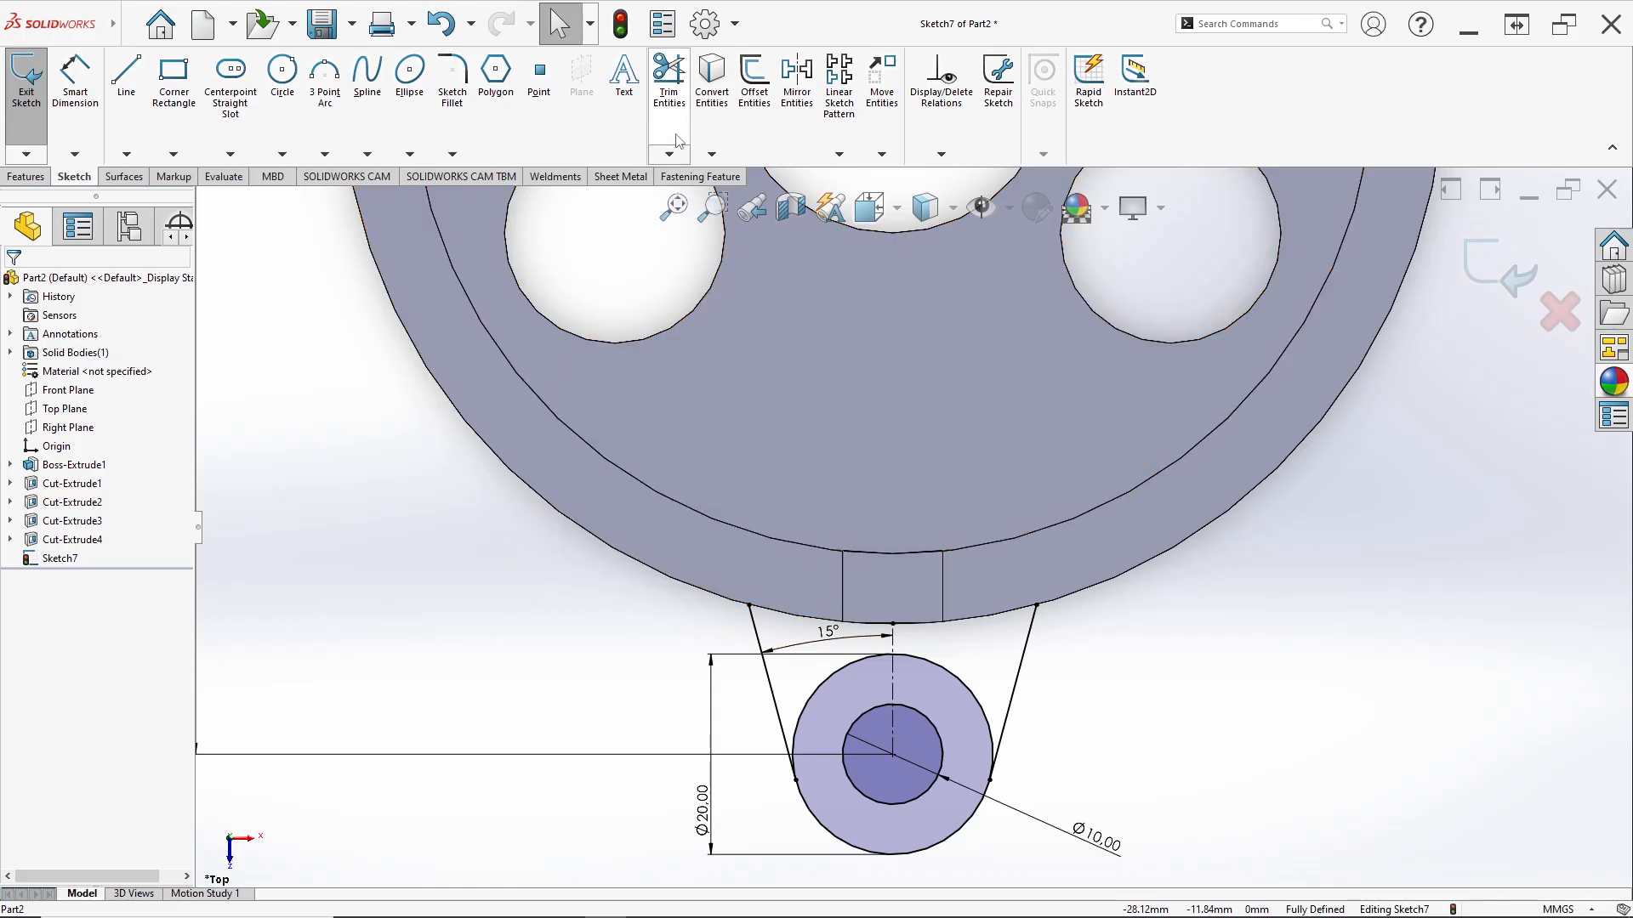
{"action": "left_click", "coordinate": [712, 98]}
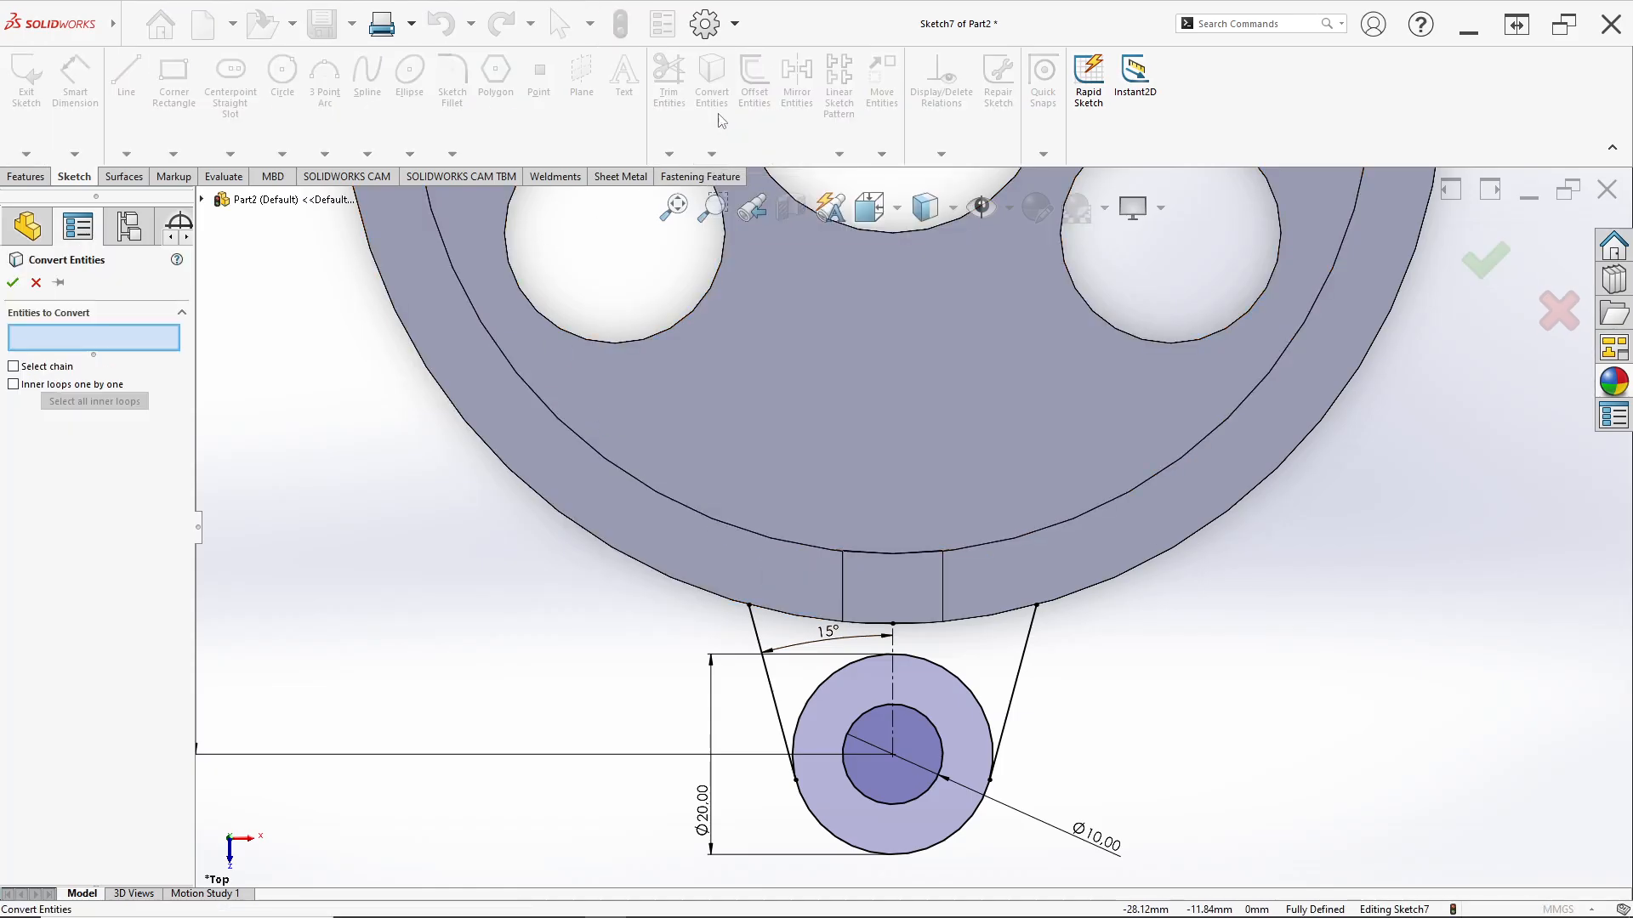
{"action": "left_click", "coordinate": [809, 619]}
{"action": "left_click", "coordinate": [855, 623]}
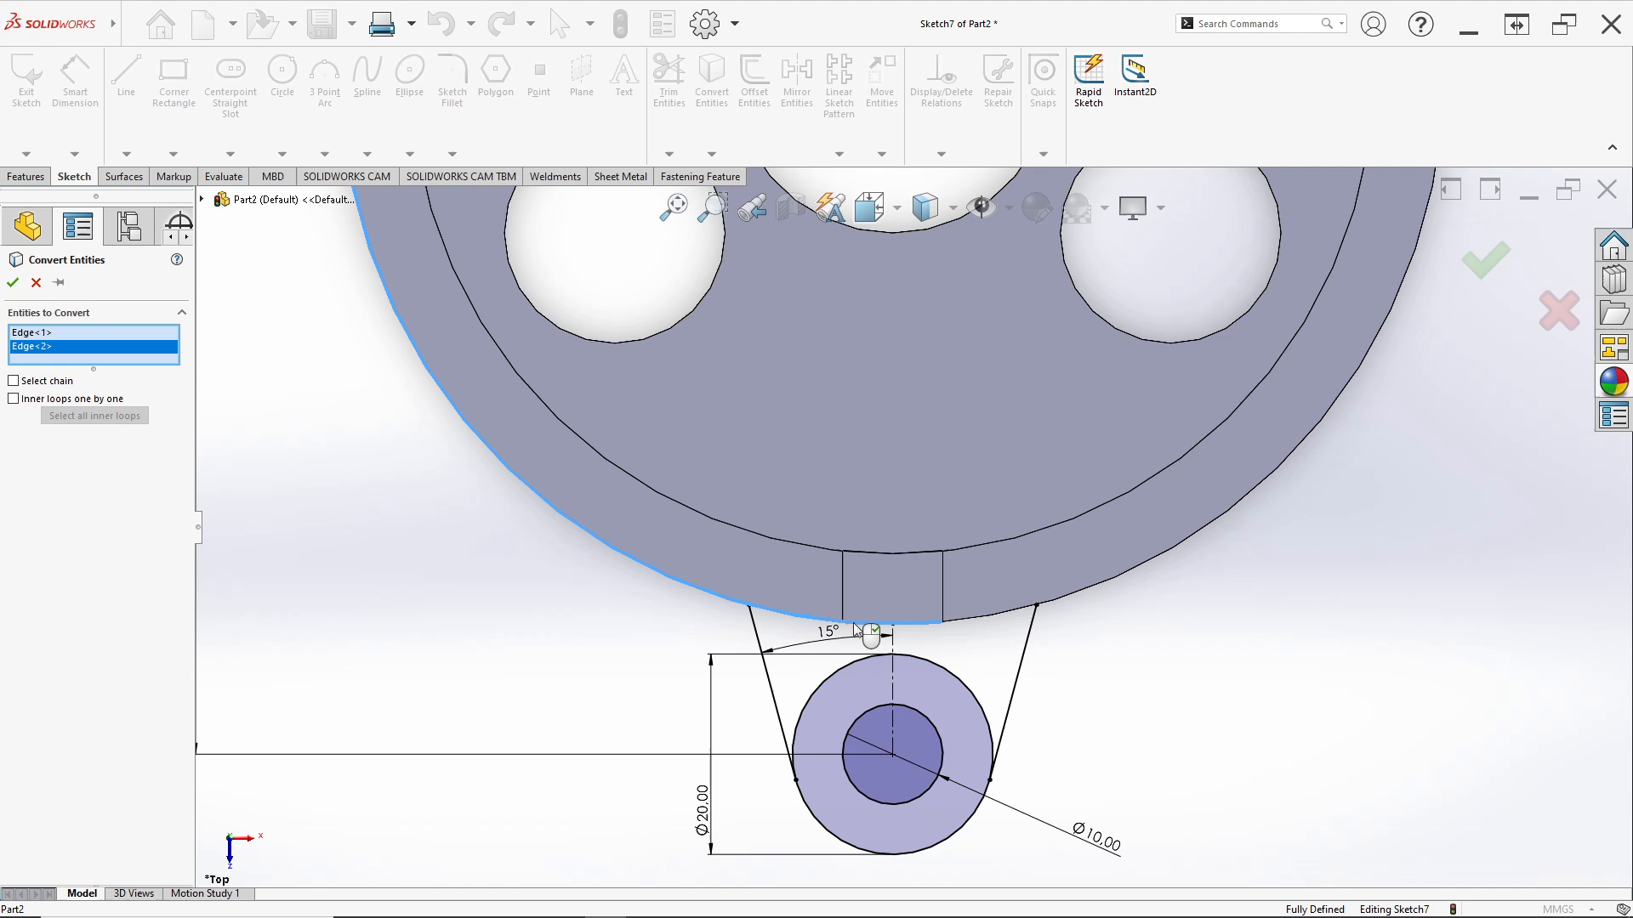
{"action": "left_click", "coordinate": [992, 617]}
{"action": "left_click", "coordinate": [13, 283]}
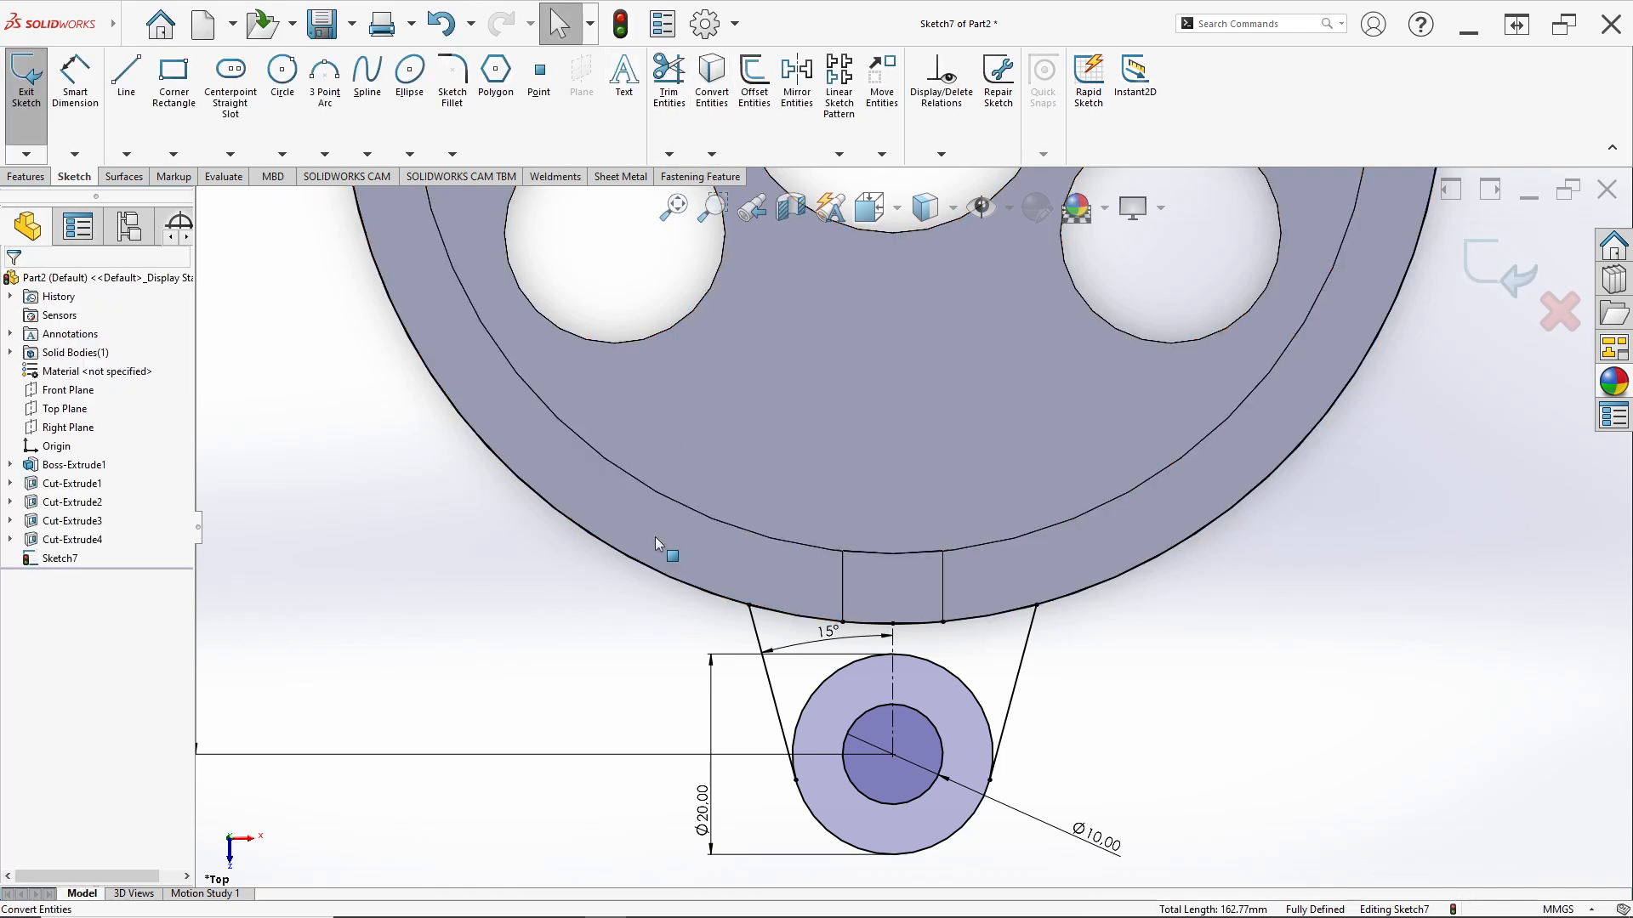
Trim the converted housing arcs outside the lug's sides and the 20 mm circle's inner arc to leave a closed lug outline.
{"action": "left_click", "coordinate": [668, 81]}
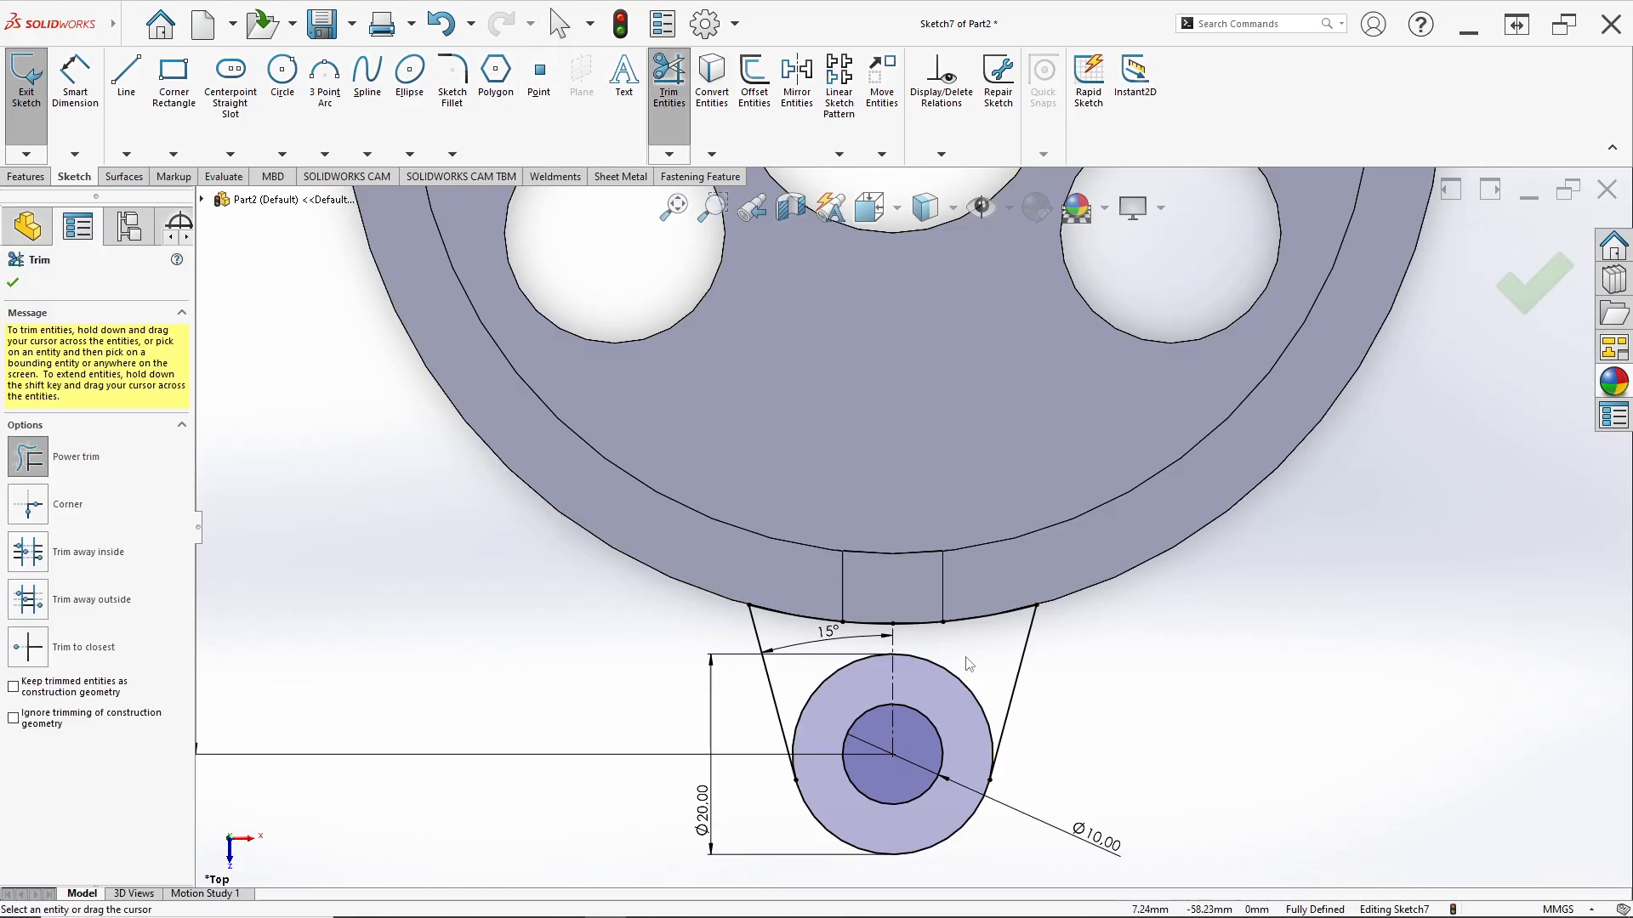
{"action": "left_click_drag", "start_coordinate": [836, 669], "coordinate": [942, 665]}
{"action": "scroll", "coordinate": [944, 663], "scroll_direction": "up", "scroll_amount": 5}
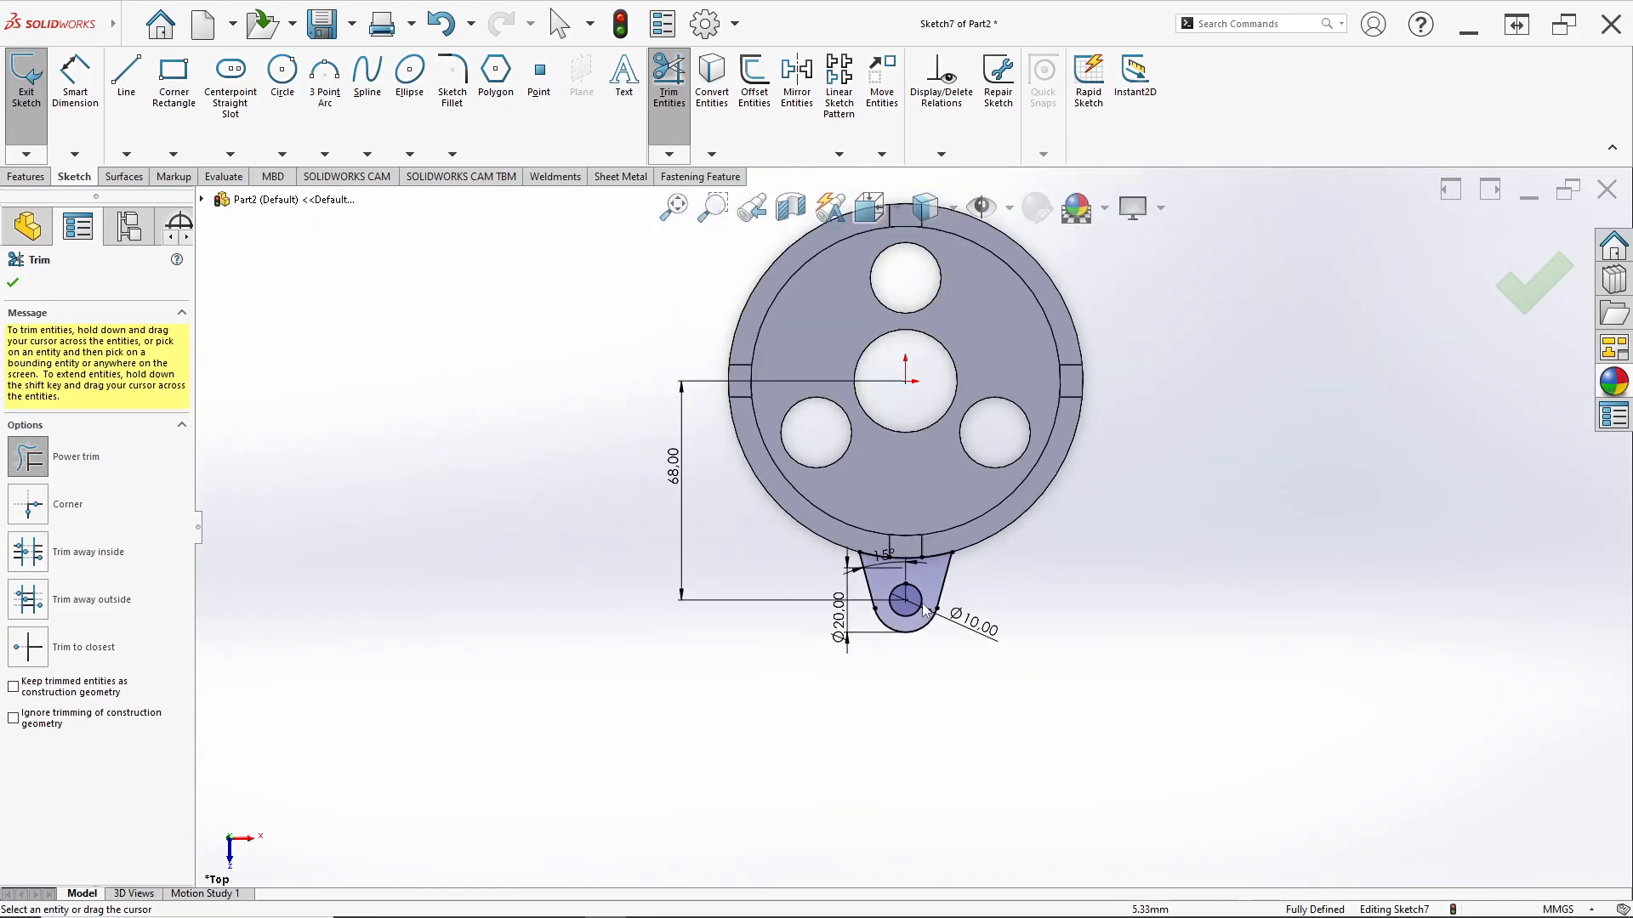
Compare the closed lug outline with the lug layout in the reference drawing.
{"action": "scroll", "coordinate": [919, 408], "scroll_direction": "up", "scroll_amount": 3}
{"action": "scroll", "coordinate": [914, 247], "scroll_direction": "down", "scroll_amount": 2}
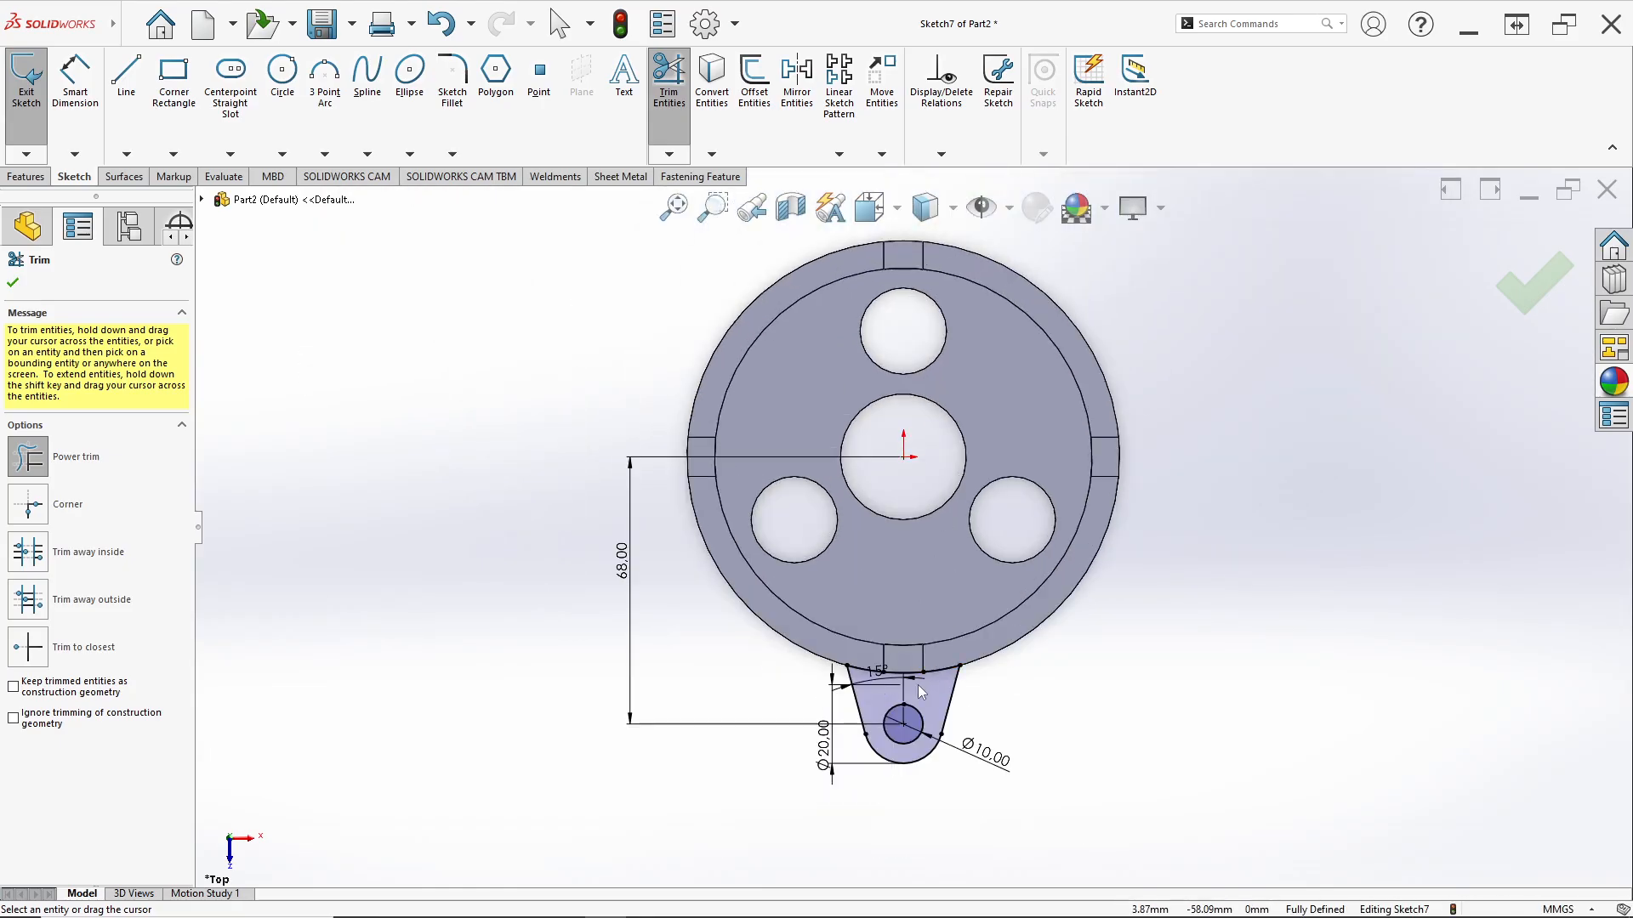
{"action": "key", "text": "alt+Tab"}
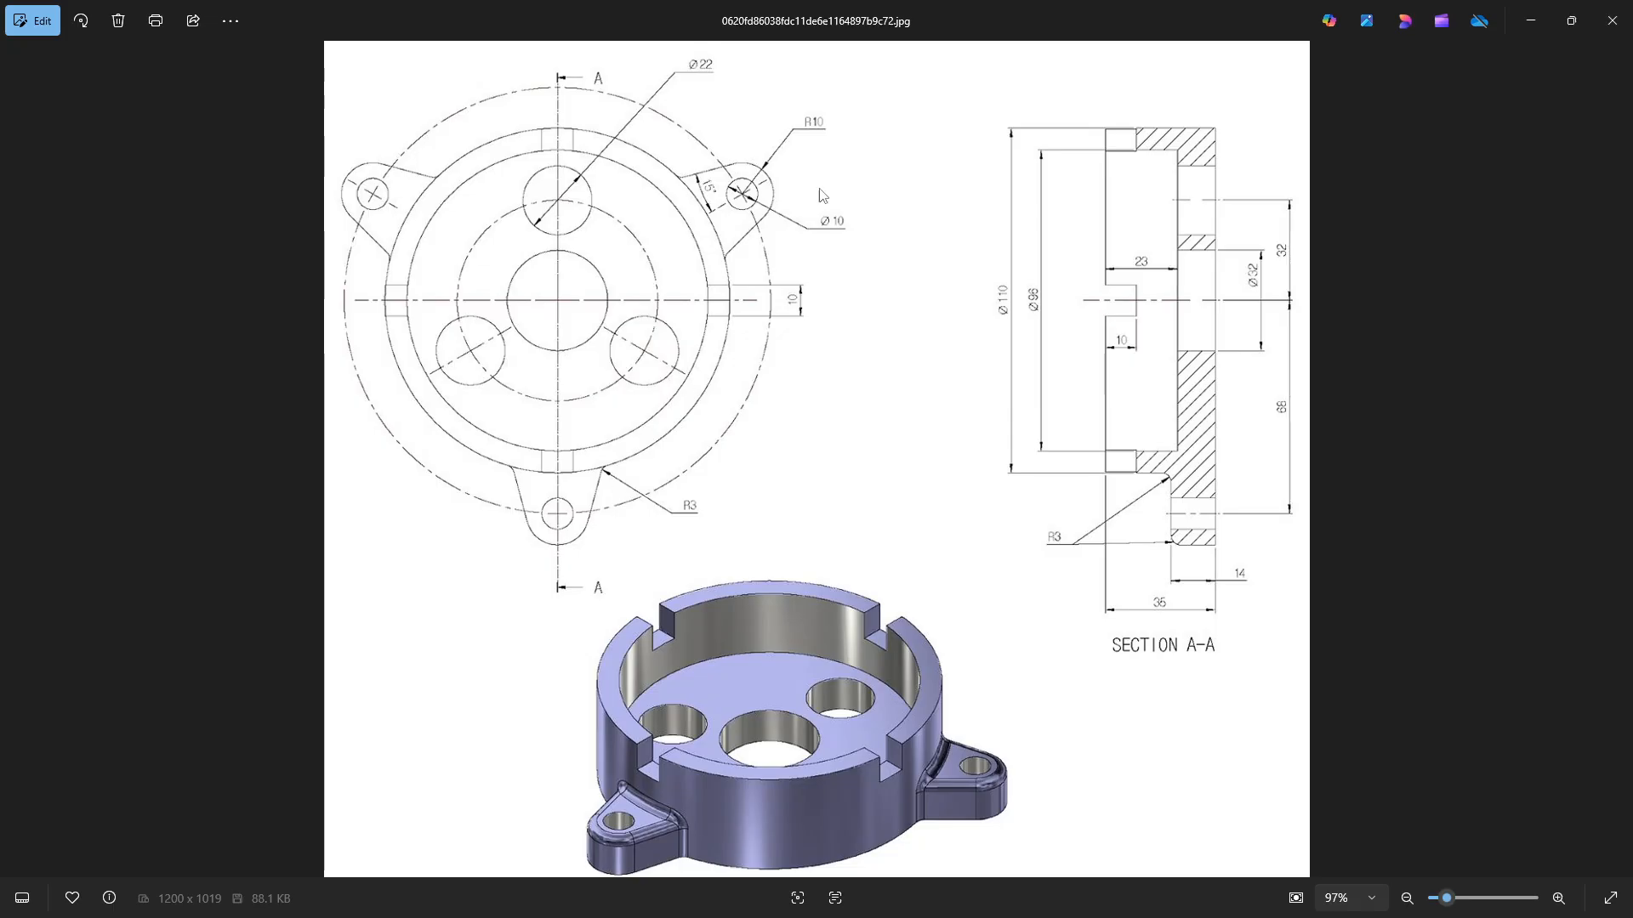
{"action": "key", "text": "alt+Tab"}
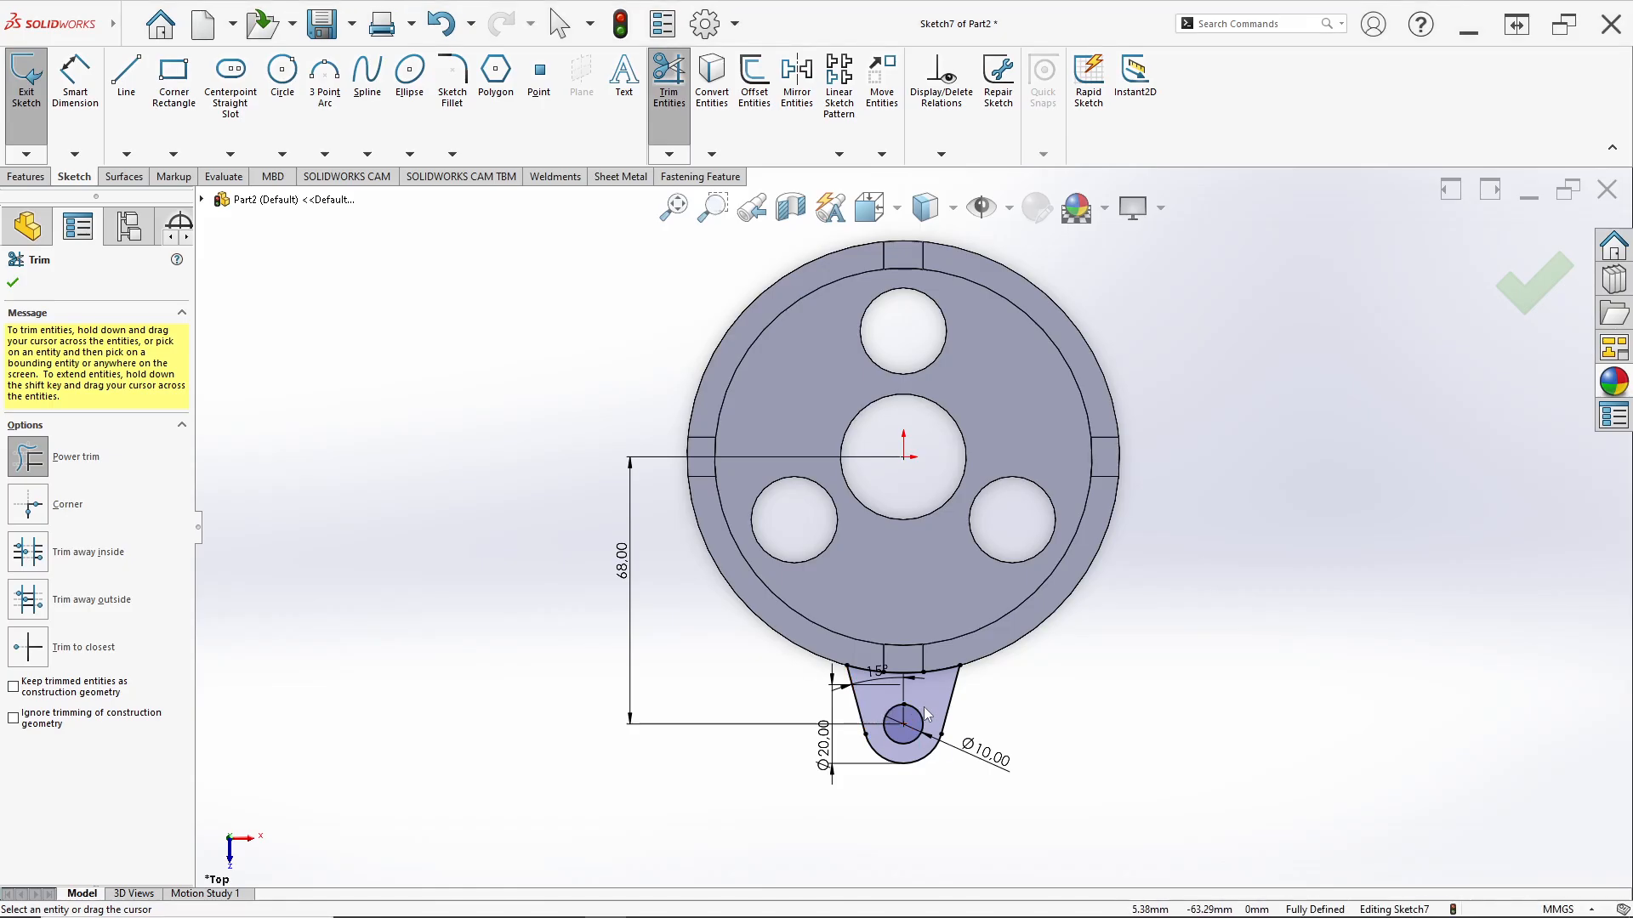
{"action": "scroll", "coordinate": [939, 686], "scroll_direction": "down", "scroll_amount": 2}
{"action": "scroll", "coordinate": [961, 629], "scroll_direction": "up", "scroll_amount": 4}
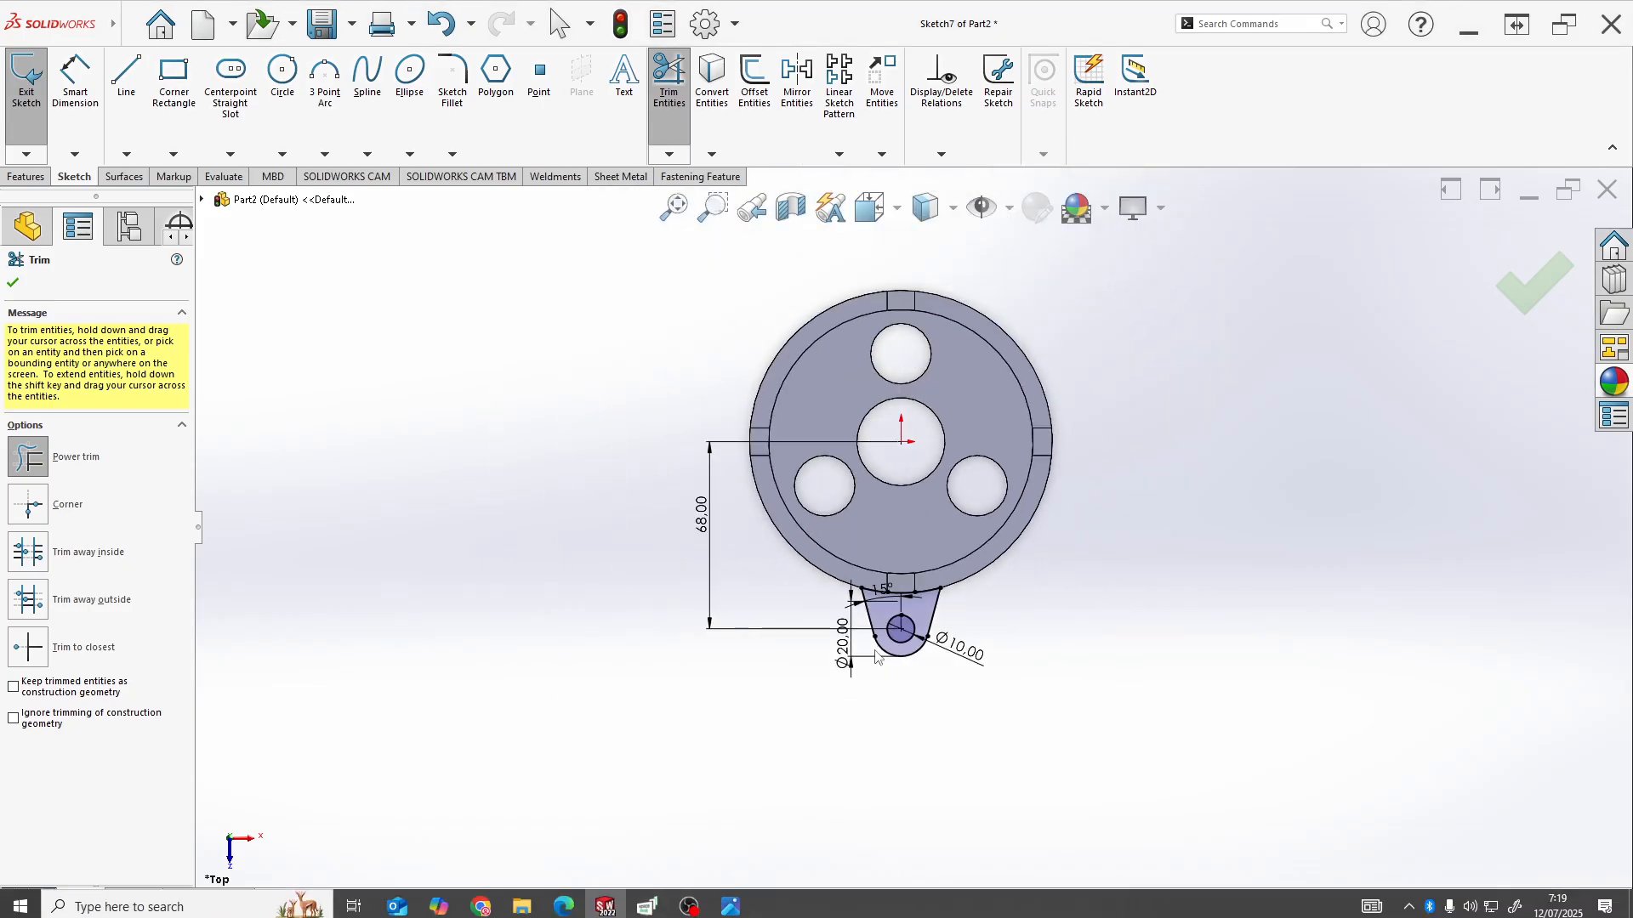
{"action": "scroll", "coordinate": [911, 608], "scroll_direction": "down", "scroll_amount": 2}
{"action": "scroll", "coordinate": [970, 331], "scroll_direction": "down", "scroll_amount": 3}
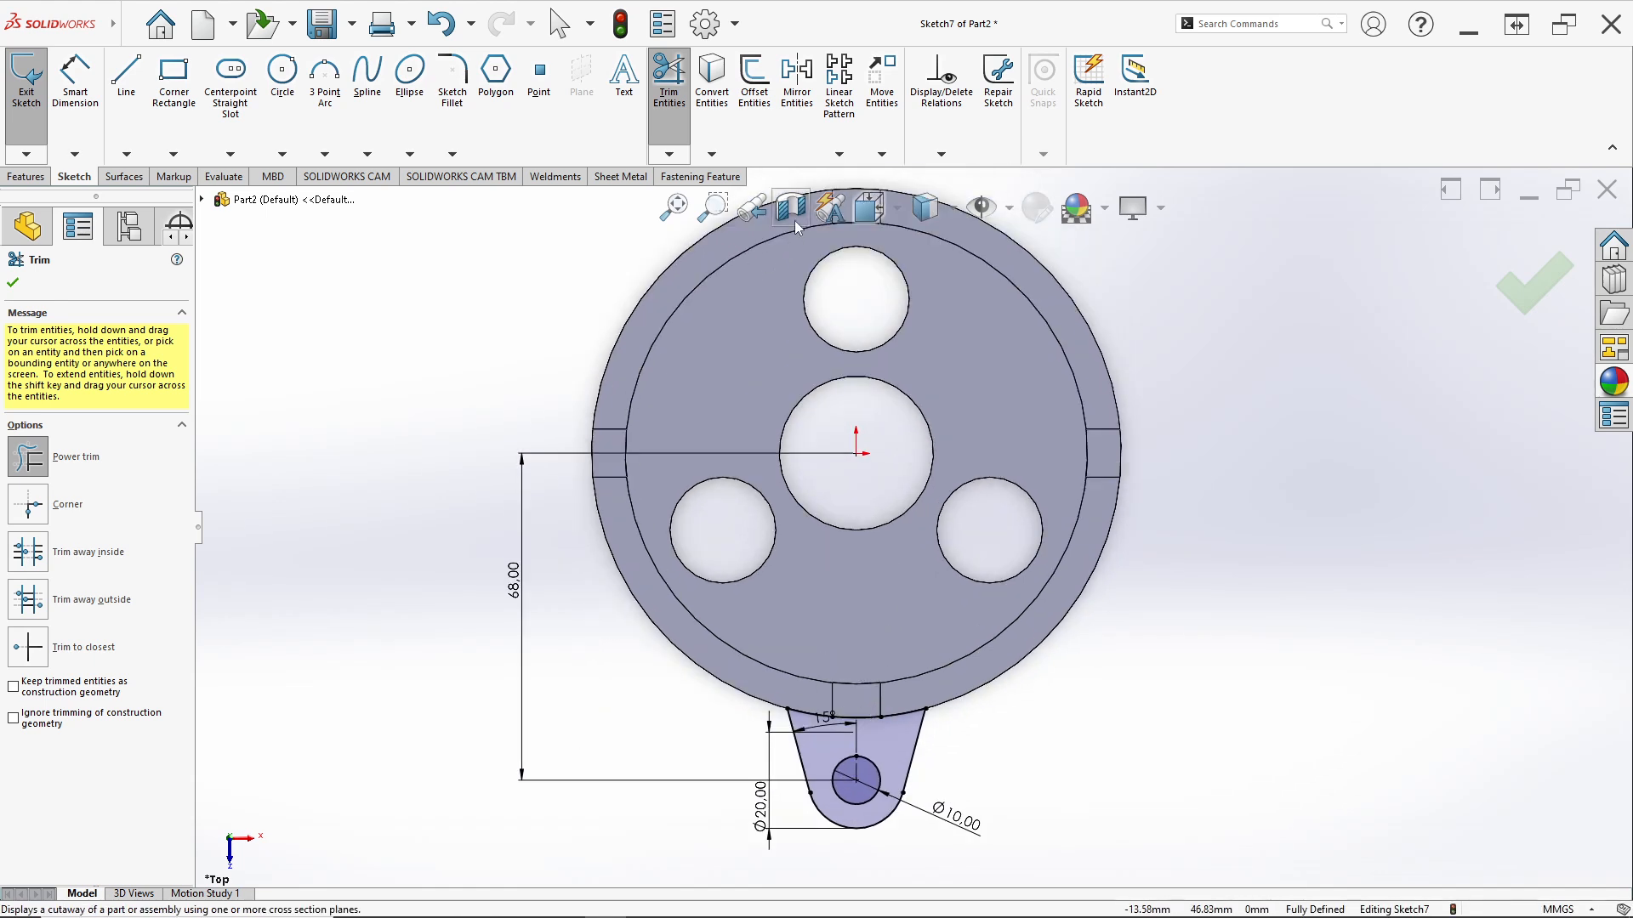
Create a circular sketch pattern of the lug outline and its hole about the origin, with 3 equally spaced instances over 360 degrees.
{"action": "left_click", "coordinate": [840, 154]}
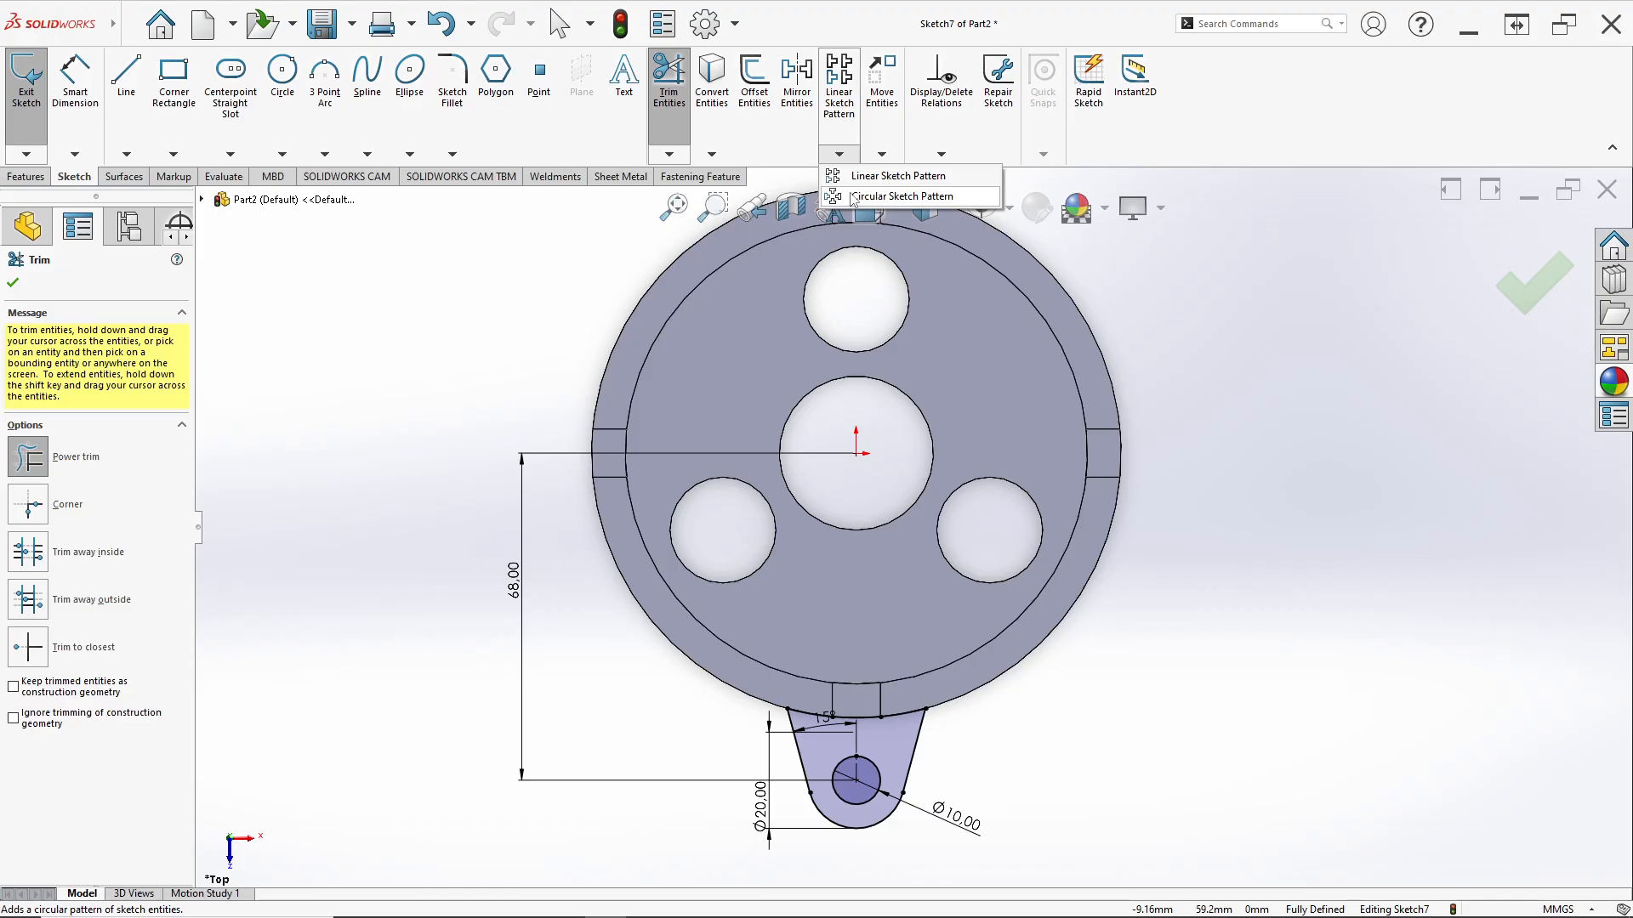
{"action": "left_click", "coordinate": [852, 197]}
{"action": "left_click", "coordinate": [88, 645]}
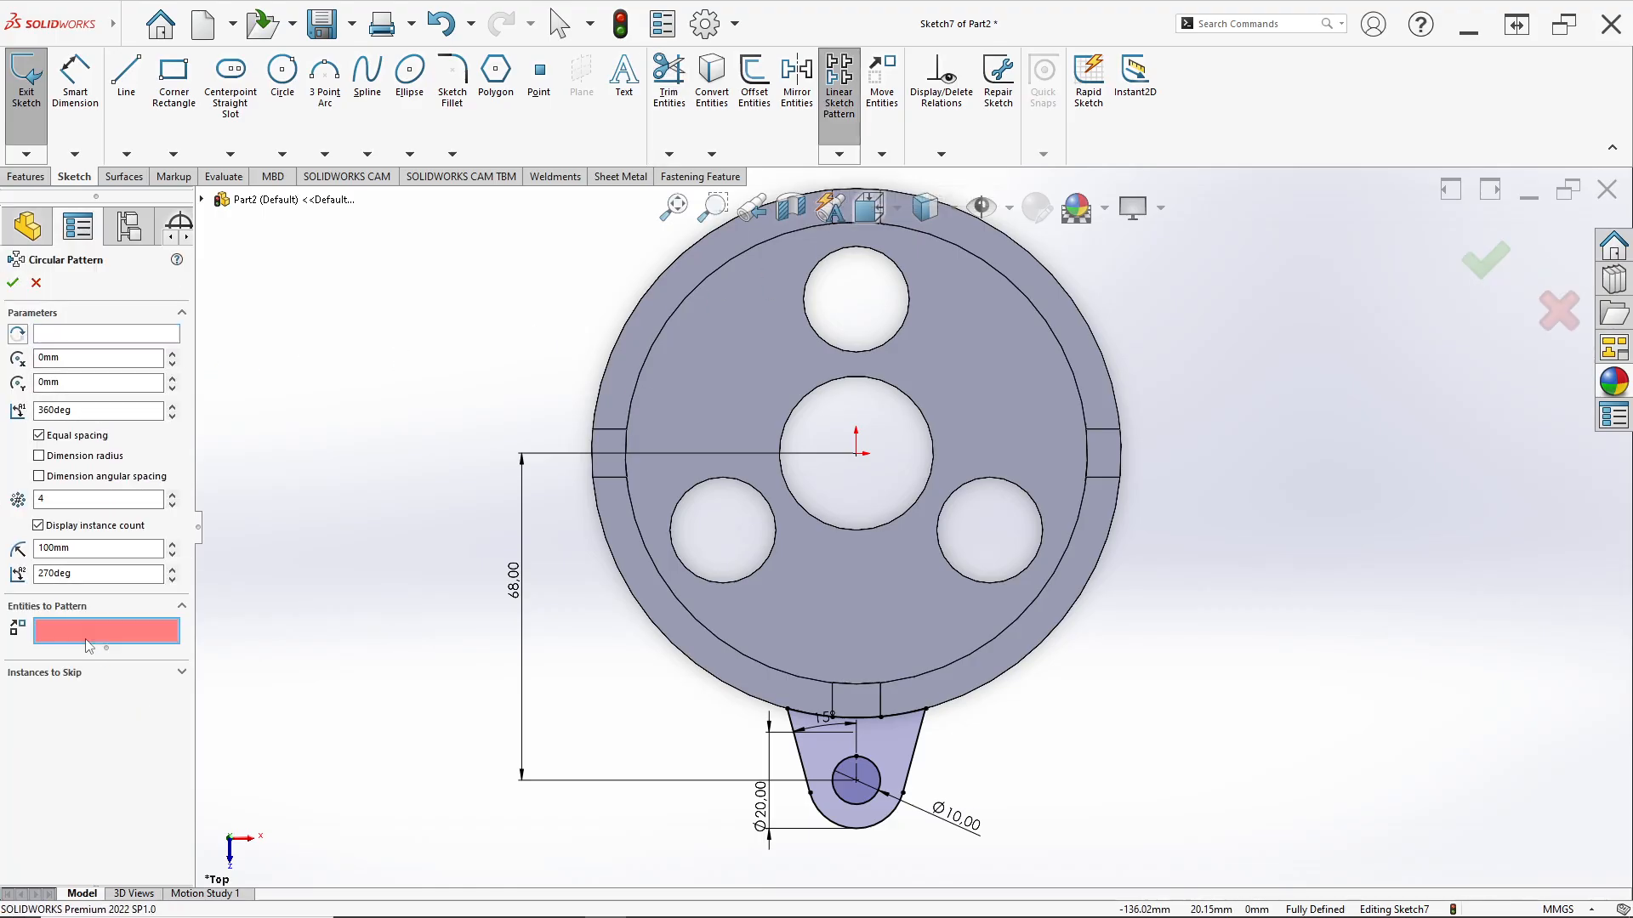
{"action": "left_click", "coordinate": [858, 789]}
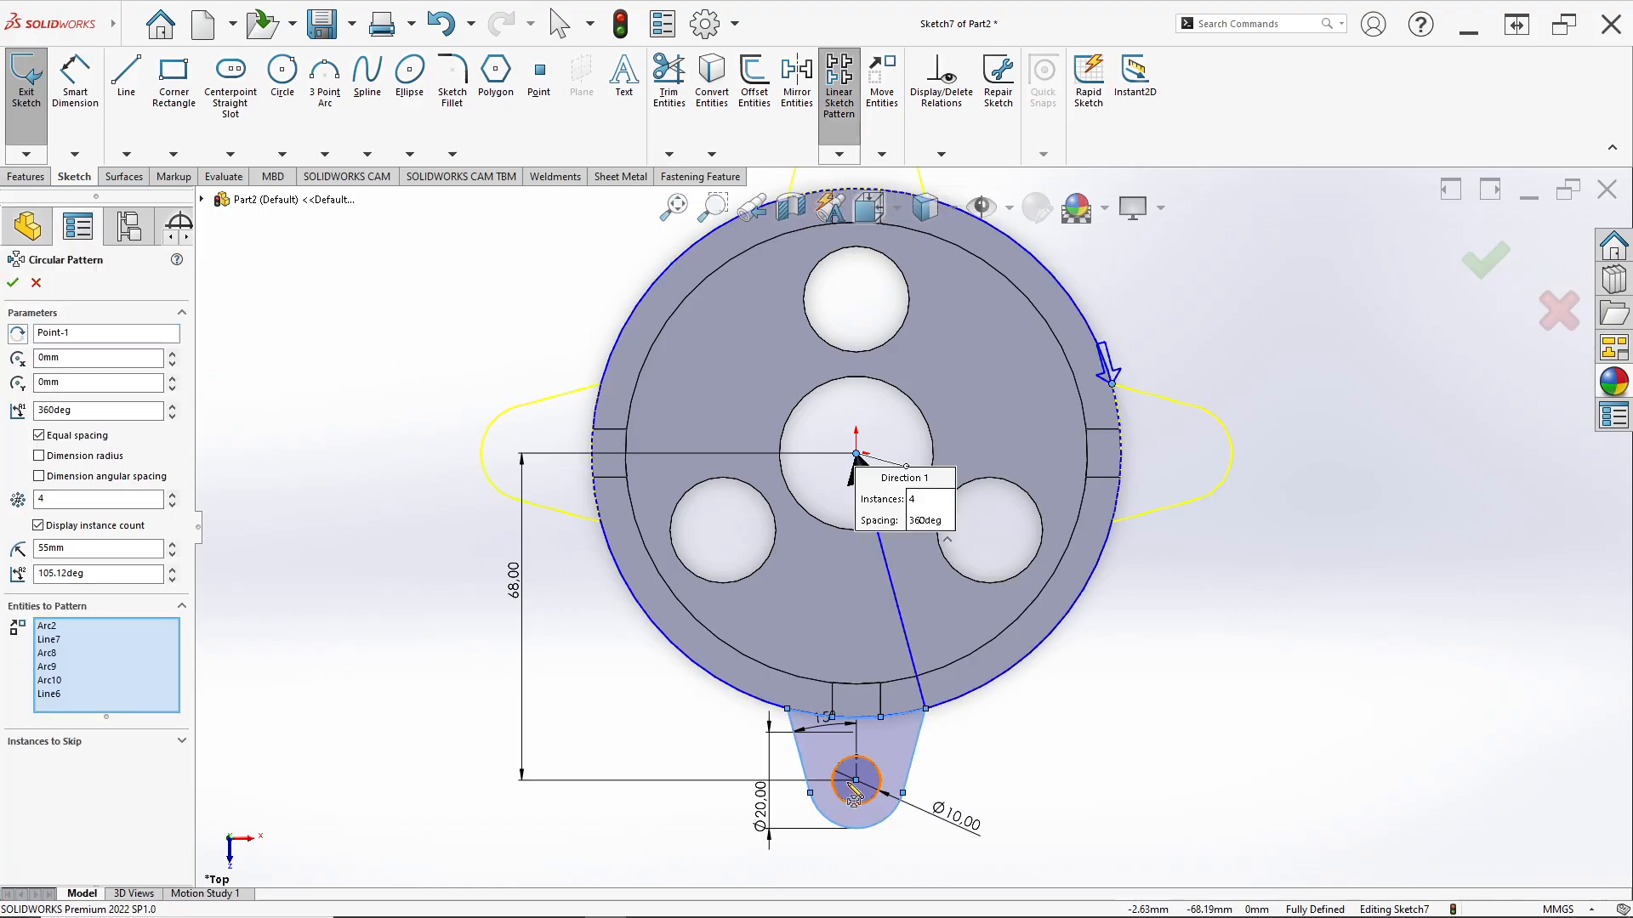
{"action": "left_click", "coordinate": [874, 768]}
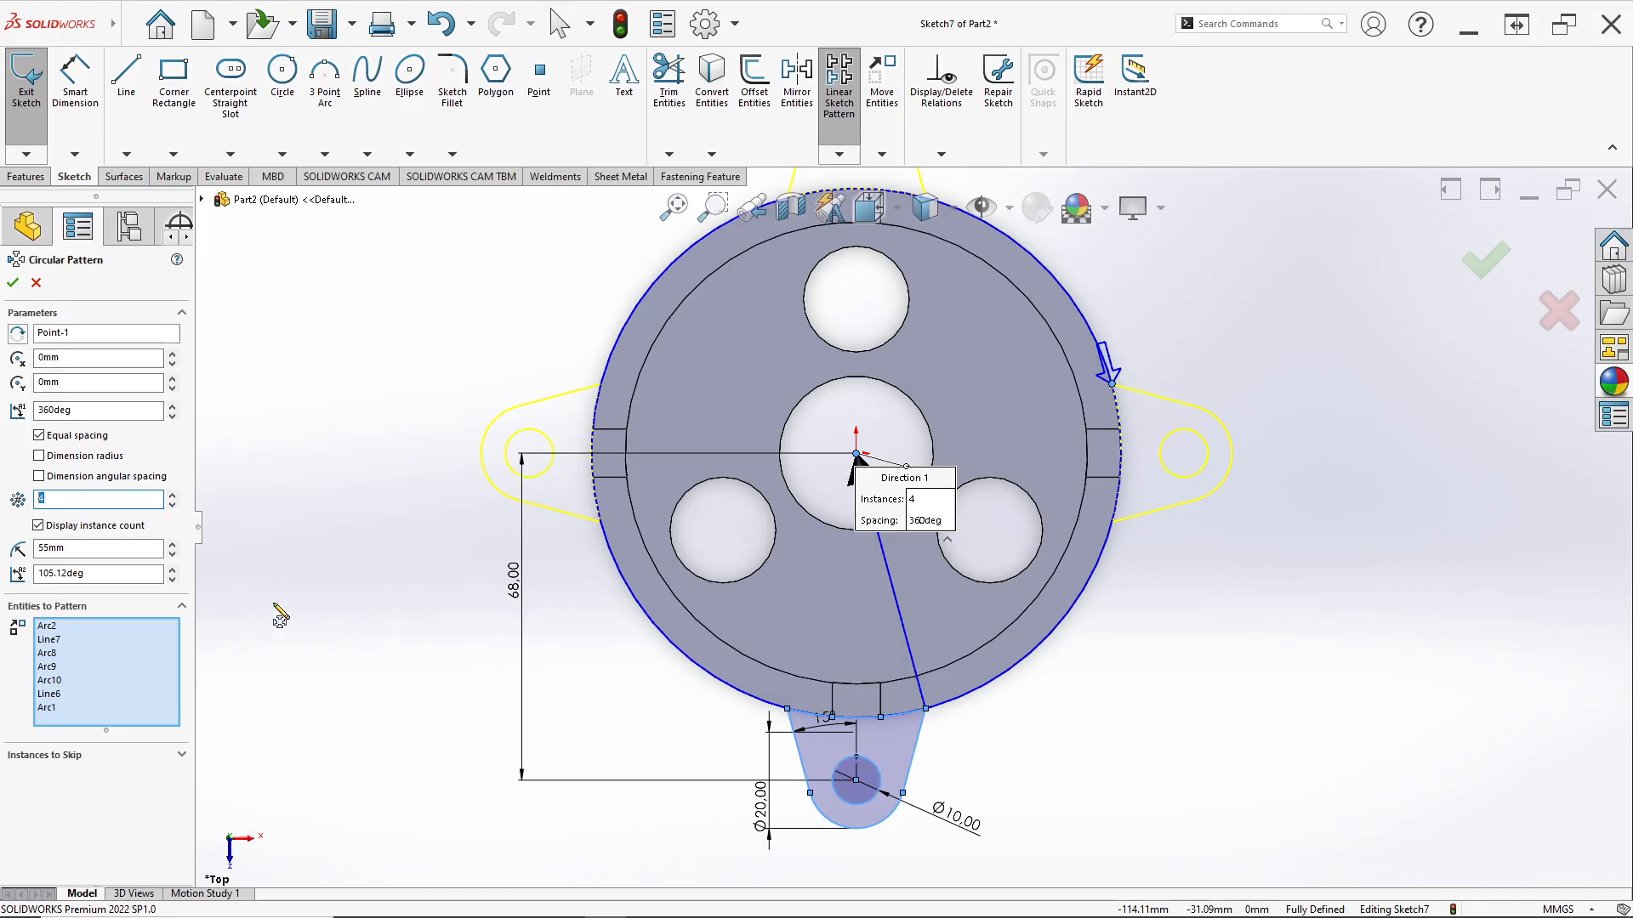
{"action": "type", "text": "3"}
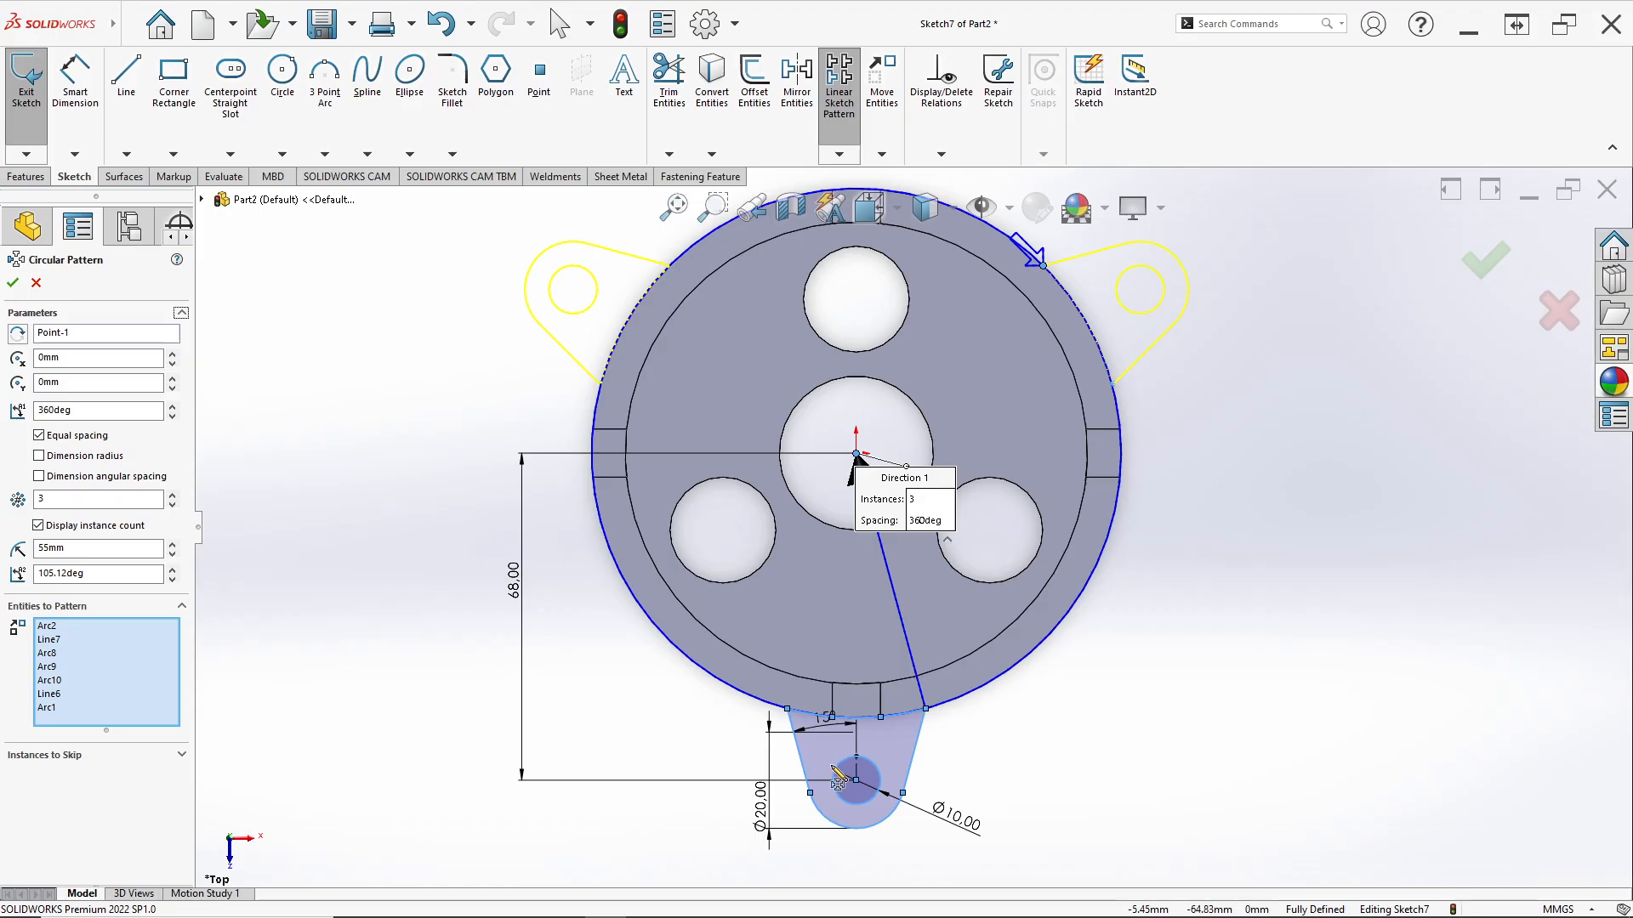
{"action": "key", "text": "alt+Tab"}
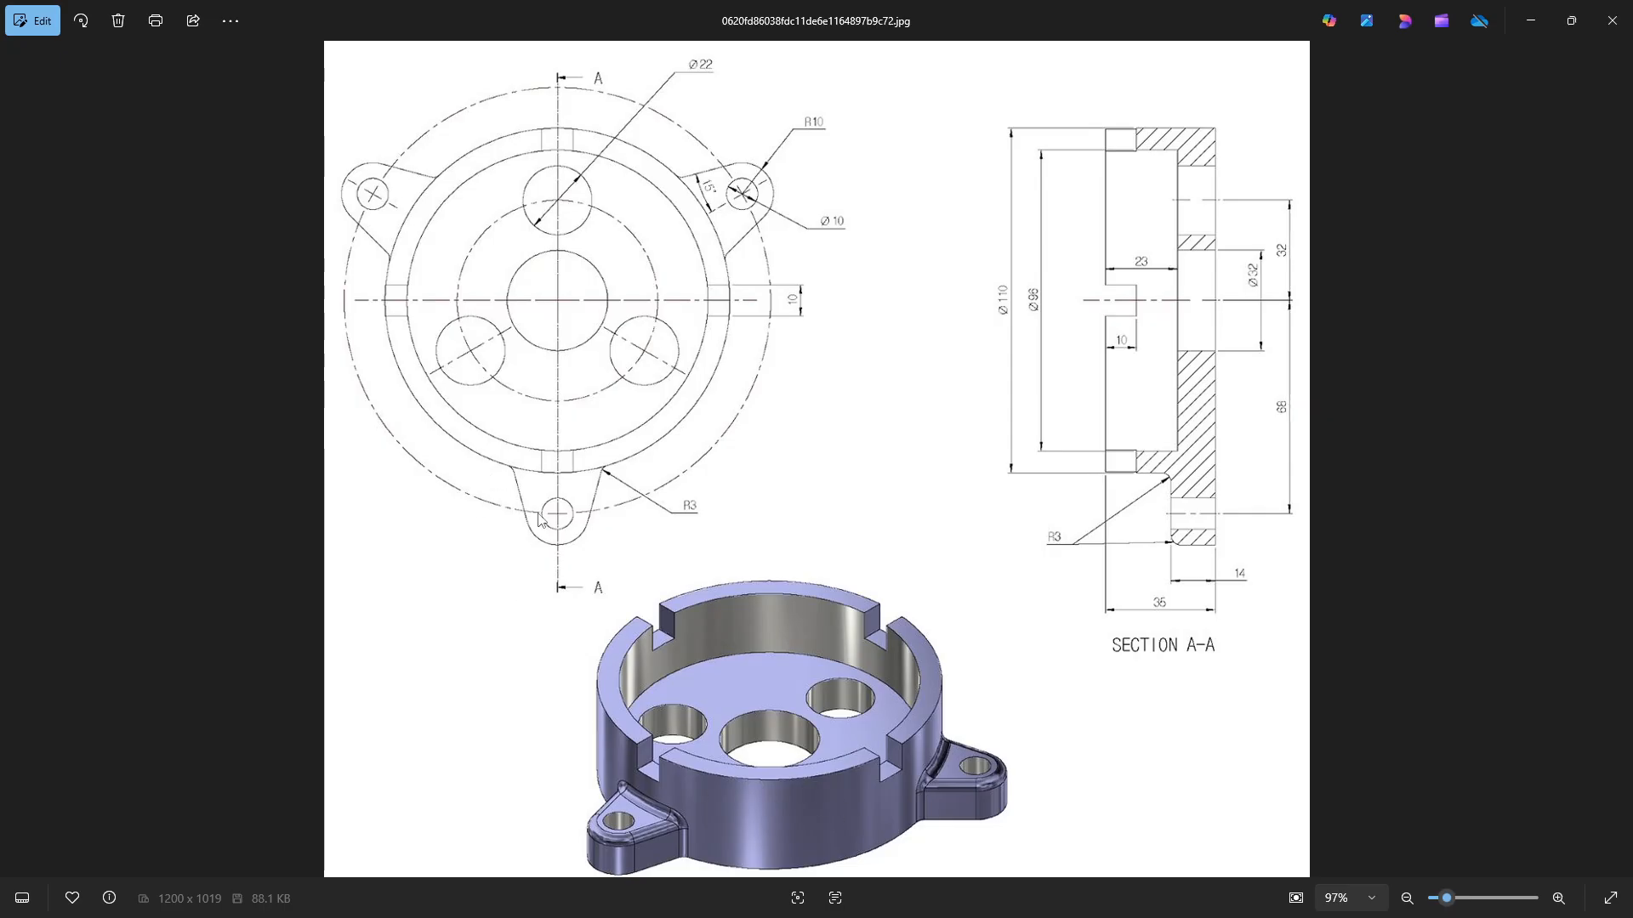
{"action": "key", "text": "alt+Tab"}
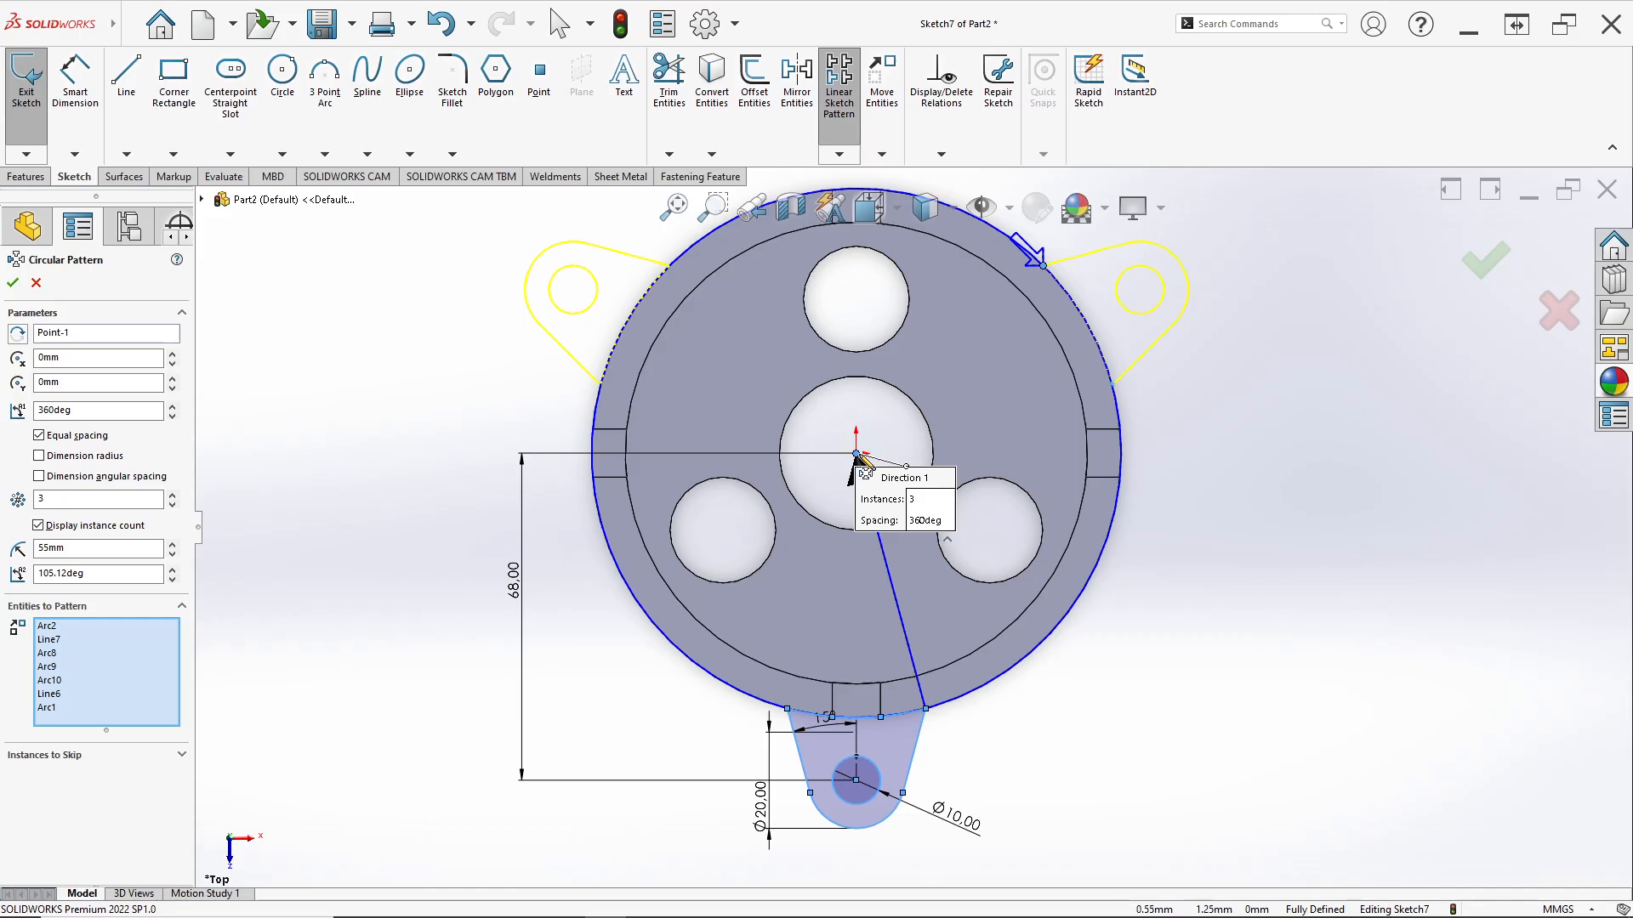
{"action": "scroll", "coordinate": [861, 463], "scroll_direction": "down", "scroll_amount": 3}
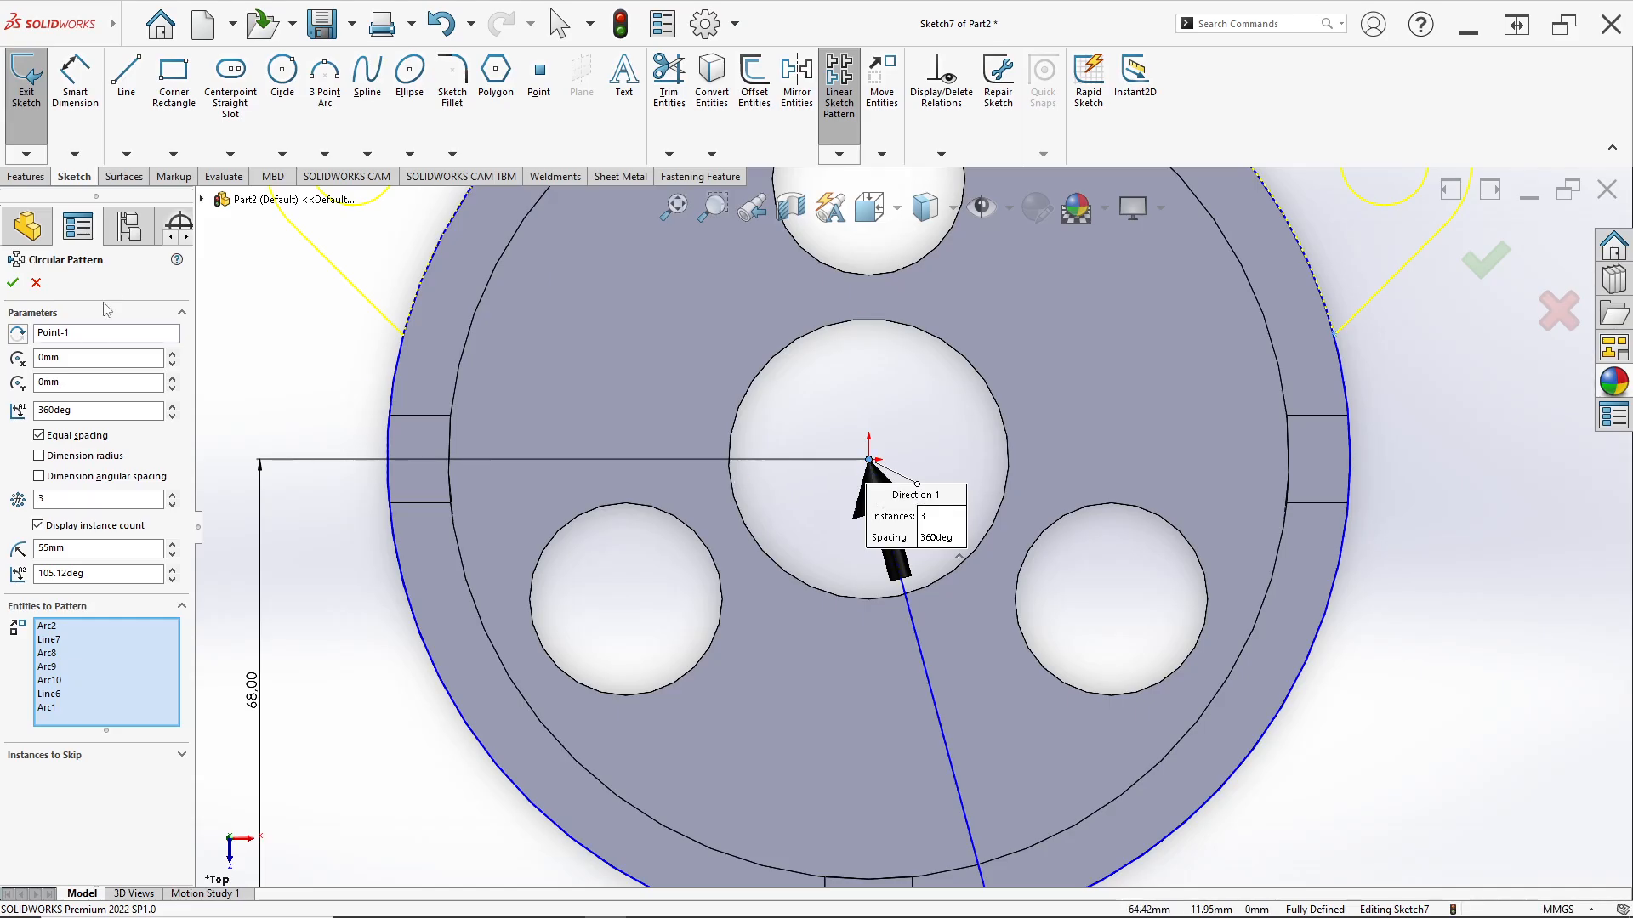
{"action": "key", "text": "f"}
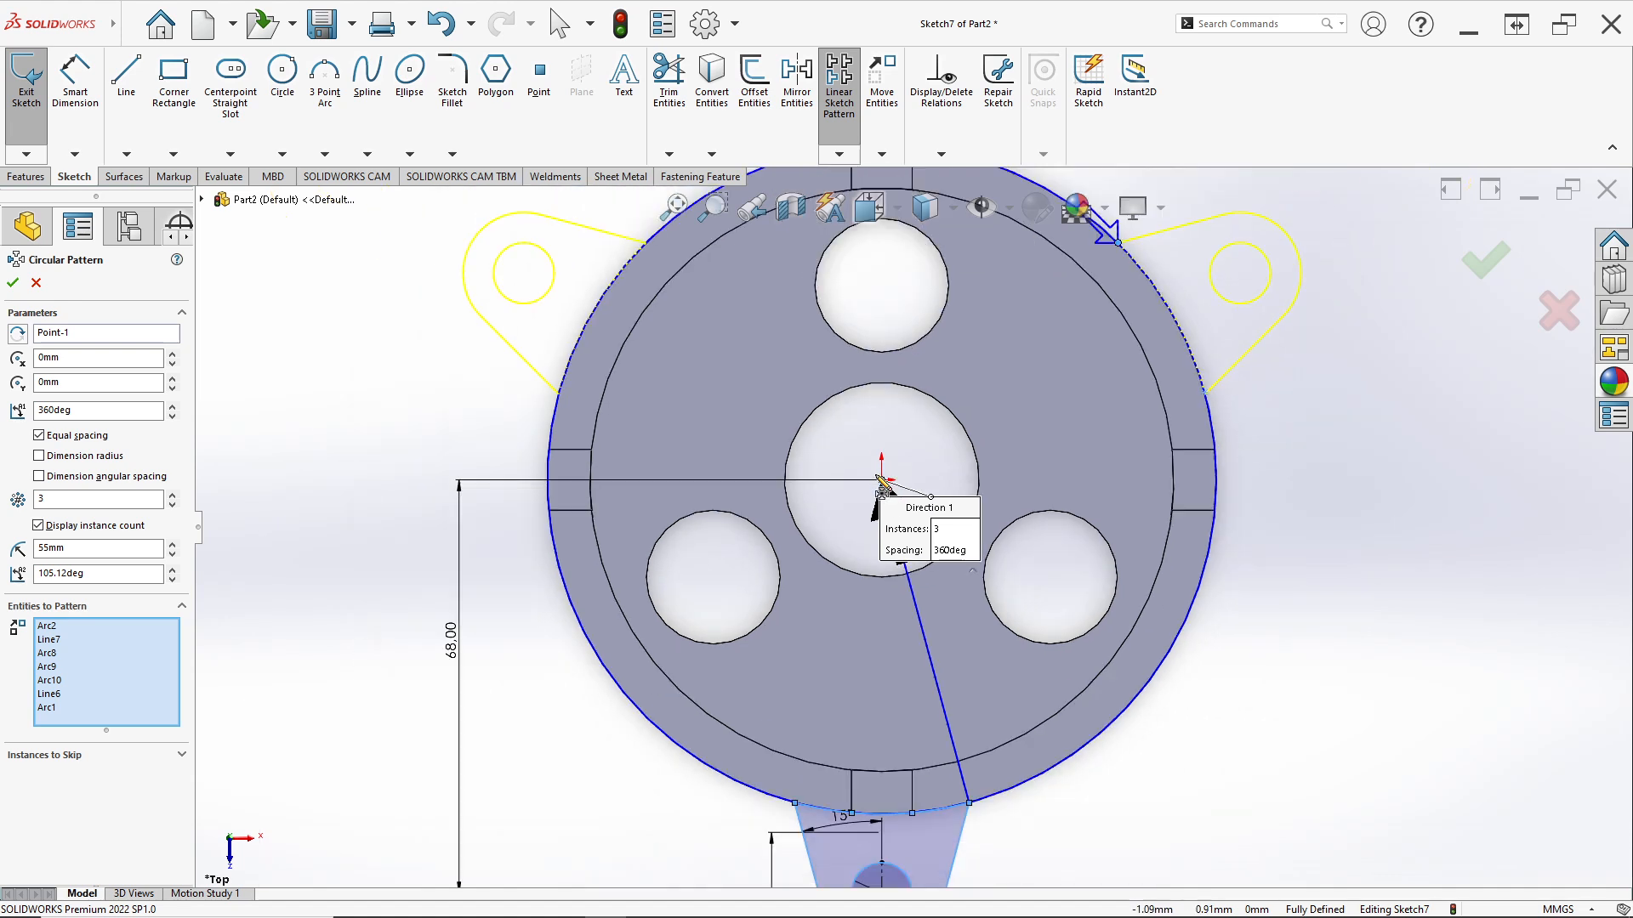
{"action": "left_click", "coordinate": [12, 283]}
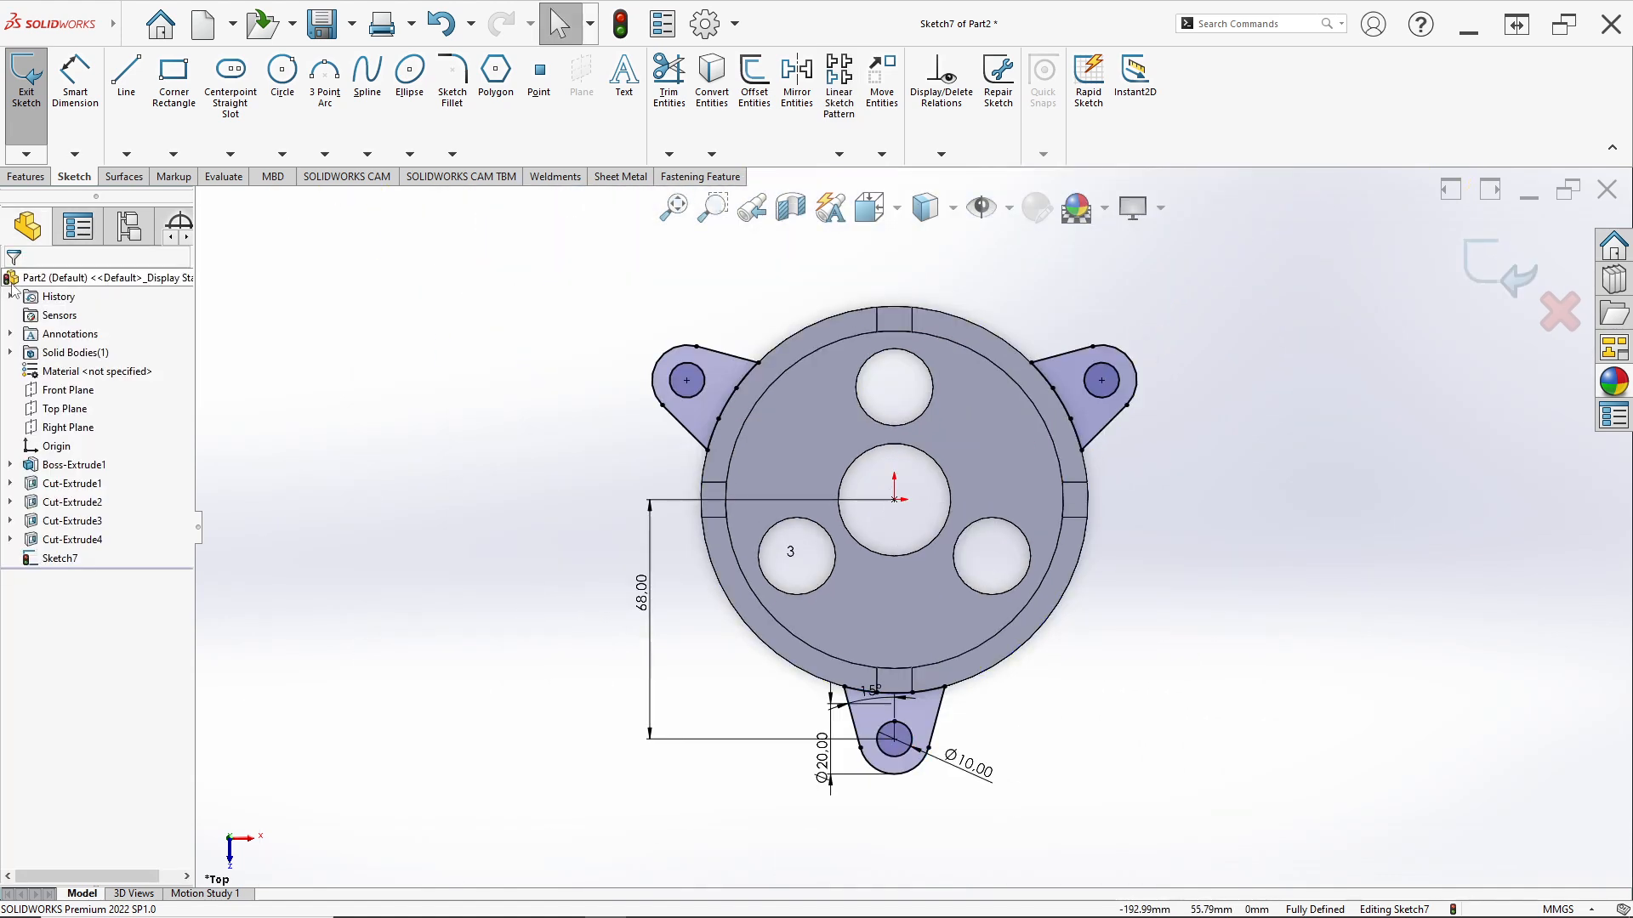
Extrude the three-lug sketch as a blind boss 14 mm deep, merged with the housing.
{"action": "left_click", "coordinate": [26, 176]}
{"action": "left_click", "coordinate": [25, 153]}
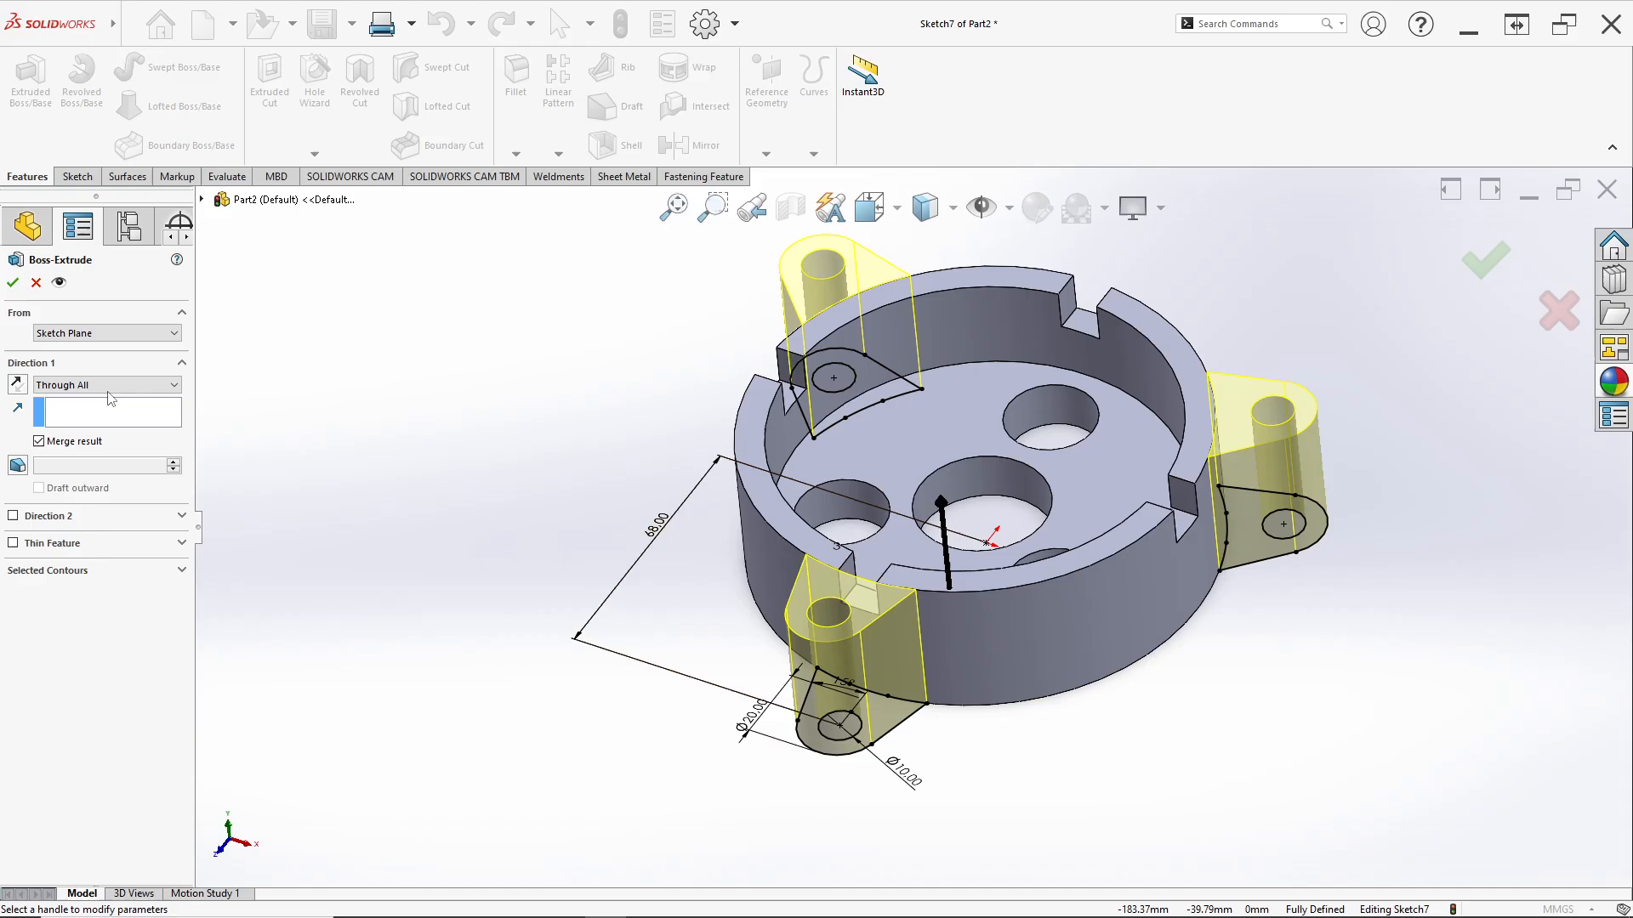
{"action": "left_click", "coordinate": [108, 388]}
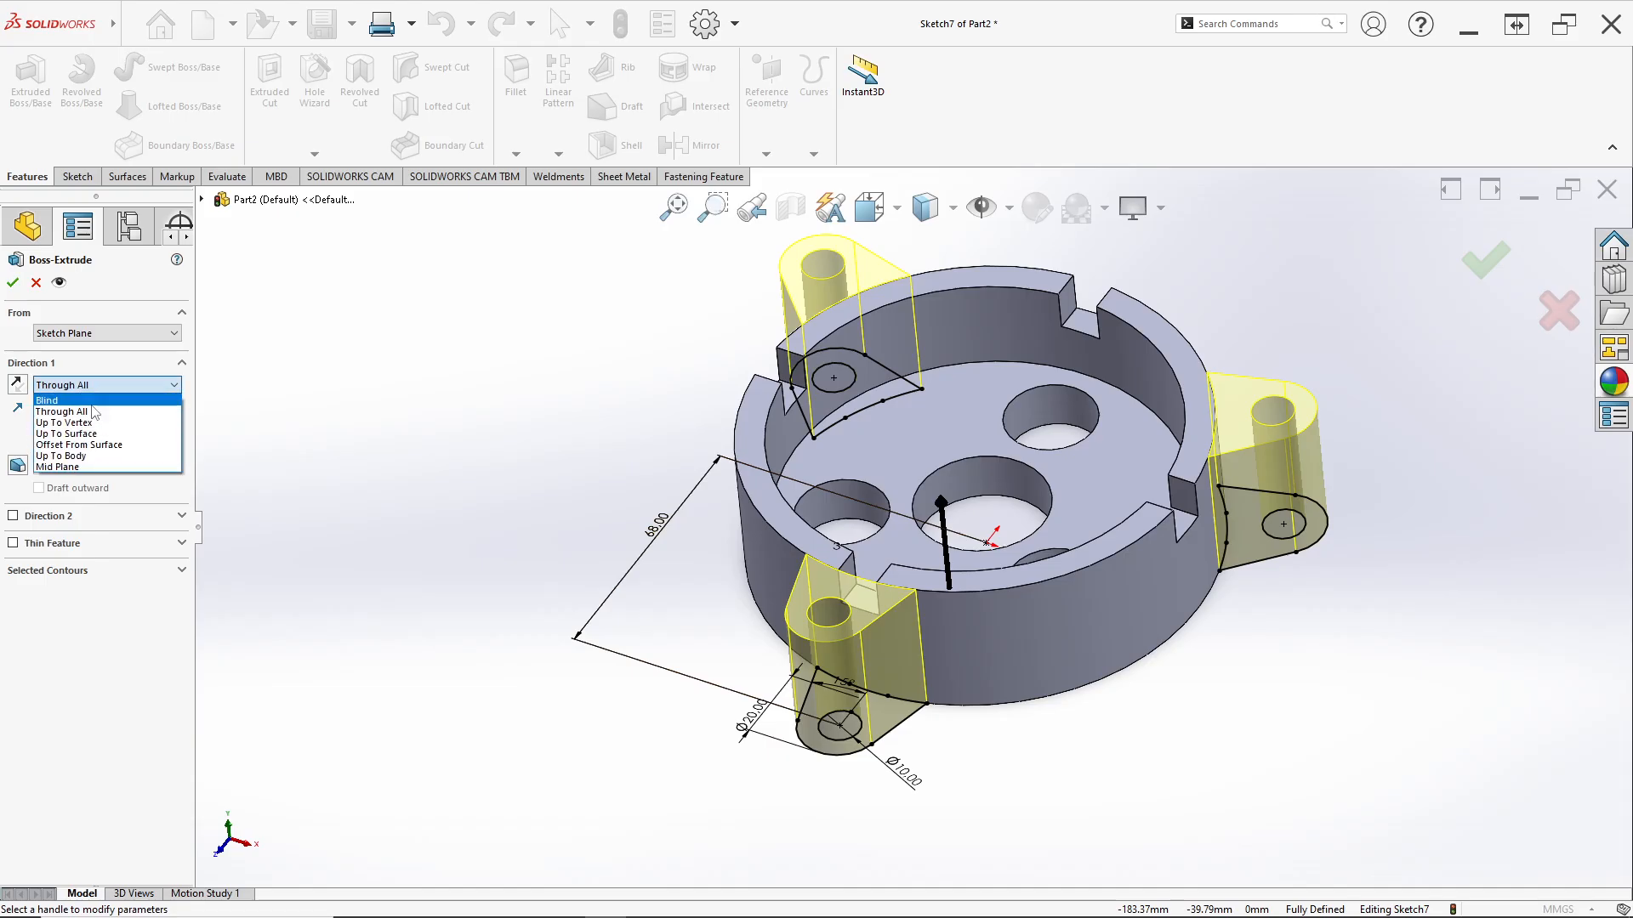
{"action": "left_click", "coordinate": [93, 405]}
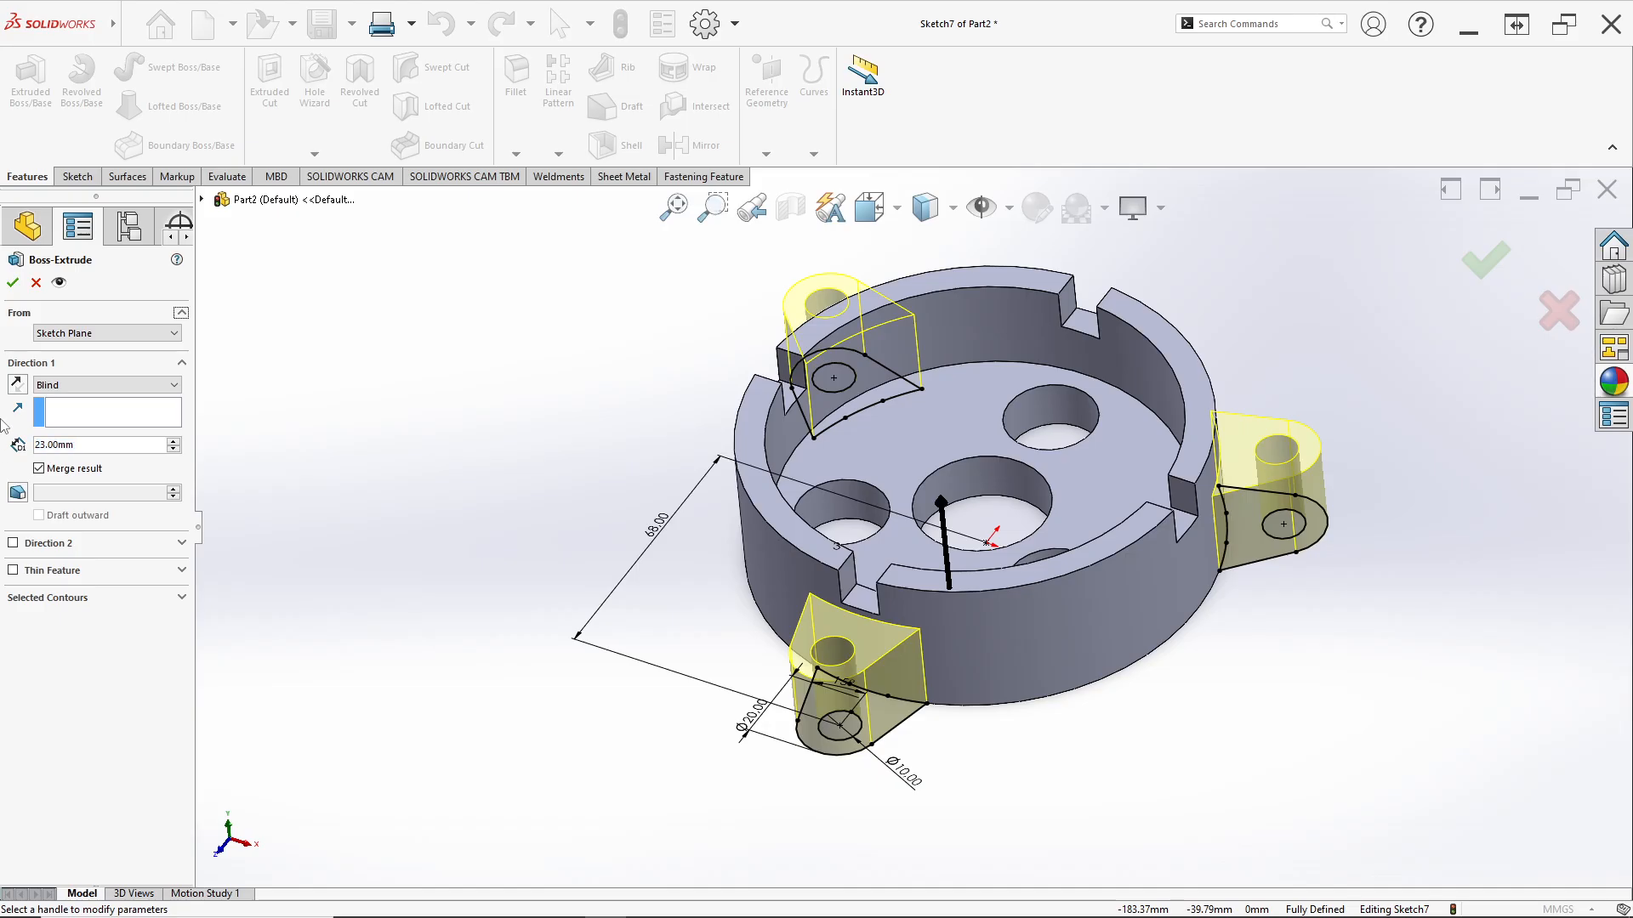
{"action": "type", "text": "14"}
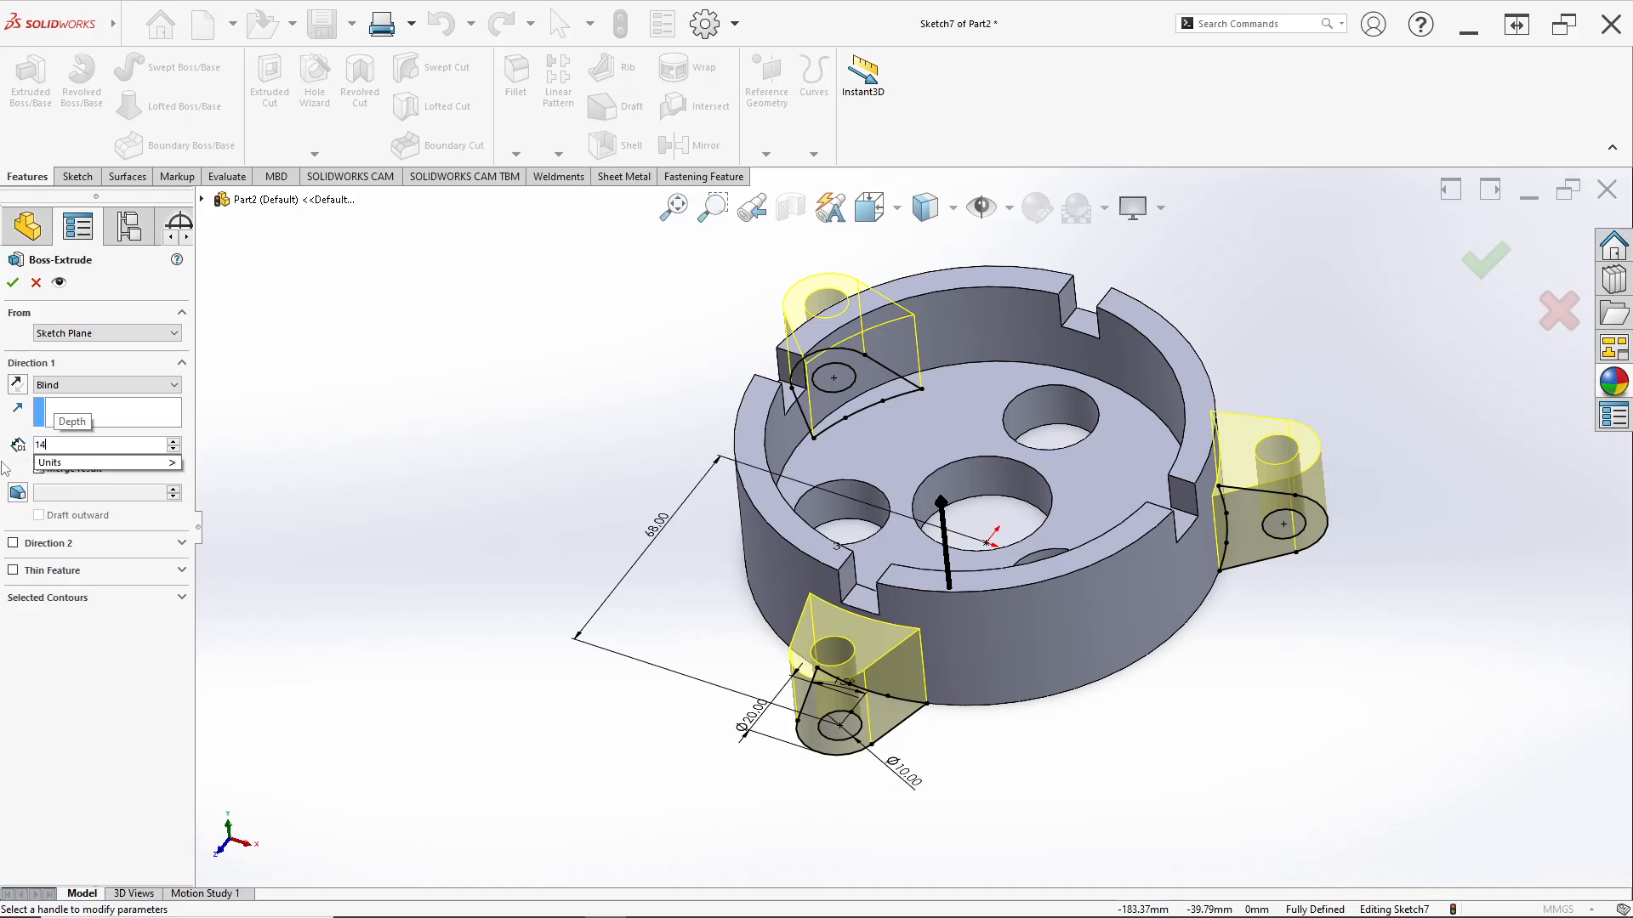
{"action": "key", "text": "Return"}
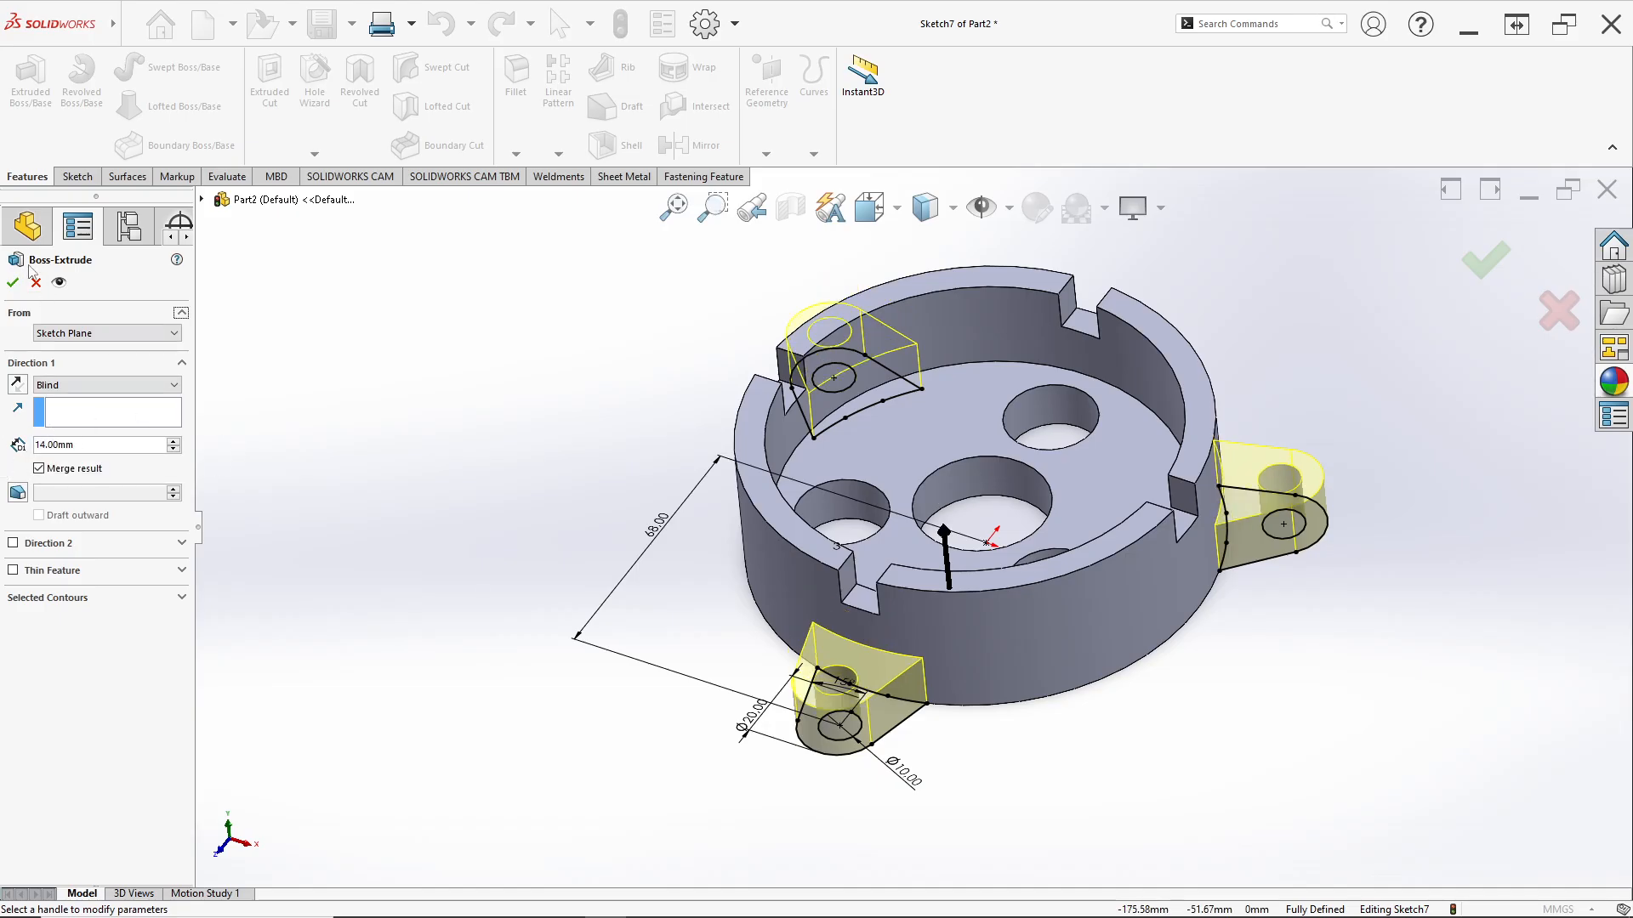
Check the drawing's fillet callouts, set up a 3 mm fillet and select the upper outline and housing junction edges of two lugs.
{"action": "key", "text": "alt+Tab"}
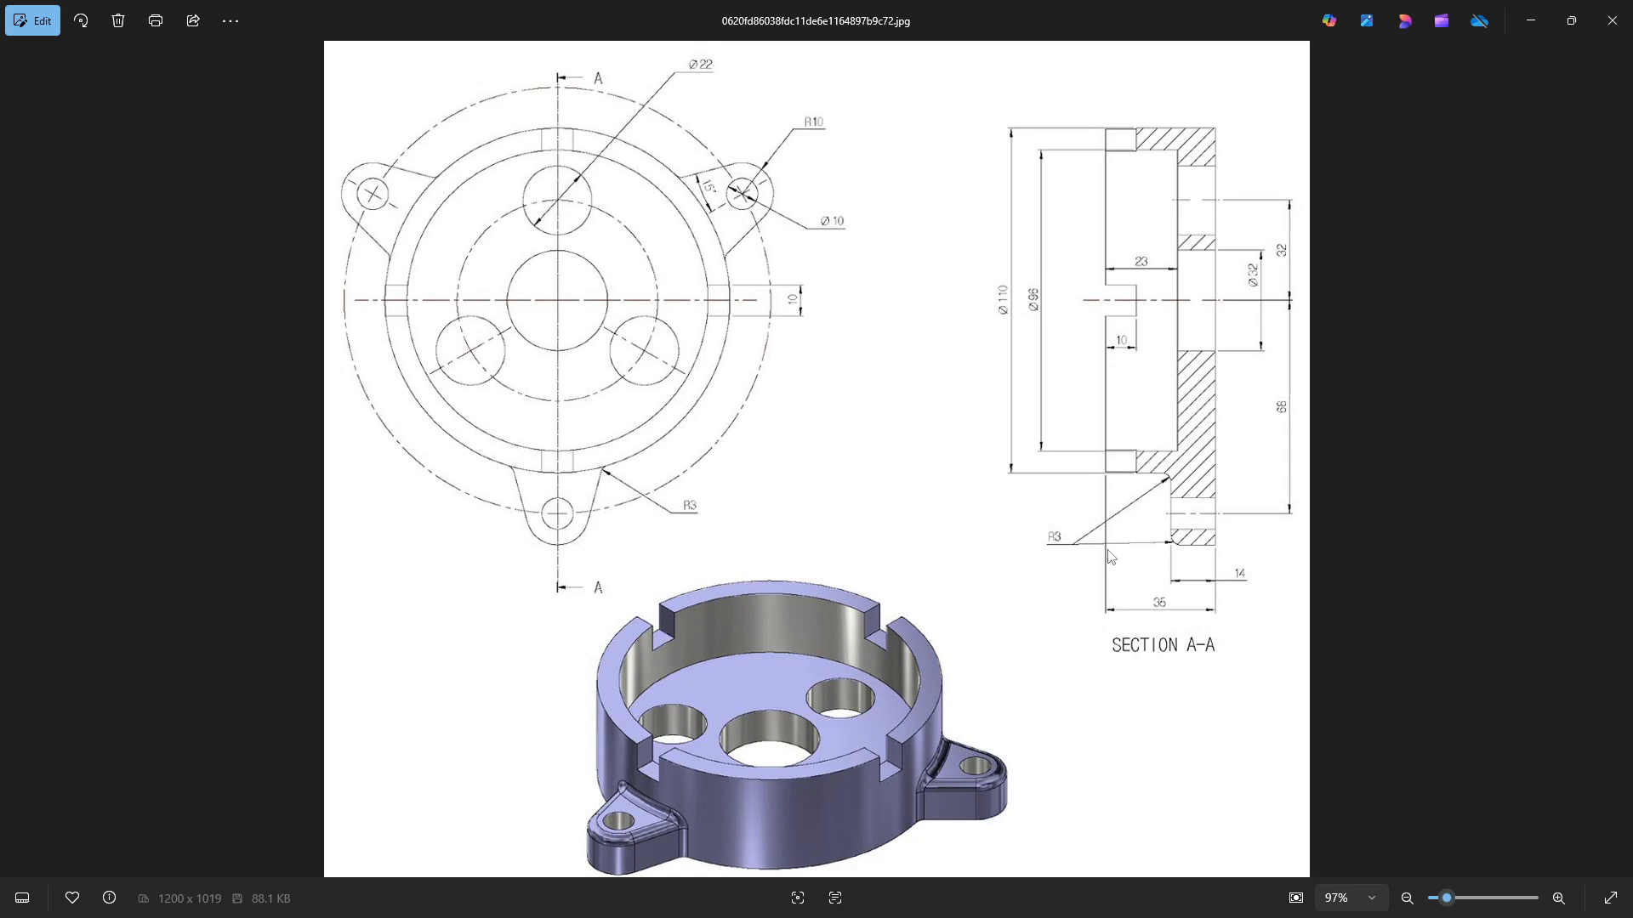
{"action": "key", "text": "alt+Tab"}
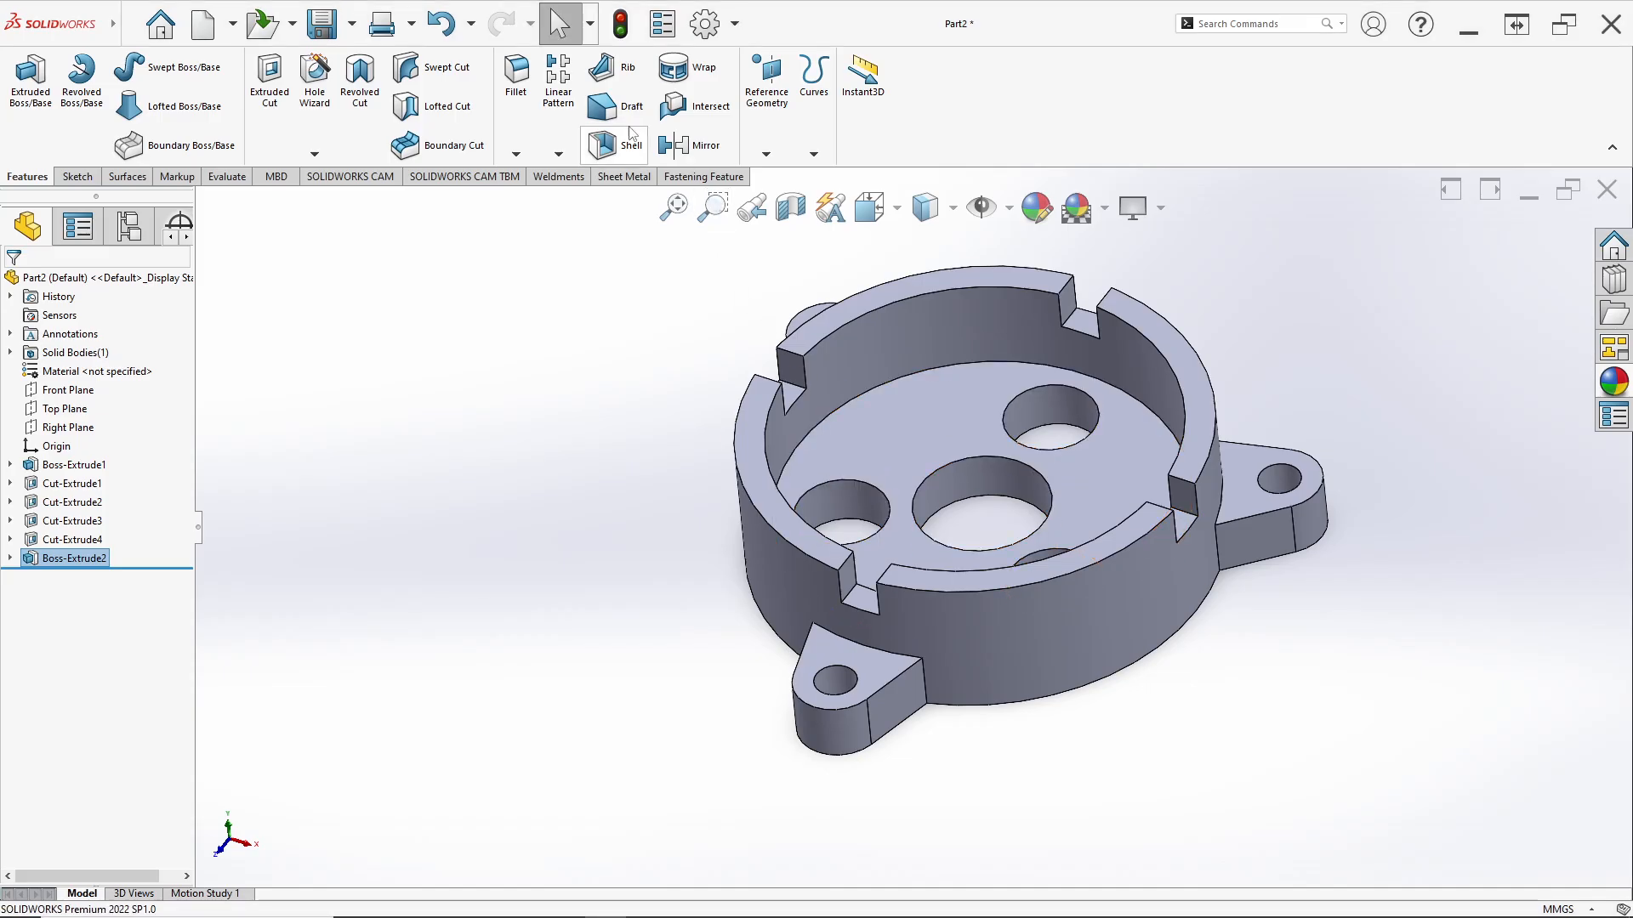
{"action": "left_click", "coordinate": [517, 77]}
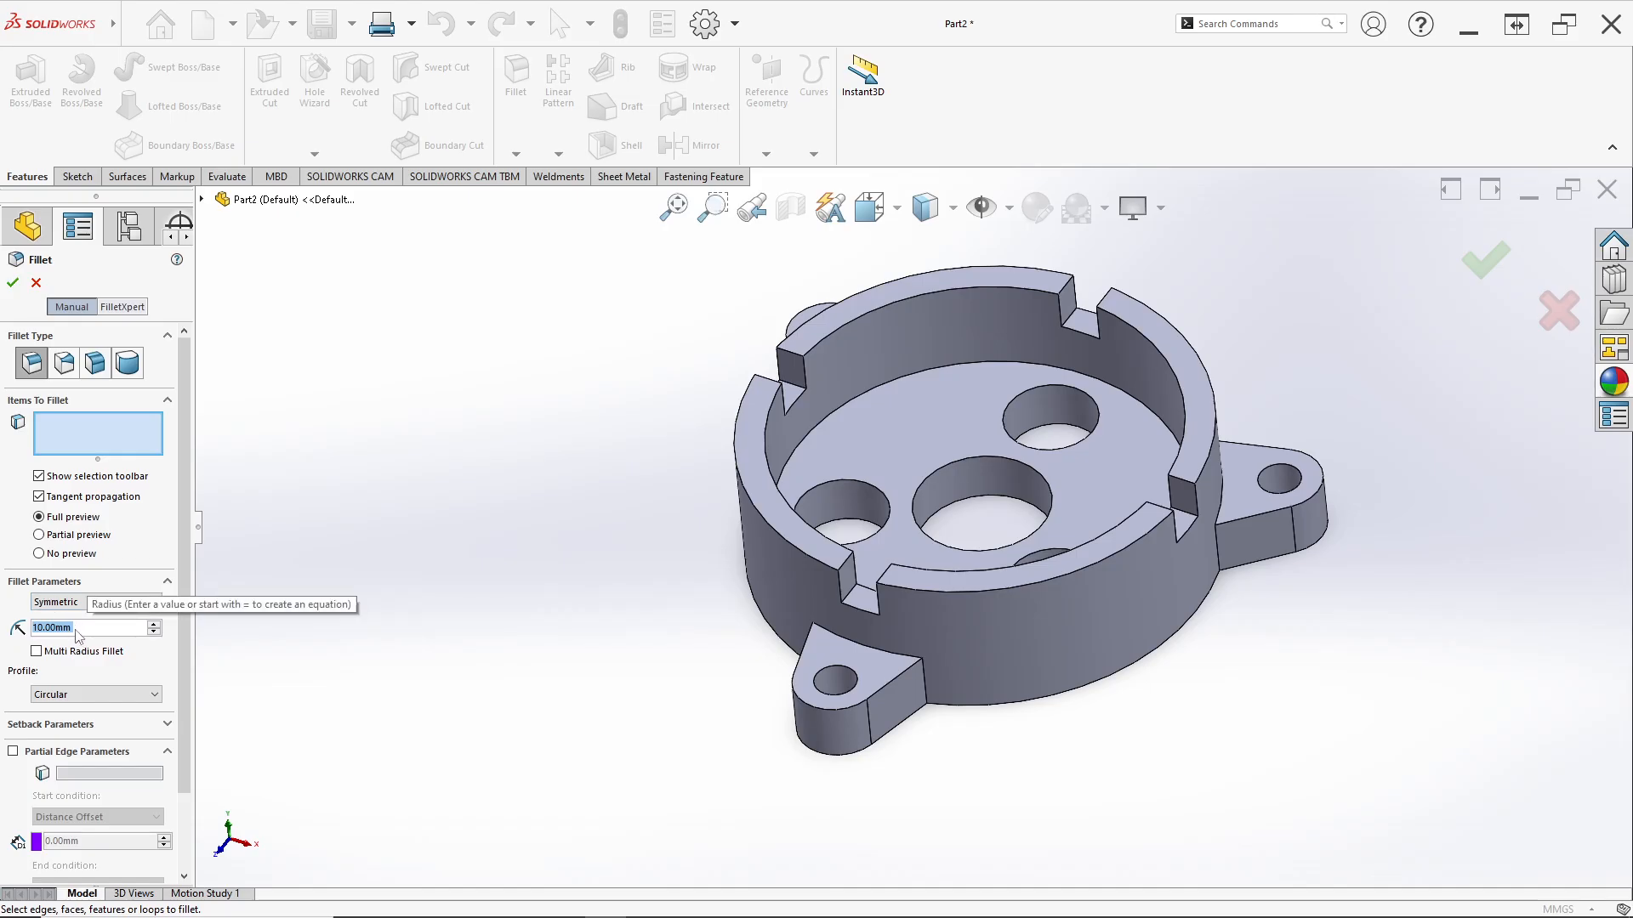
{"action": "type", "text": "3"}
{"action": "key", "text": "Return"}
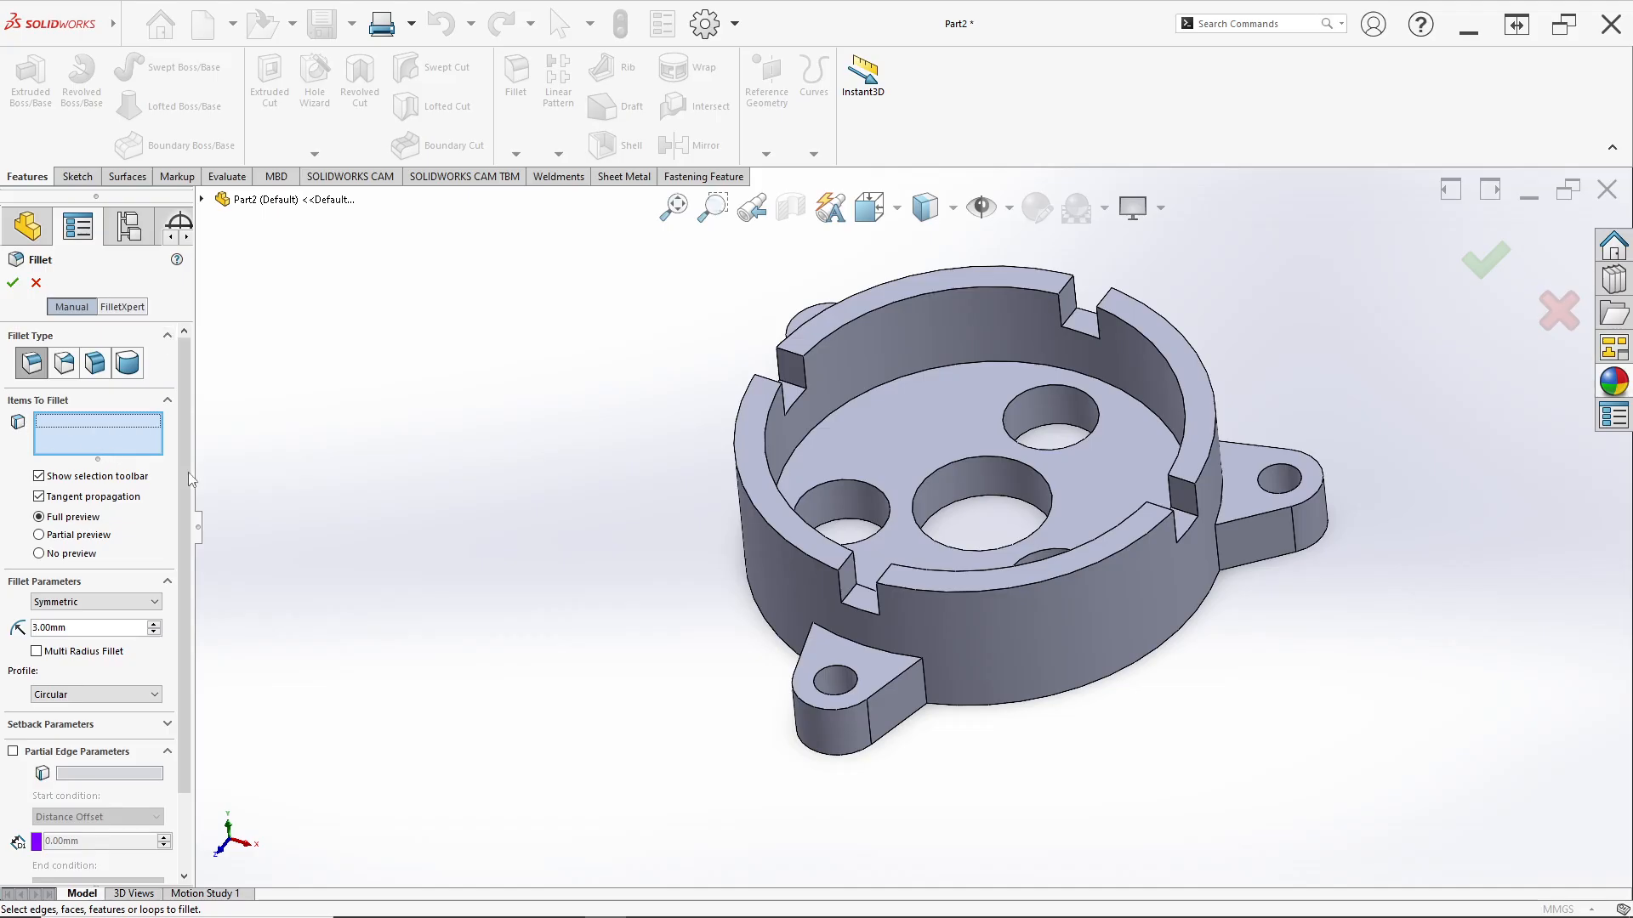
{"action": "left_click", "coordinate": [812, 714]}
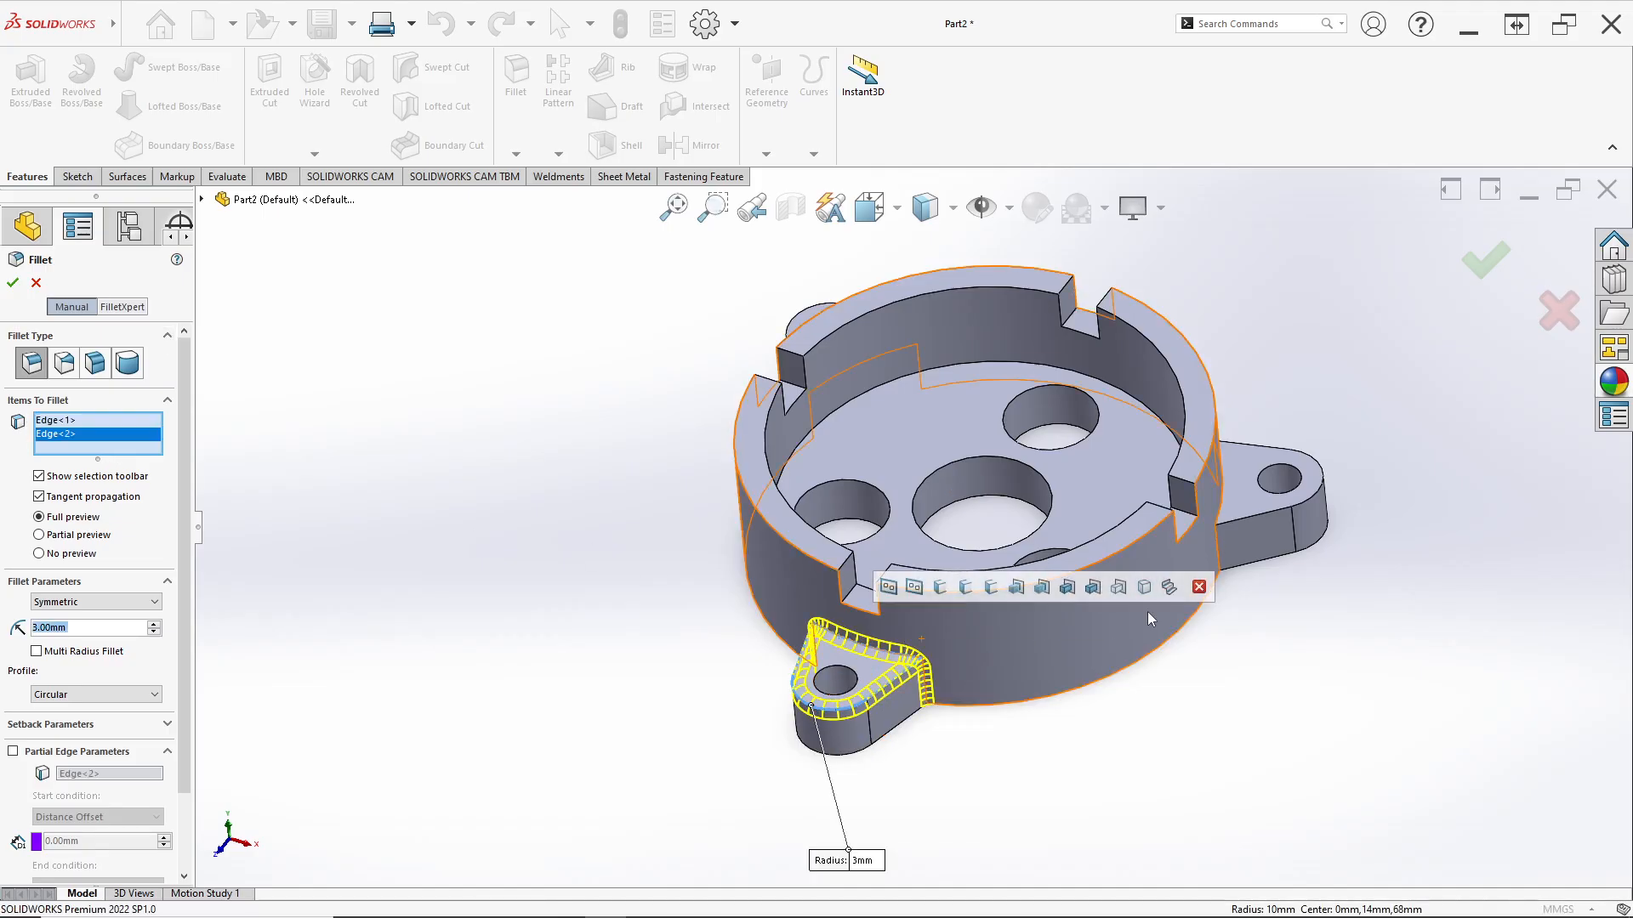
{"action": "left_click", "coordinate": [1321, 506]}
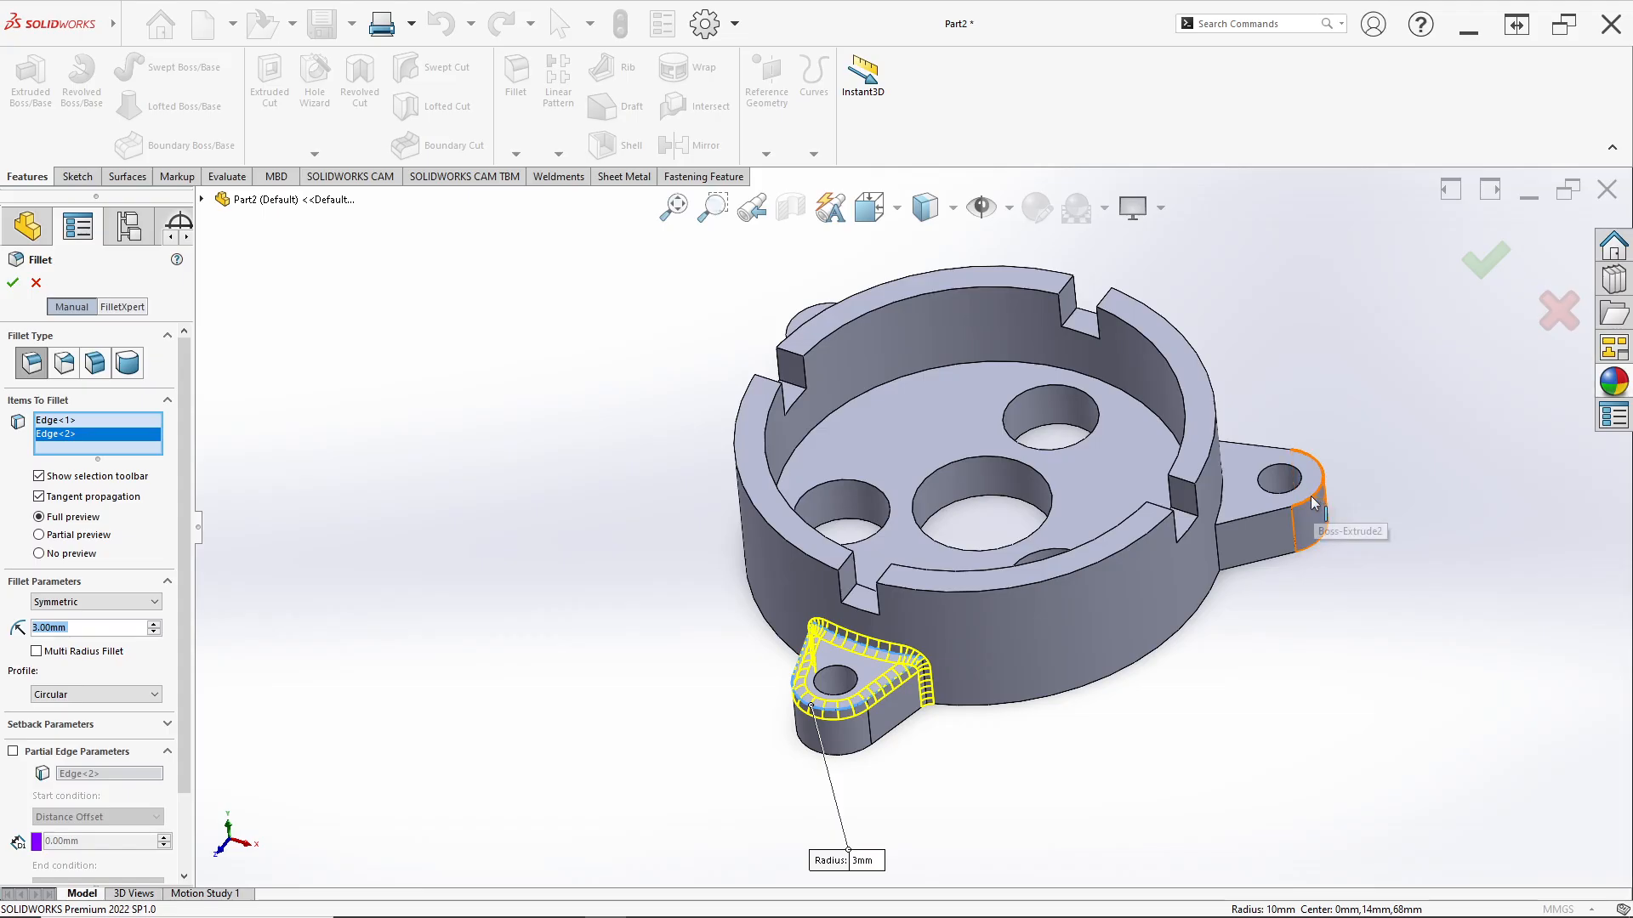
{"action": "left_click", "coordinate": [1309, 502]}
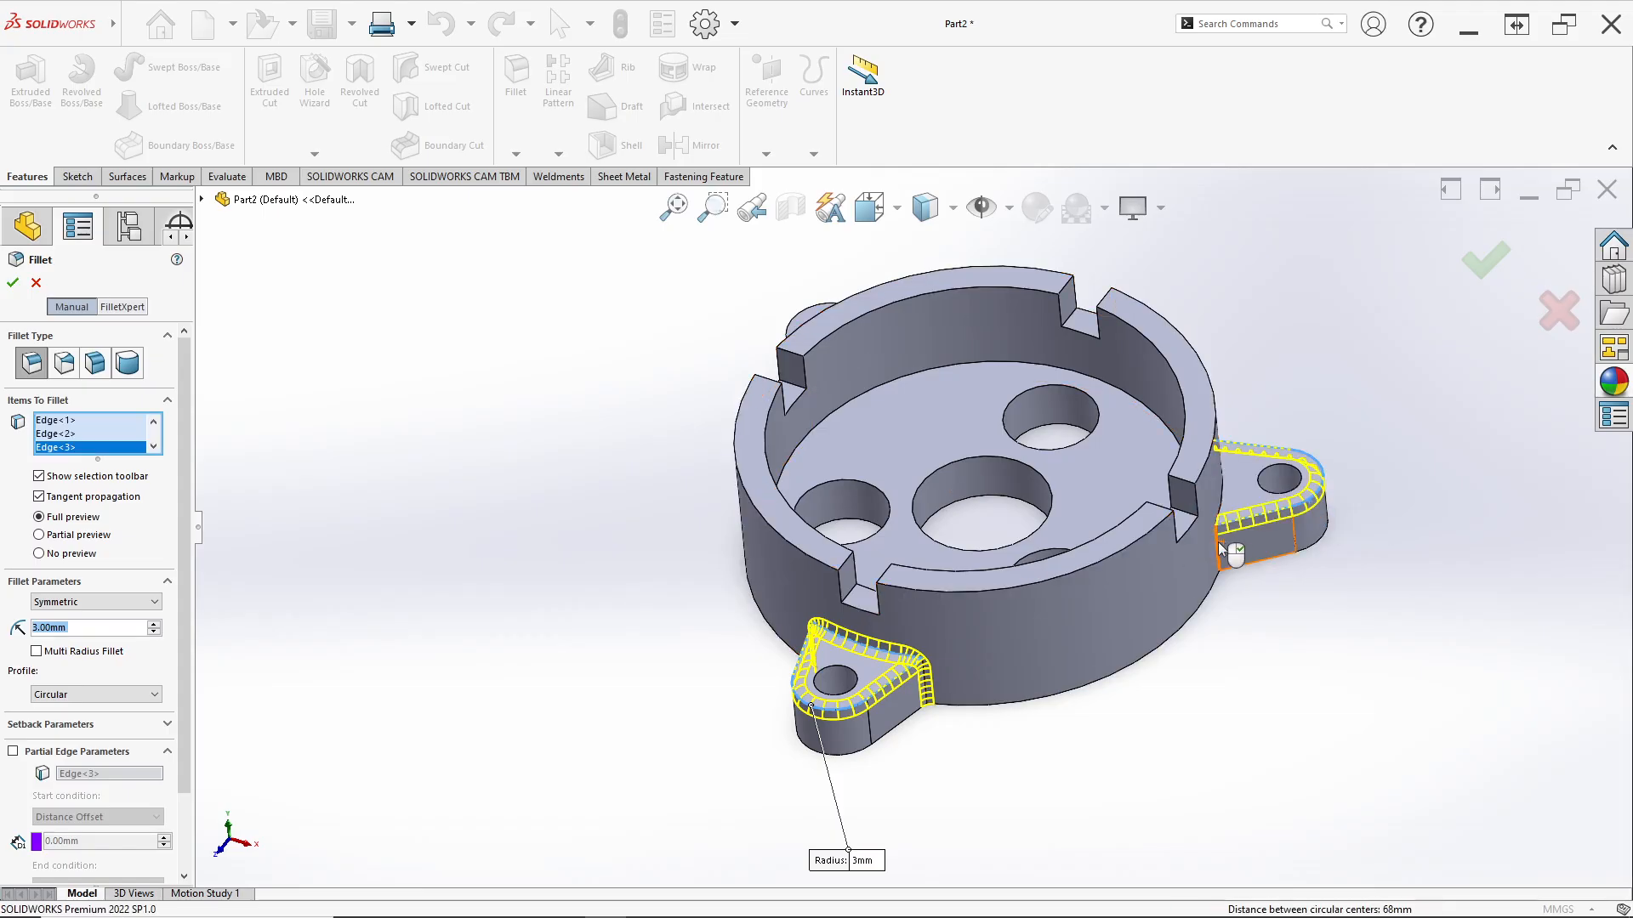
{"action": "left_click", "coordinate": [1218, 544]}
Add the remaining lug's upper outline and housing junction edges to the 3 mm fillet and apply it.
{"action": "middle_click_drag", "start_coordinate": [910, 521], "coordinate": [801, 678]}
{"action": "left_click", "coordinate": [818, 633]}
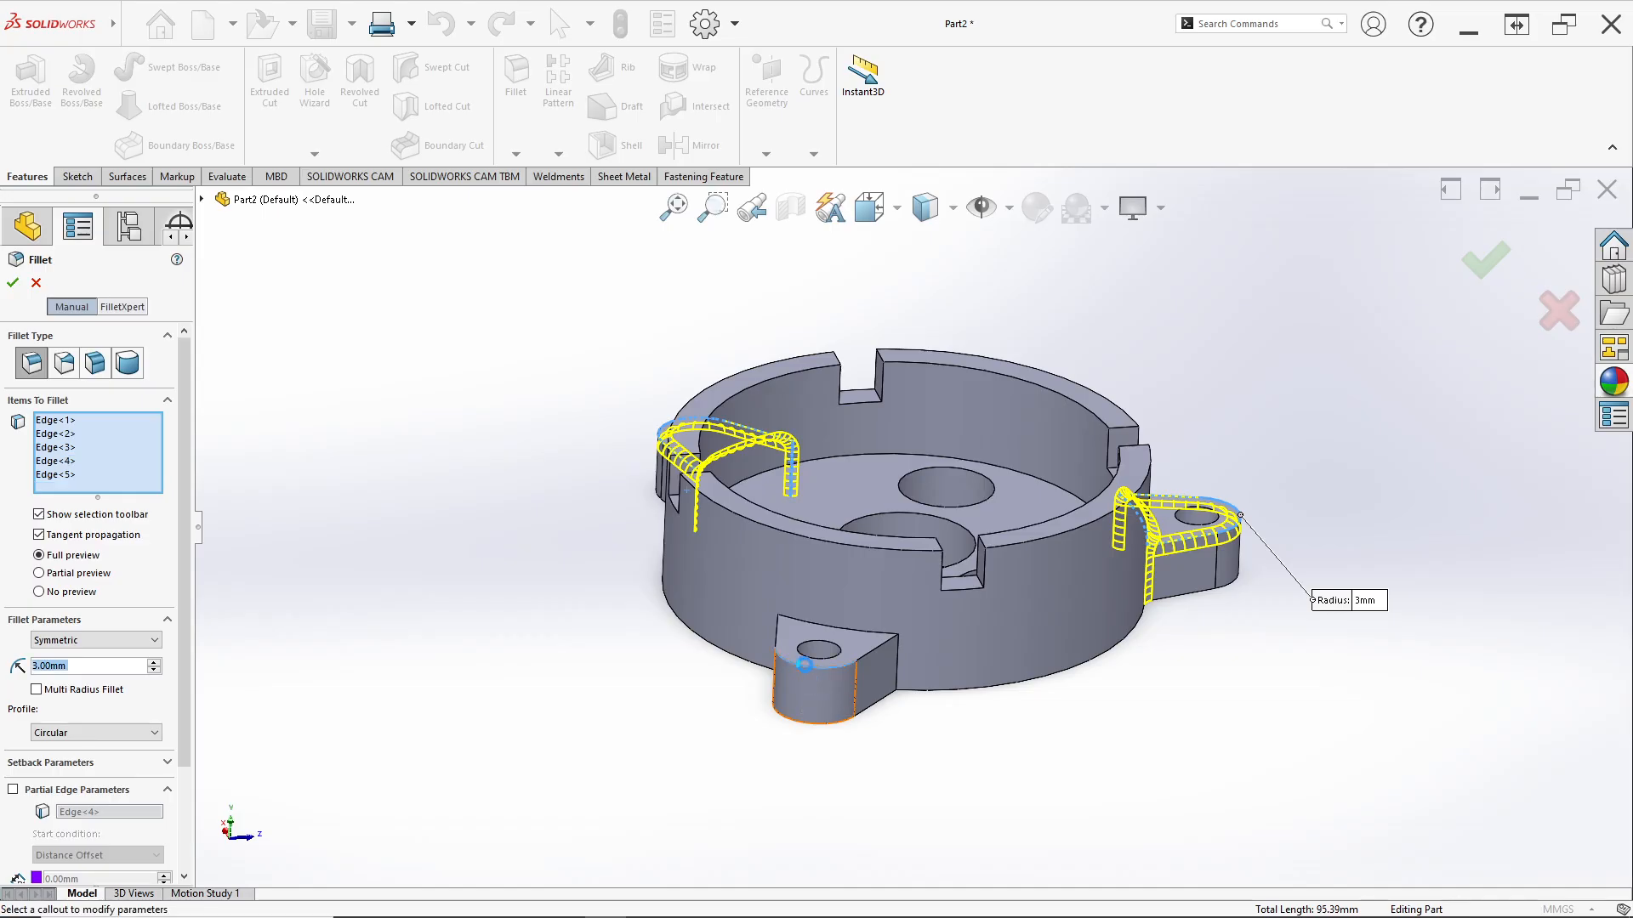
{"action": "left_click", "coordinate": [822, 626]}
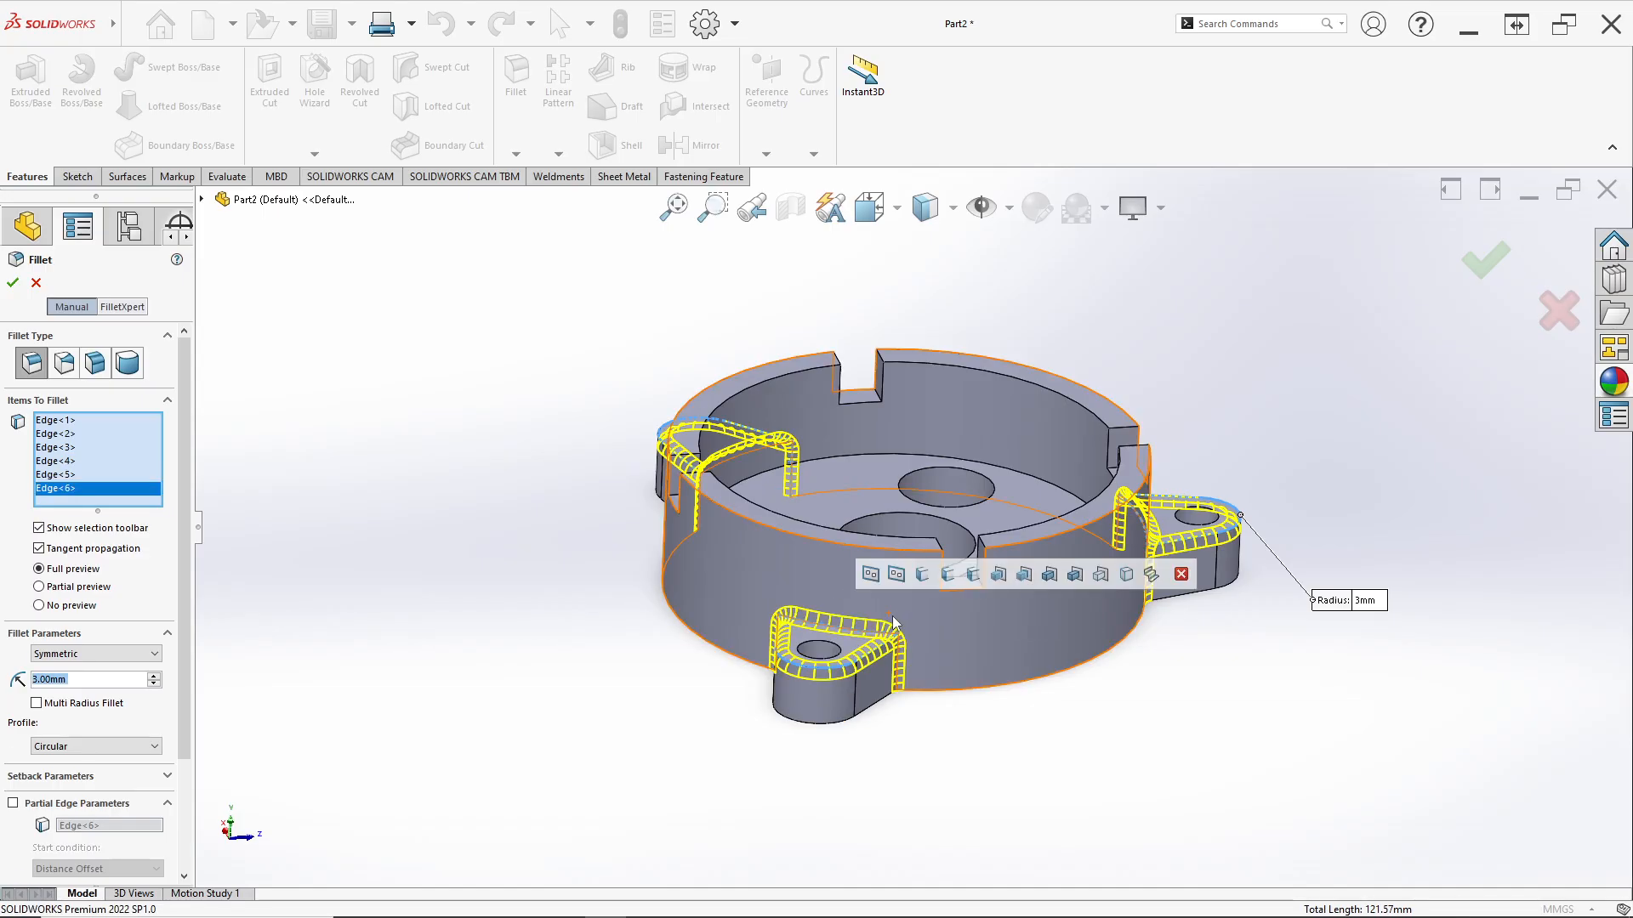
{"action": "middle_click_drag", "start_coordinate": [881, 591], "coordinate": [864, 638]}
{"action": "scroll", "coordinate": [863, 638], "scroll_direction": "down", "scroll_amount": 1}
{"action": "left_click", "coordinate": [13, 283]}
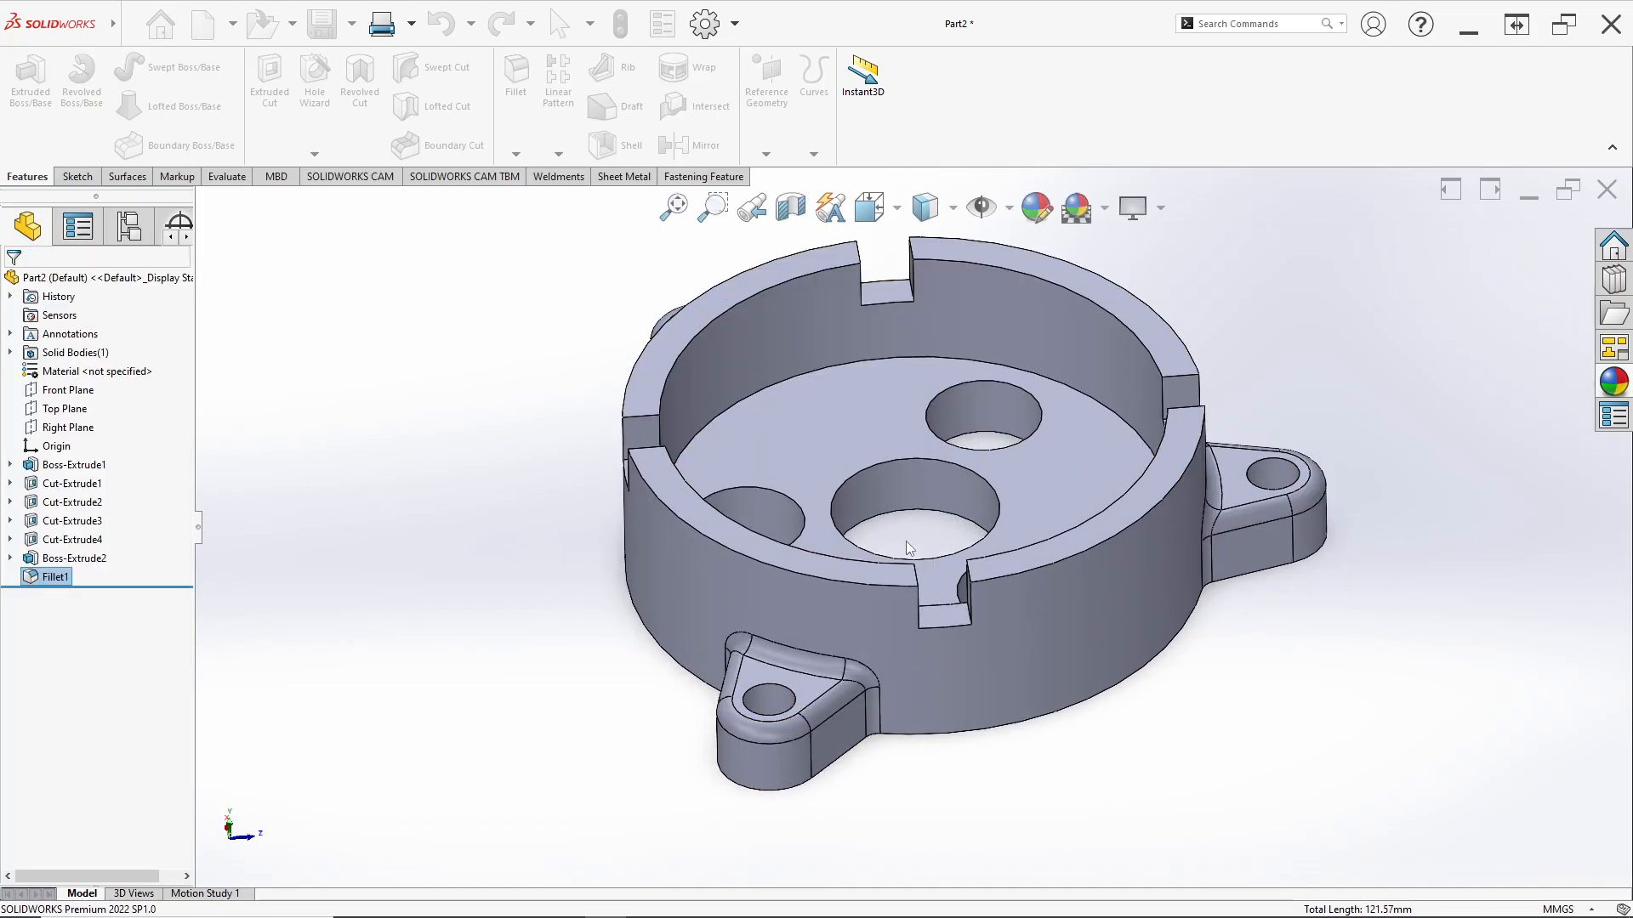
Examine the housing and its filleted lugs from several angles, ending in an isometric-style view.
{"action": "middle_click_drag", "start_coordinate": [1023, 530], "coordinate": [910, 762]}
{"action": "key", "text": "space"}
{"action": "left_click", "coordinate": [725, 595]}
{"action": "middle_click_drag", "start_coordinate": [724, 595], "coordinate": [719, 717]}
{"action": "key", "text": "space"}
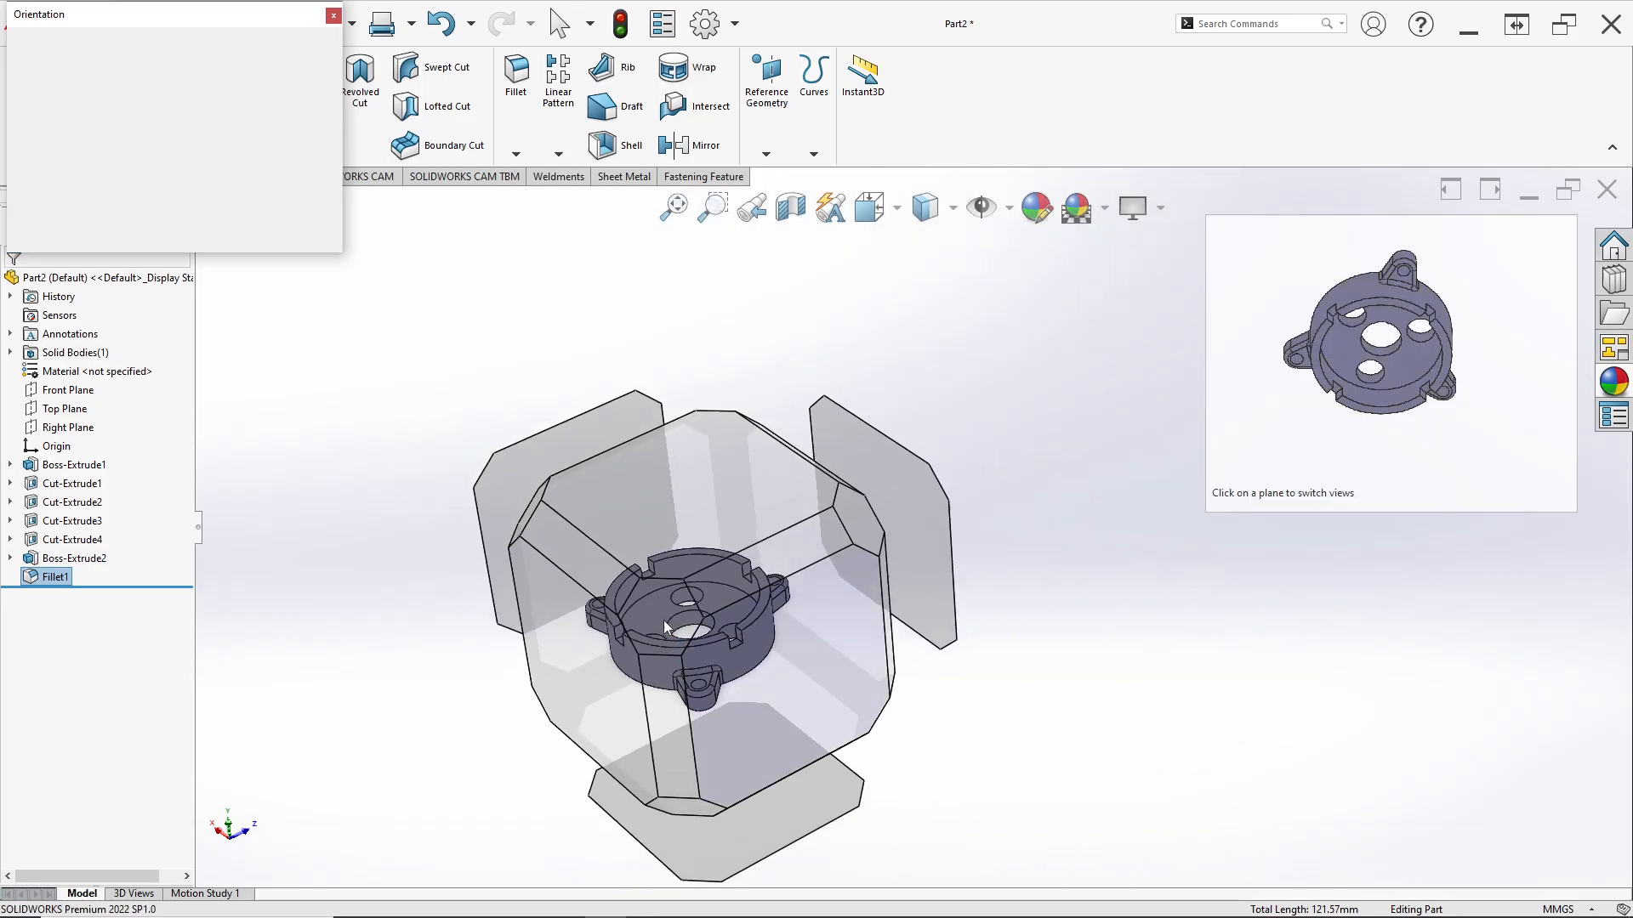
{"action": "left_click", "coordinate": [665, 620]}
{"action": "scroll", "coordinate": [979, 655], "scroll_direction": "up", "scroll_amount": 2}
{"action": "scroll", "coordinate": [982, 653], "scroll_direction": "up", "scroll_amount": 1}
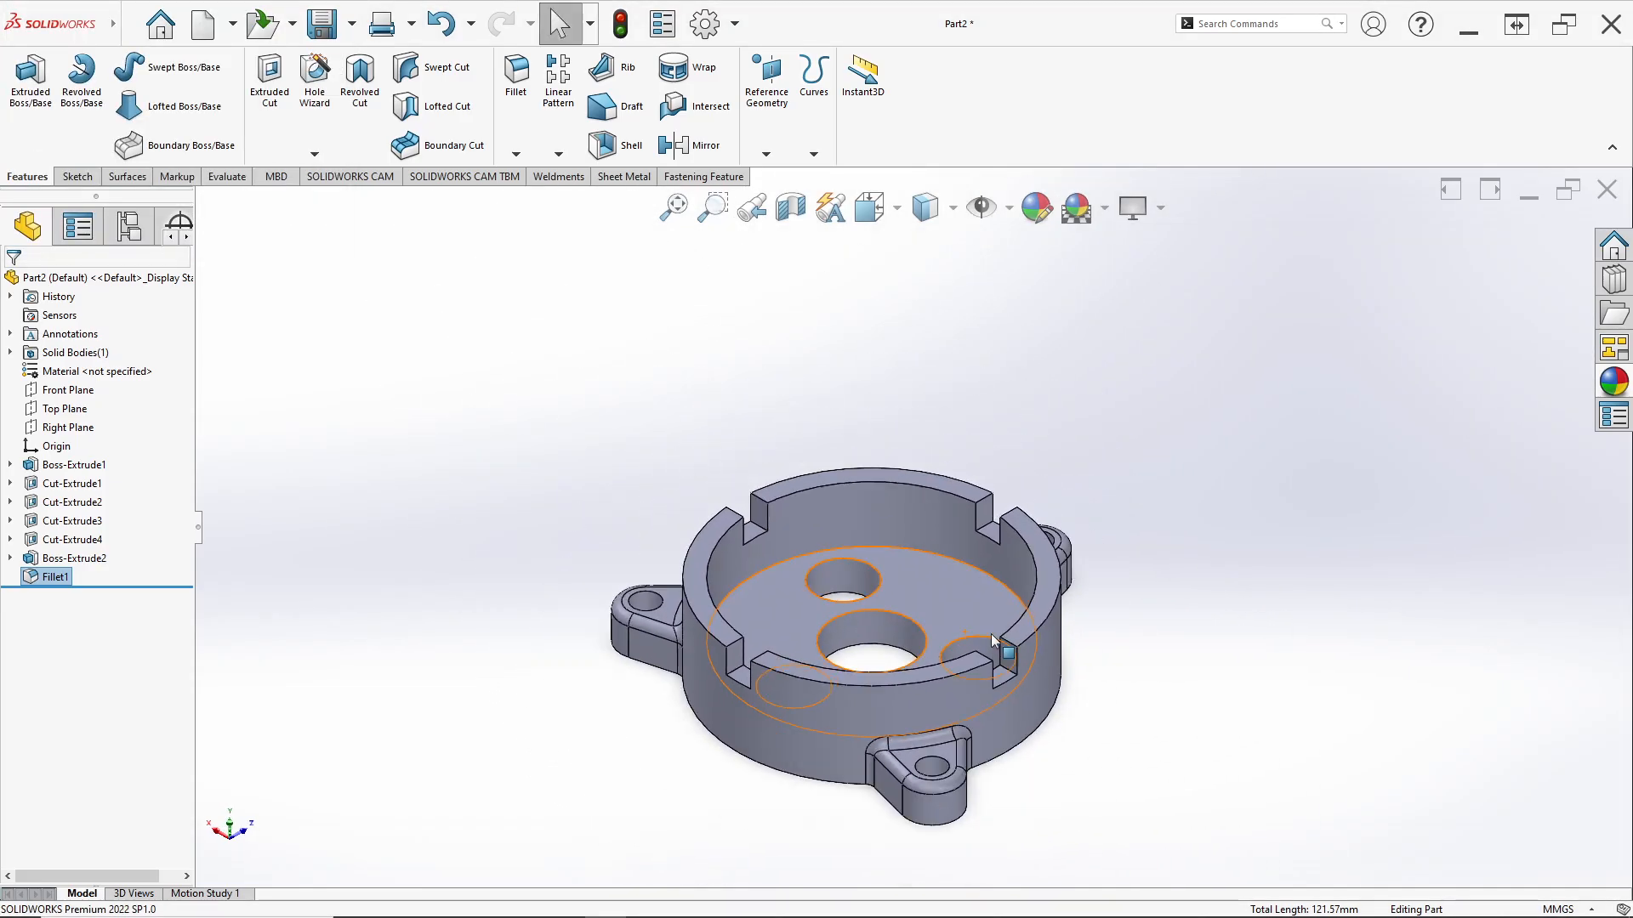
{"action": "middle_click_drag", "start_coordinate": [992, 634], "coordinate": [927, 561], "text": "ctrl"}
{"action": "scroll", "coordinate": [853, 572], "scroll_direction": "down", "scroll_amount": 2}
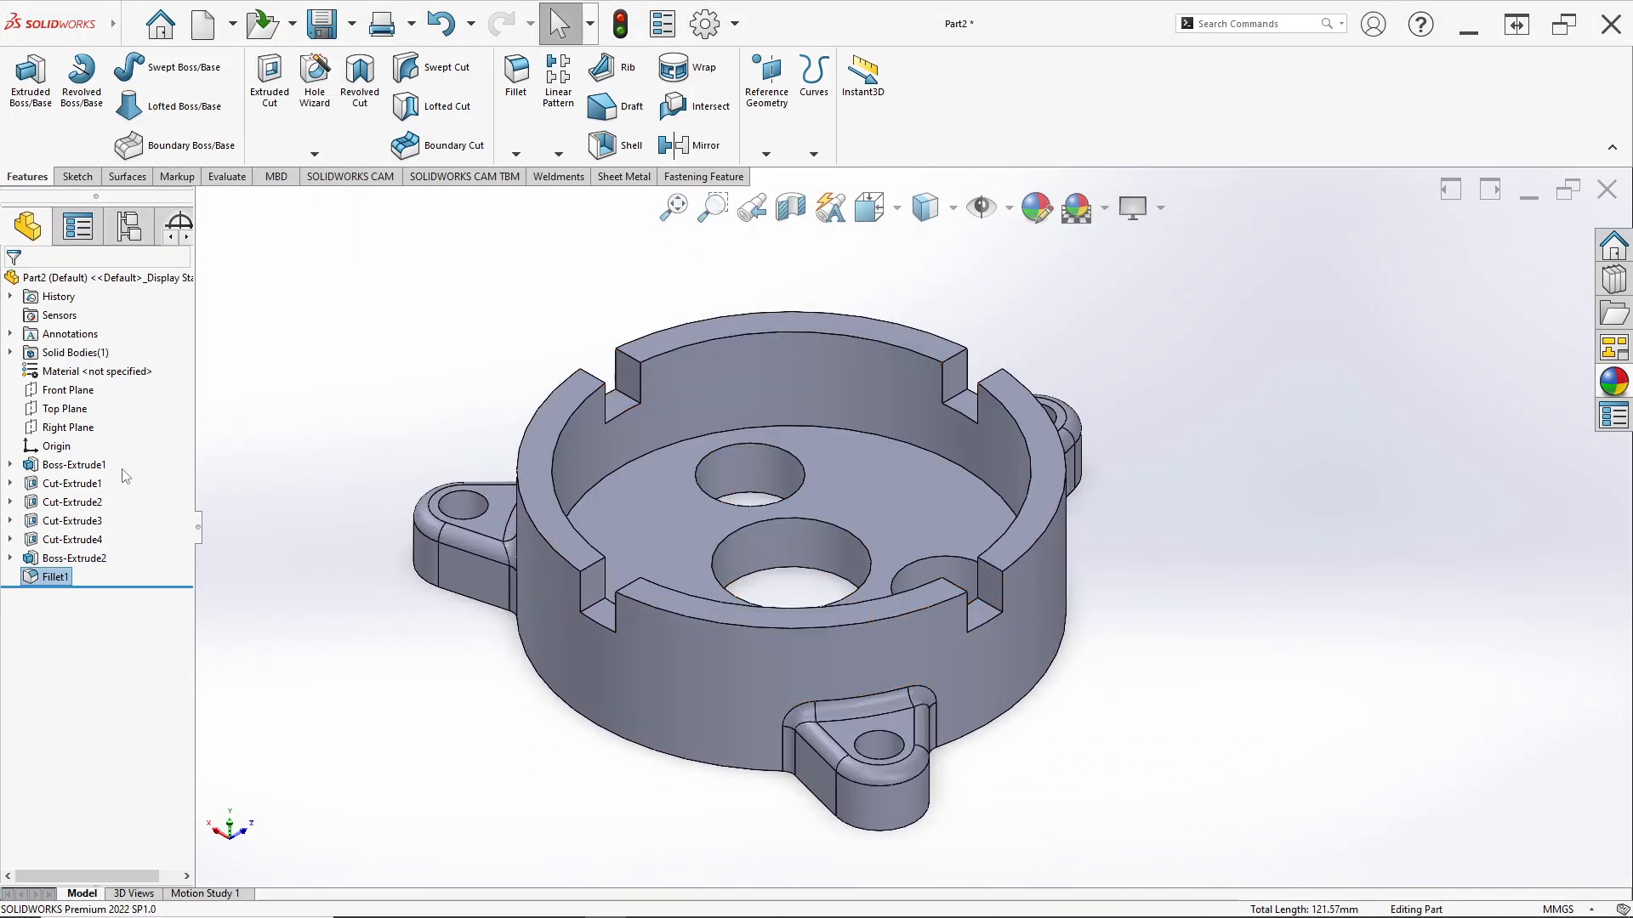
Apply the burnished chrome appearance from the Chrome metals to all of the housing's features.
{"action": "left_click_drag", "start_coordinate": [3, 605], "coordinate": [3, 607]}
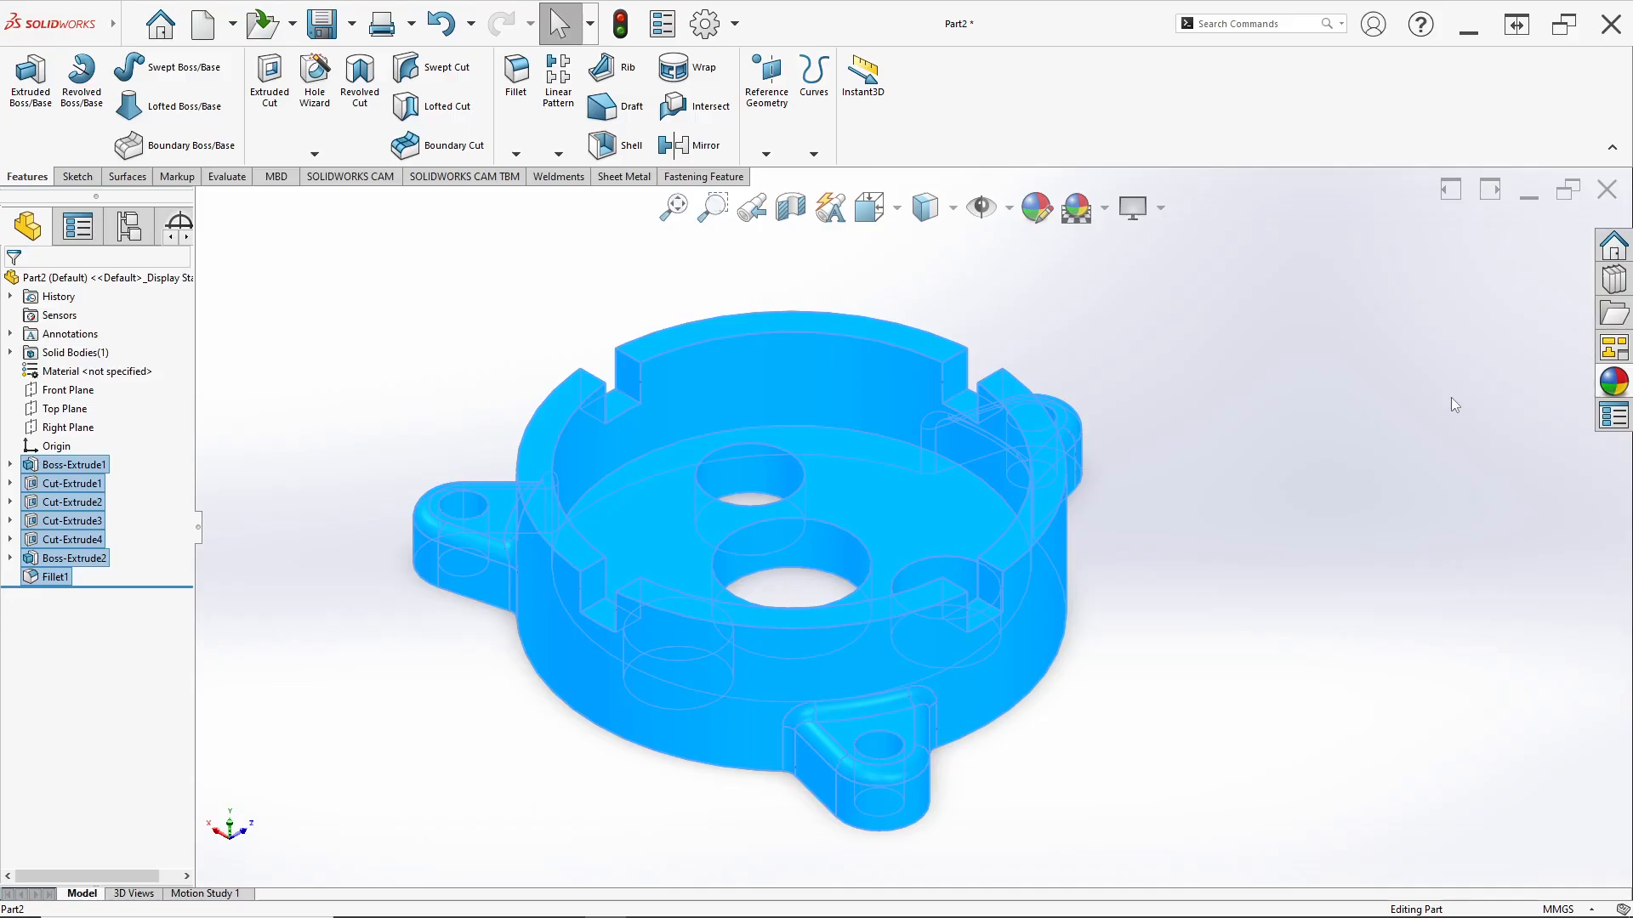
{"action": "left_click", "coordinate": [1607, 388]}
{"action": "left_click", "coordinate": [1390, 287]}
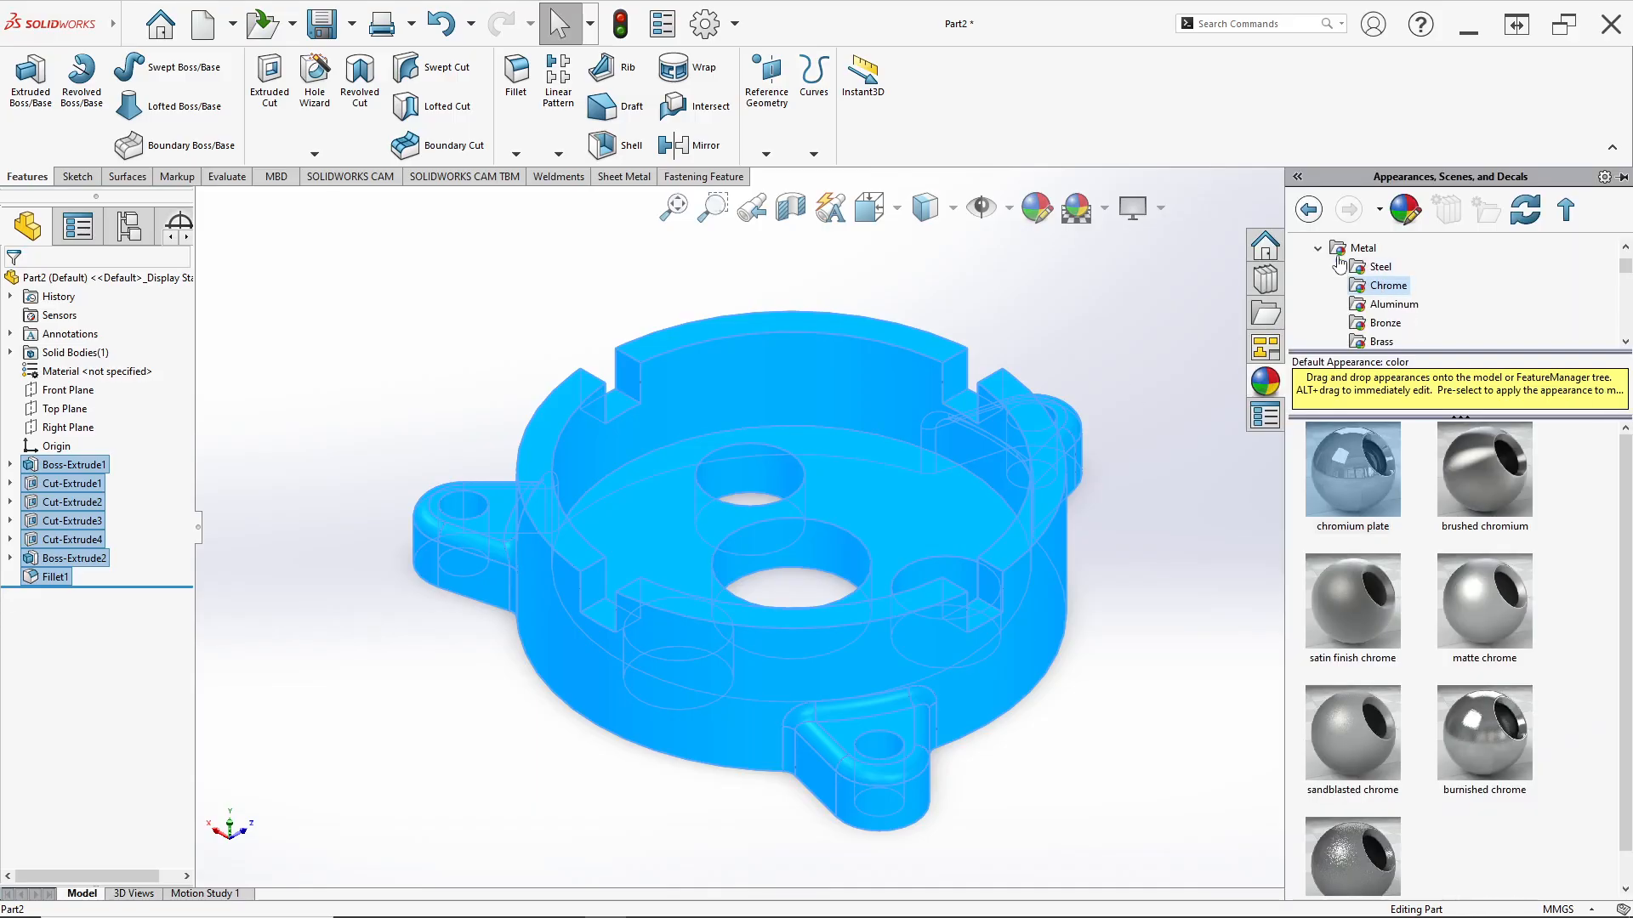
{"action": "left_click", "coordinate": [1495, 751]}
{"action": "left_click_drag", "start_coordinate": [1497, 754], "coordinate": [974, 625]}
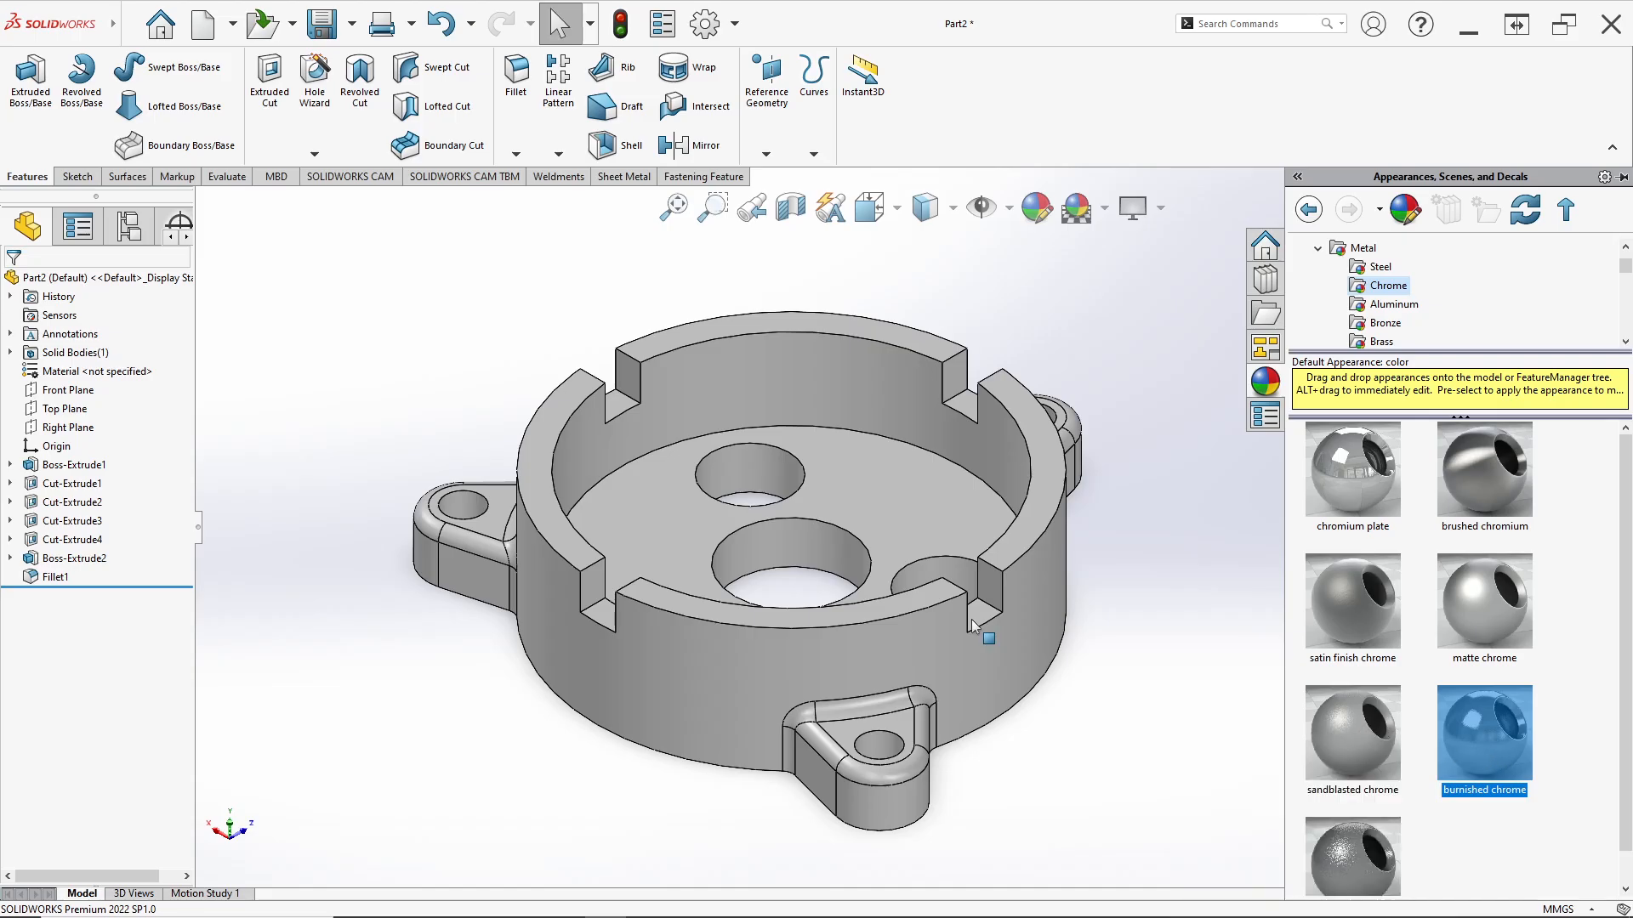
Recolour all of the housing's features pink with RGB 255, 128, 255.
{"action": "left_click", "coordinate": [75, 464]}
{"action": "left_click", "coordinate": [55, 576], "text": "shift"}
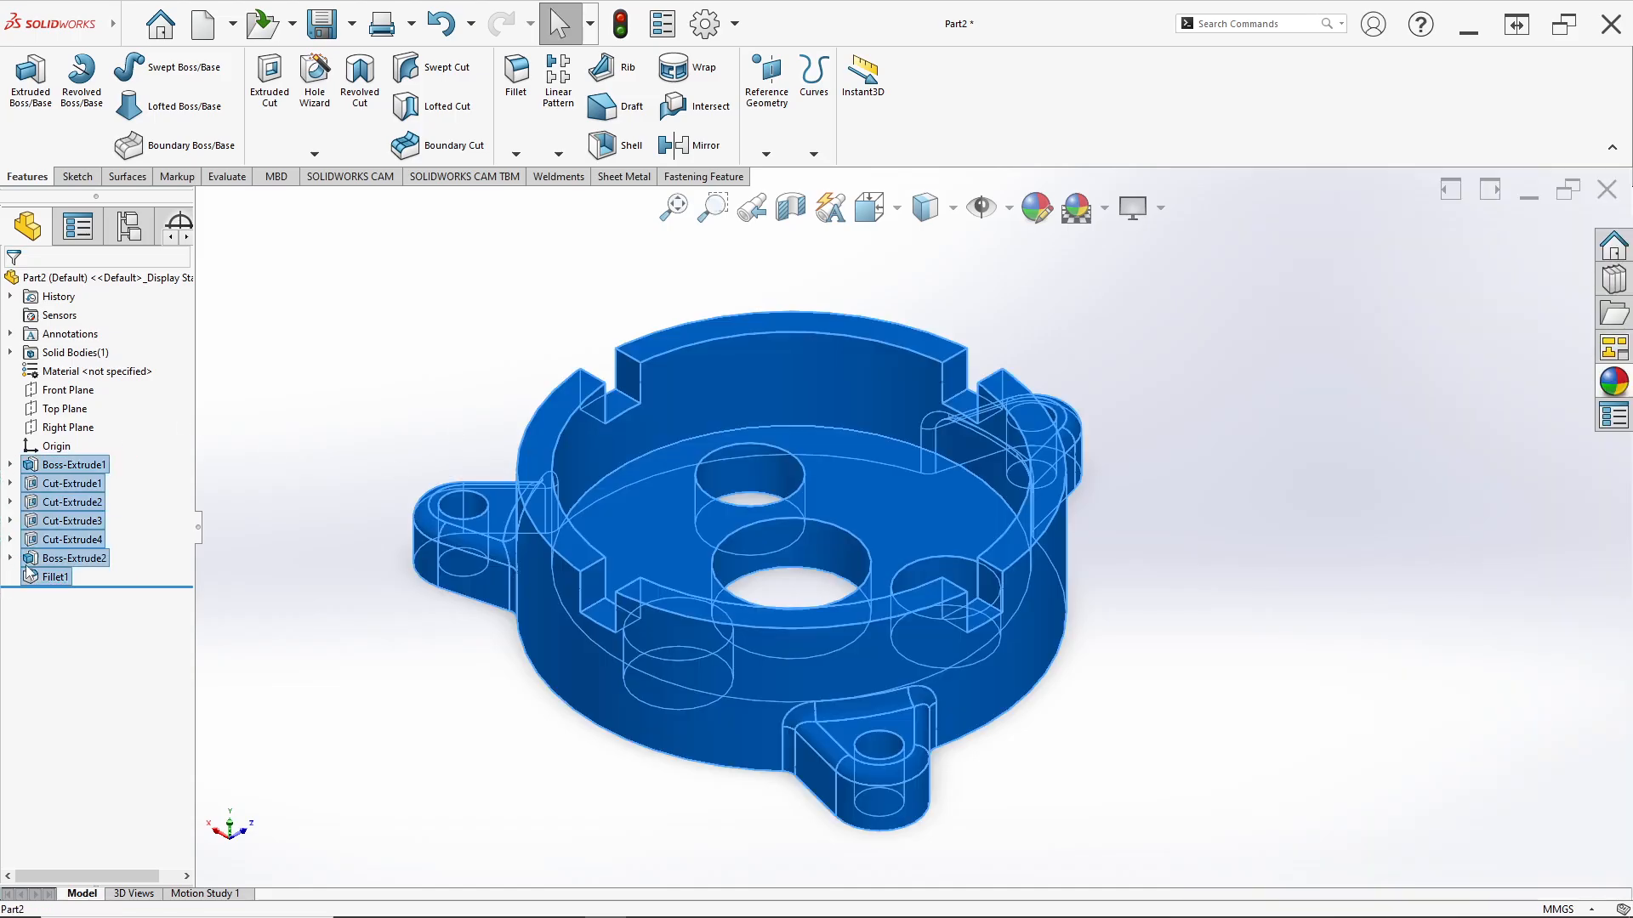
{"action": "left_click", "coordinate": [1041, 218]}
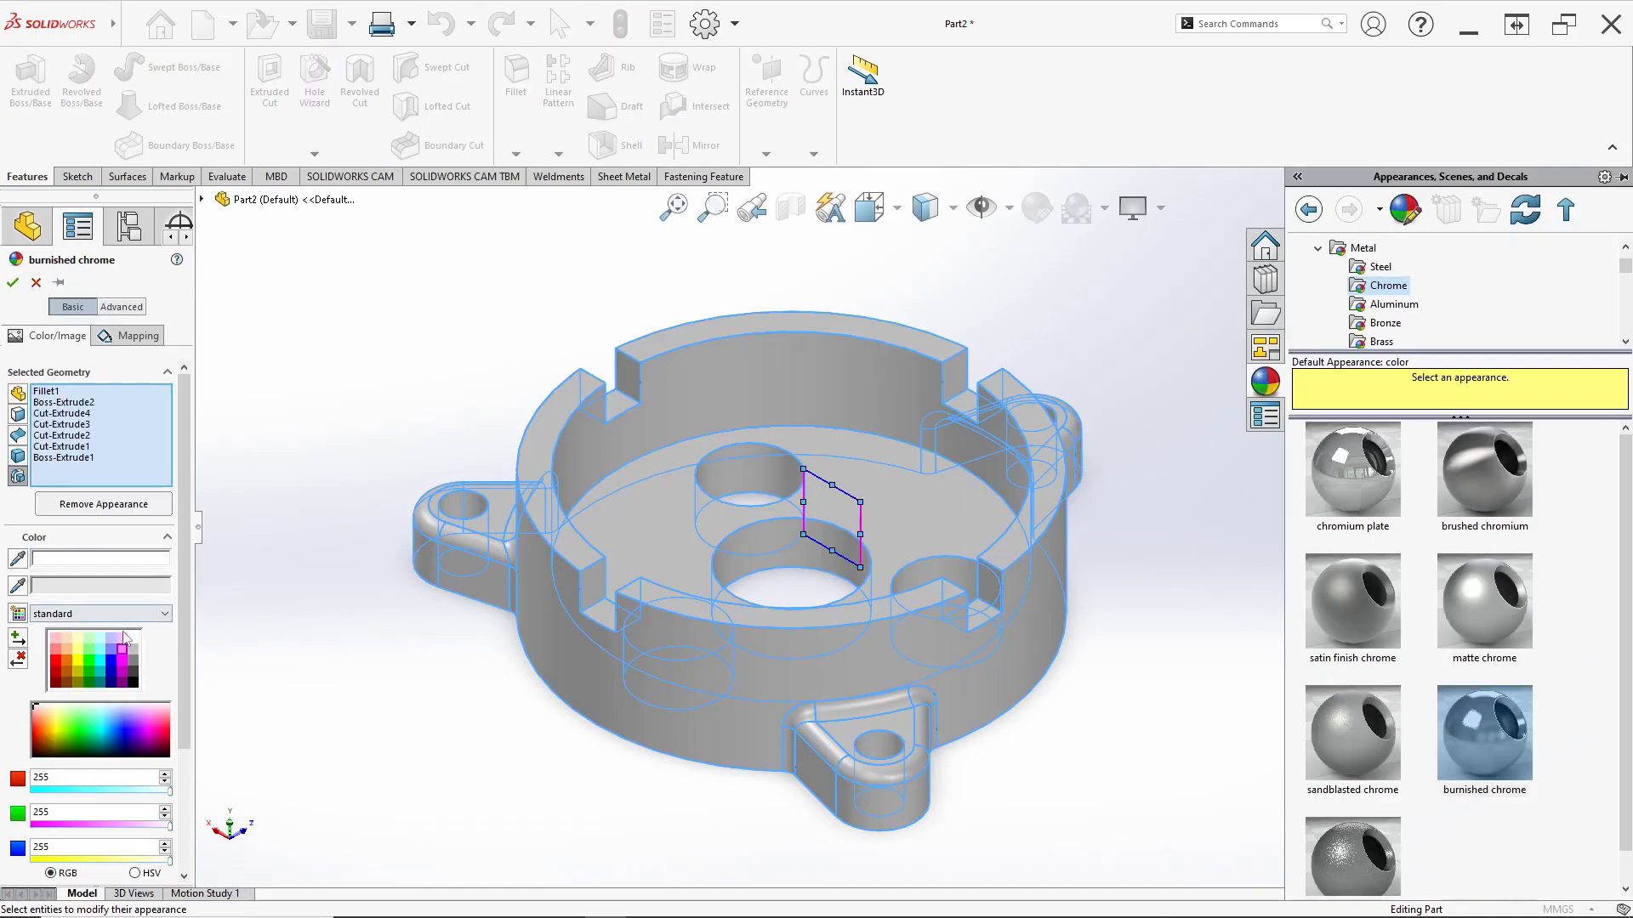
{"action": "left_click", "coordinate": [125, 651]}
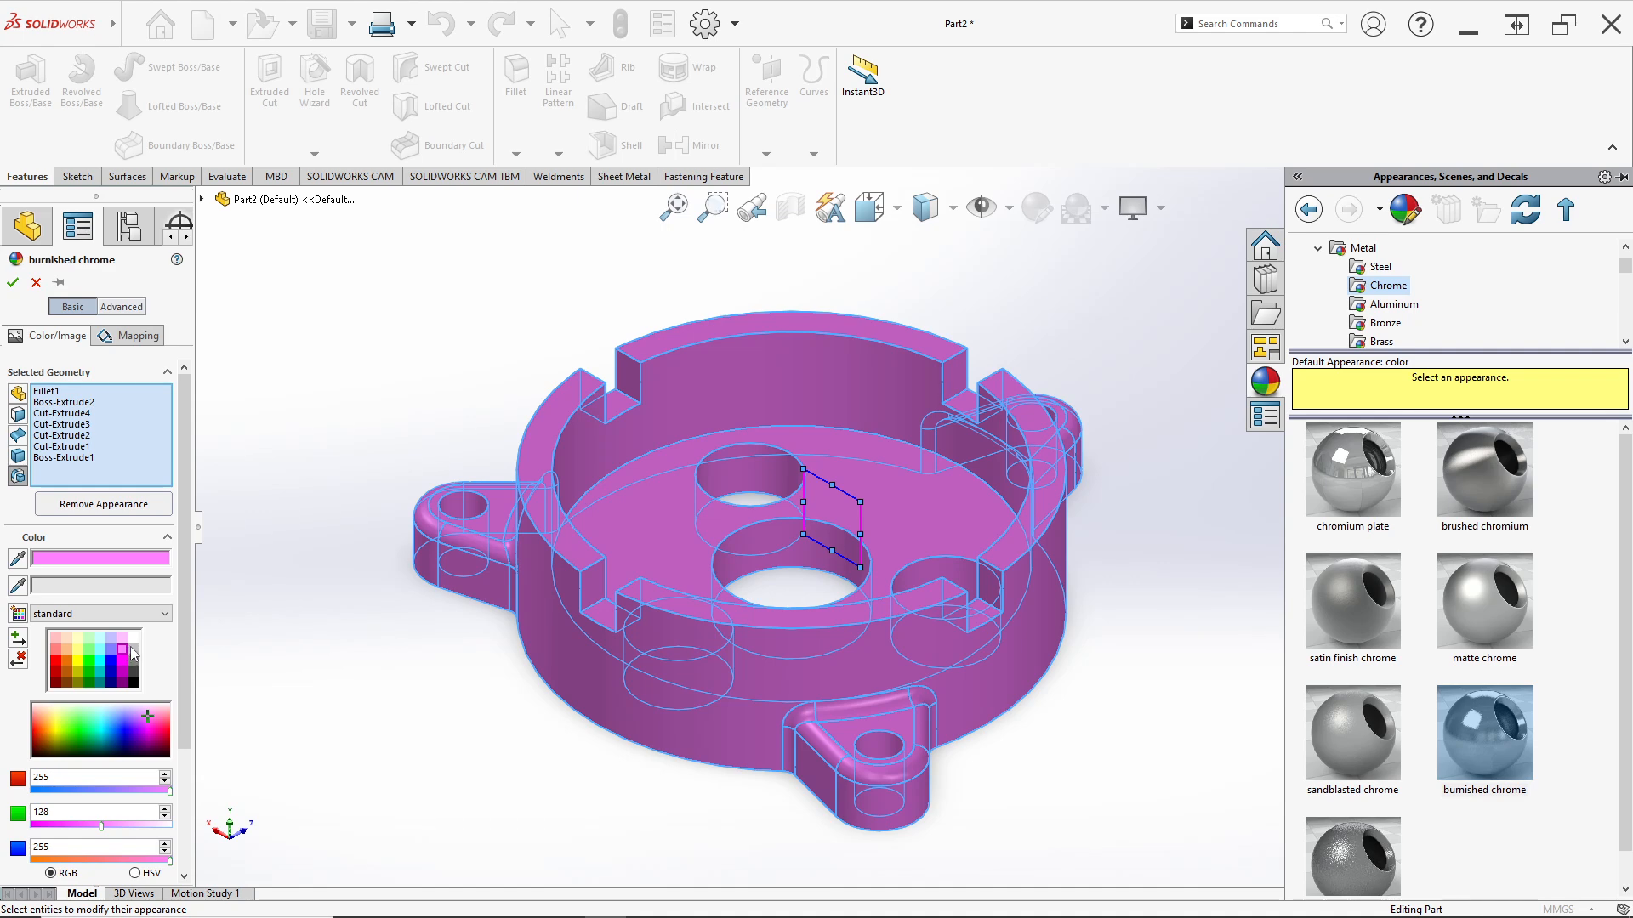
{"action": "left_click", "coordinate": [14, 285]}
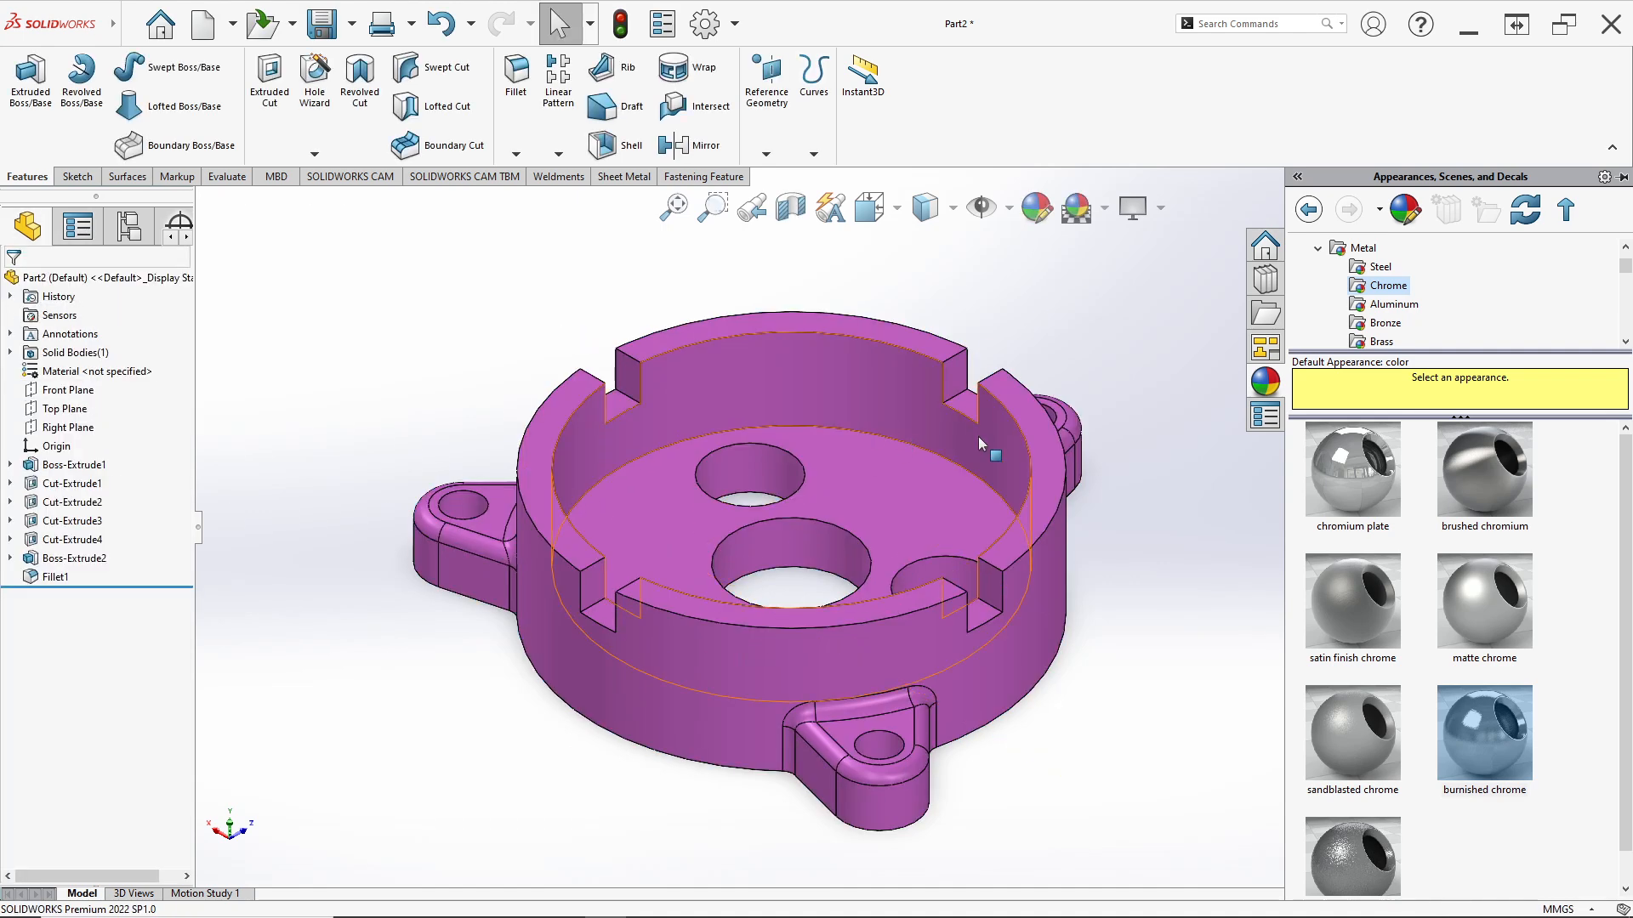
Select the pocket's inner wall, the rim notch faces and the floor hole walls together, leaving the pocket floor out.
{"action": "left_click", "coordinate": [627, 399]}
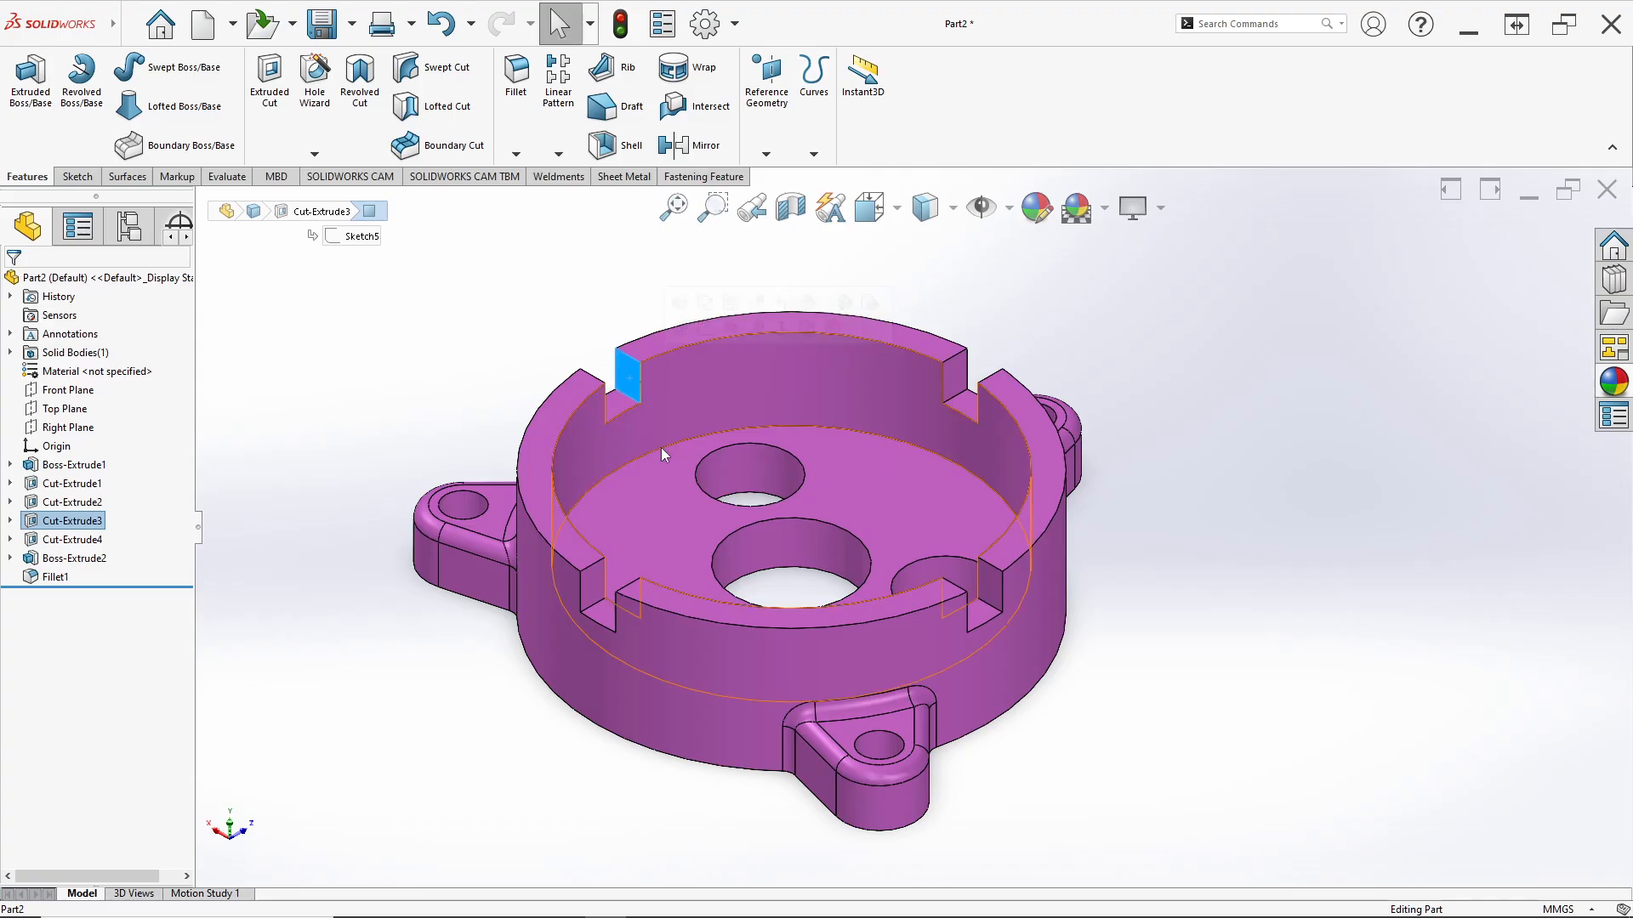
{"action": "left_click", "coordinate": [614, 408], "text": "ctrl"}
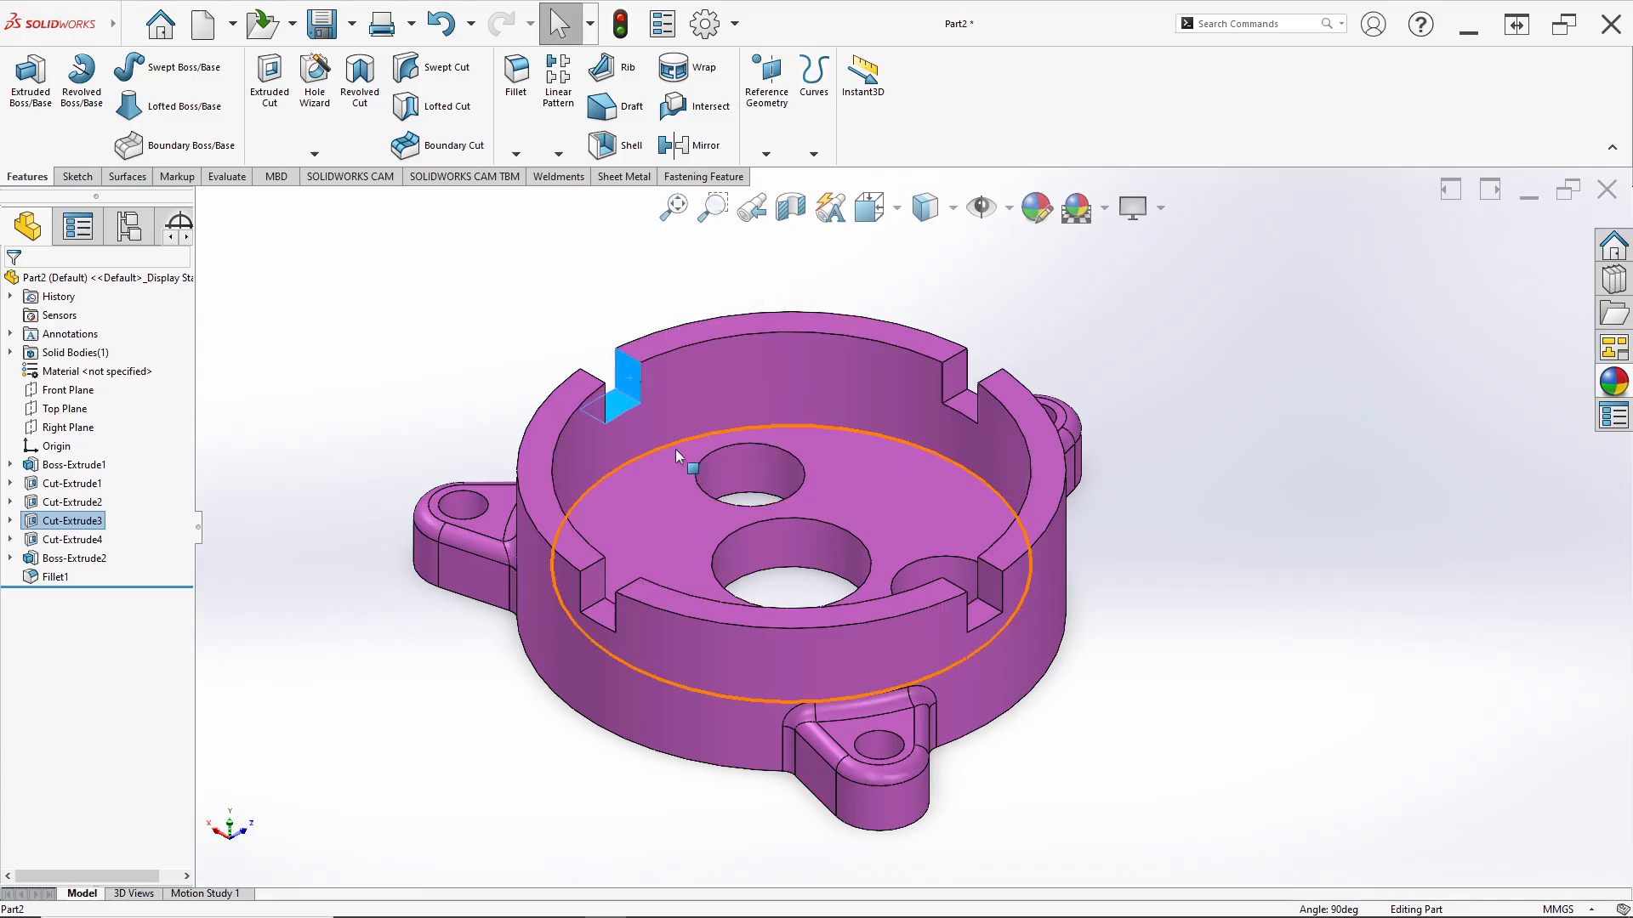
{"action": "left_click", "coordinate": [752, 461], "text": "ctrl"}
{"action": "left_click", "coordinate": [606, 578], "text": "ctrl"}
{"action": "left_click", "coordinate": [627, 568], "text": "ctrl"}
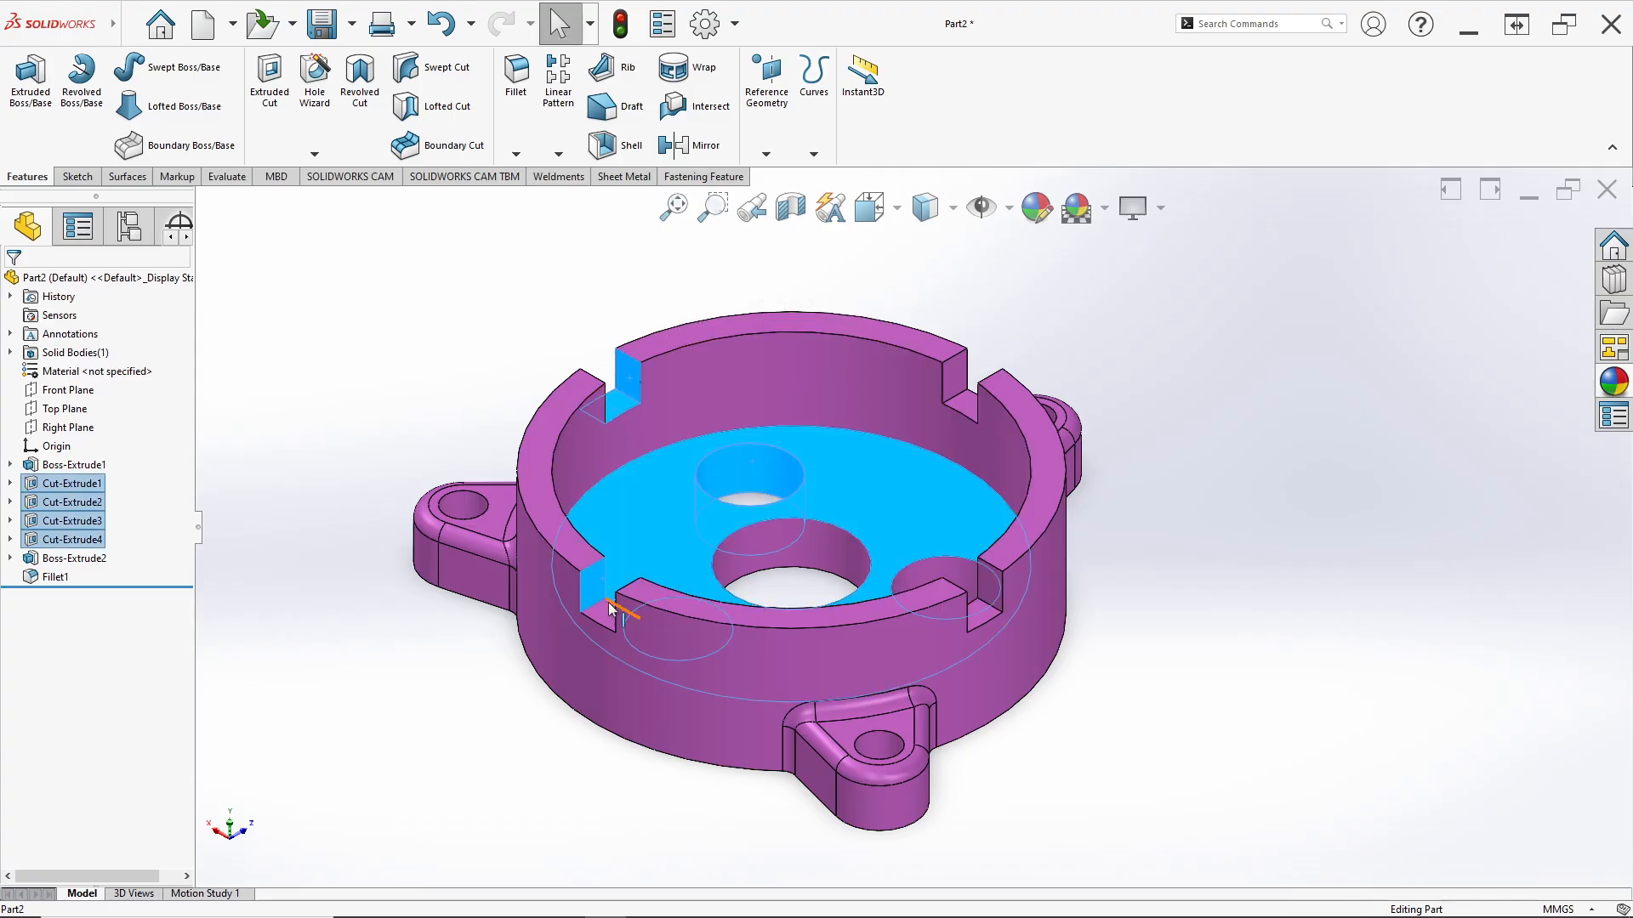
{"action": "left_click", "coordinate": [627, 568], "text": "ctrl"}
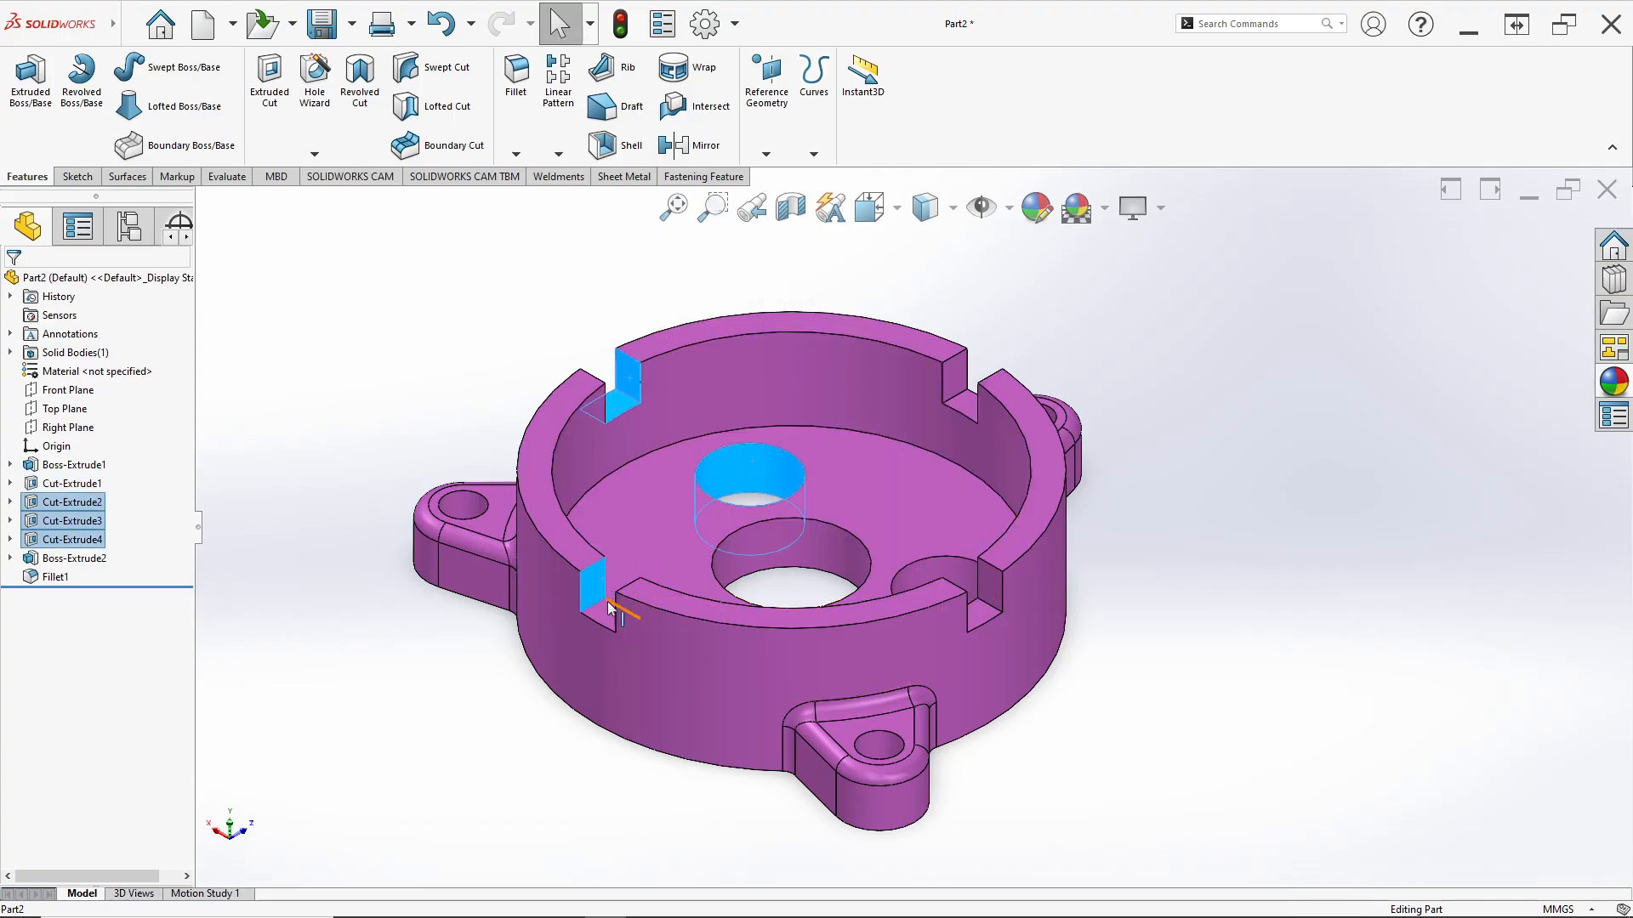
{"action": "left_click", "coordinate": [589, 456], "text": "ctrl"}
{"action": "mouse_move", "coordinate": [768, 548]}
{"action": "middle_mouse_down"}
{"action": "mouse_move", "coordinate": [1004, 586]}
{"action": "mouse_move", "coordinate": [1188, 513]}
{"action": "middle_mouse_up"}
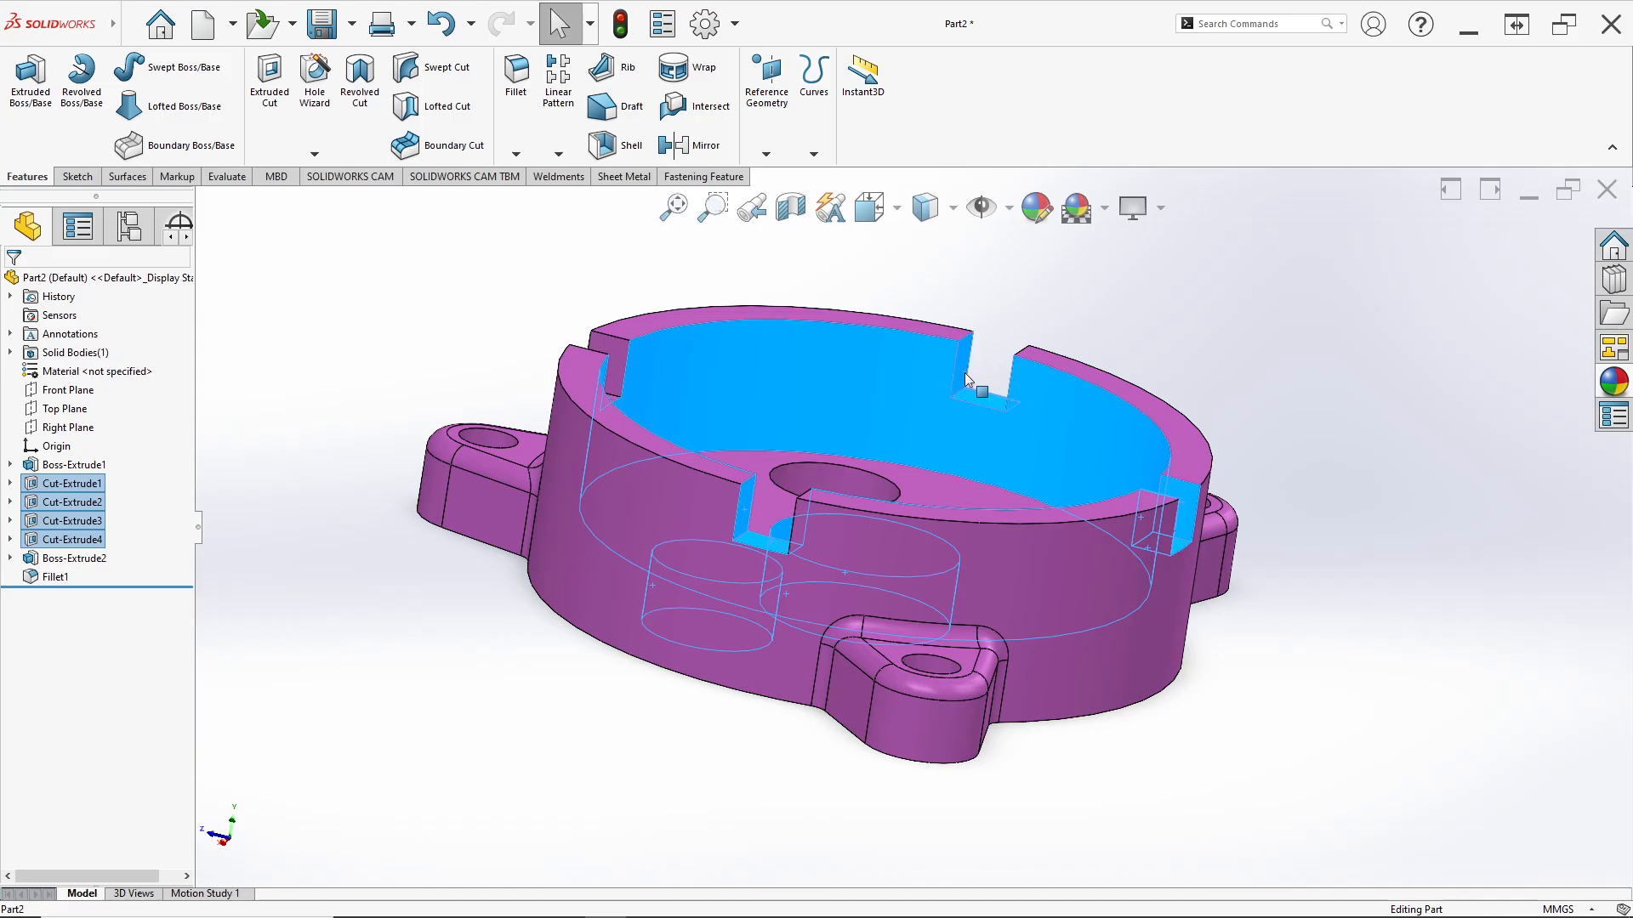
{"action": "mouse_move", "coordinate": [964, 373]}
{"action": "middle_mouse_down"}
{"action": "mouse_move", "coordinate": [976, 392]}
{"action": "mouse_move", "coordinate": [828, 345]}
{"action": "middle_mouse_up"}
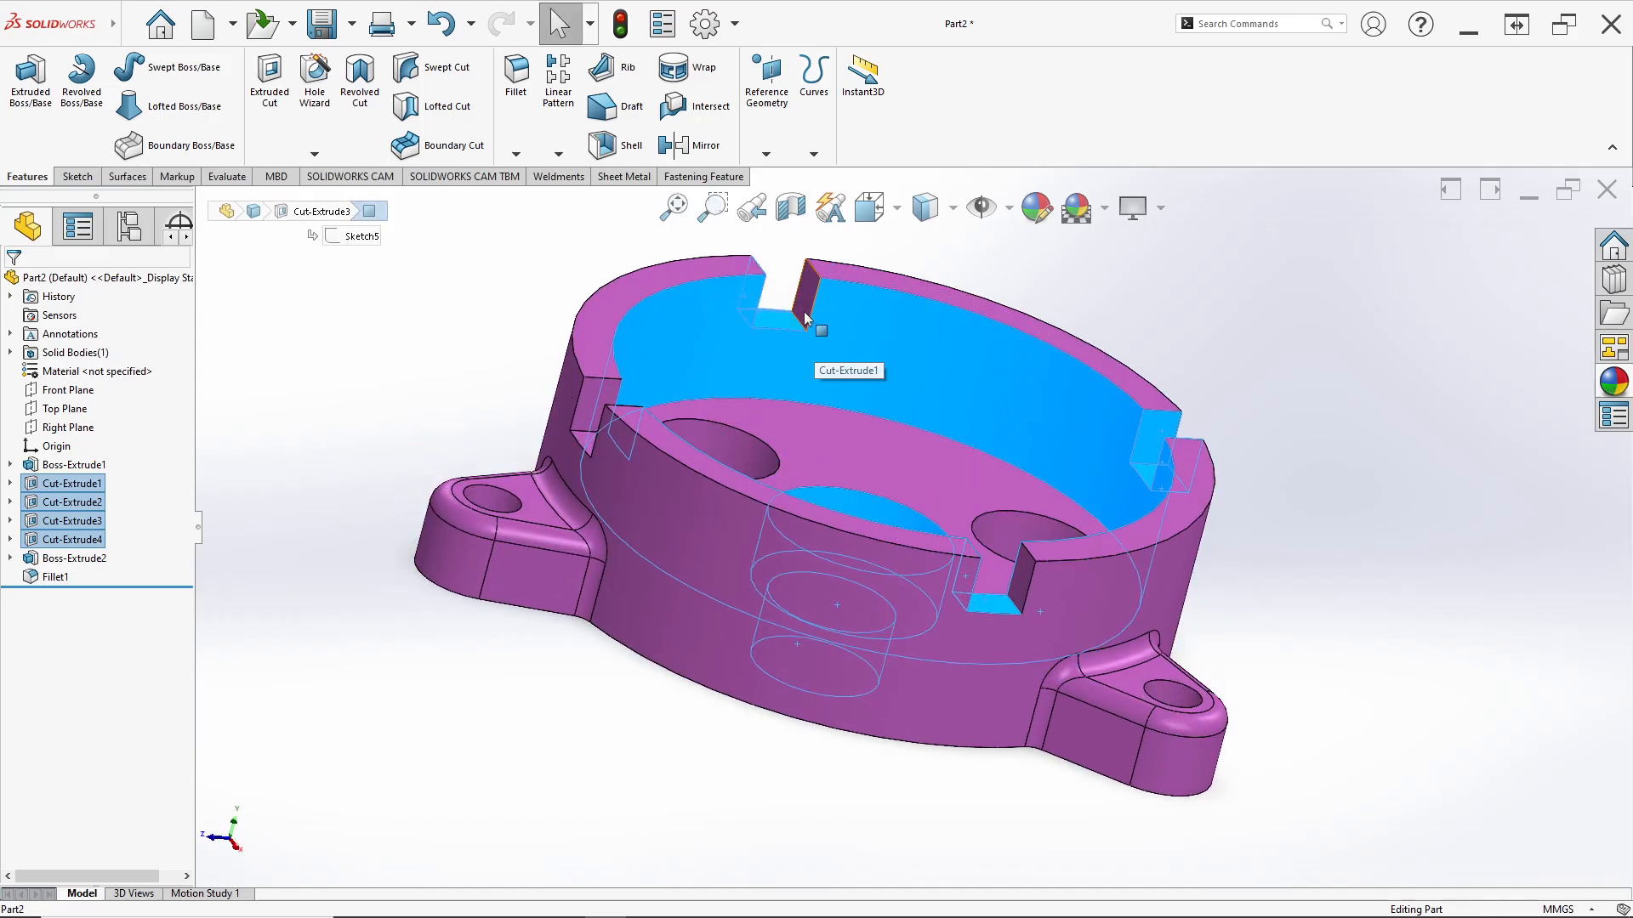
{"action": "middle_click_drag", "start_coordinate": [809, 461], "coordinate": [757, 405]}
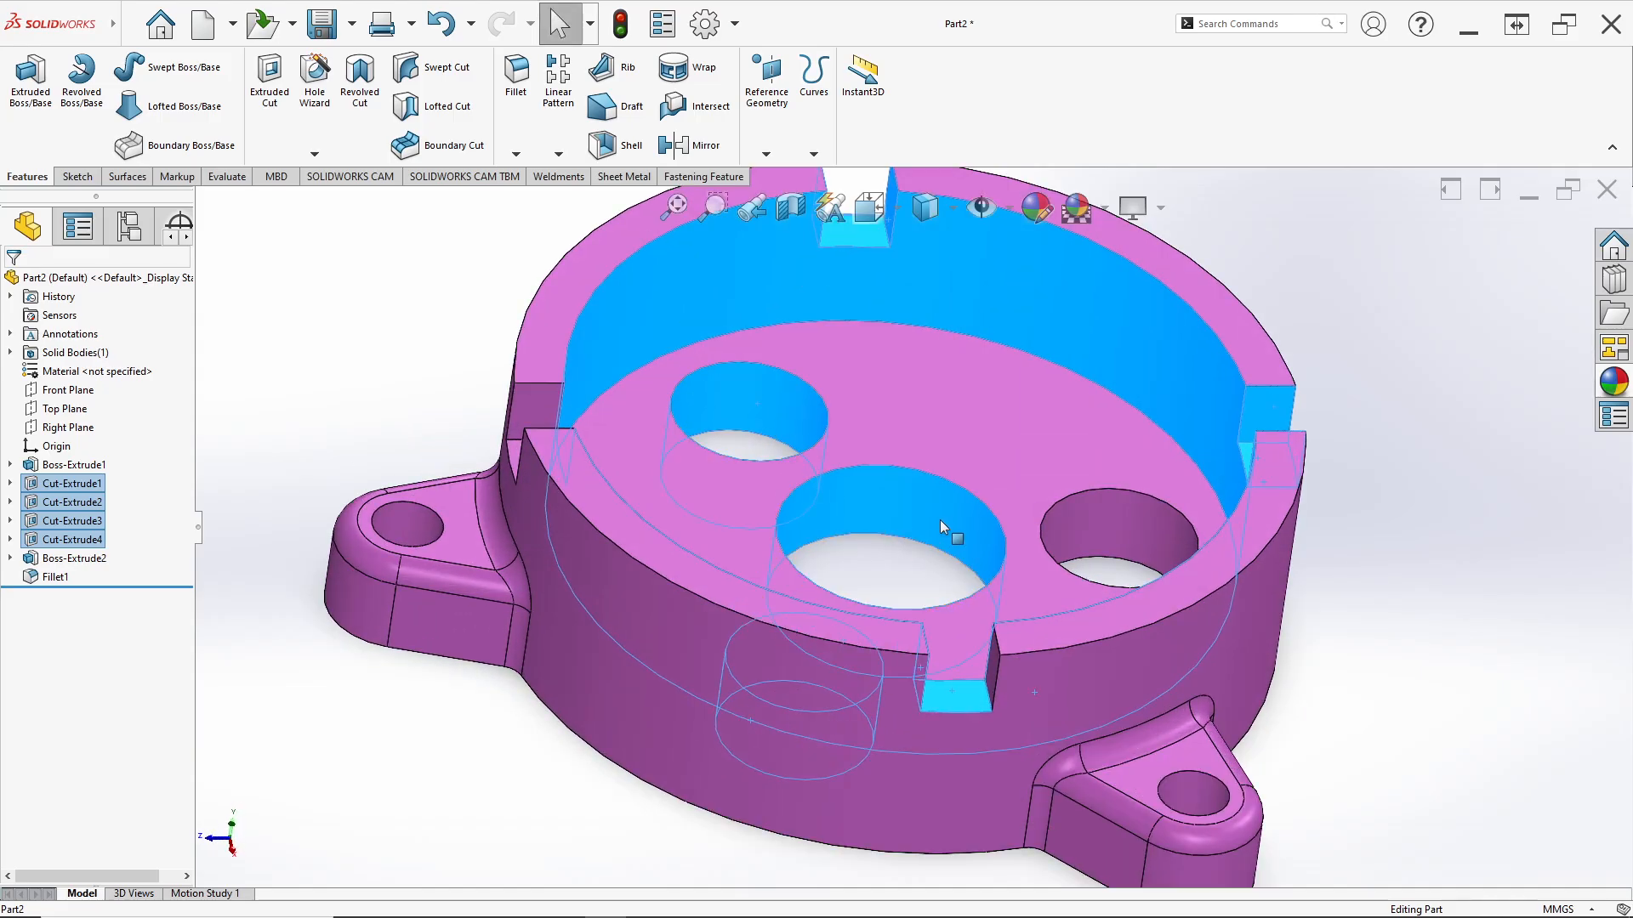
{"action": "mouse_move", "coordinate": [1097, 523]}
{"action": "middle_mouse_down"}
{"action": "mouse_move", "coordinate": [1054, 476]}
{"action": "mouse_move", "coordinate": [1003, 527]}
{"action": "mouse_move", "coordinate": [614, 690]}
{"action": "middle_mouse_up"}
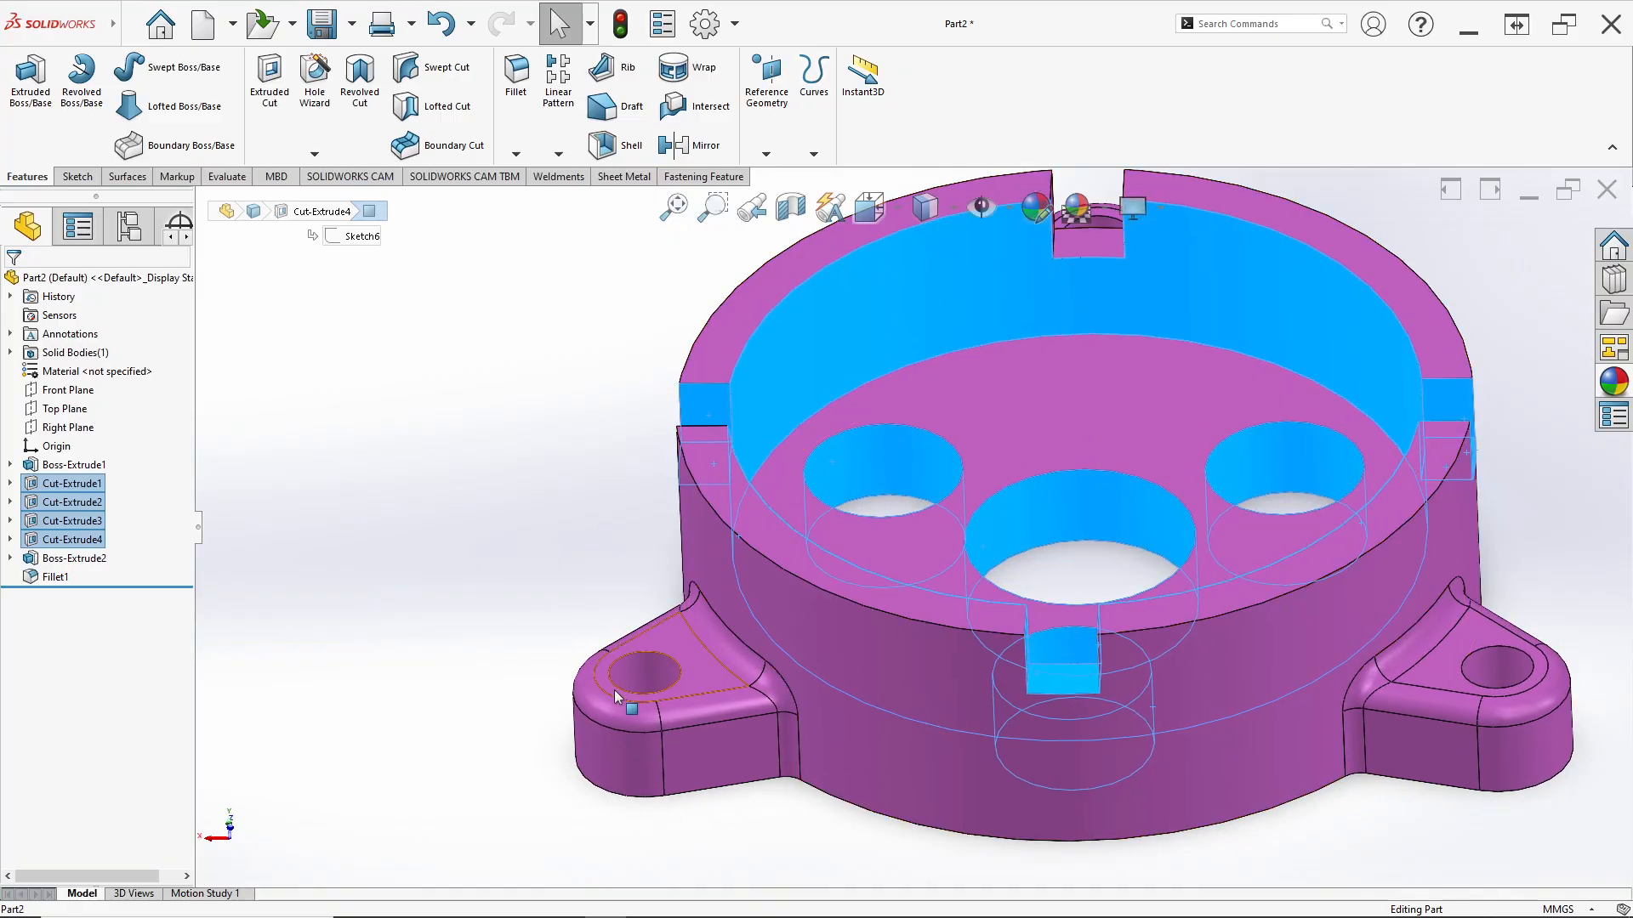
Add the lug hole walls to the selected cut faces and apply the chromium plate appearance to them.
{"action": "left_click", "coordinate": [633, 680]}
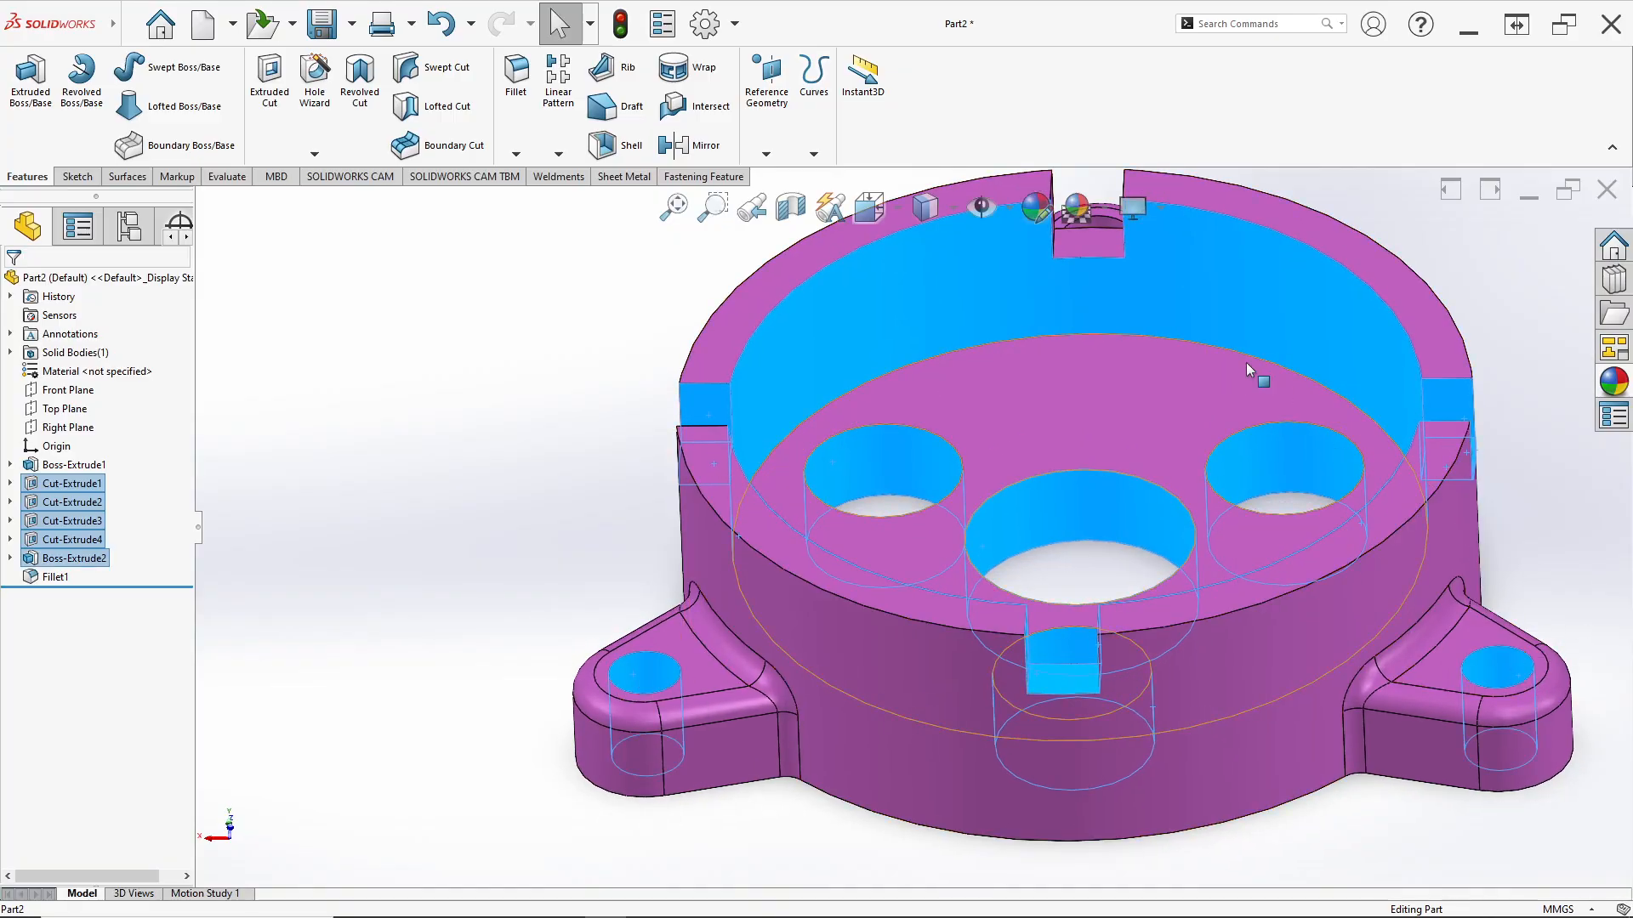
{"action": "mouse_move", "coordinate": [1247, 363]}
{"action": "middle_mouse_down"}
{"action": "mouse_move", "coordinate": [1314, 417]}
{"action": "mouse_move", "coordinate": [1145, 649]}
{"action": "mouse_move", "coordinate": [1208, 654]}
{"action": "middle_mouse_up"}
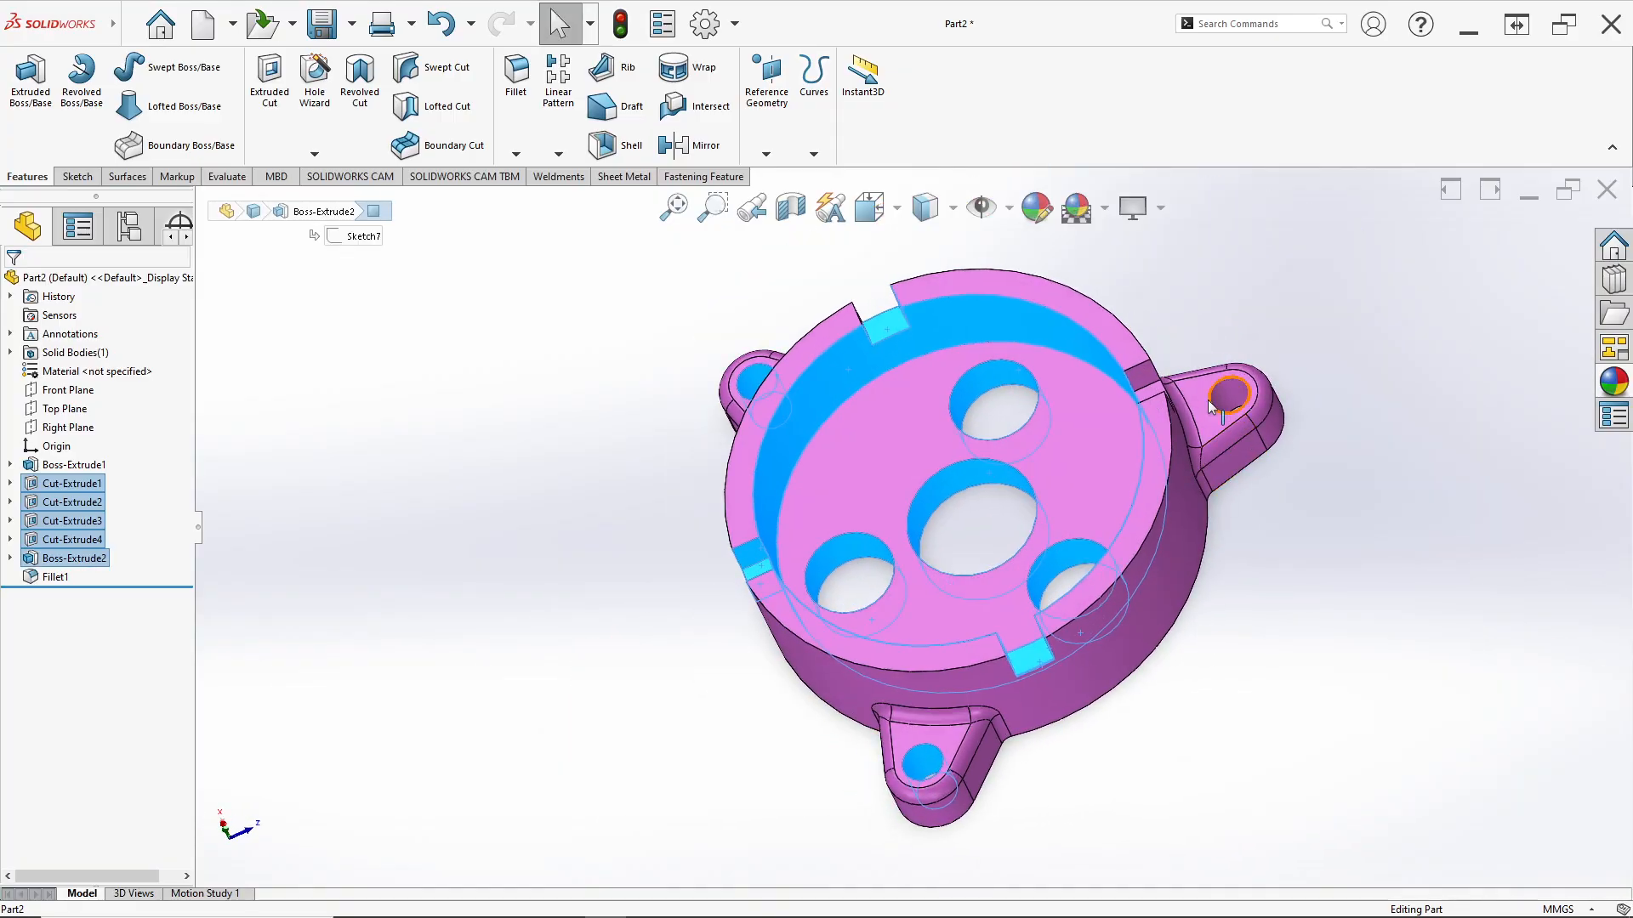
{"action": "middle_click_drag", "start_coordinate": [1043, 514], "coordinate": [961, 491]}
{"action": "scroll", "coordinate": [992, 428], "scroll_direction": "down", "scroll_amount": 2}
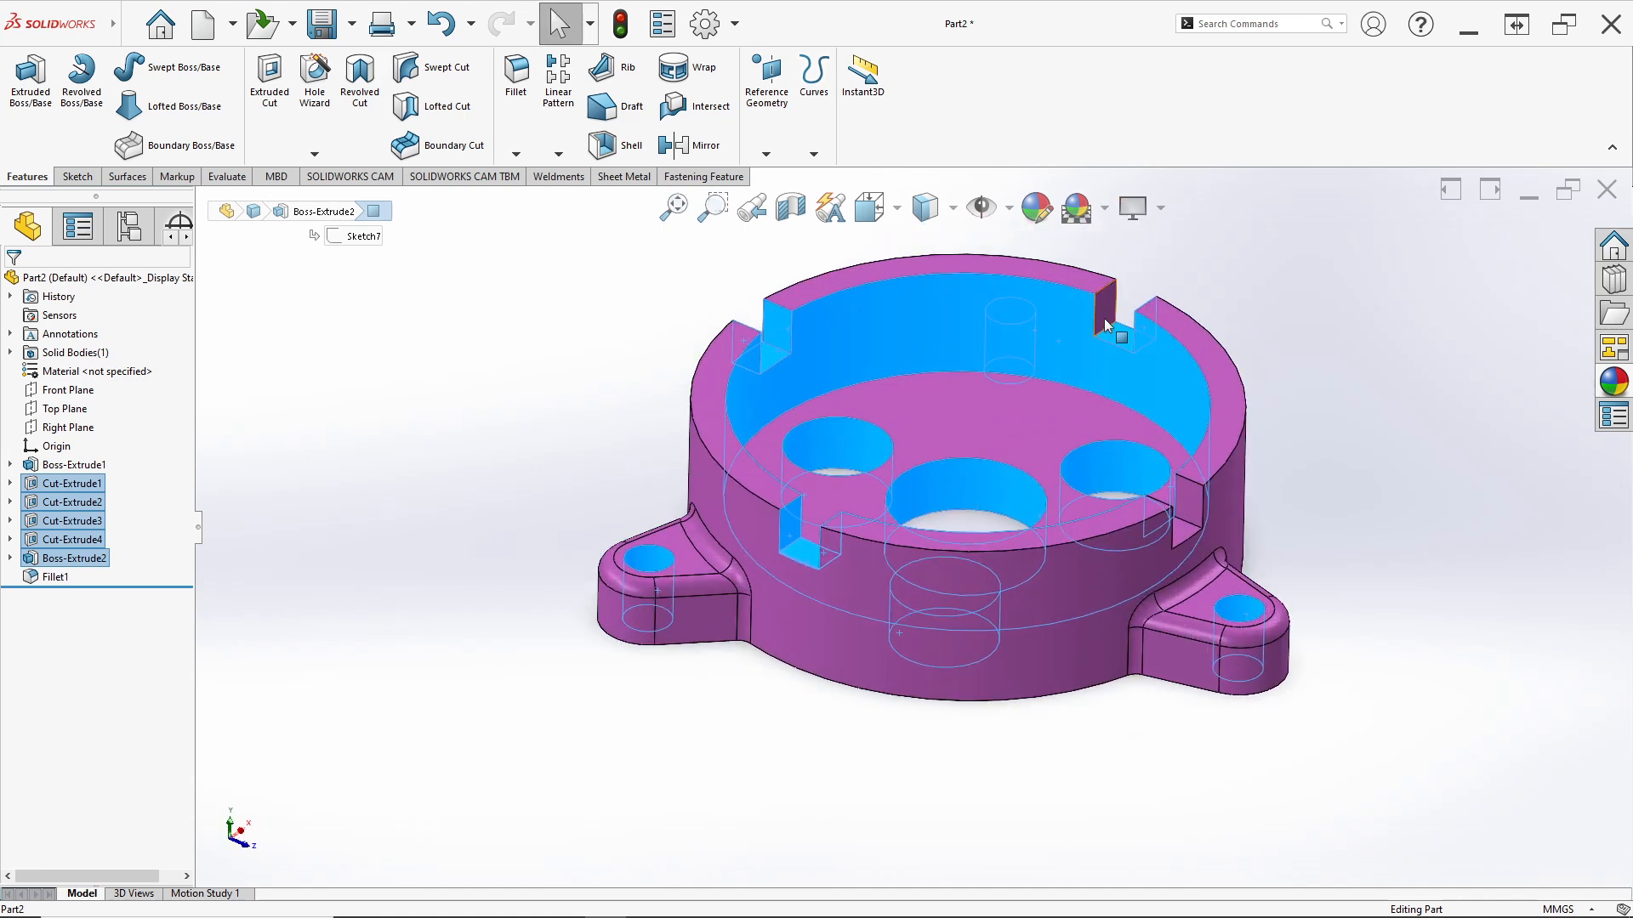
{"action": "middle_click_drag", "start_coordinate": [1098, 337], "coordinate": [1071, 502]}
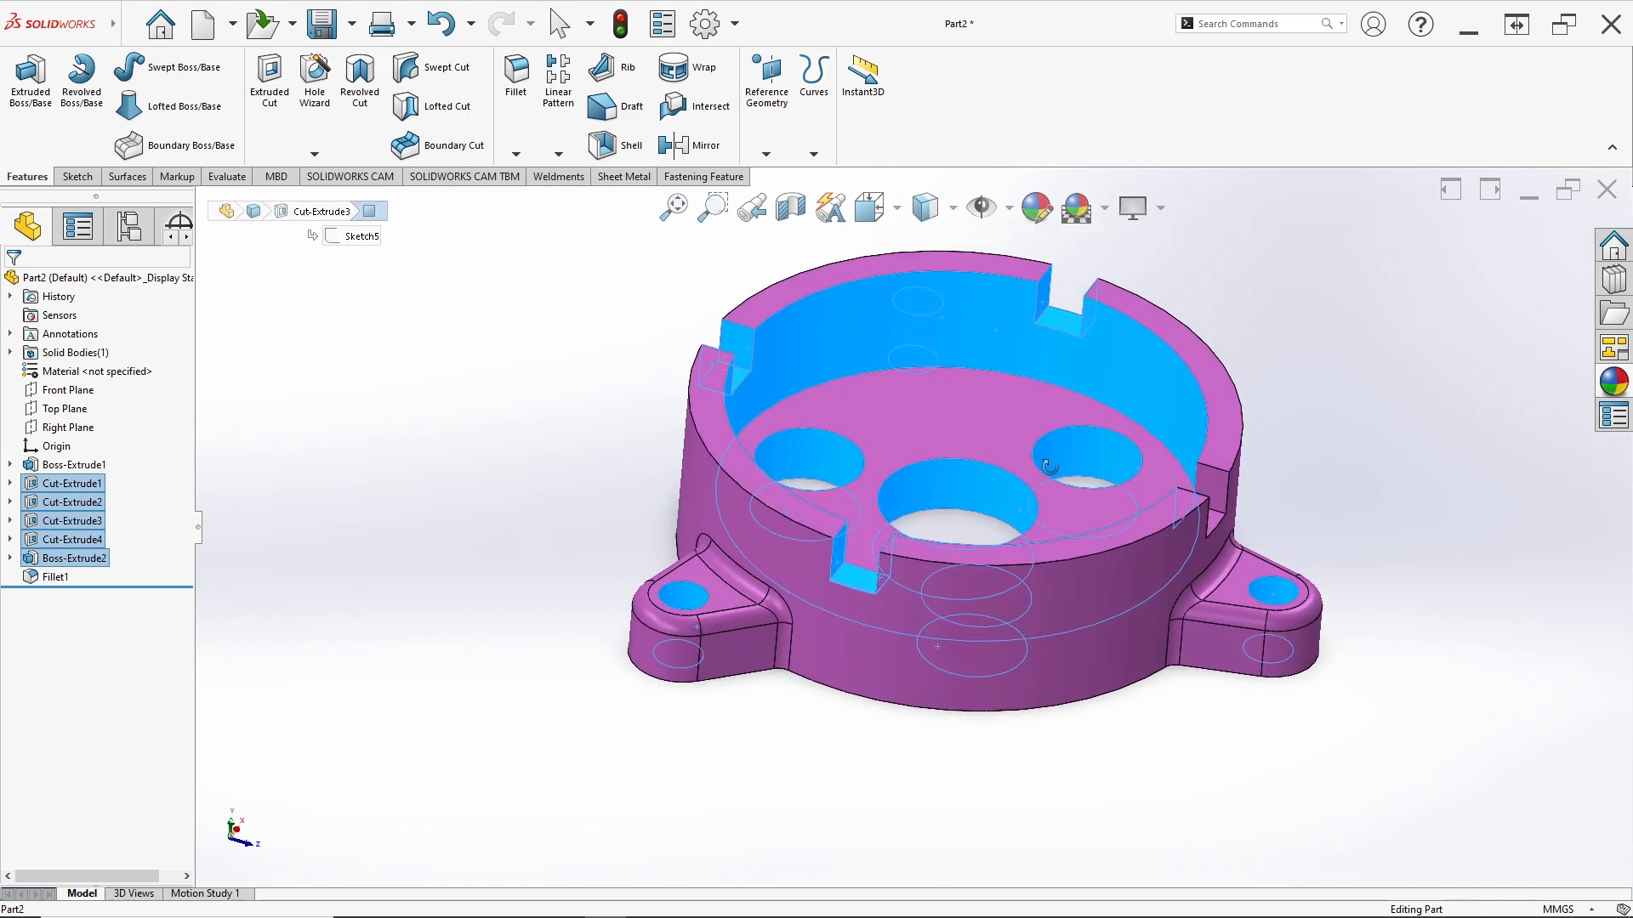
{"action": "left_click", "coordinate": [1614, 383]}
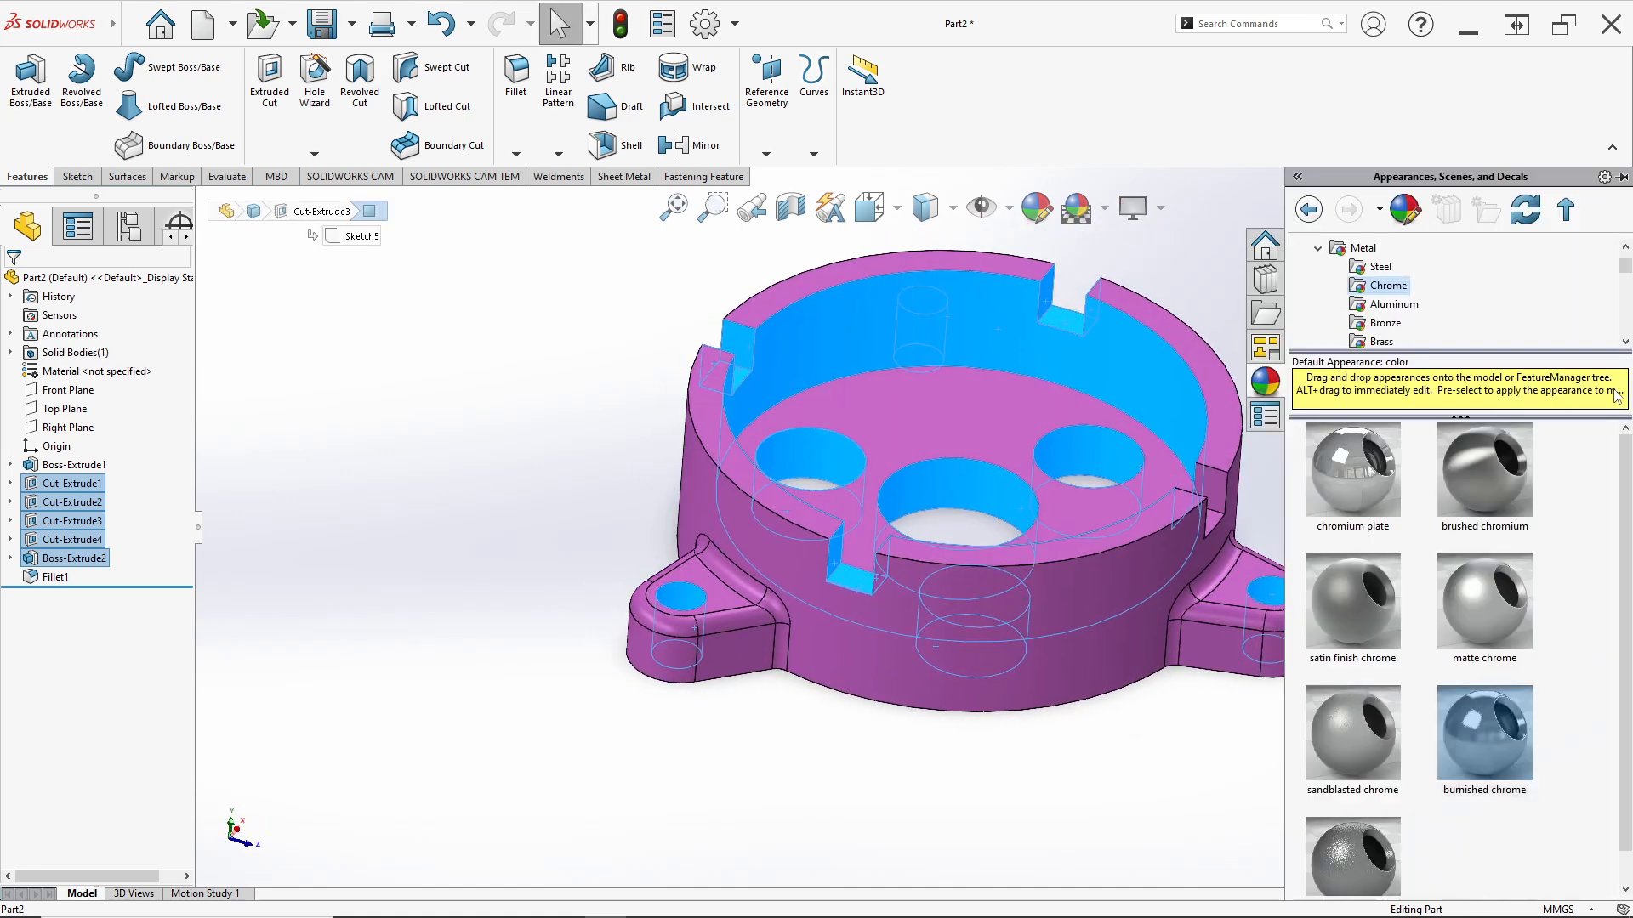
{"action": "left_click", "coordinate": [1353, 483]}
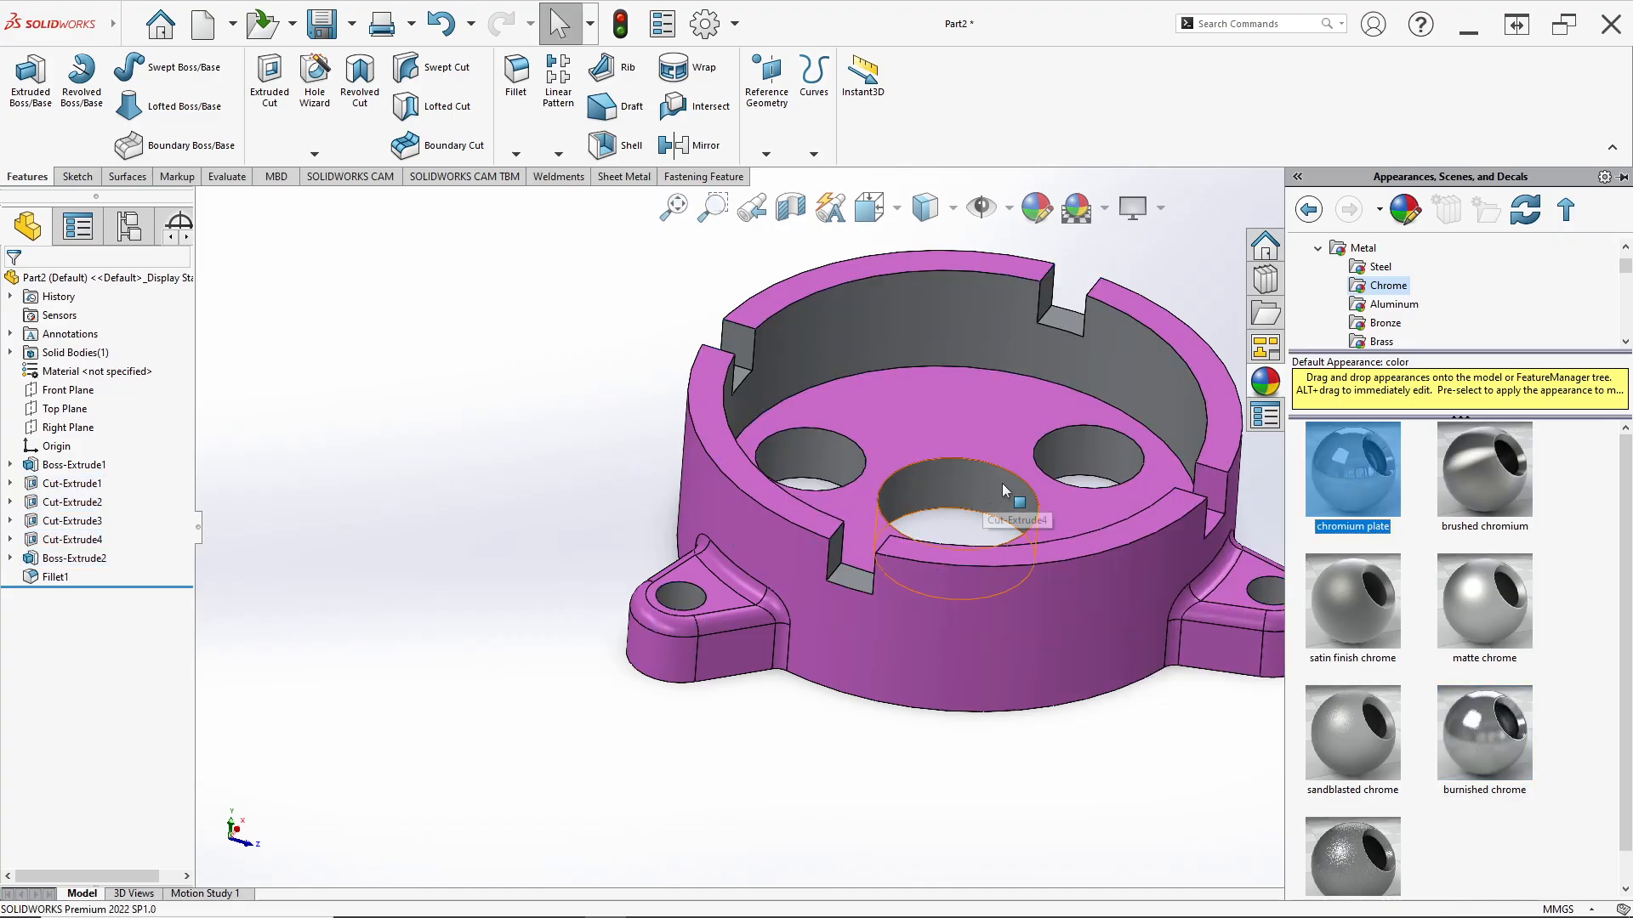
Examine the two-tone housing from several angles, including the isometric view.
{"action": "middle_click_drag", "start_coordinate": [1004, 492], "coordinate": [793, 600]}
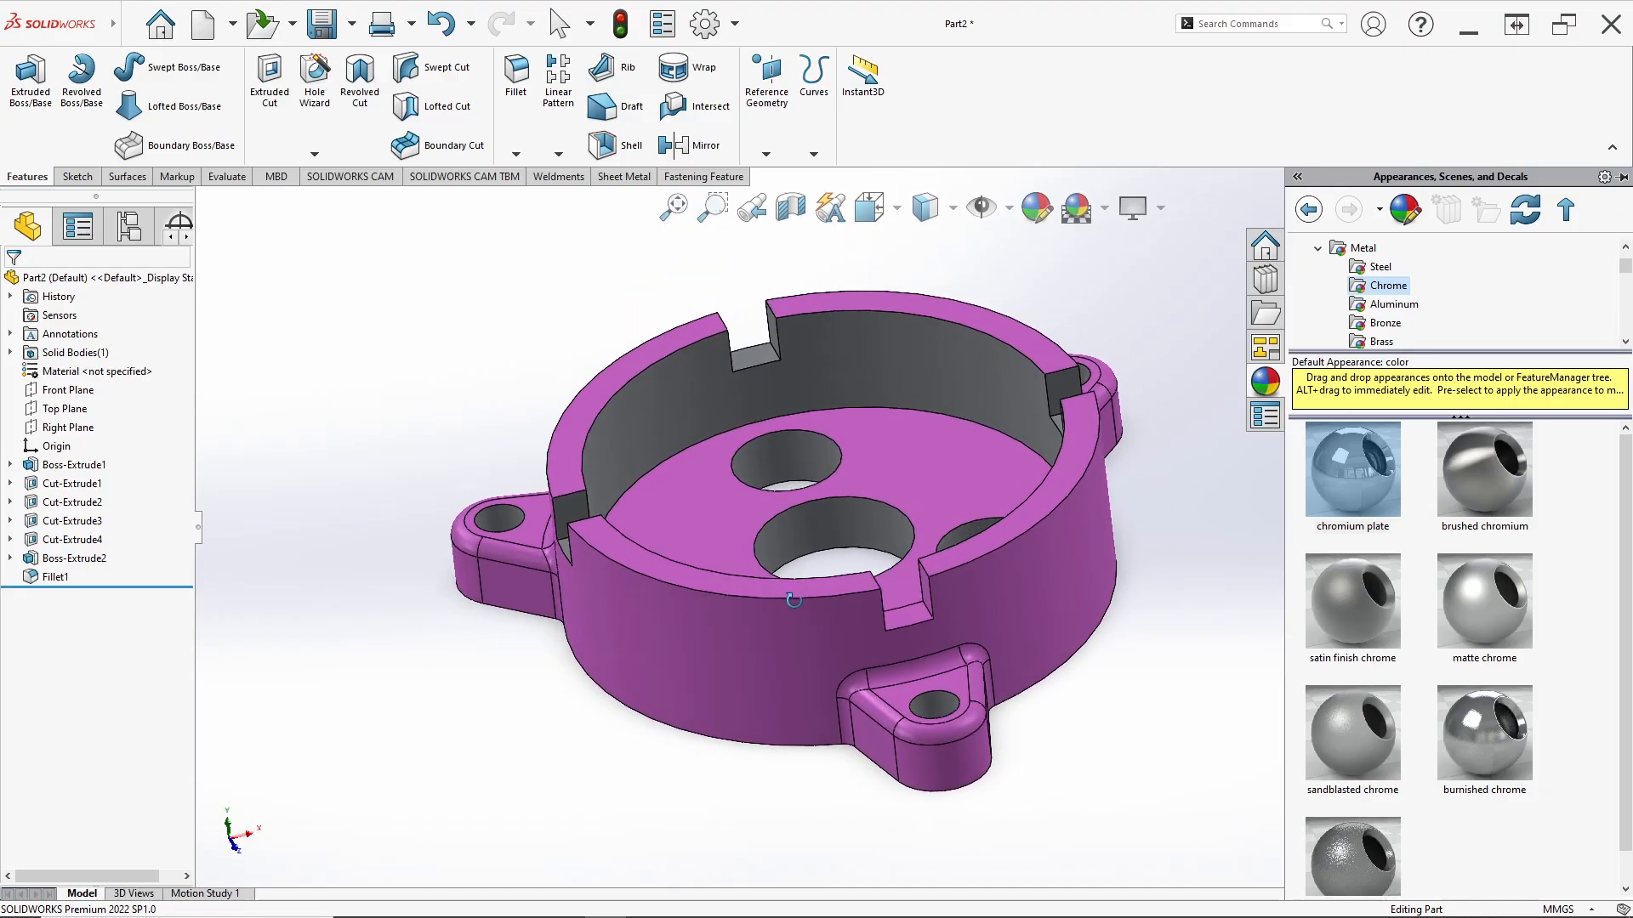
{"action": "key", "text": "space"}
{"action": "left_click", "coordinate": [625, 595]}
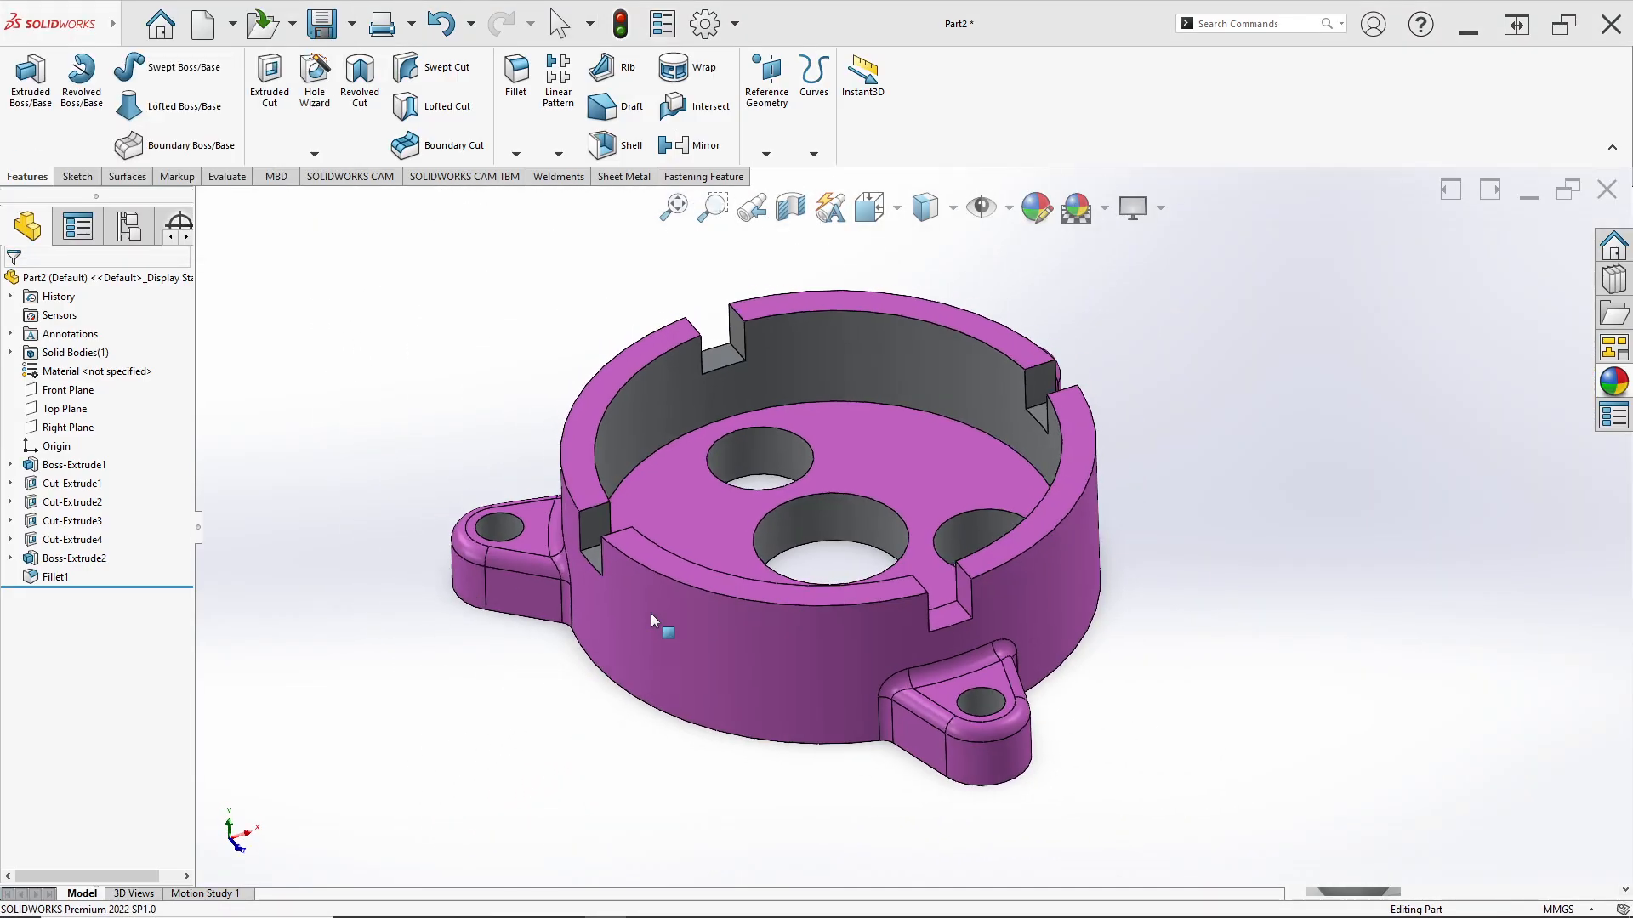
{"action": "middle_click_drag", "start_coordinate": [651, 614], "coordinate": [973, 849]}
{"action": "middle_click_drag", "start_coordinate": [1075, 630], "coordinate": [1111, 686]}
{"action": "scroll", "coordinate": [1109, 680], "scroll_direction": "up", "scroll_amount": 2}
{"action": "middle_click_drag", "start_coordinate": [1101, 577], "coordinate": [700, 599], "text": "ctrl"}
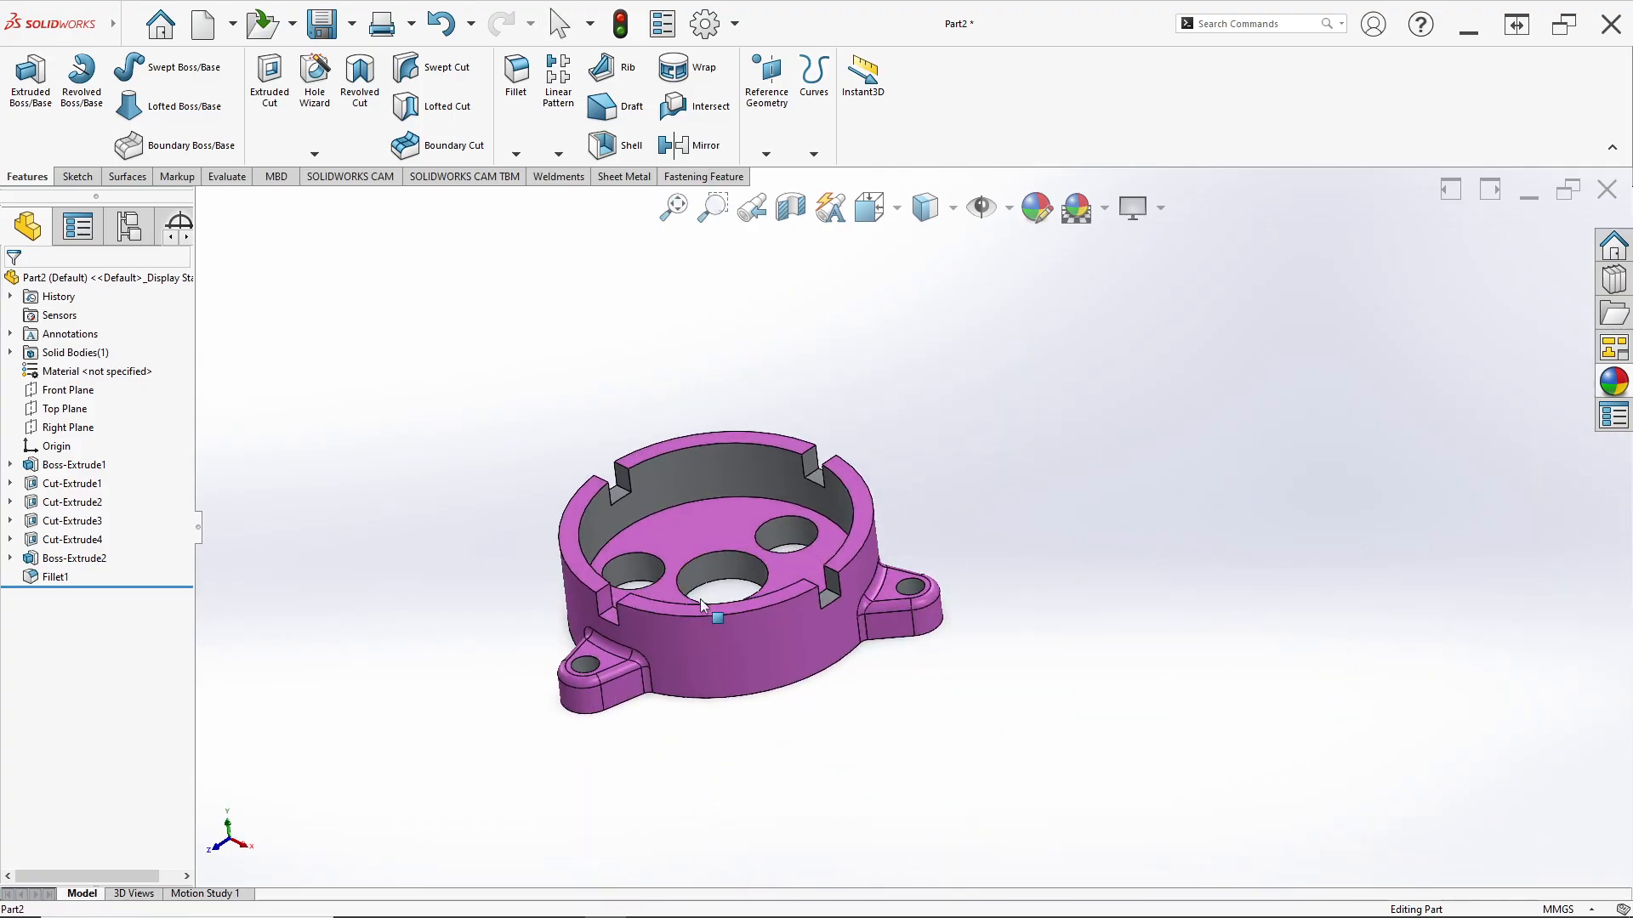
{"action": "key", "text": "space"}
{"action": "left_click", "coordinate": [680, 609]}
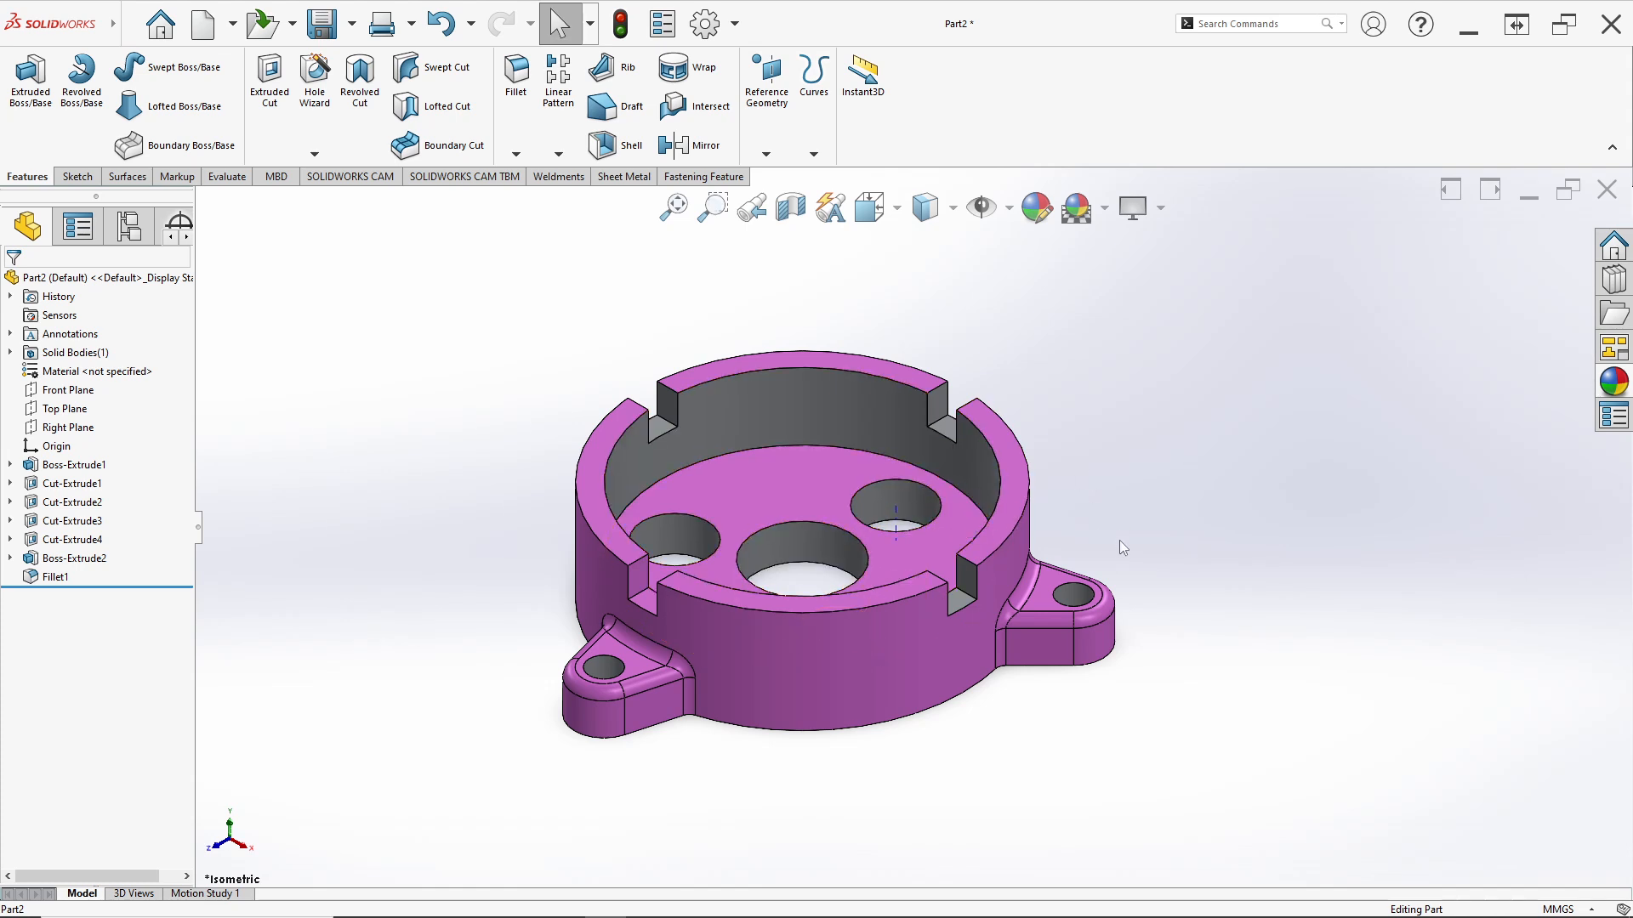
{"action": "middle_click_drag", "start_coordinate": [1119, 537], "coordinate": [908, 530]}
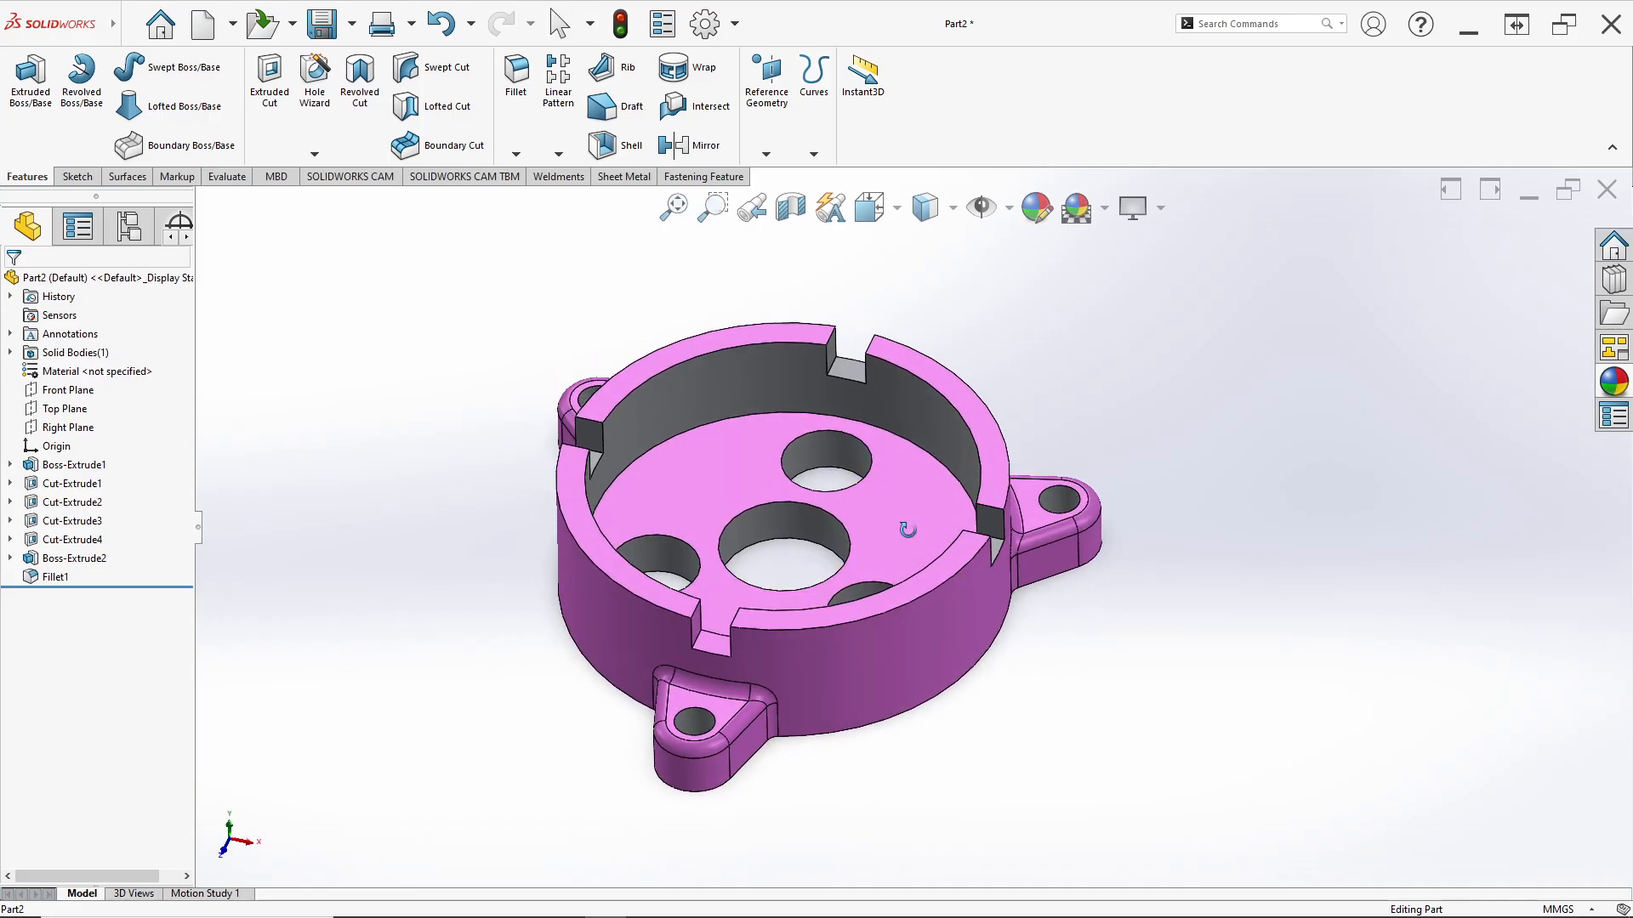
{"action": "key", "text": "Escape"}
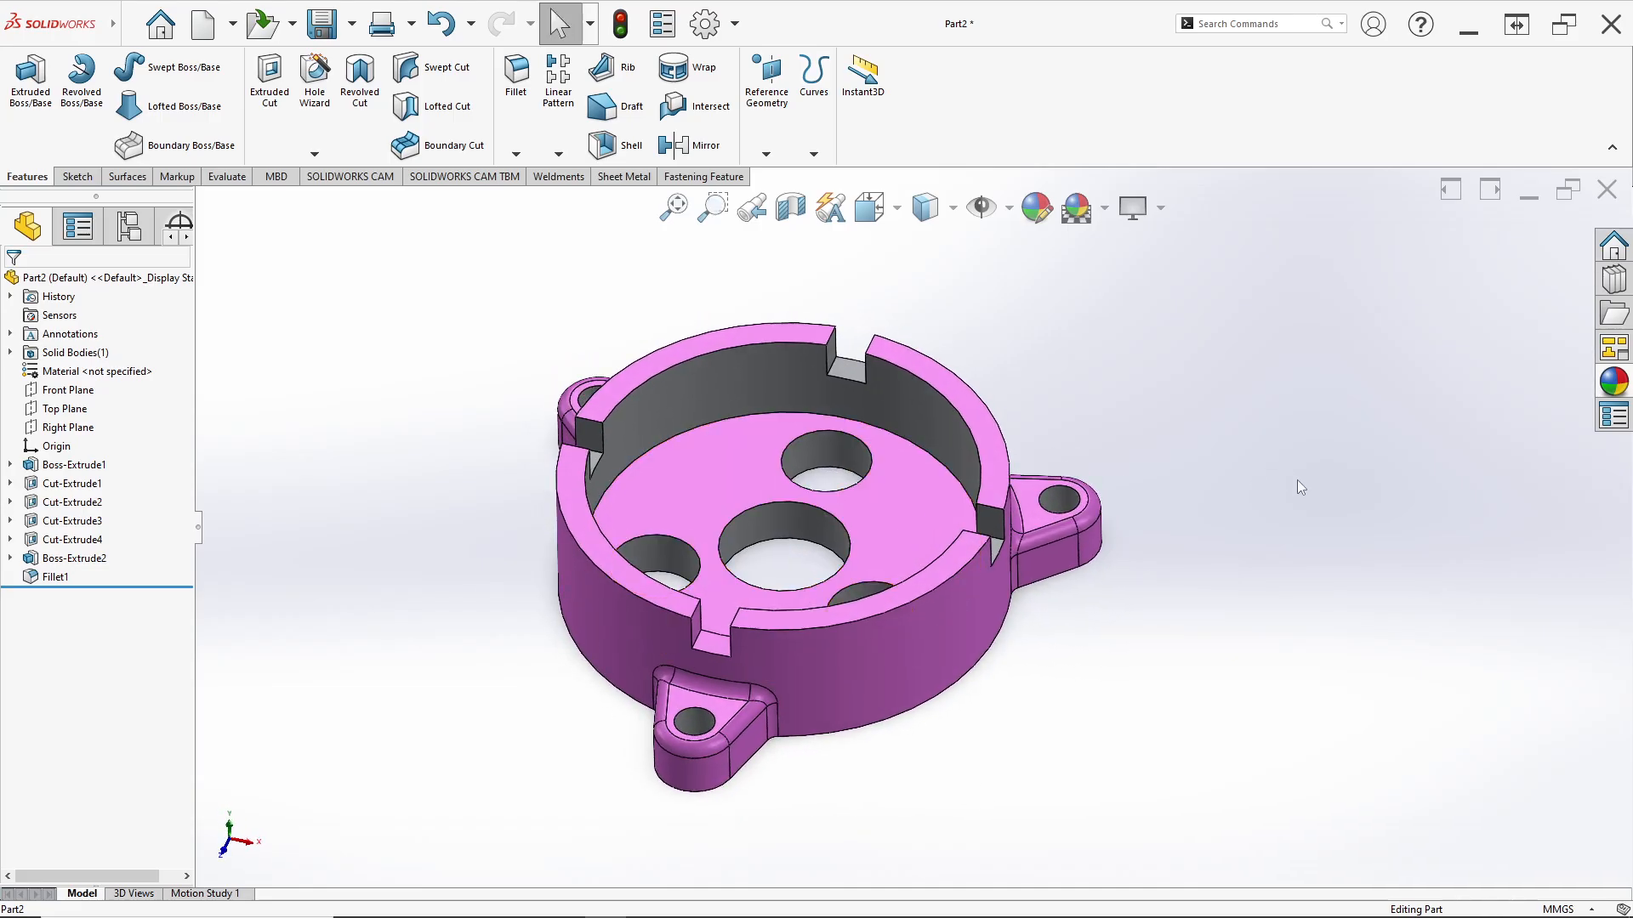
{"action": "key", "text": "ctrl+w"}
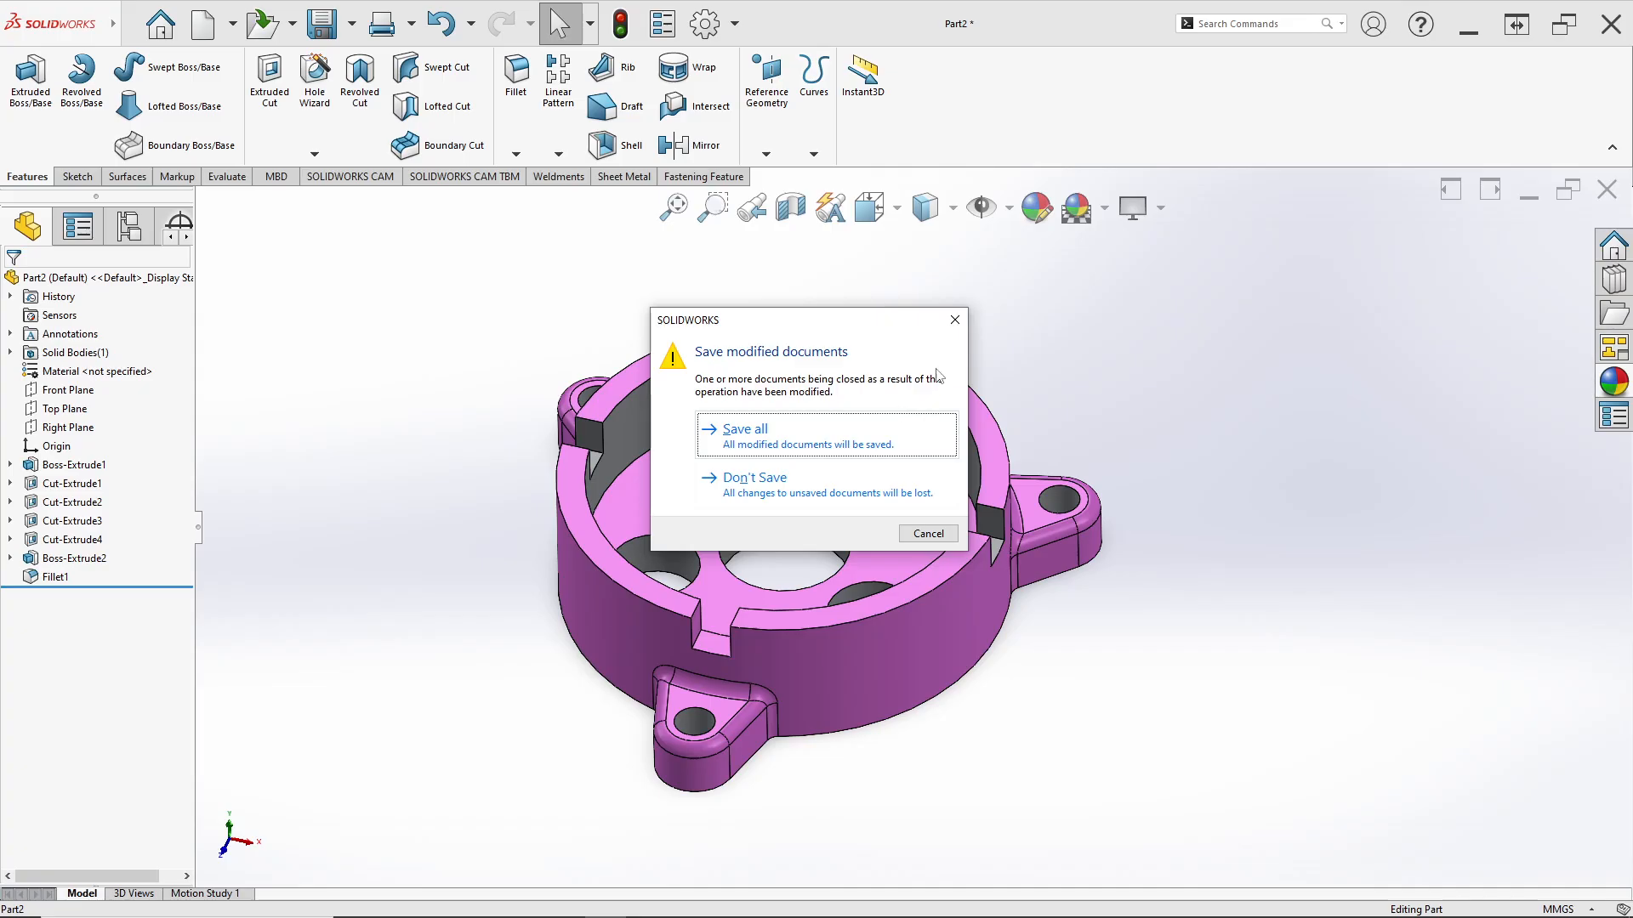
{"action": "left_click", "coordinate": [954, 320]}
{"action": "key", "text": "ctrl+w"}
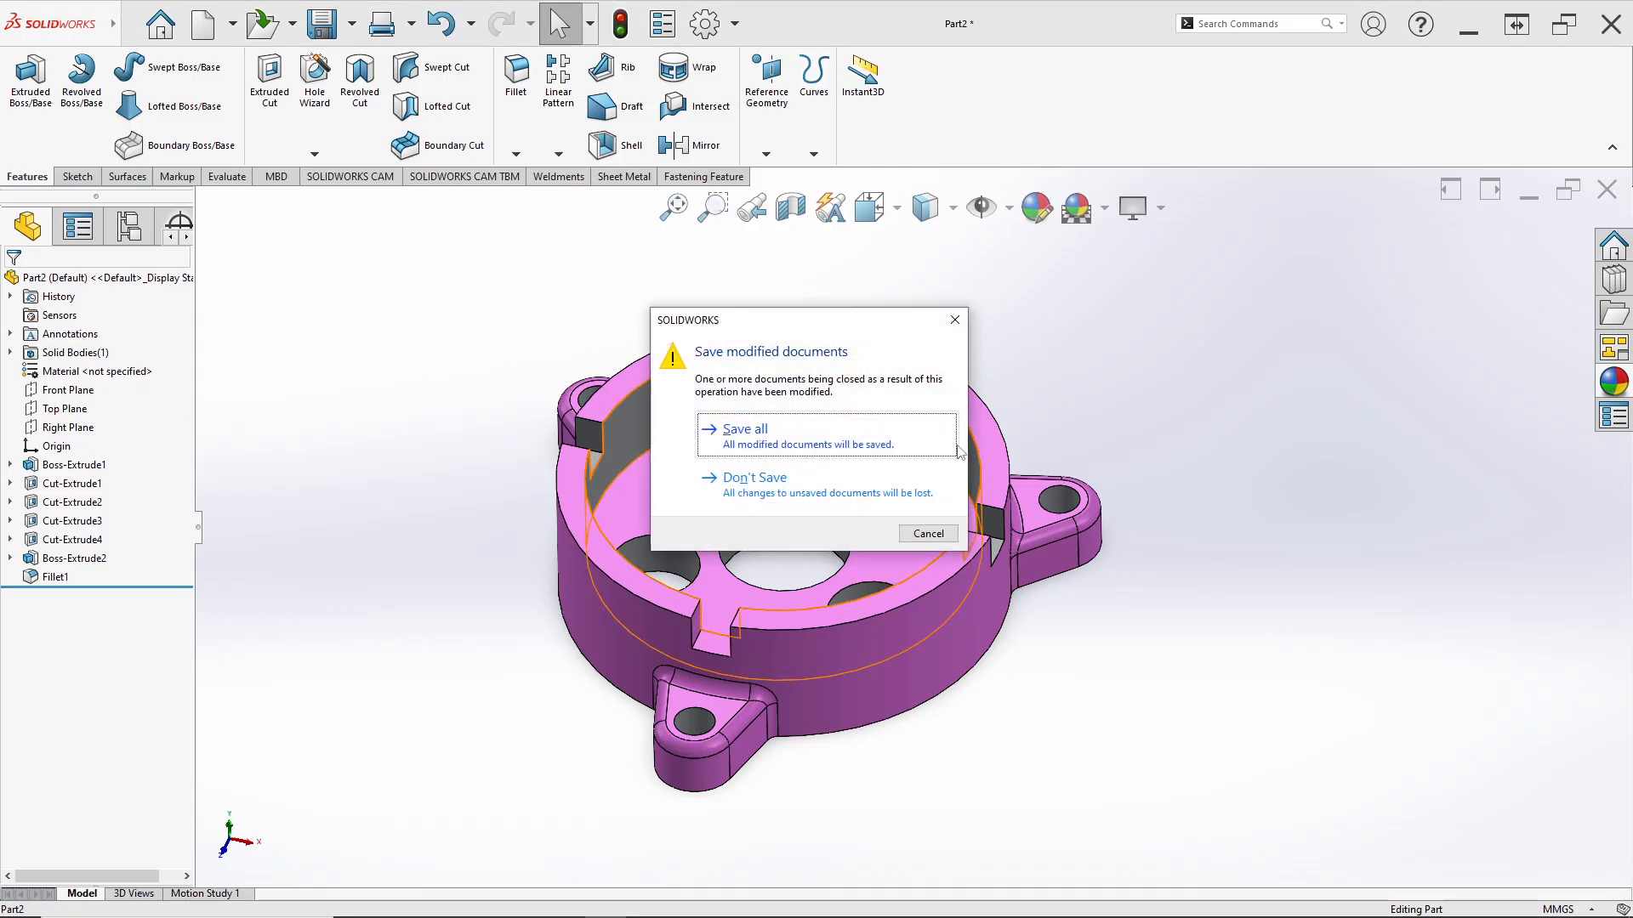
{"action": "left_click", "coordinate": [928, 535]}
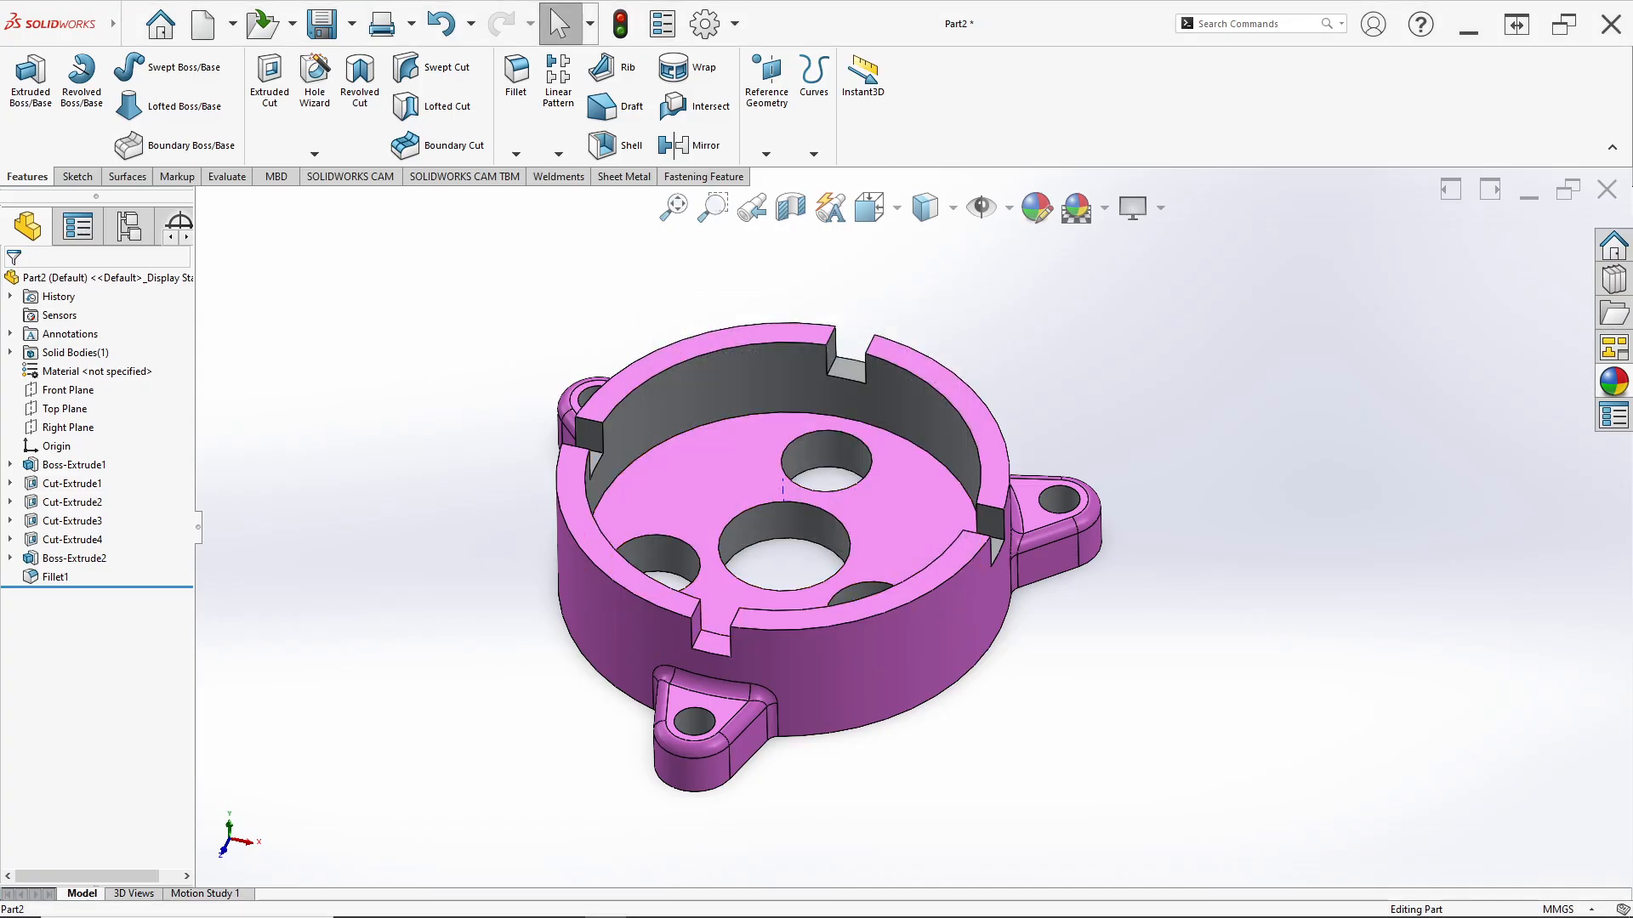